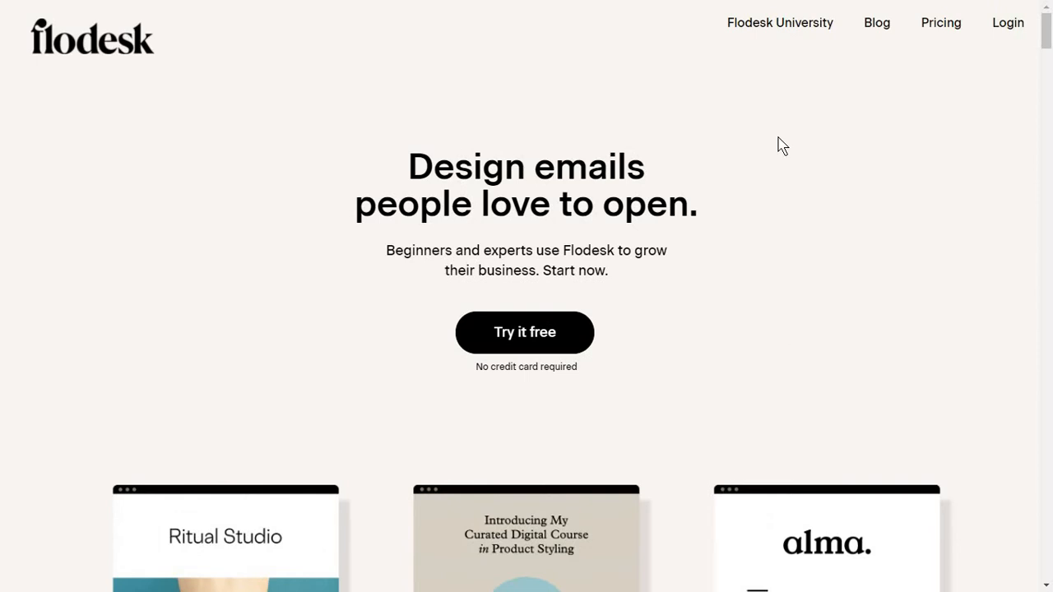
Enter Flodesk from the homepage with 'Try it free' to reach the My emails dashboard.
click(584, 324)
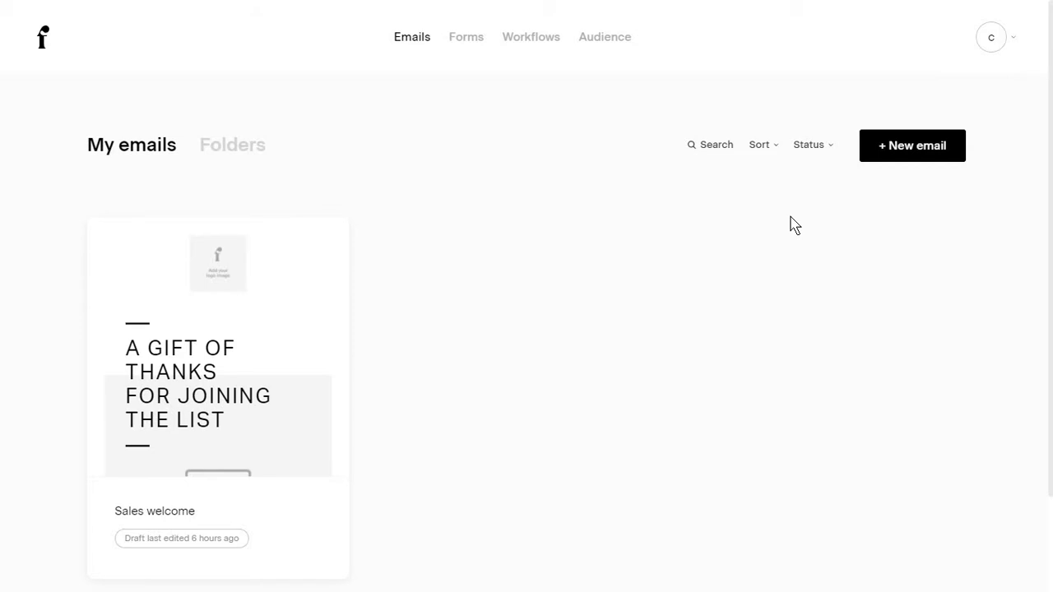
Look over the My emails list, then switch to the empty Folders view.
scroll(752, 265, down, 2)
scroll(752, 266, up, 2)
scroll(723, 284, down, 3)
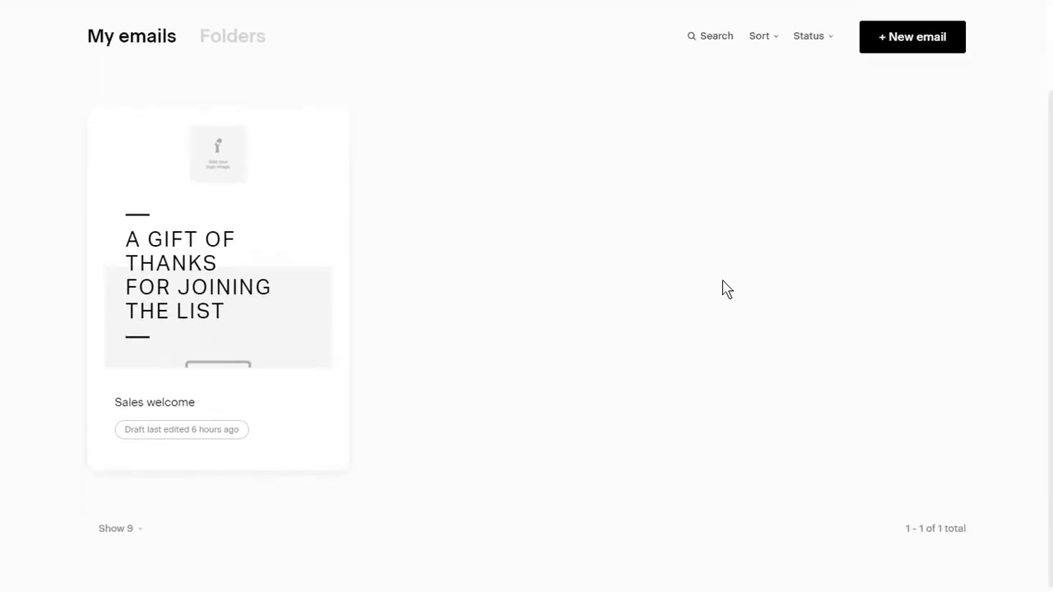
scroll(724, 288, up, 3)
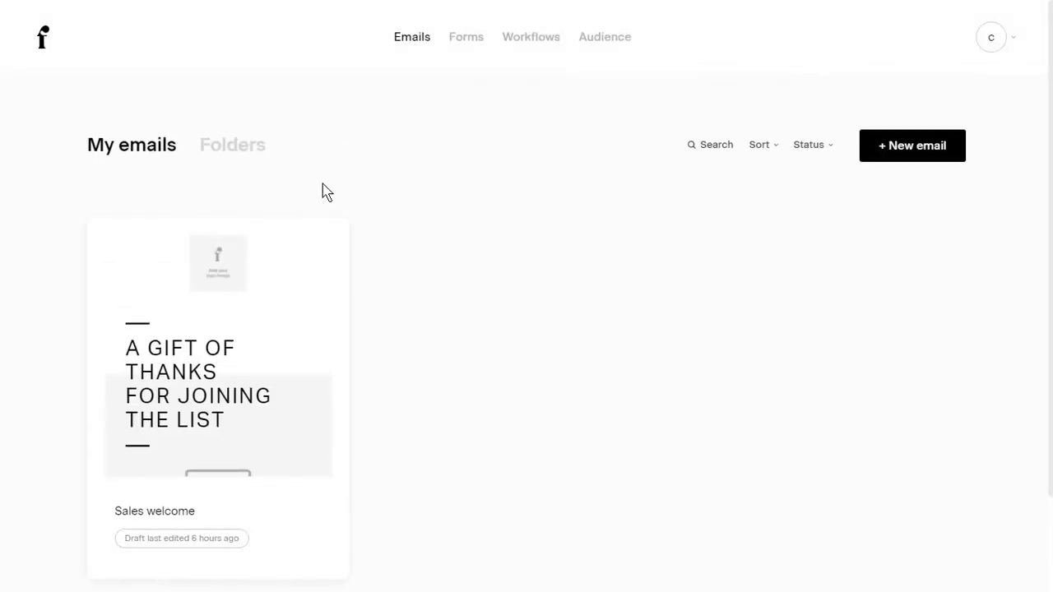
click(257, 163)
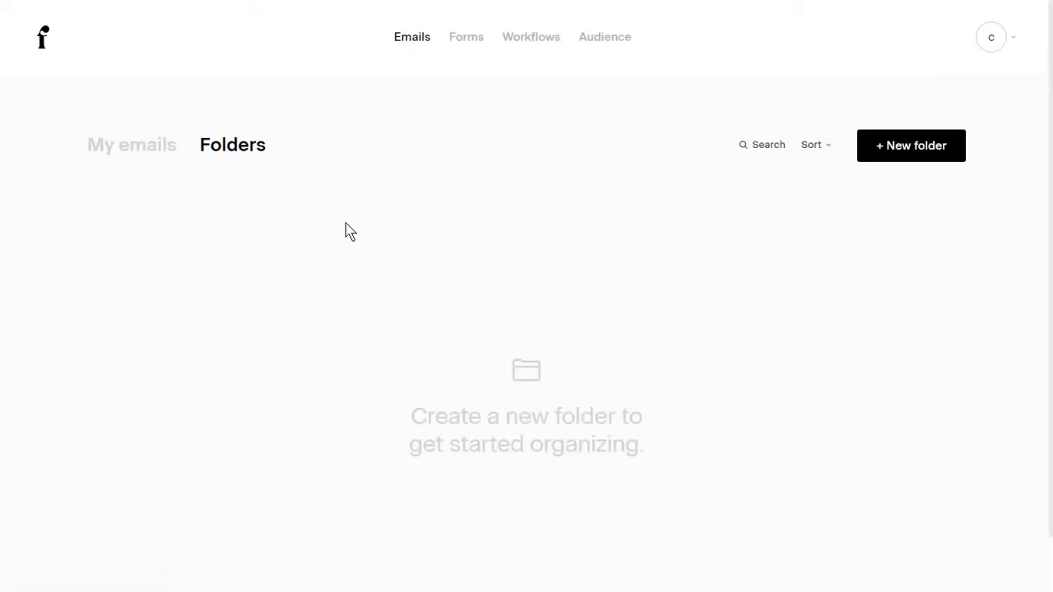
Create an empty folder named 'Newsletters' with no emails, then return to My emails.
click(911, 146)
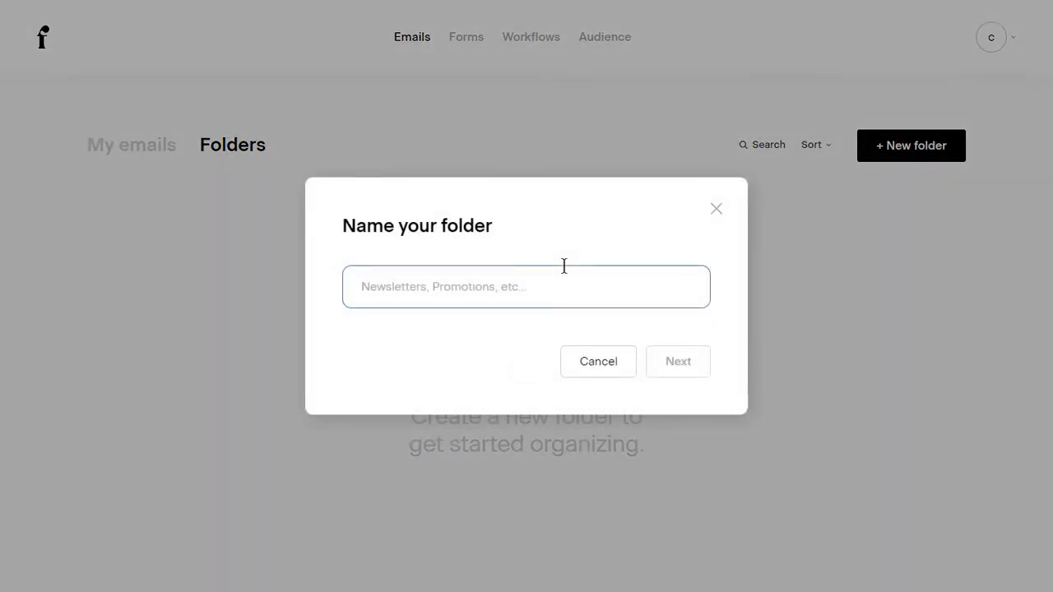
text(Newsletters)
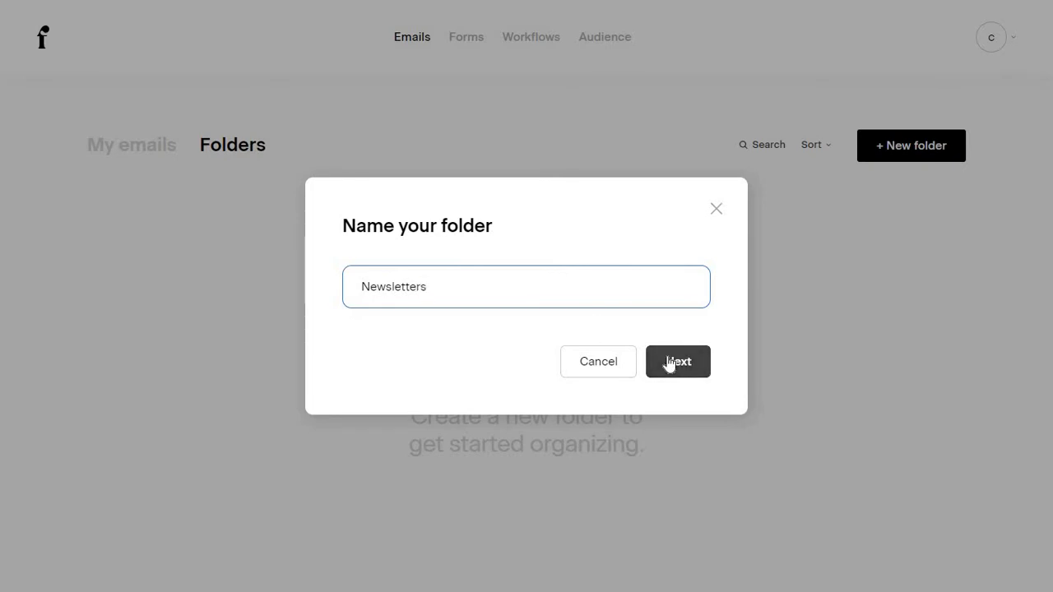
click(669, 365)
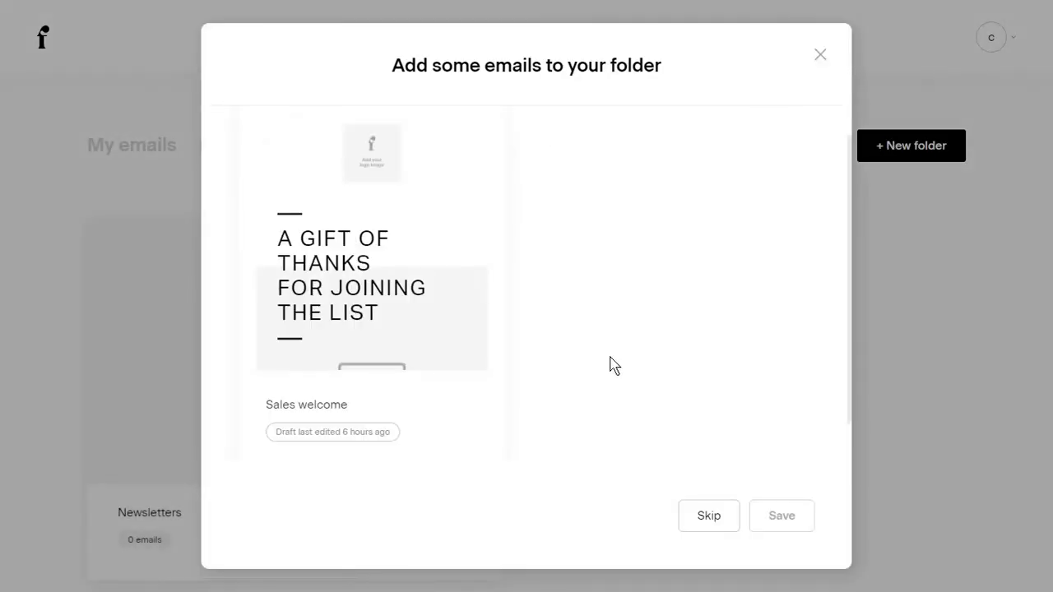
click(709, 516)
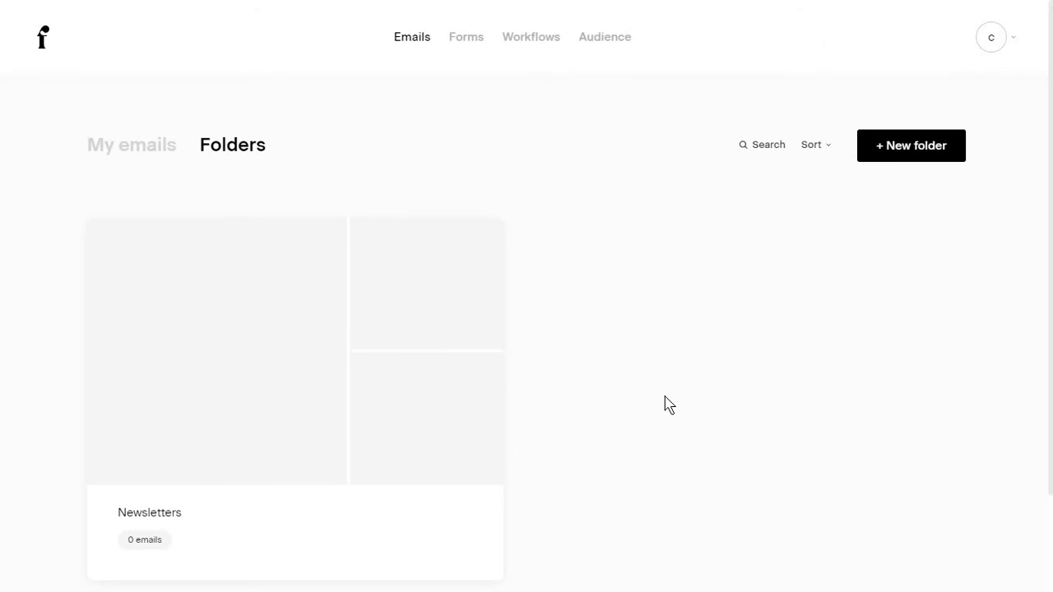
click(165, 152)
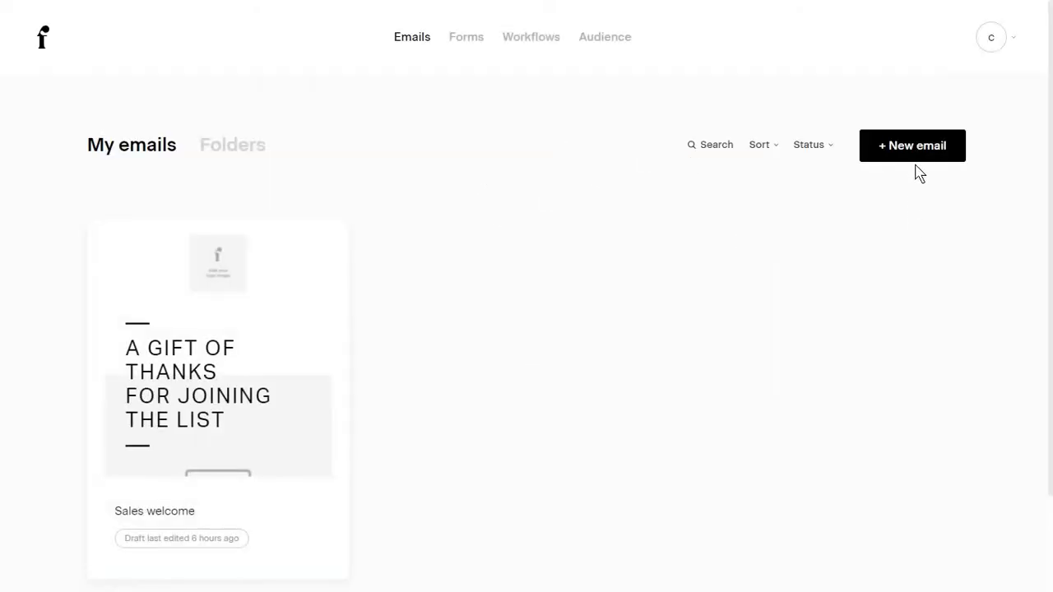
Start a new email, browse the template gallery, and open the Editorial newsletter template's details.
click(916, 153)
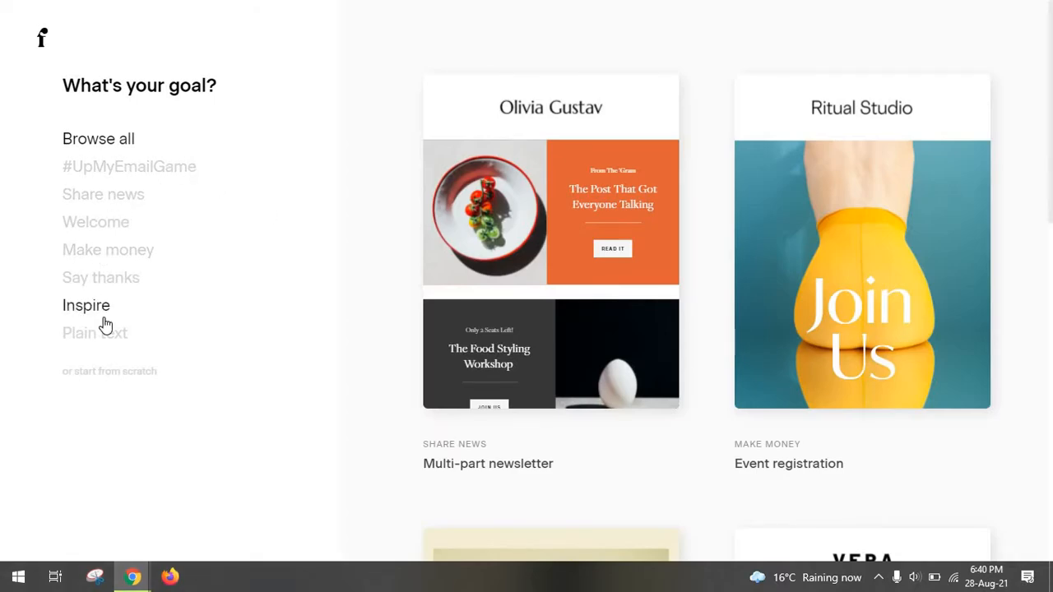
scroll(575, 337, down, 1)
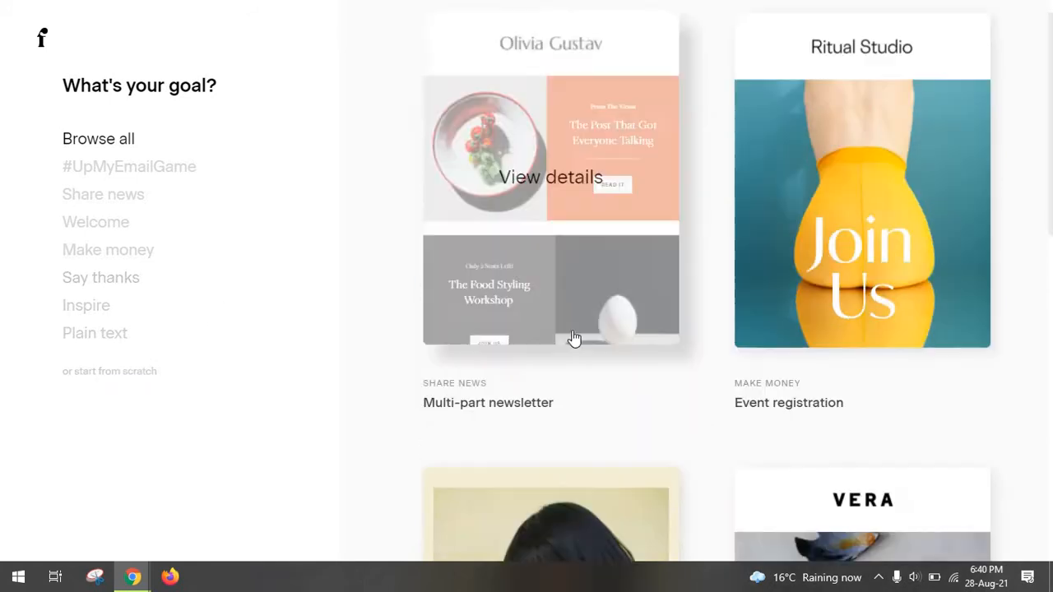
scroll(574, 337, down, 10)
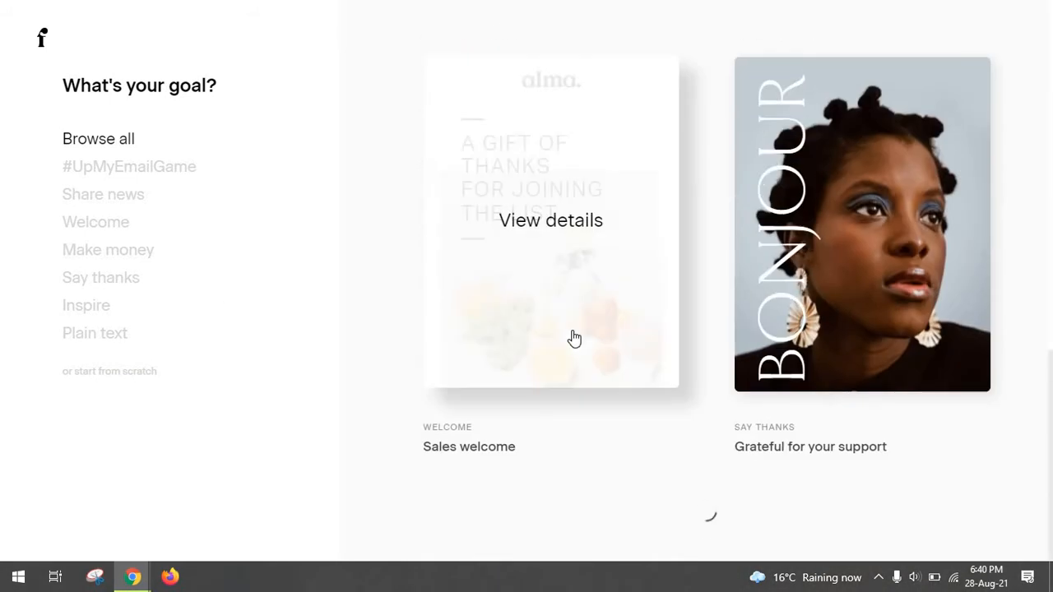
scroll(592, 316, down, 5)
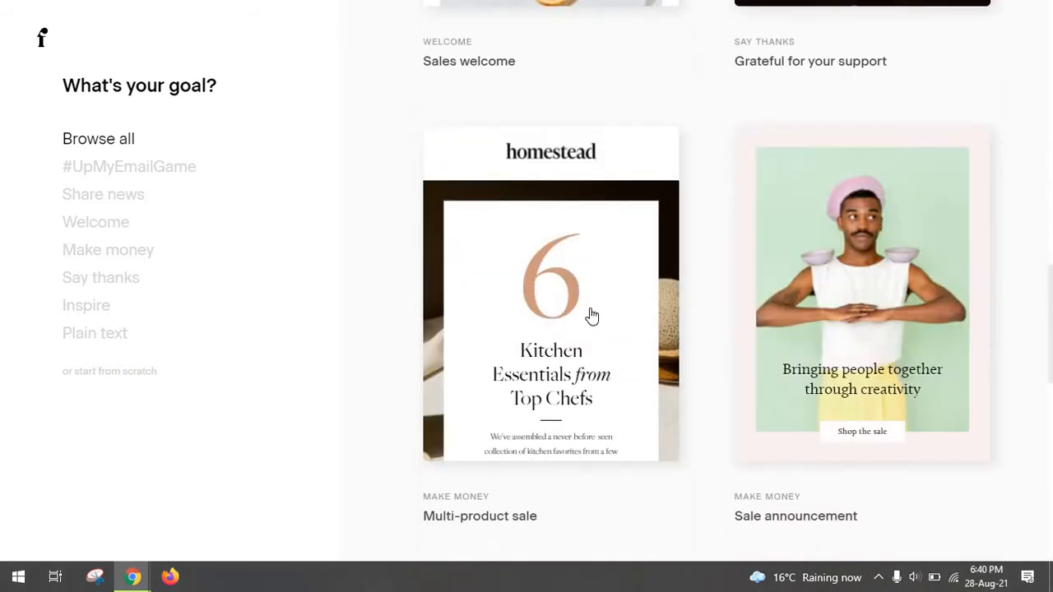
scroll(591, 324, down, 1)
scroll(622, 404, down, 6)
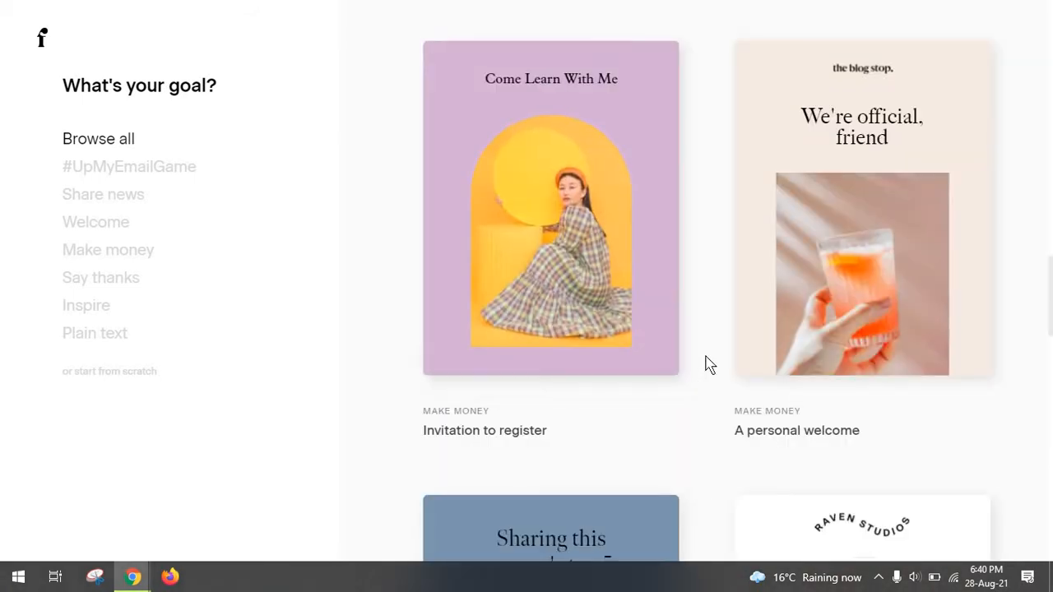
scroll(709, 364, down, 5)
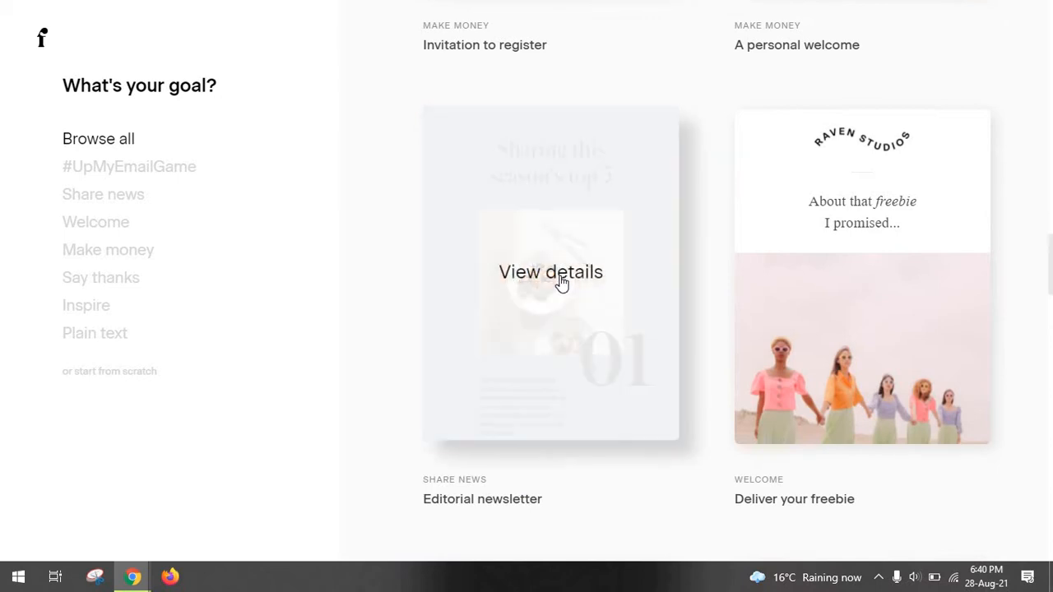
click(564, 279)
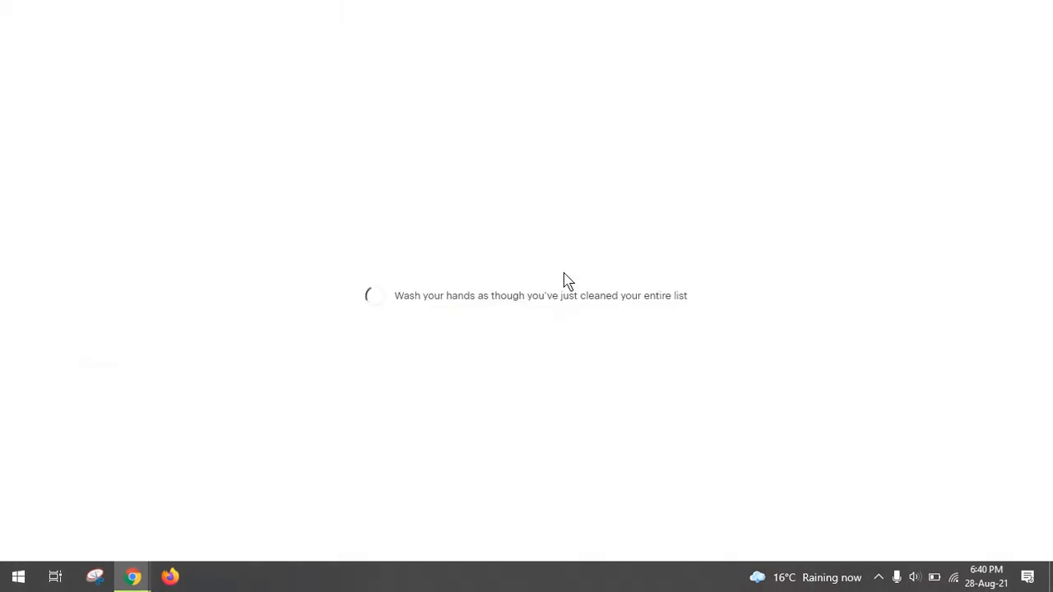
Review the Editorial template's desktop and mobile previews, then load it in the designer with Customize.
scroll(390, 329, down, 12)
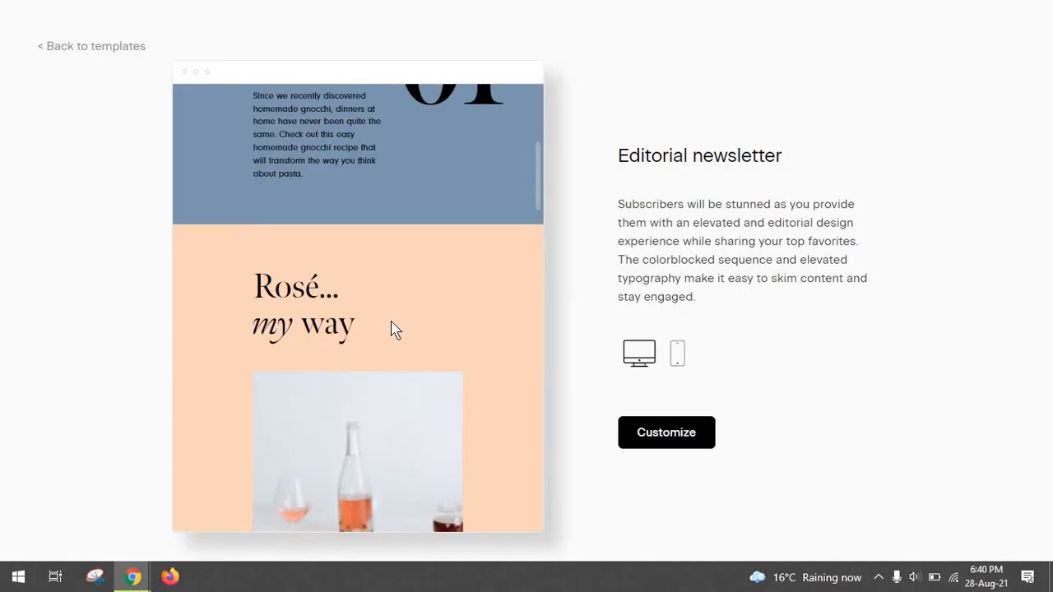
scroll(391, 329, down, 15)
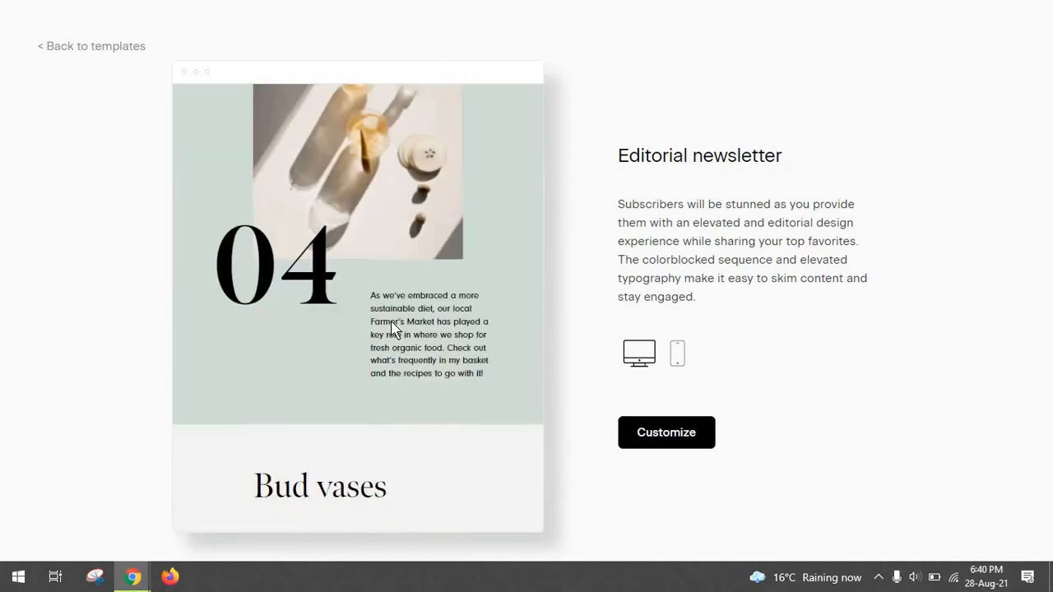
scroll(391, 322, down, 1)
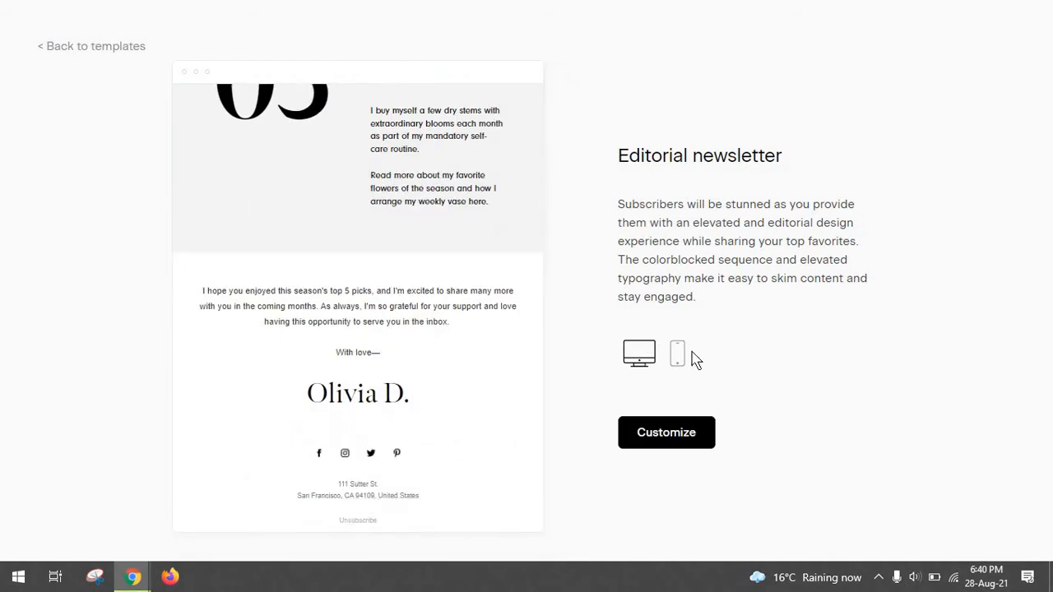
click(682, 352)
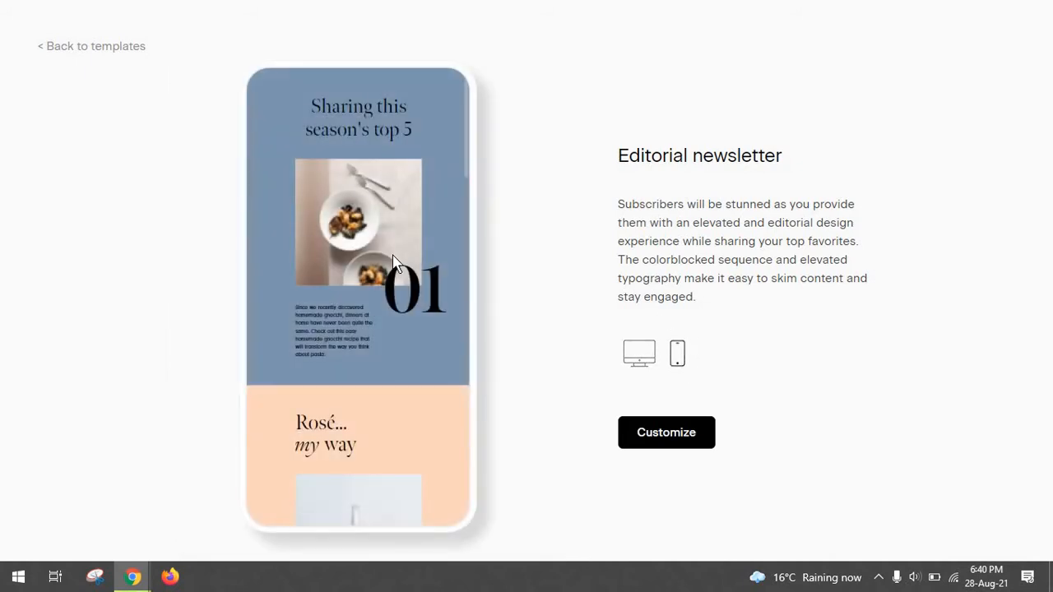
scroll(393, 263, down, 2)
scroll(393, 263, down, 10)
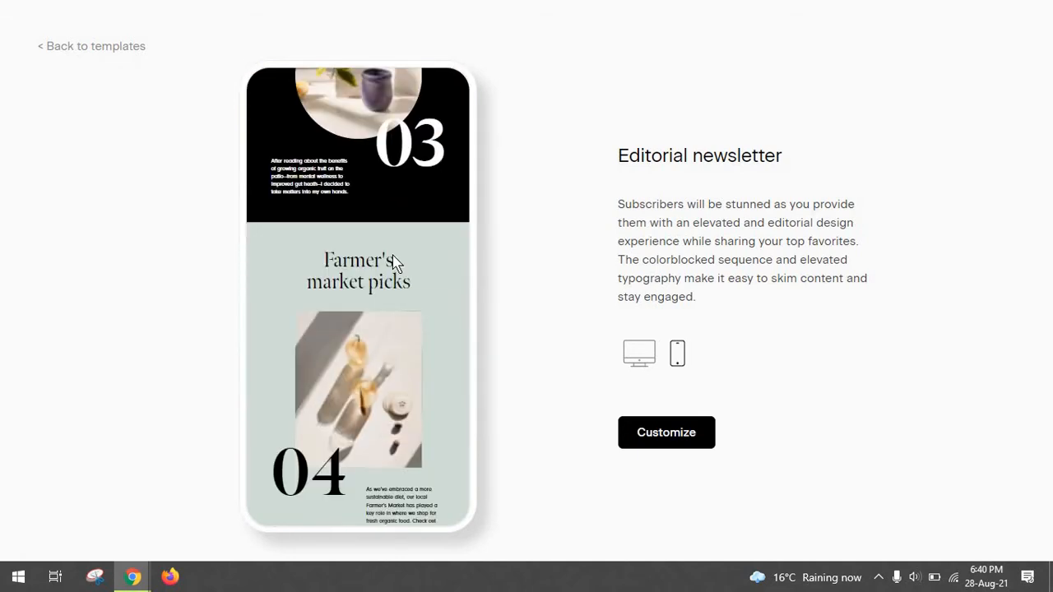
click(641, 437)
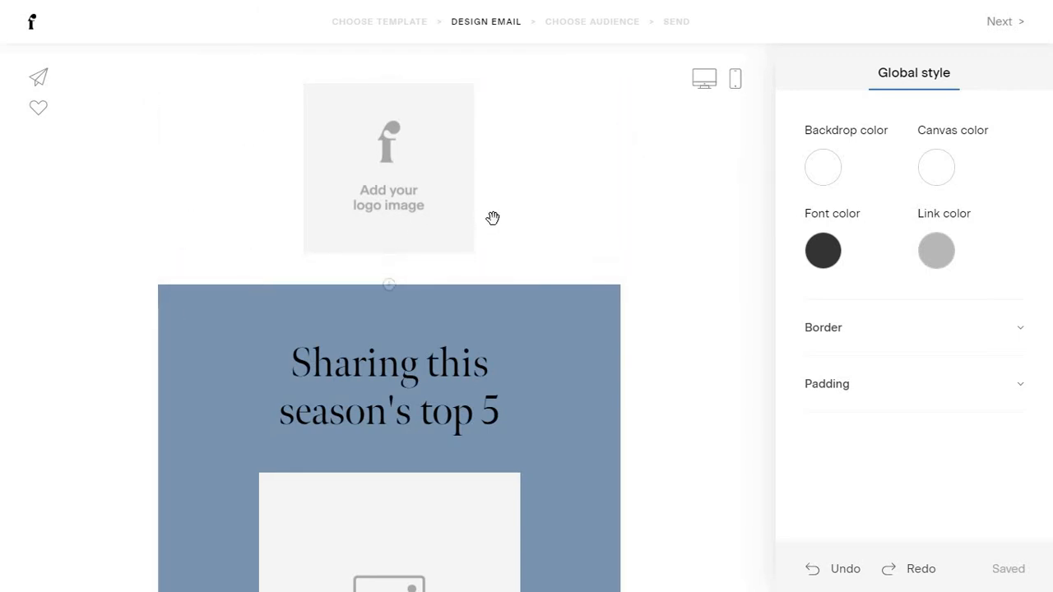
click(501, 309)
scroll(510, 288, down, 2)
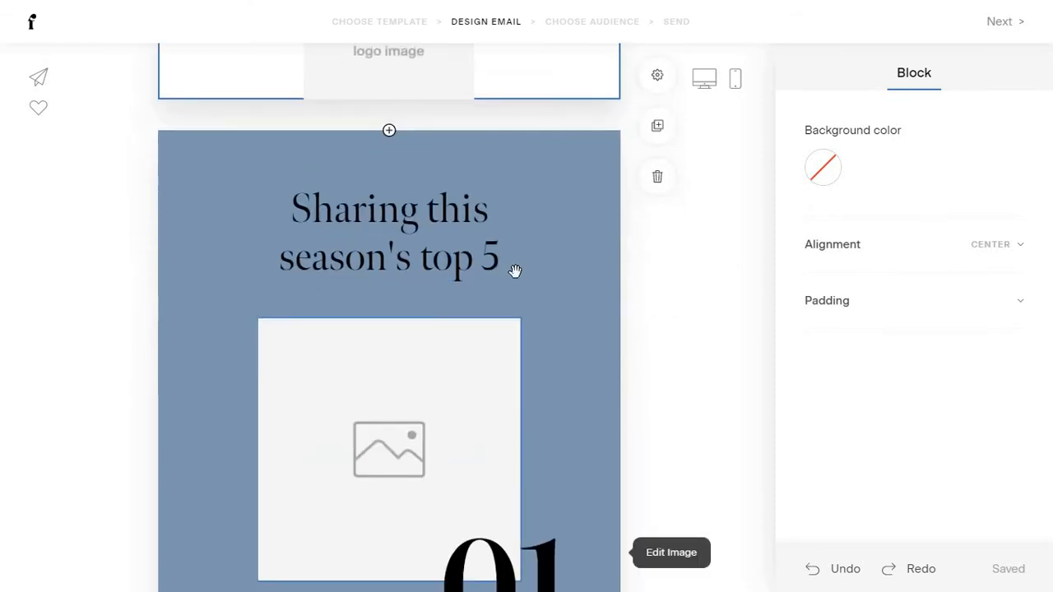
click(535, 321)
scroll(536, 323, down, 3)
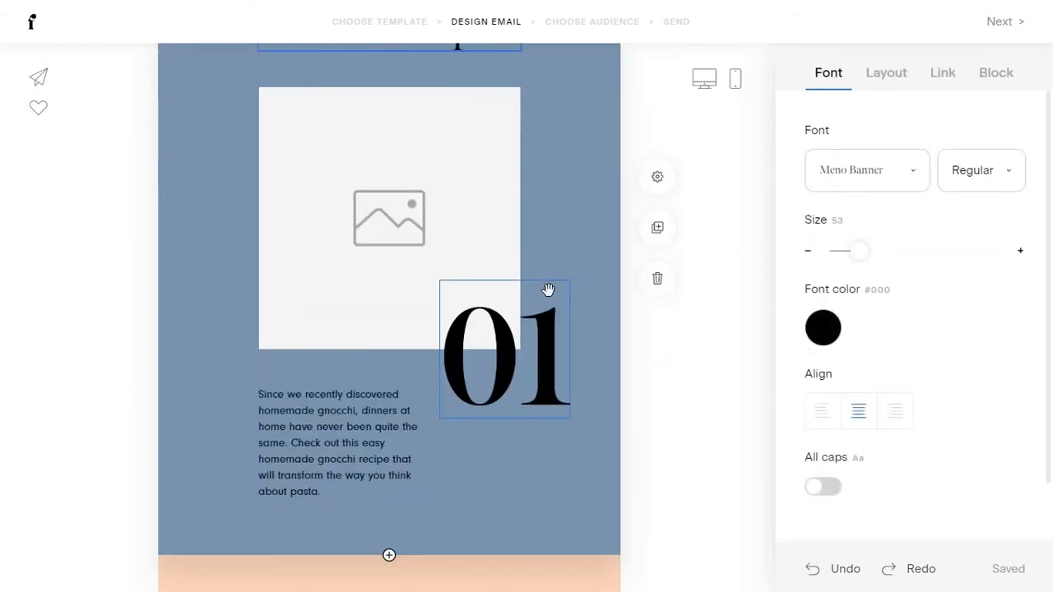
scroll(548, 291, down, 1)
click(527, 228)
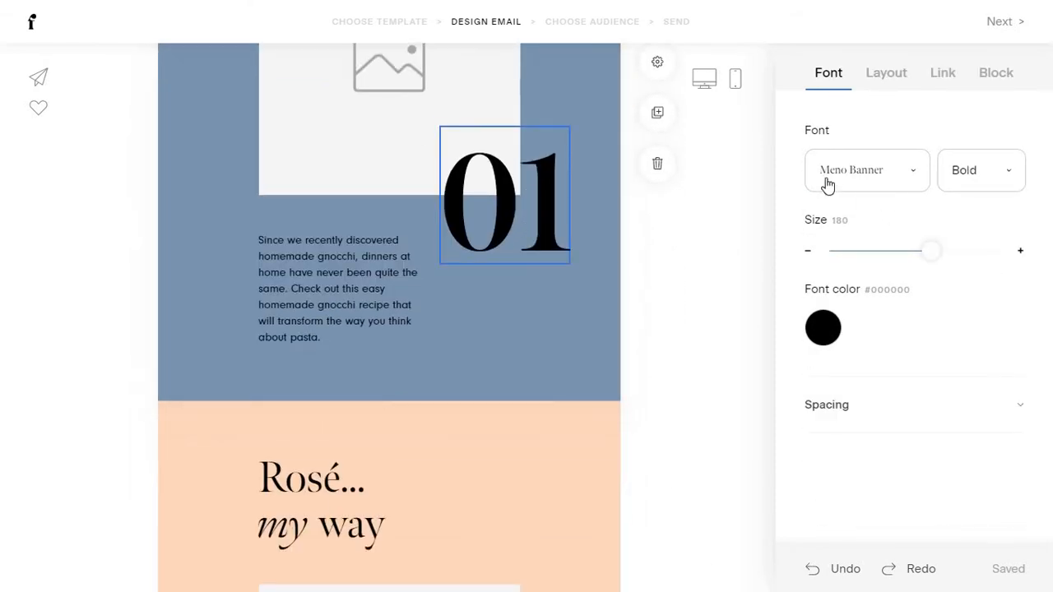
scroll(757, 215, up, 1)
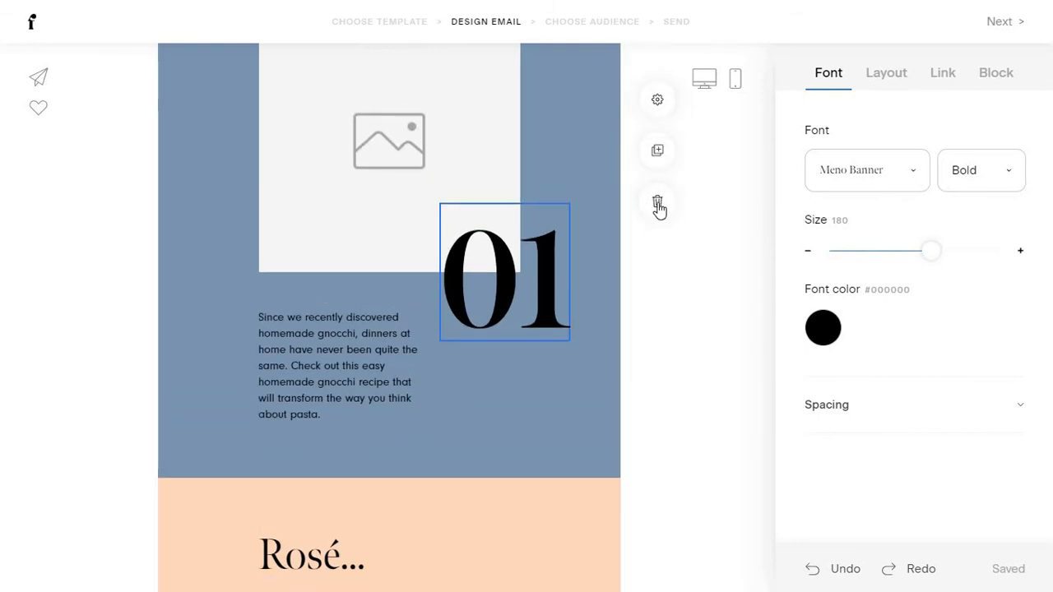
scroll(602, 246, up, 5)
click(597, 278)
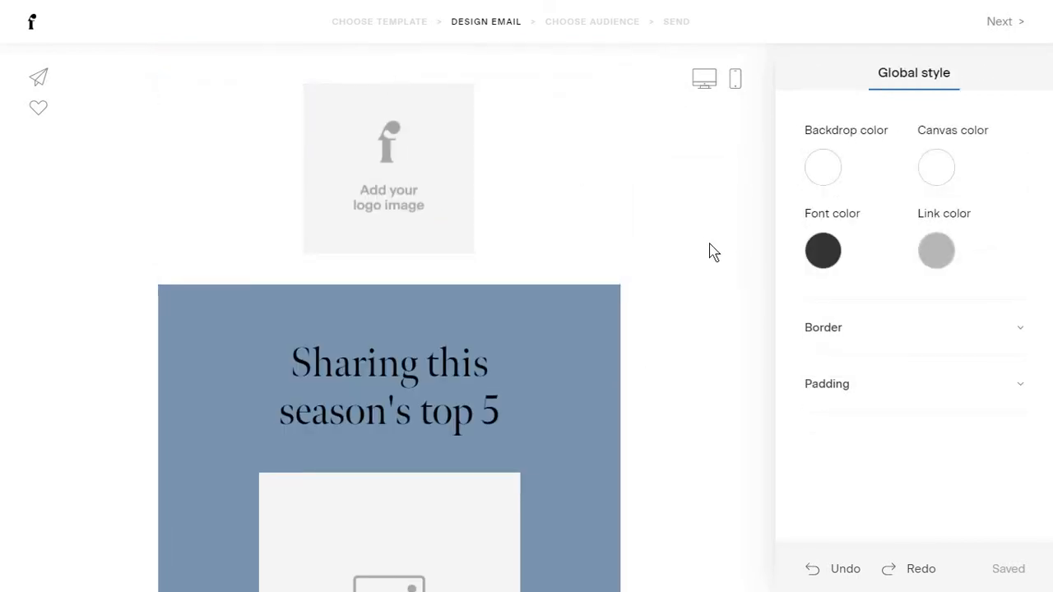
Give the email a global border of thickness 2.
scroll(710, 249, down, 2)
scroll(761, 234, down, 1)
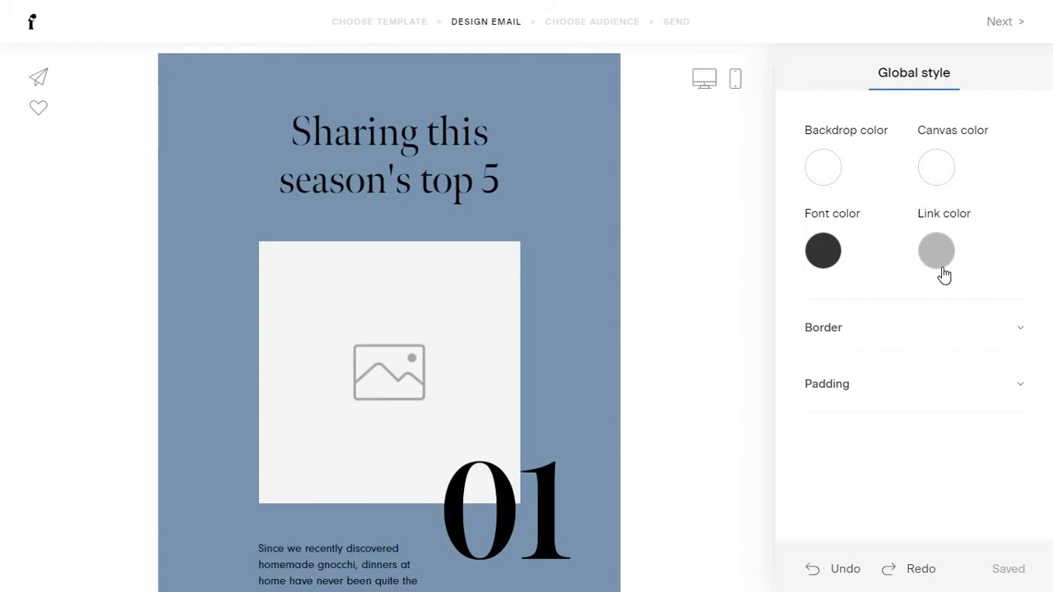
click(881, 327)
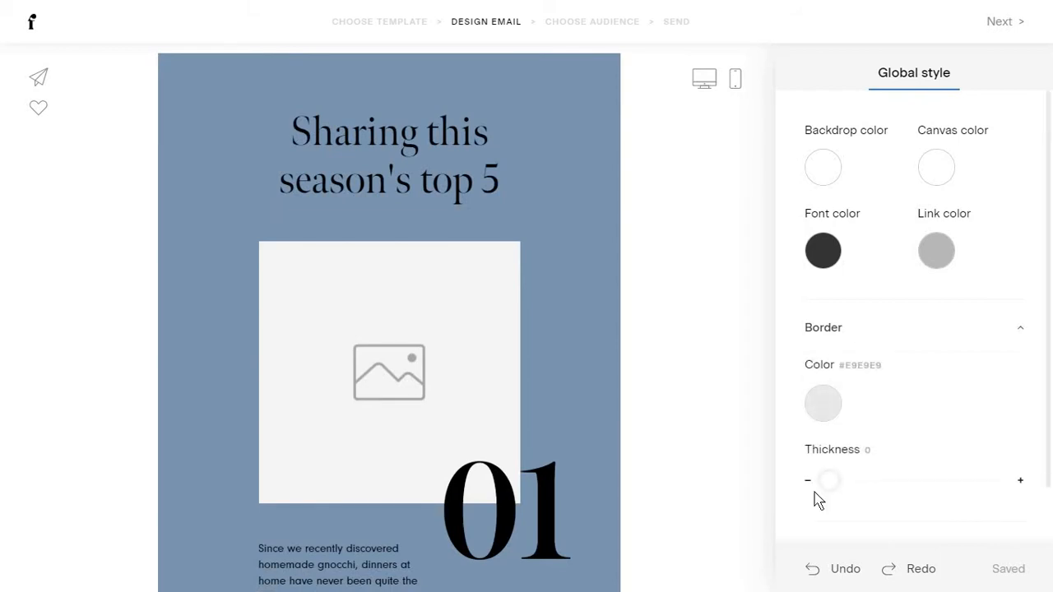
drag(831, 483, 971, 481)
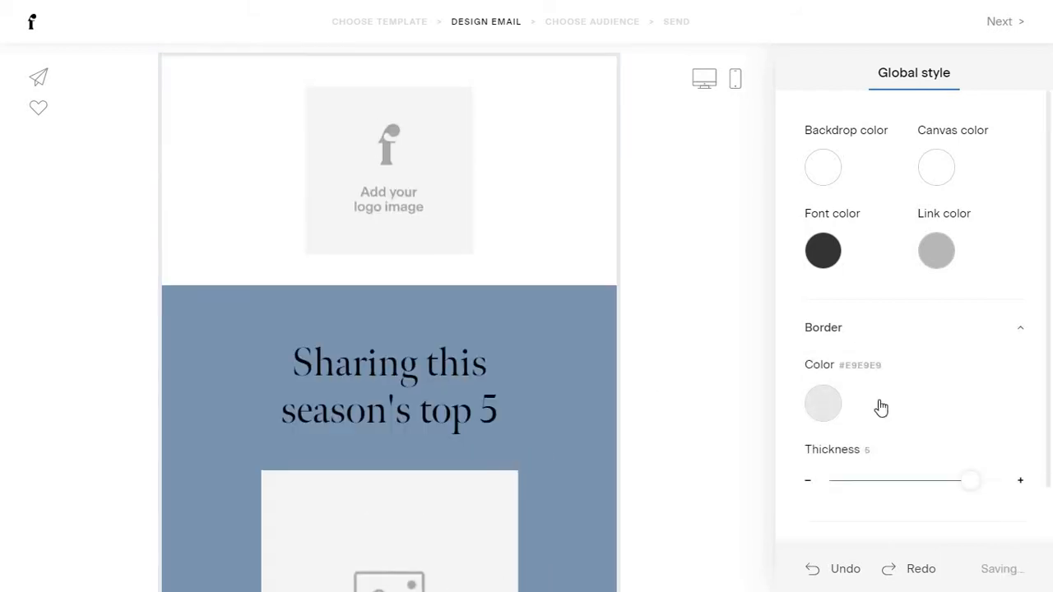
click(896, 481)
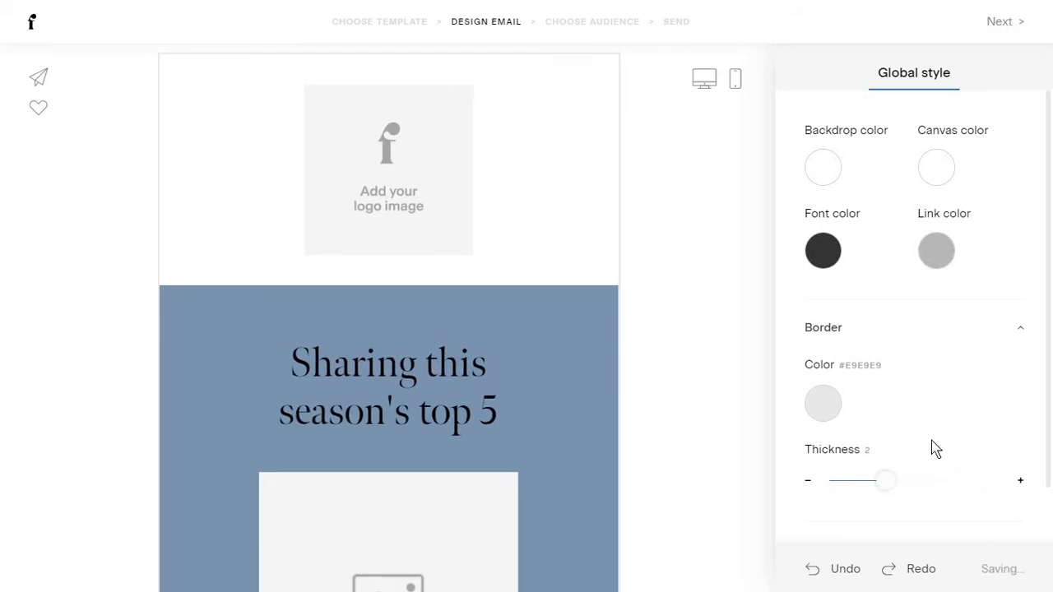
Change the global font colour to teal #2CD29B.
scroll(926, 418, down, 1)
click(895, 484)
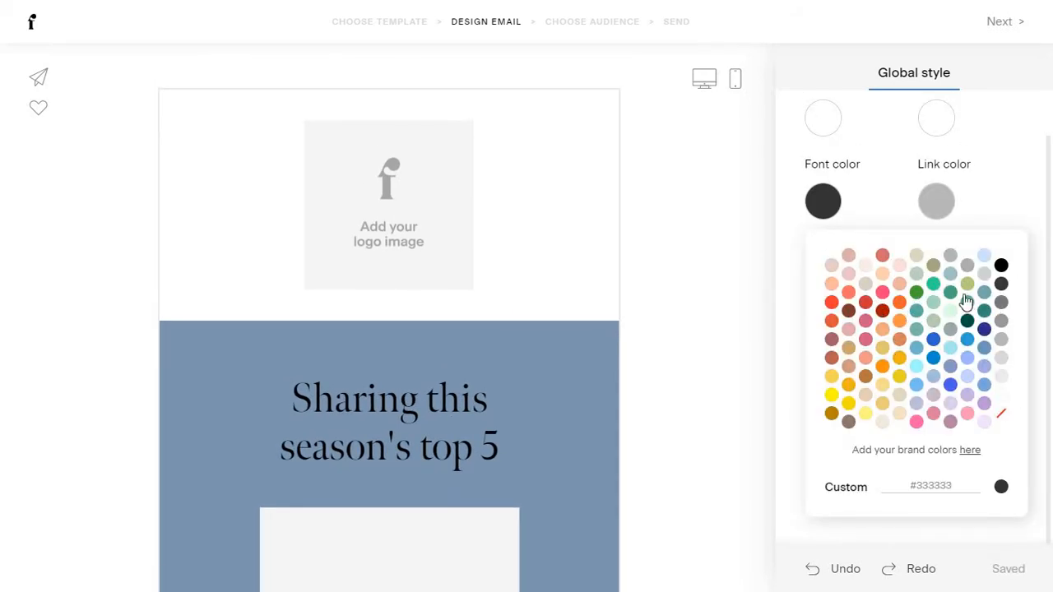
click(937, 286)
scroll(556, 381, down, 2)
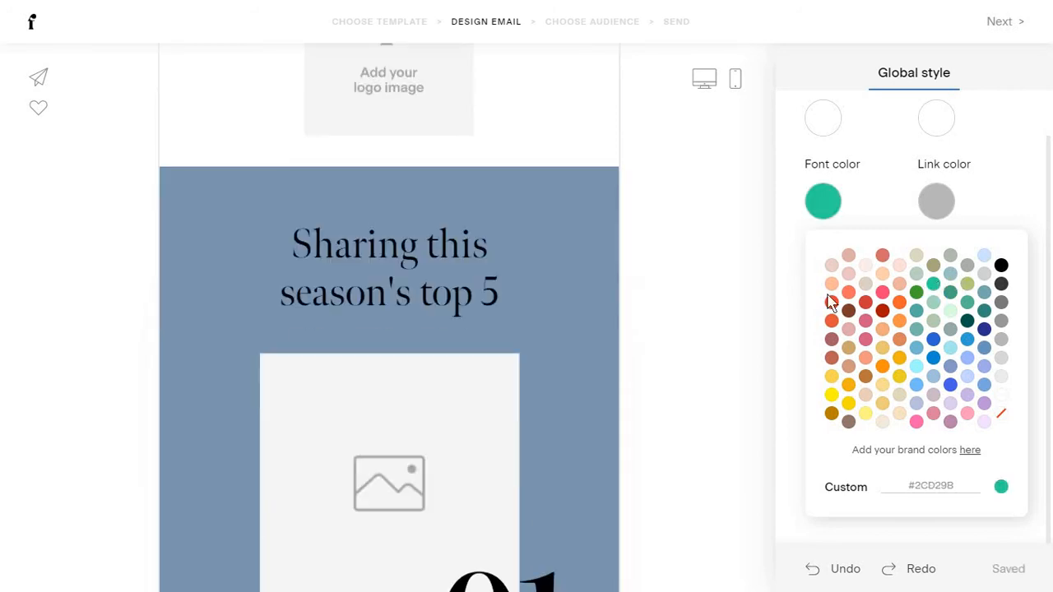
click(805, 302)
scroll(670, 192, up, 2)
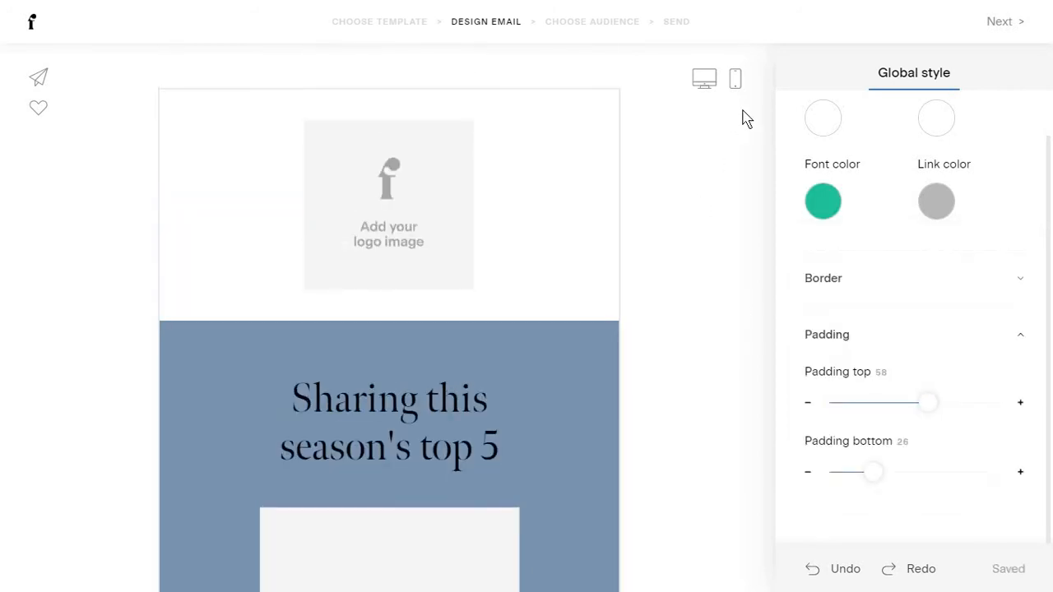
scroll(716, 223, down, 15)
scroll(688, 272, up, 8)
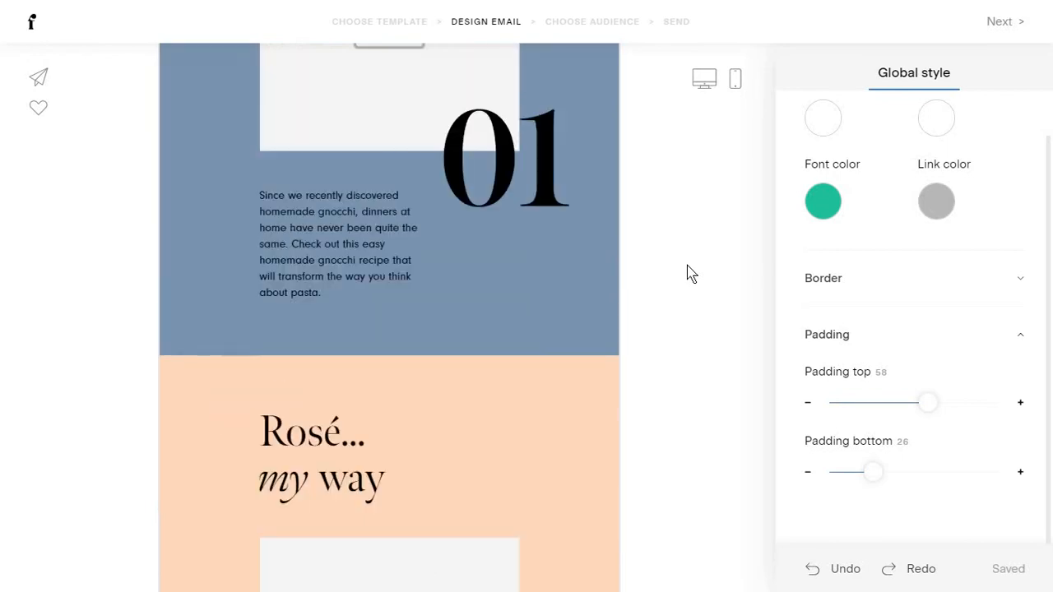
scroll(686, 265, up, 6)
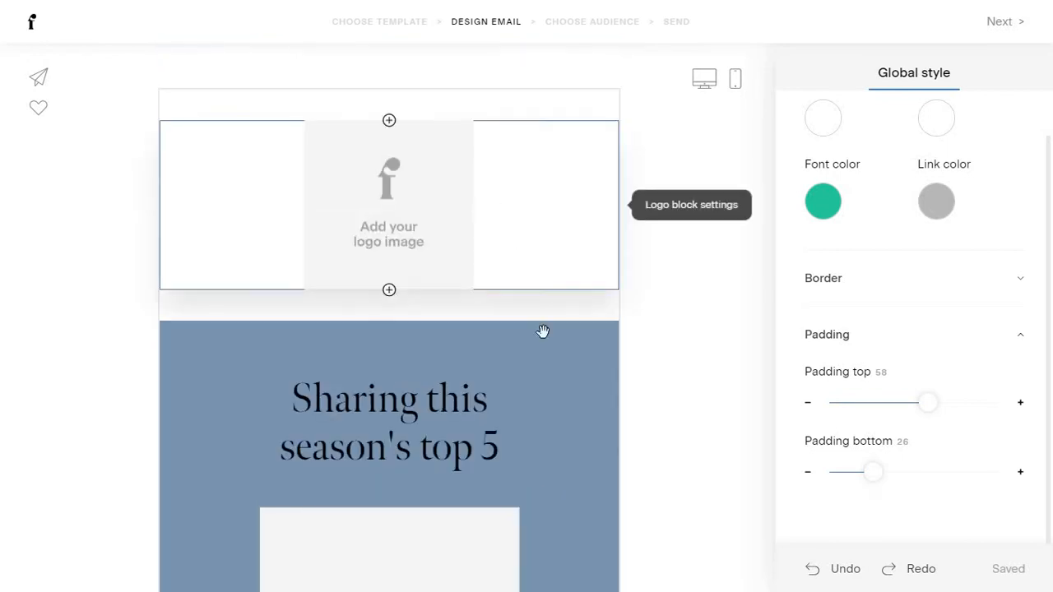
scroll(539, 228, down, 2)
Select the blue 'Sharing this season's top 5' block and scroll through its suggested layouts.
click(539, 227)
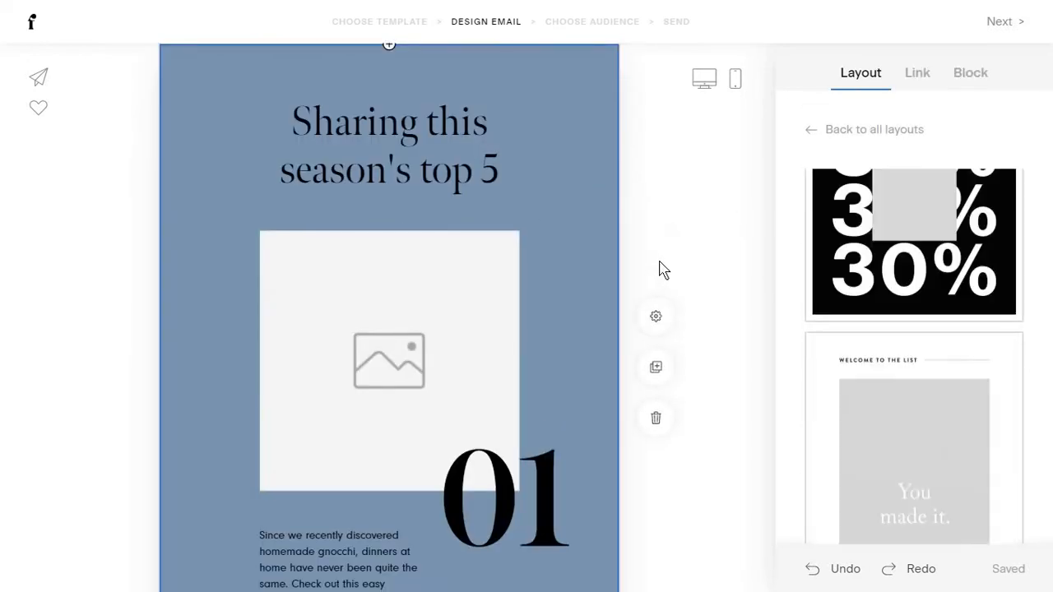
scroll(596, 280, up, 2)
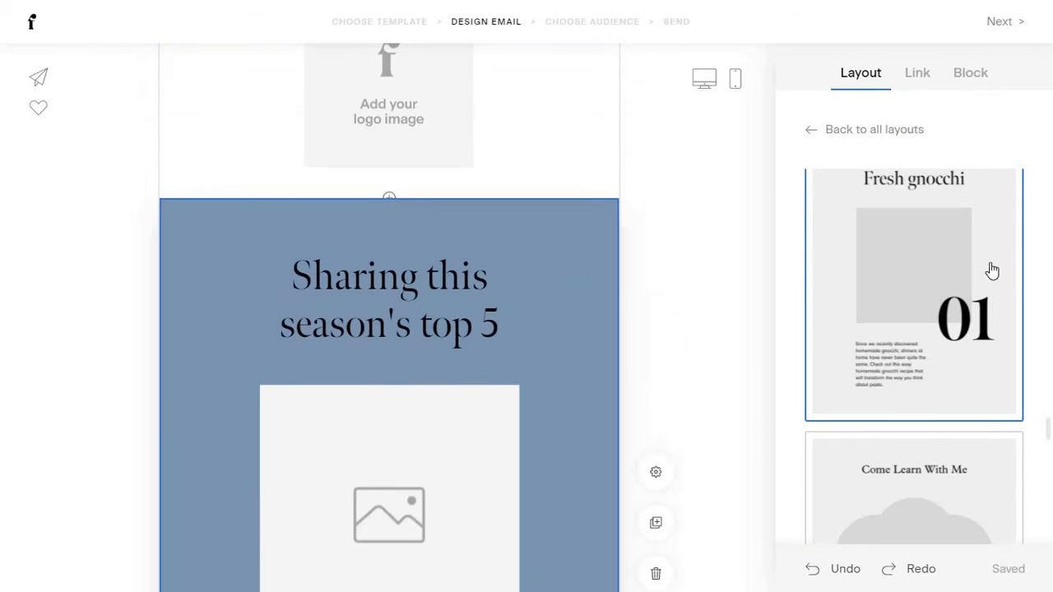
scroll(566, 406, down, 3)
scroll(566, 406, down, 2)
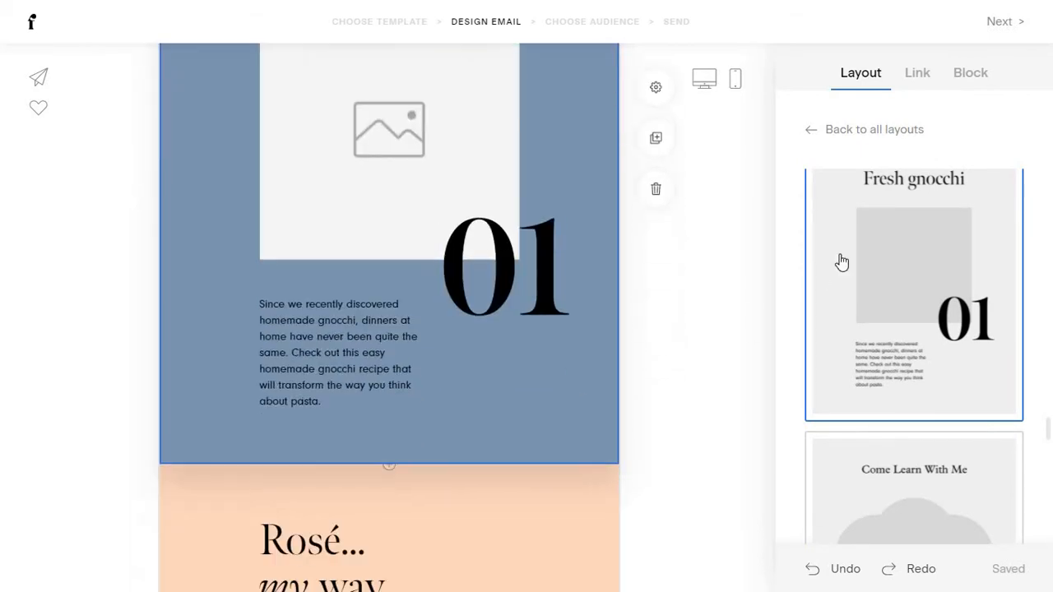
scroll(839, 261, down, 4)
click(815, 132)
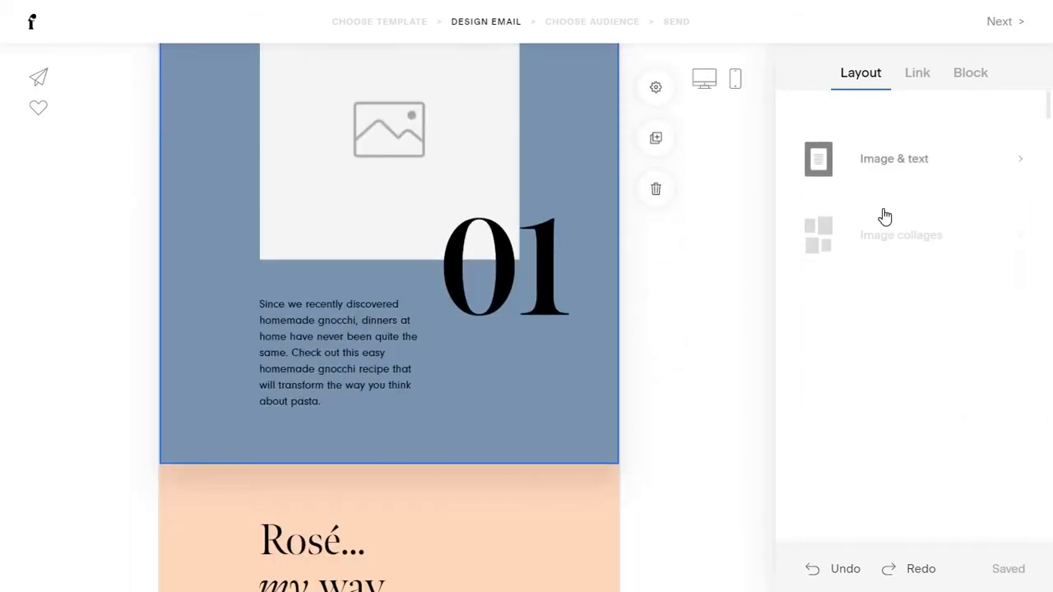
scroll(745, 254, up, 3)
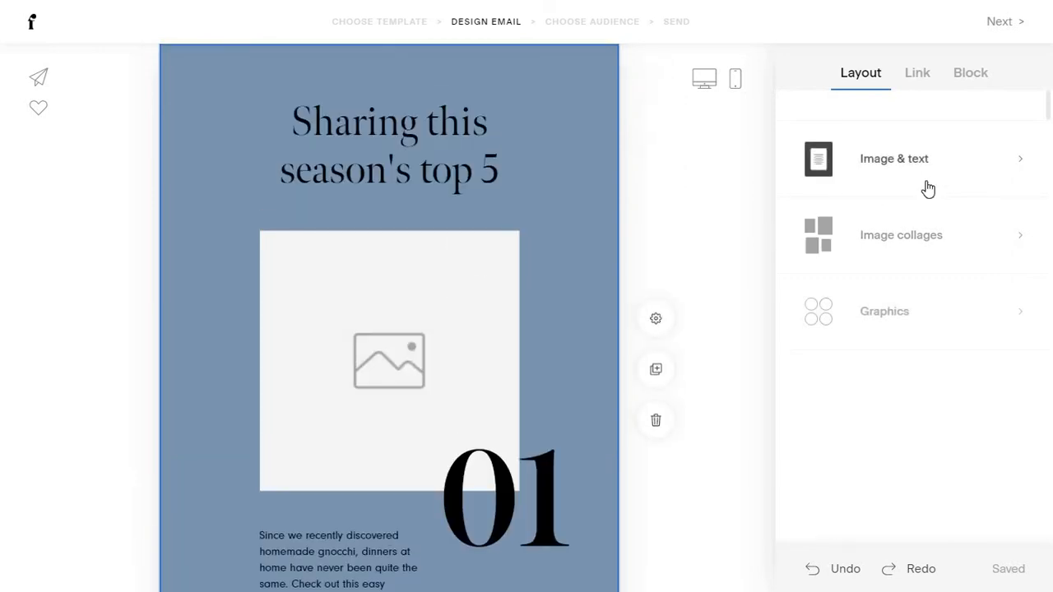
Browse the Image & text and Image collages layout categories.
click(900, 177)
scroll(792, 284, down, 3)
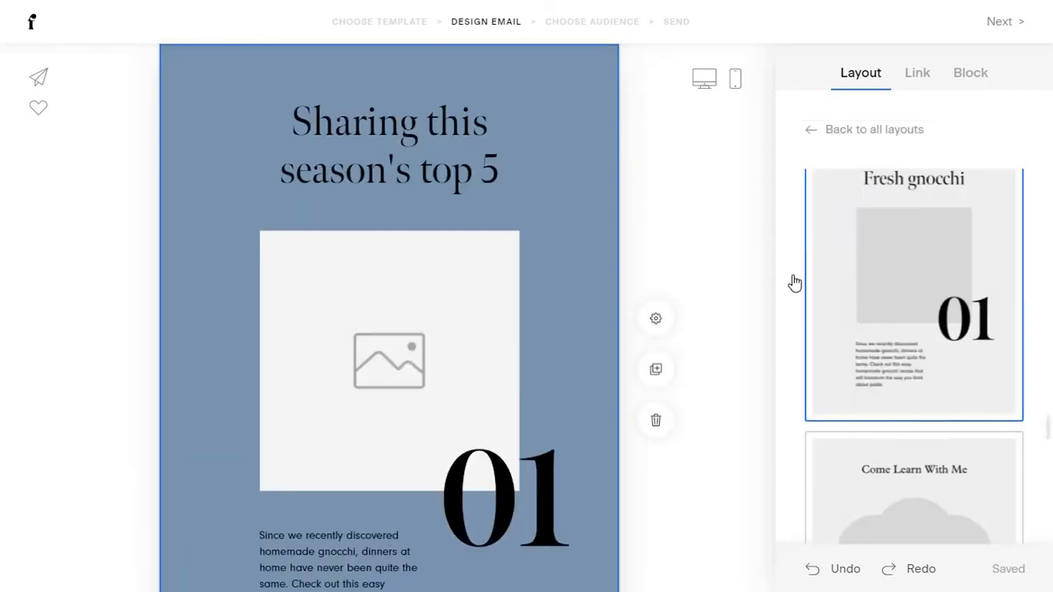
scroll(548, 272, down, 2)
scroll(613, 238, up, 1)
click(809, 135)
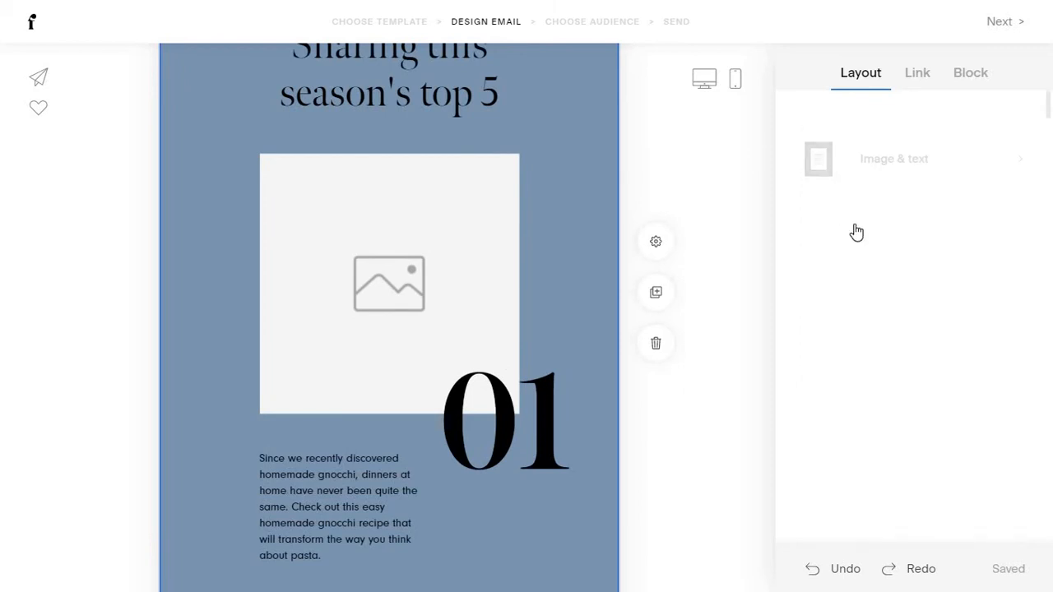
click(856, 232)
scroll(863, 309, down, 3)
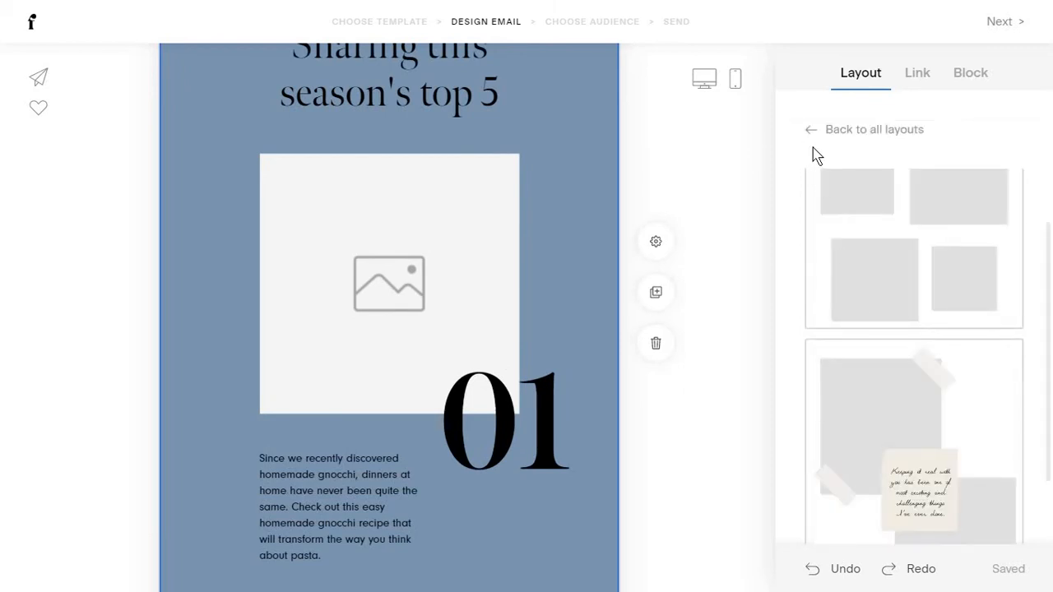
click(811, 141)
Browse the Graphics layouts without applying any of them.
click(885, 312)
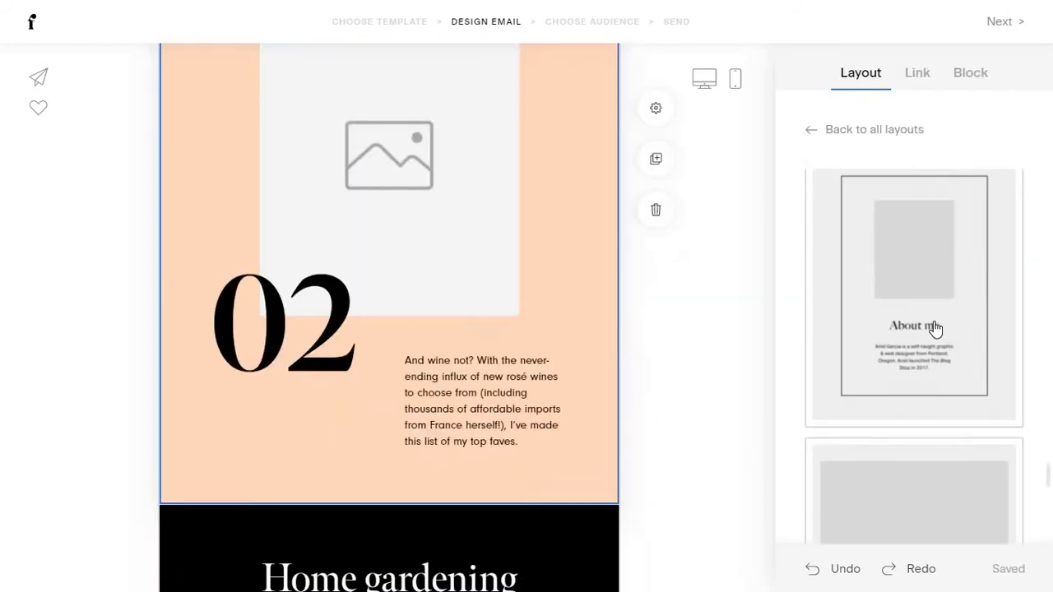
scroll(935, 329, down, 10)
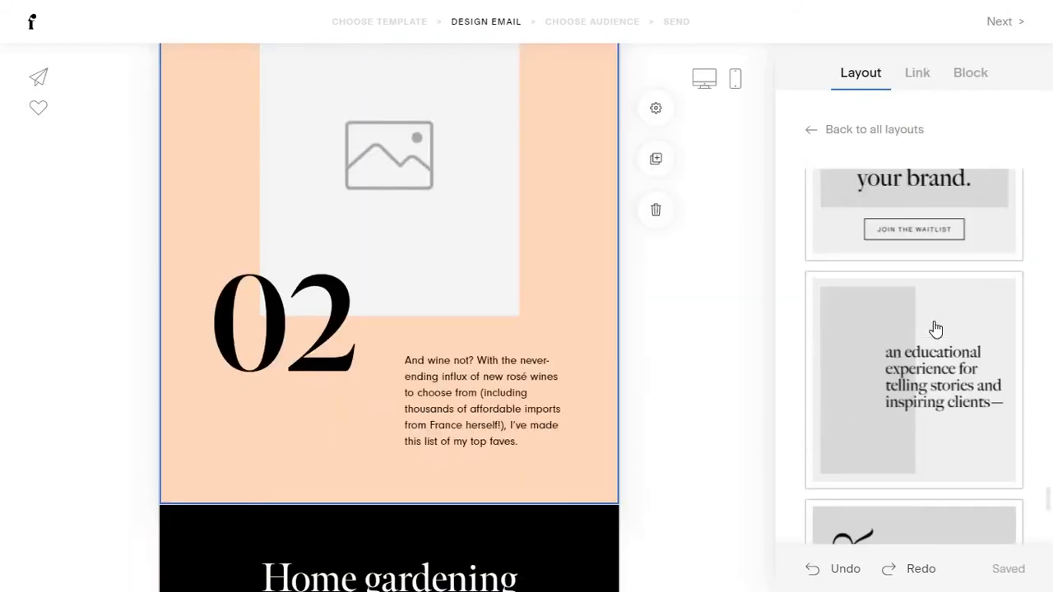
scroll(935, 329, down, 2)
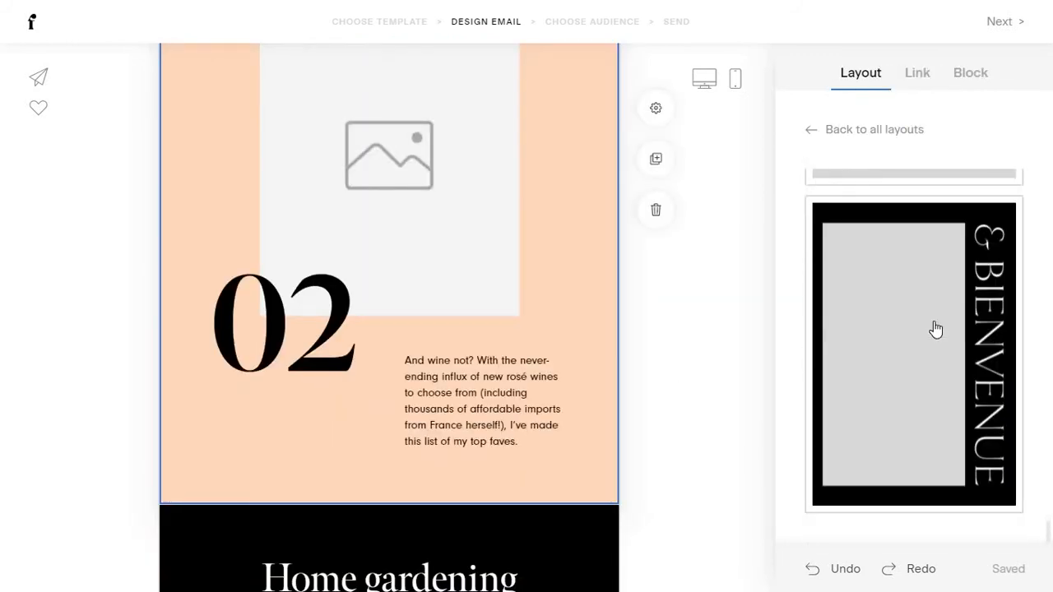
scroll(935, 329, down, 15)
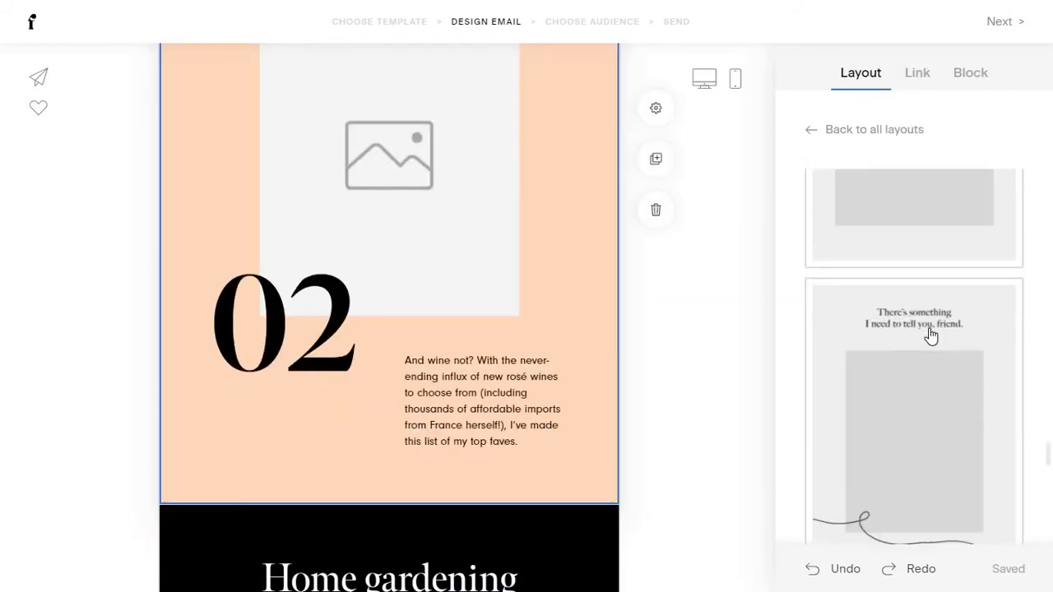
scroll(930, 335, up, 3)
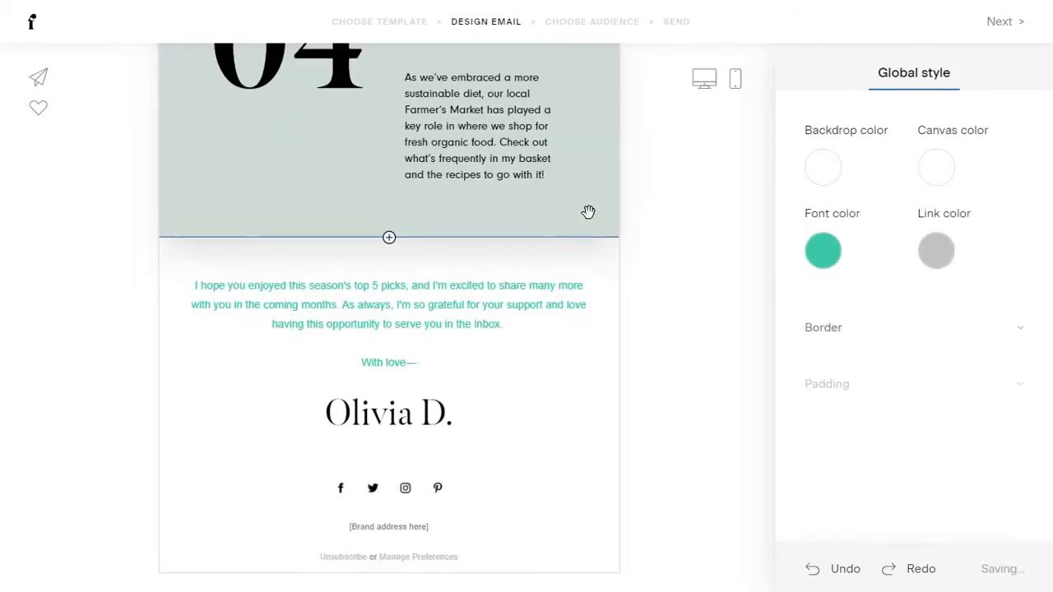
scroll(735, 284, up, 5)
Delete the 04 Farmer's Market block, the 03 Home gardening block and the logo block.
click(613, 271)
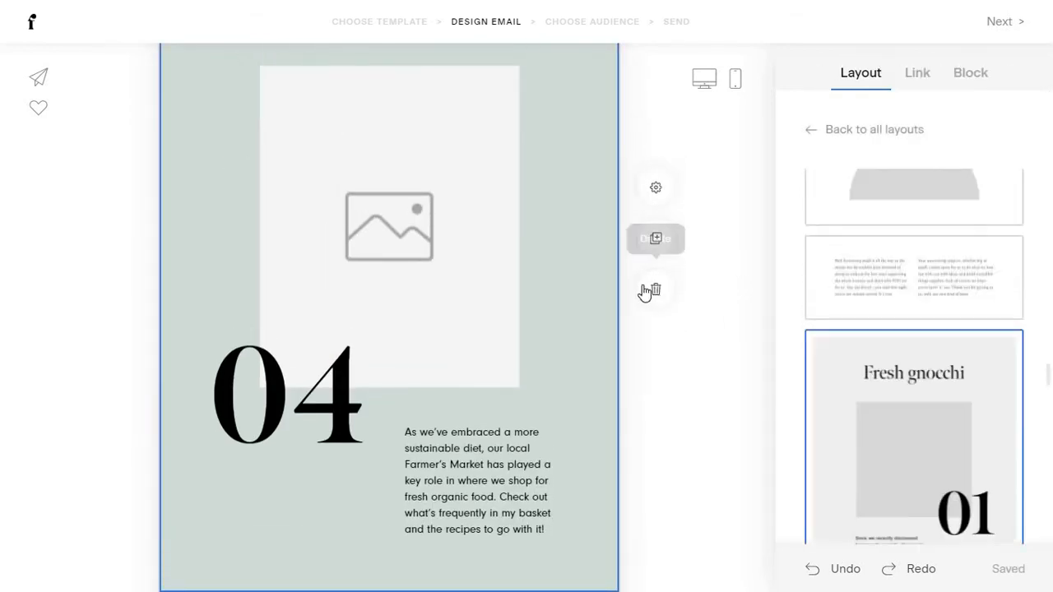
click(645, 292)
scroll(606, 235, up, 4)
click(606, 225)
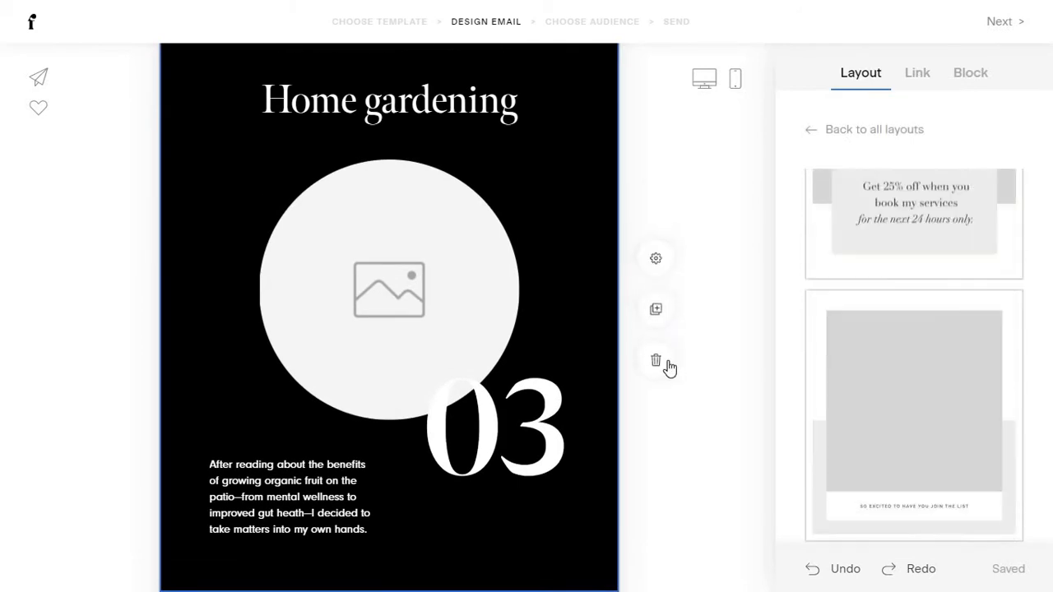
click(667, 363)
scroll(606, 236, up, 1)
click(571, 310)
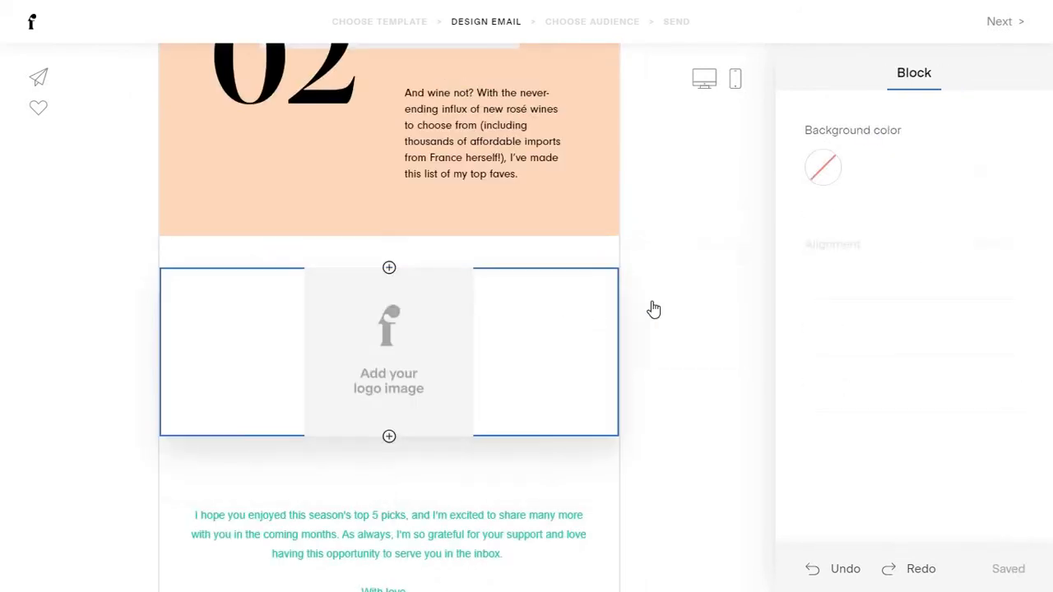
click(656, 404)
Select the lower 40-height spacer and bring up the add-block picker below it.
scroll(458, 127, down, 2)
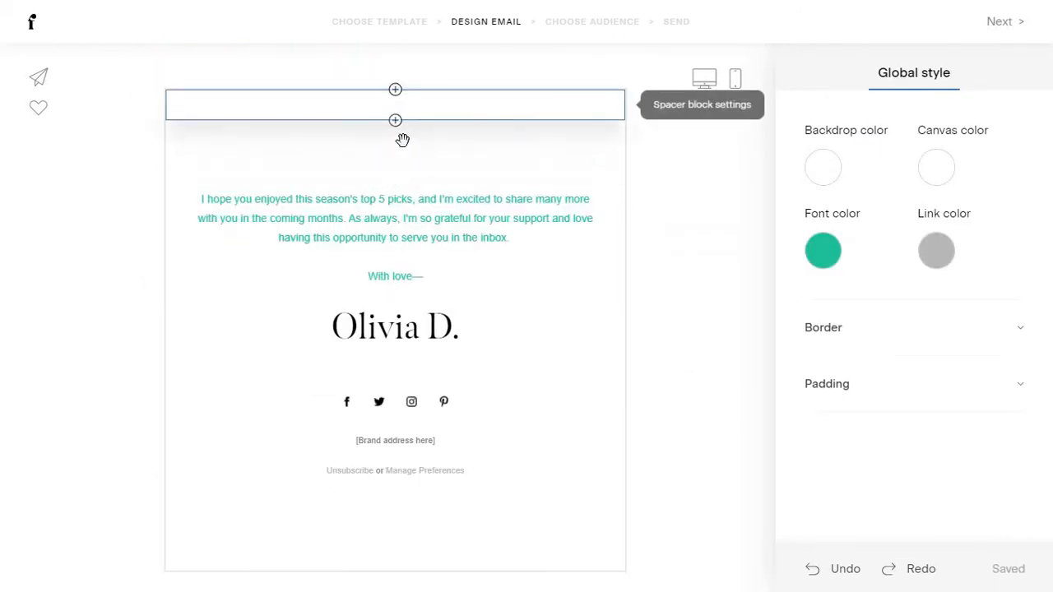
click(539, 141)
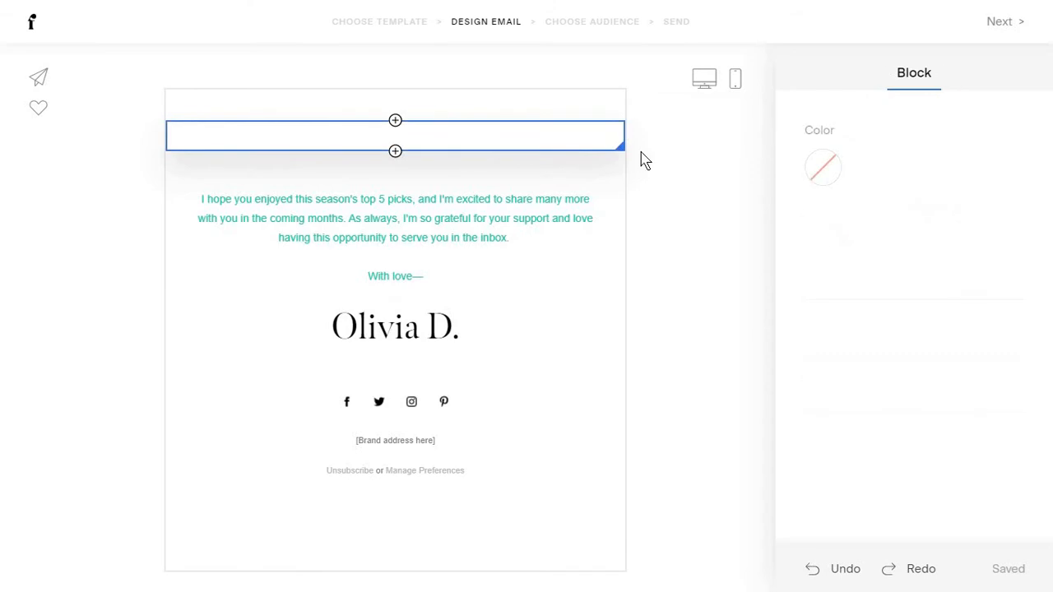
click(527, 105)
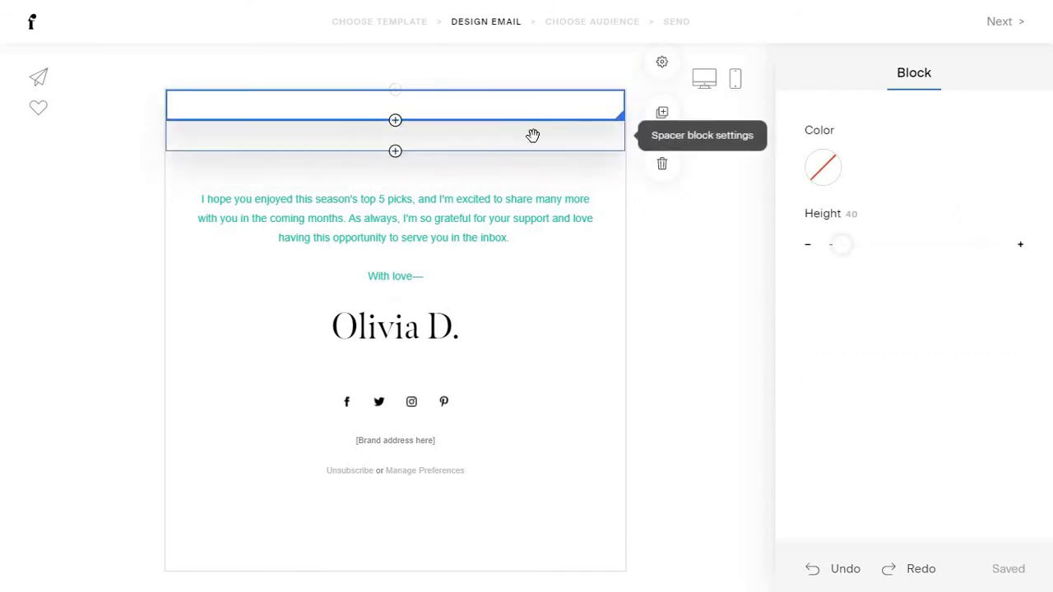
click(533, 135)
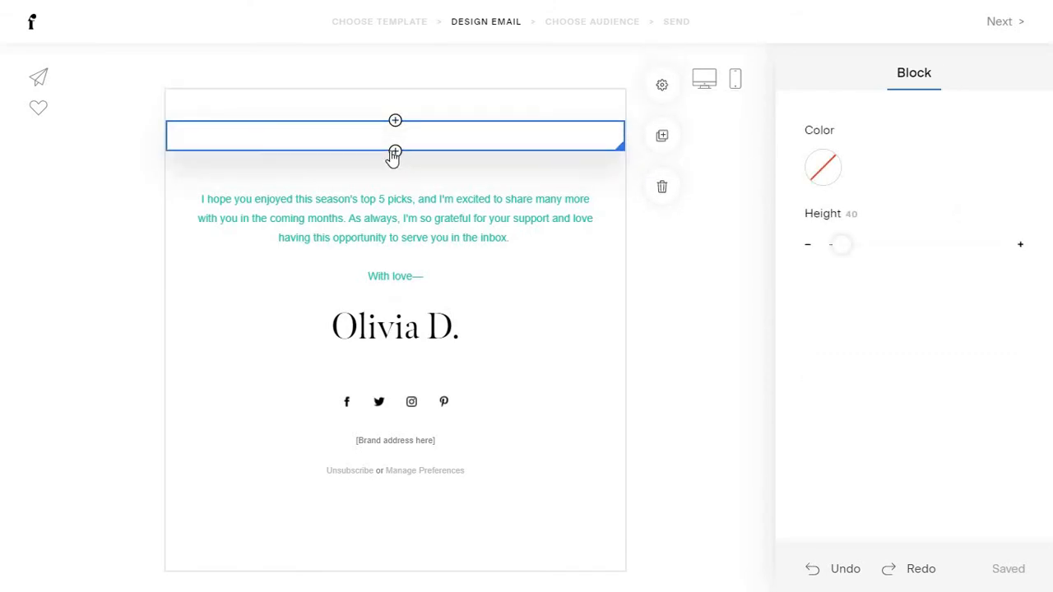
click(395, 153)
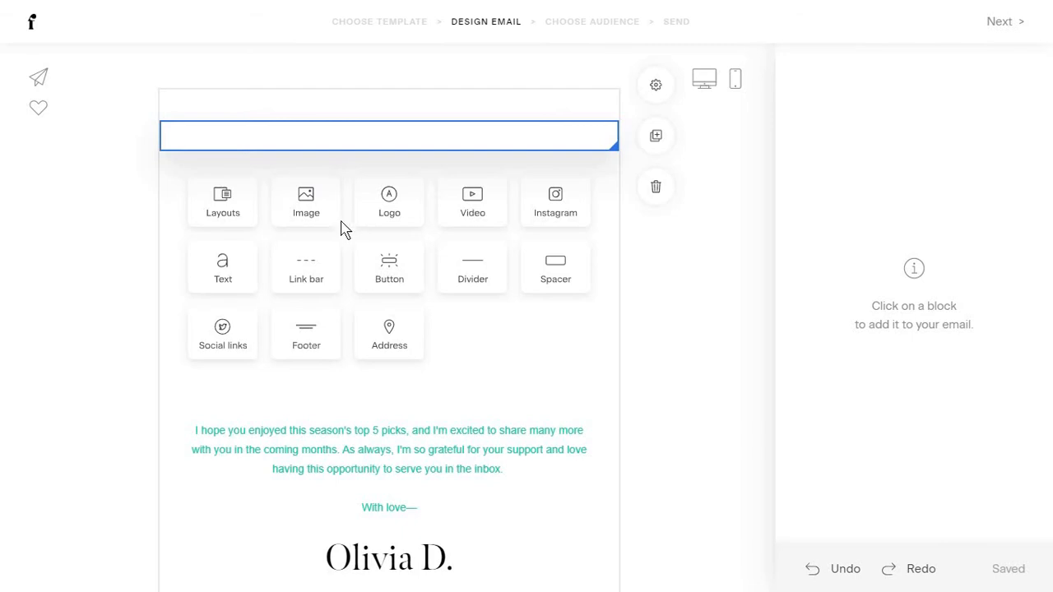
Insert a Layouts block, '6 Tips to Photograph Food' with a READ IT button, below the spacer.
click(252, 219)
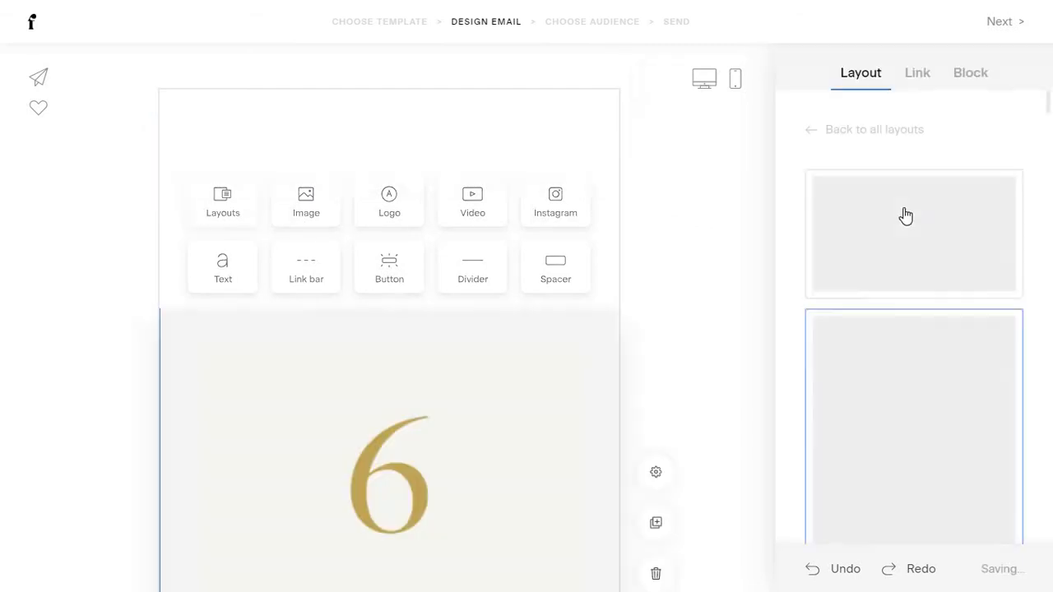
scroll(901, 239, down, 8)
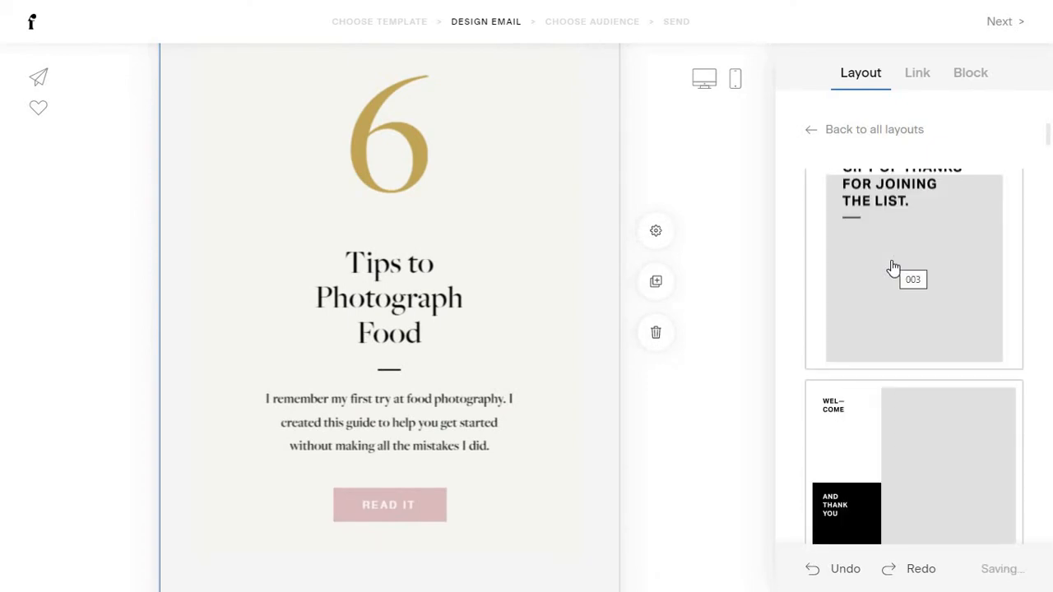
scroll(893, 269, up, 3)
Apply the gift-of-thanks layout to the new block, leaving it unmirrored.
click(895, 268)
click(915, 75)
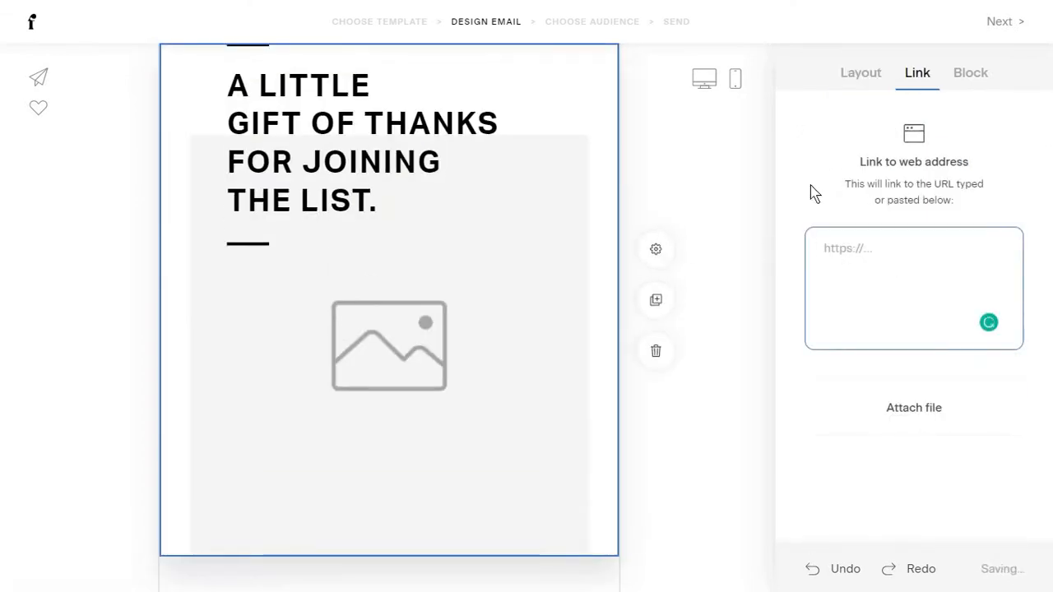
click(975, 79)
click(834, 163)
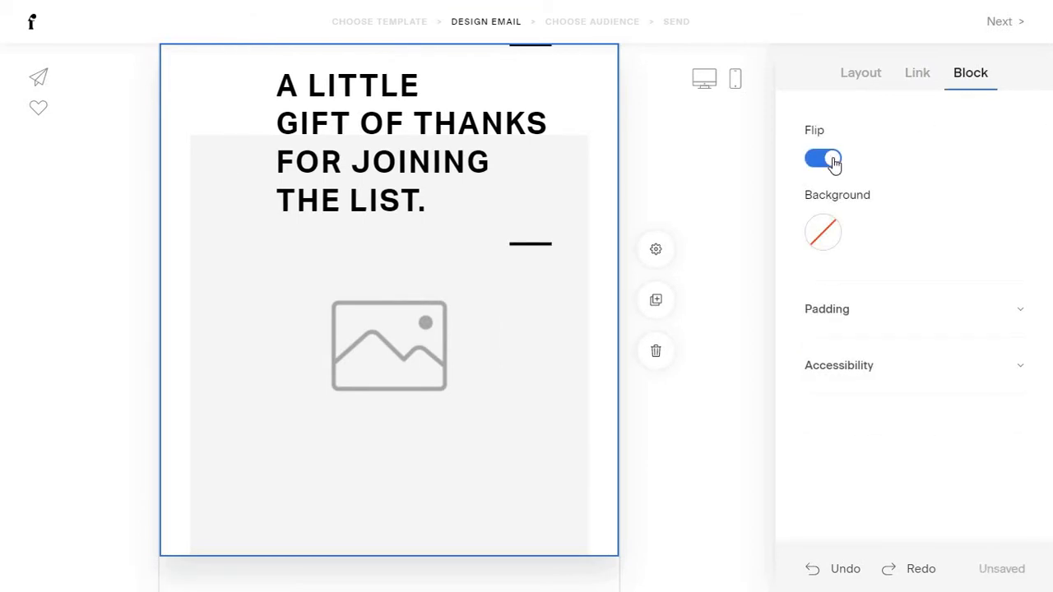
click(834, 163)
click(834, 163)
click(835, 163)
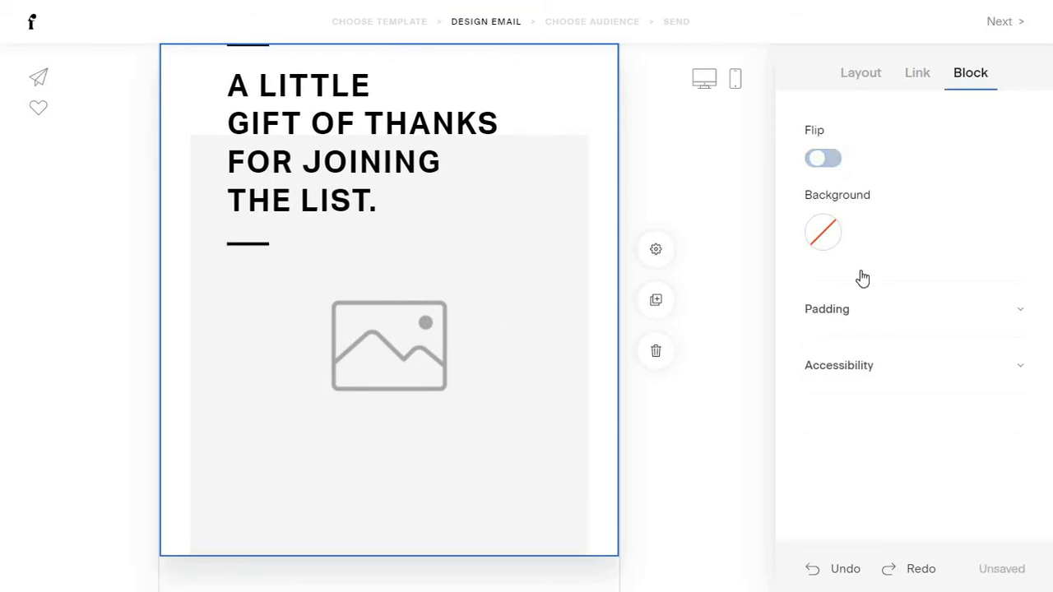
Give the block a light pink background with top padding 43 and bottom padding 93.
click(823, 234)
click(900, 297)
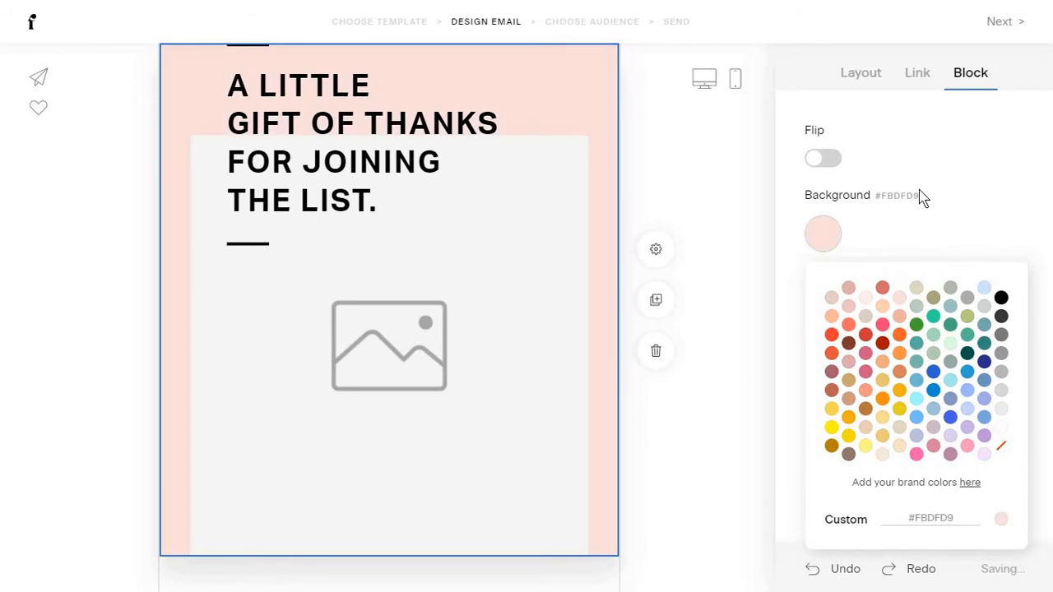
click(918, 229)
click(870, 311)
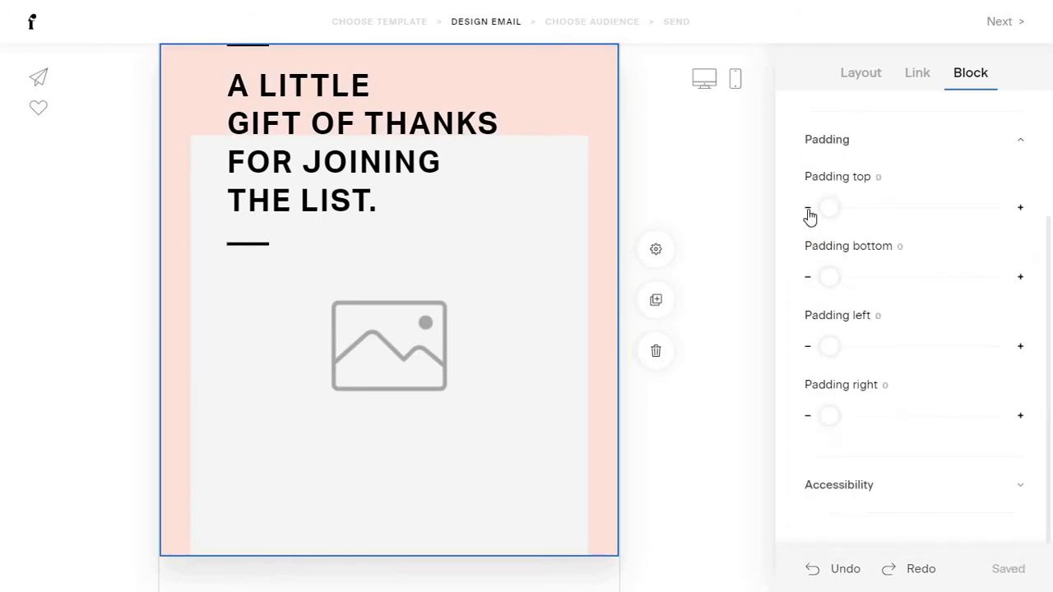
mouse_move(865, 207)
mouse_down()
mouse_move(886, 206)
mouse_move(853, 209)
mouse_up()
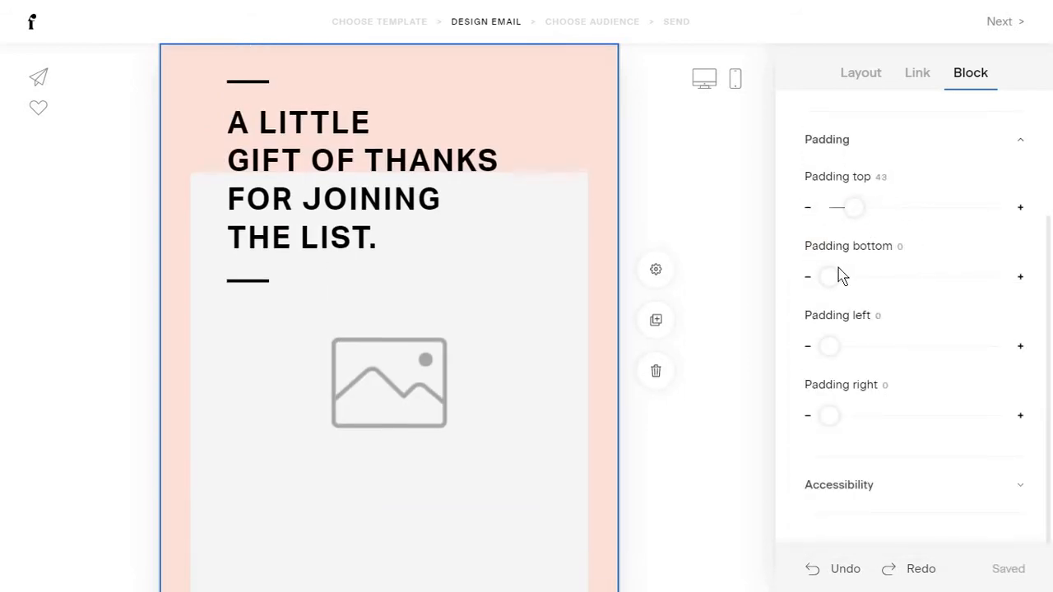
click(886, 271)
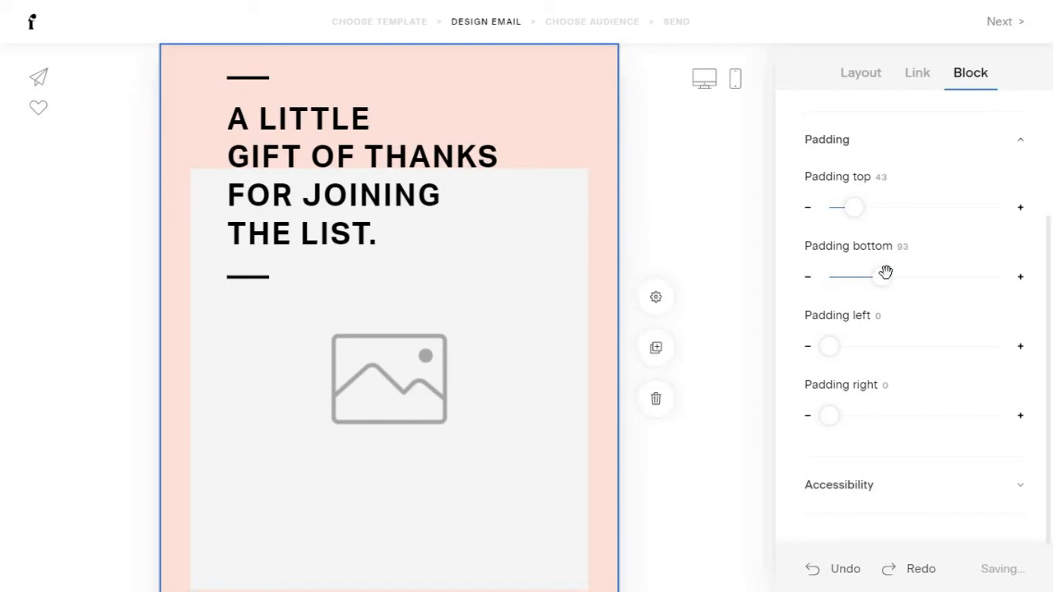
click(852, 484)
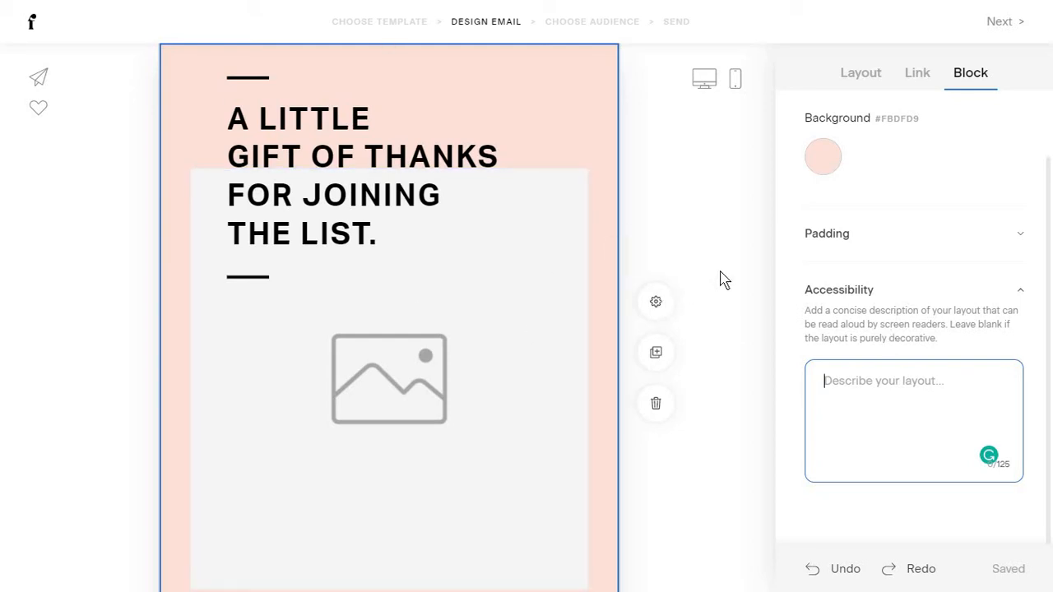
click(539, 239)
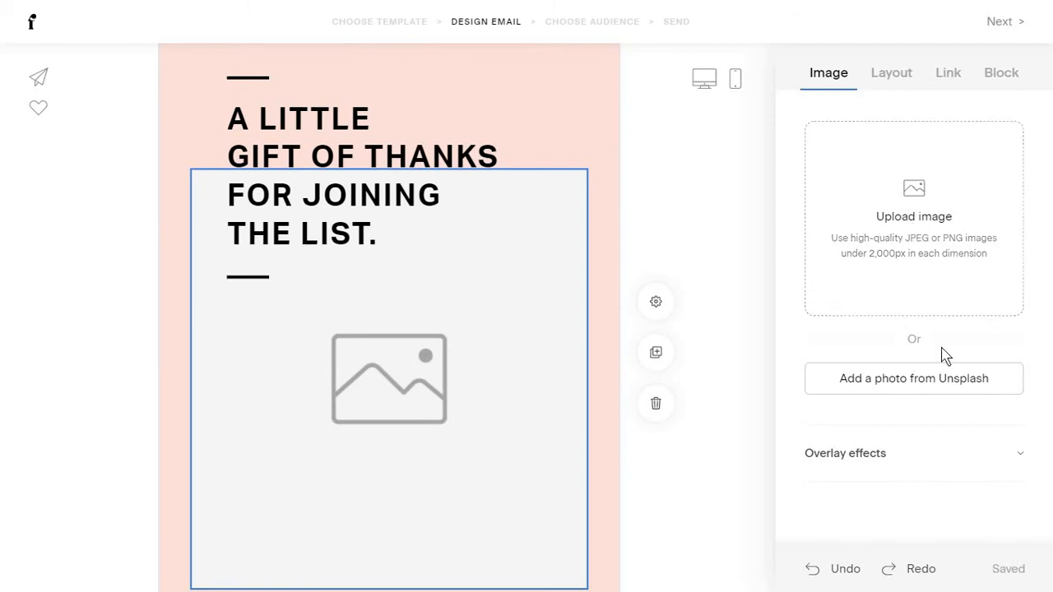
Fill the image block with the Unsplash desert dunes photo, zoomed to 1.33.
click(879, 372)
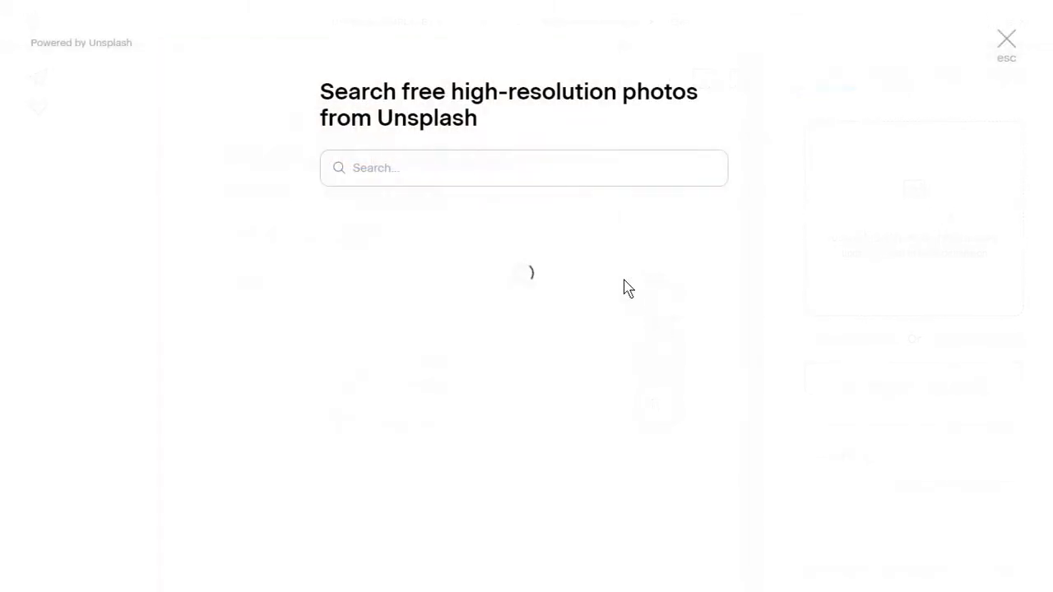
click(446, 164)
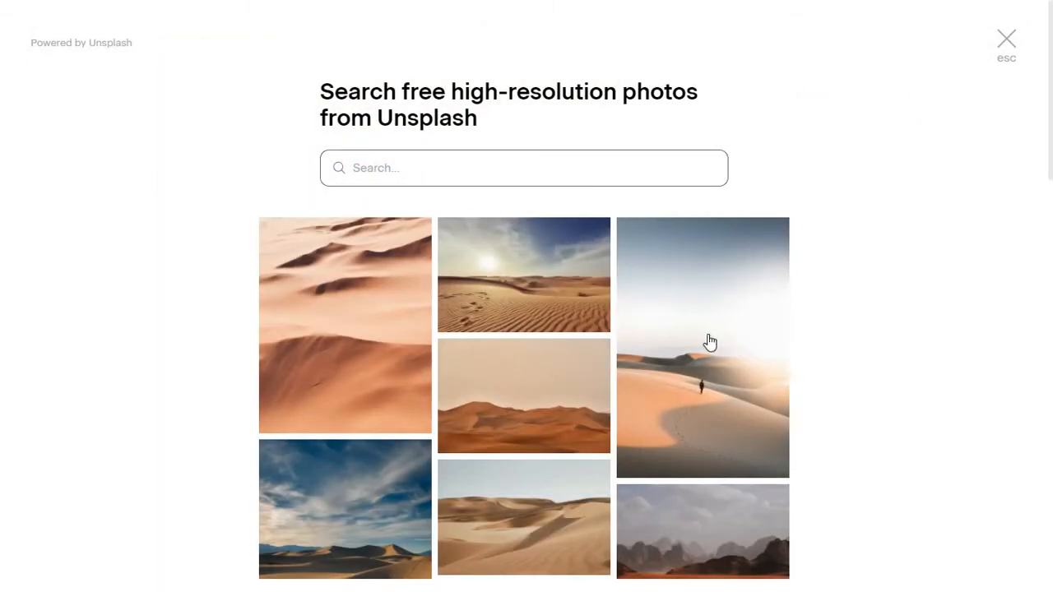
click(540, 278)
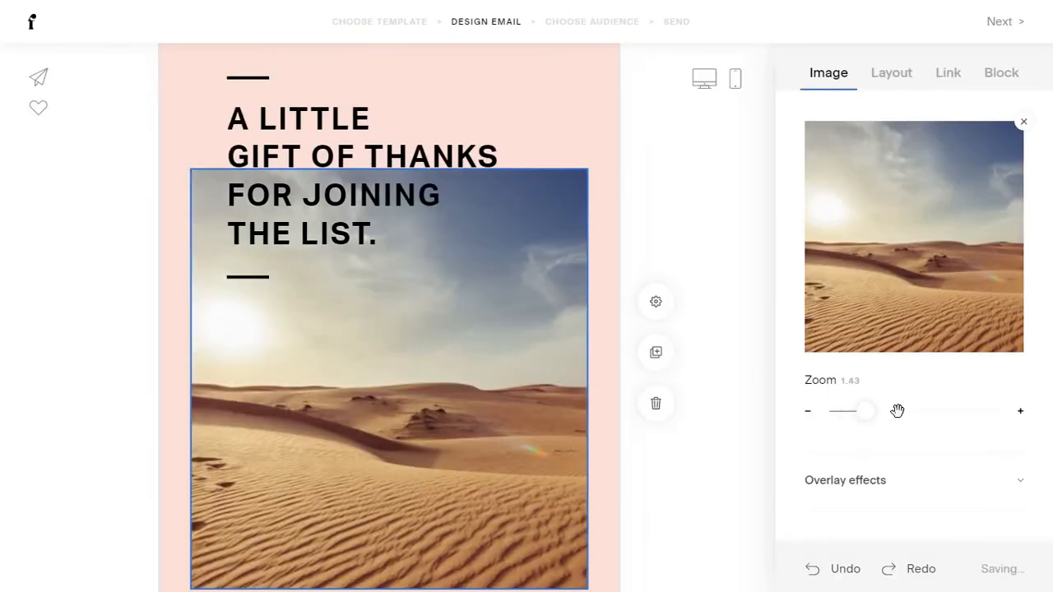
drag(896, 411, 858, 412)
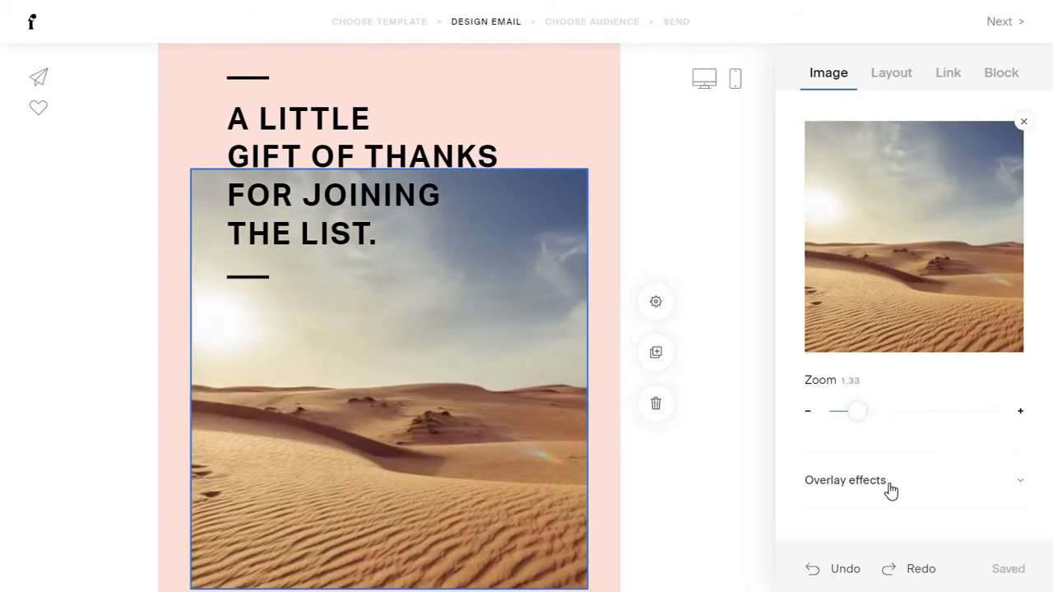
Add a faint black overlay at 0.12 opacity to the desert photo.
click(891, 485)
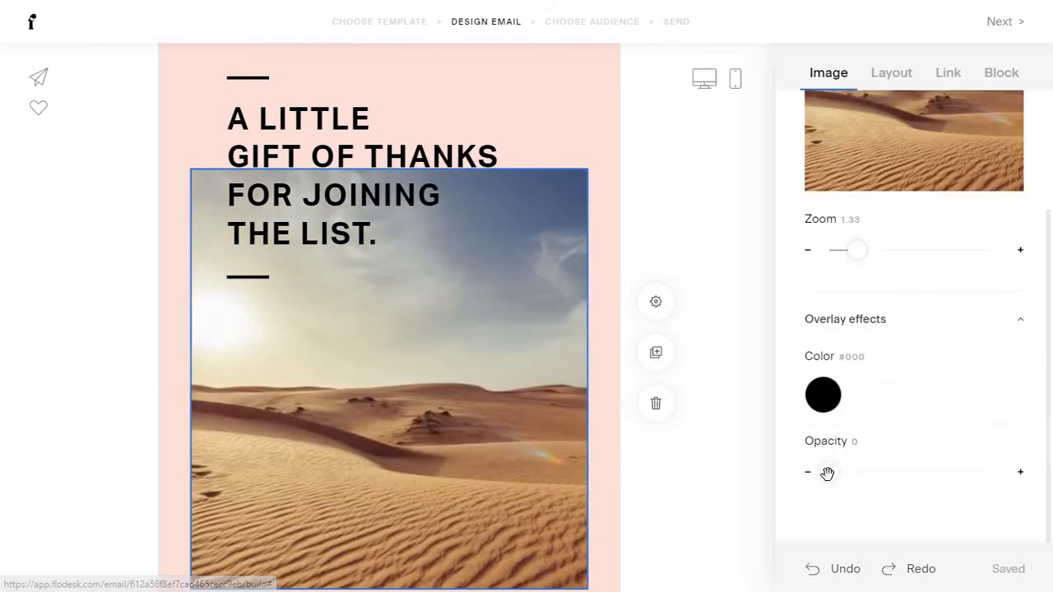
drag(829, 472, 885, 470)
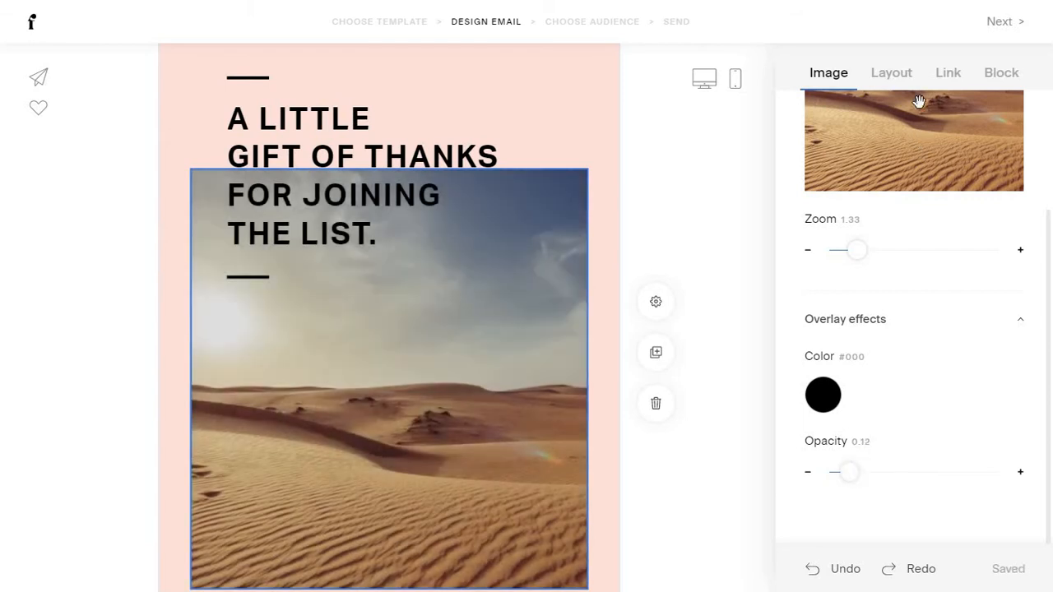
click(714, 215)
scroll(550, 334, down, 4)
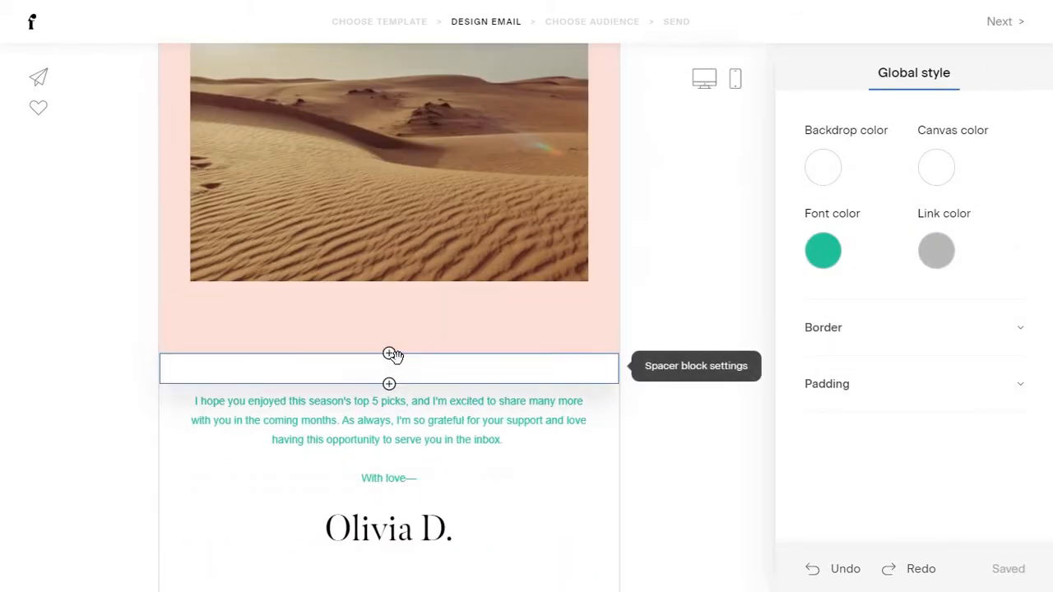
Insert a three-tile Instagram feed block beneath the pink desert-photo section.
click(390, 355)
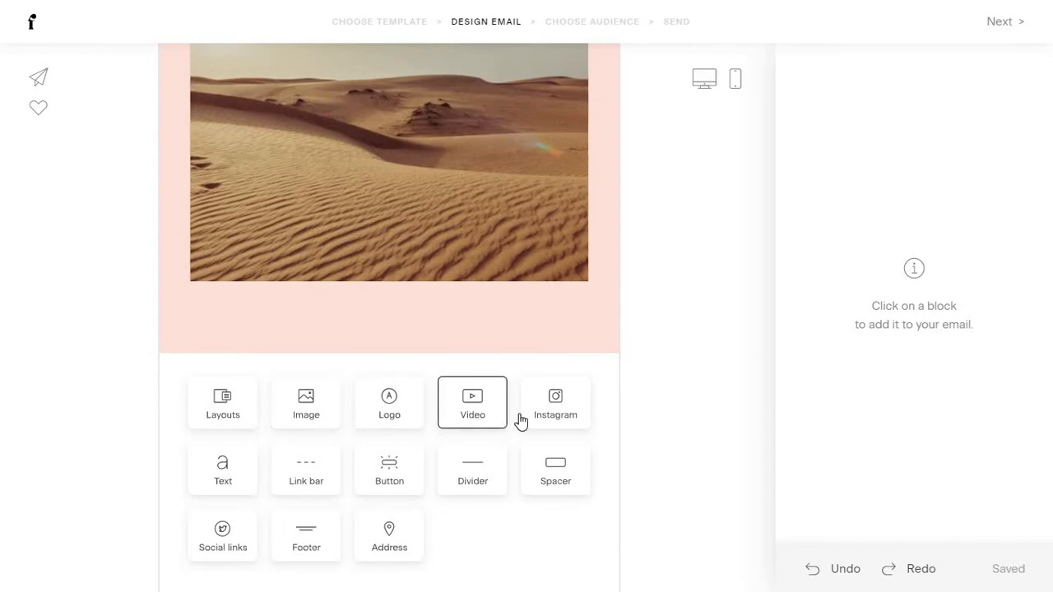
click(569, 420)
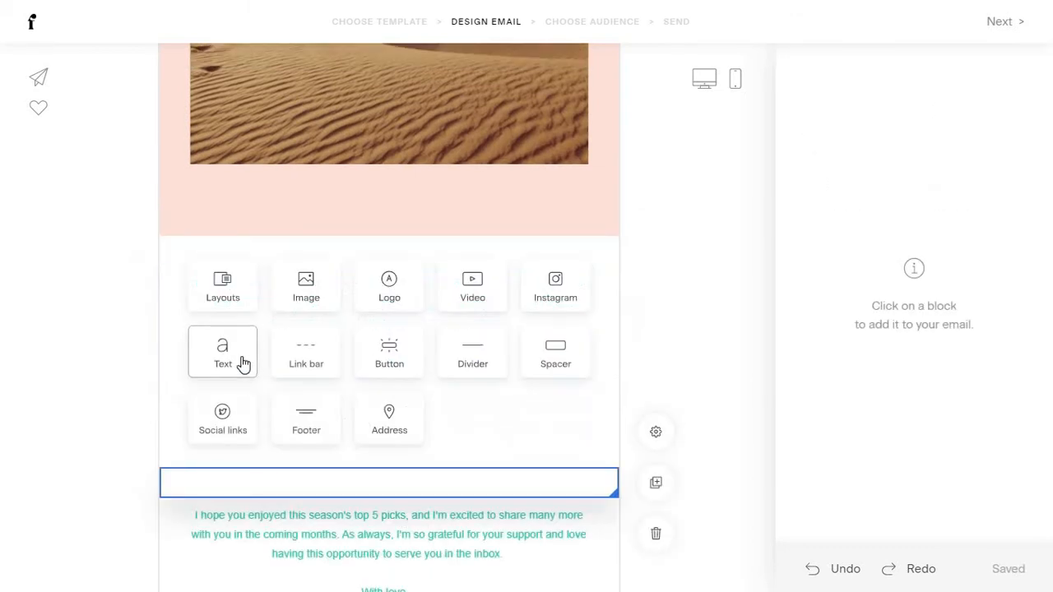
Add a lorem ipsum text block in Semi bold weight at size 20.
click(242, 359)
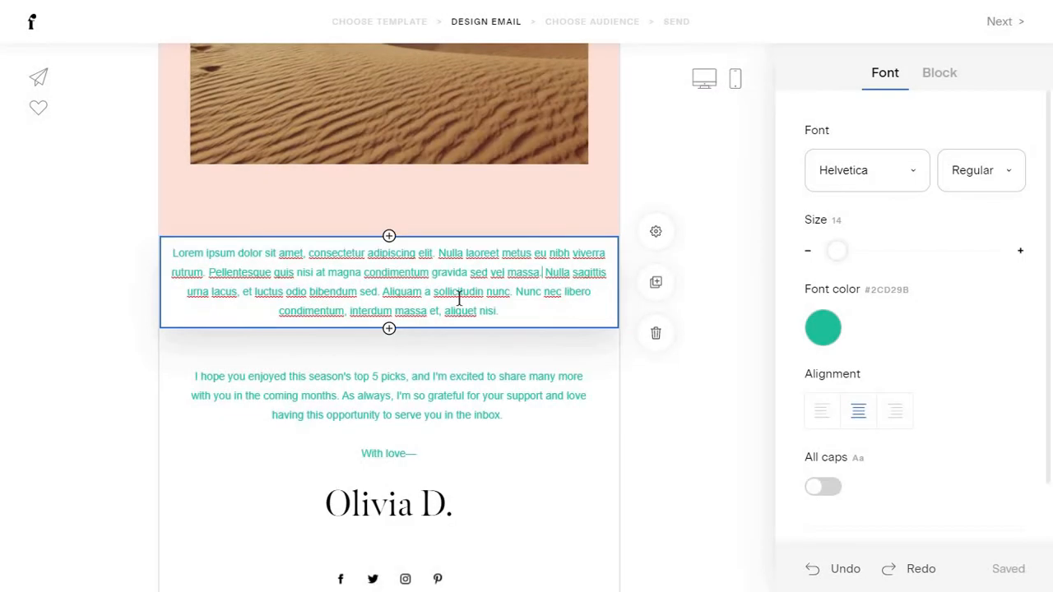
click(982, 176)
click(986, 318)
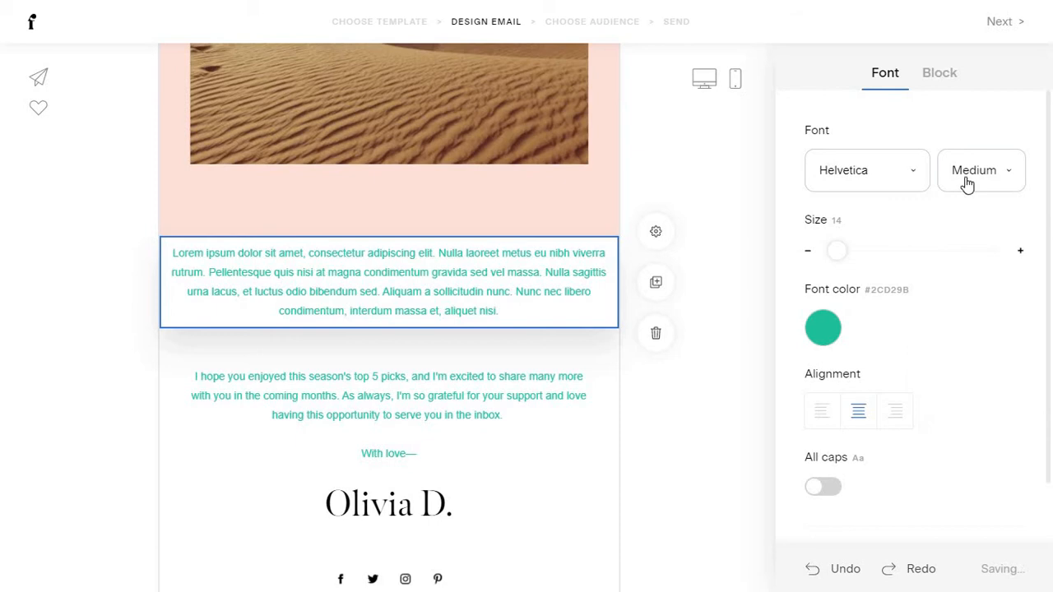
click(967, 184)
click(959, 335)
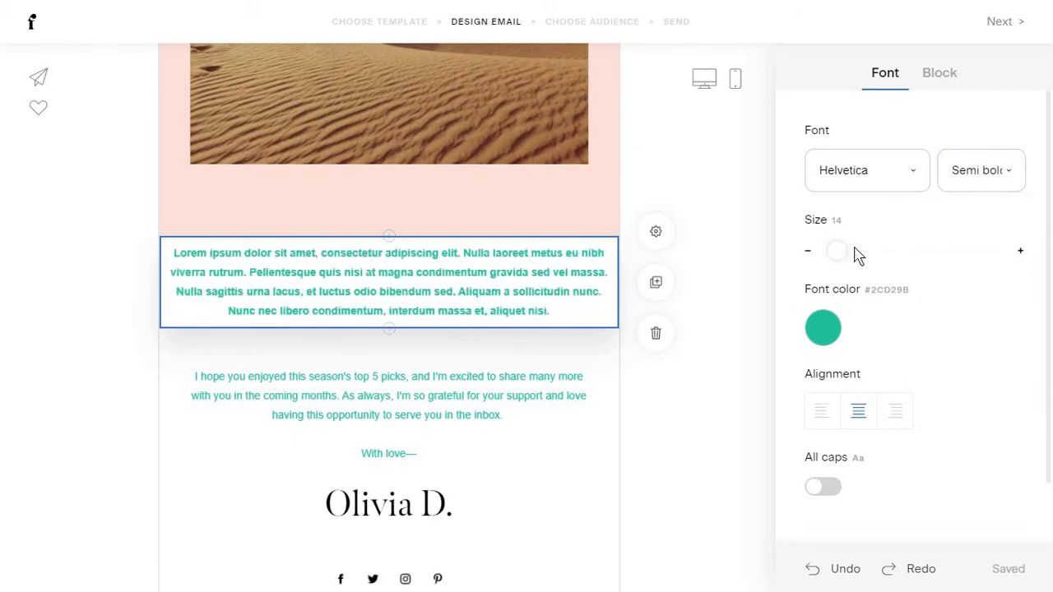
drag(875, 251, 843, 250)
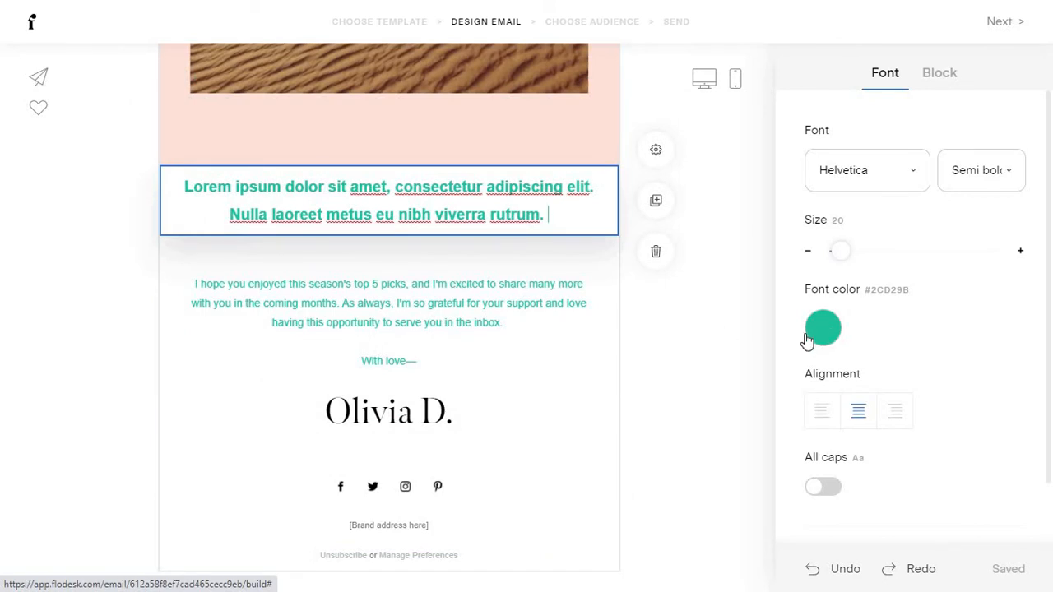
click(729, 325)
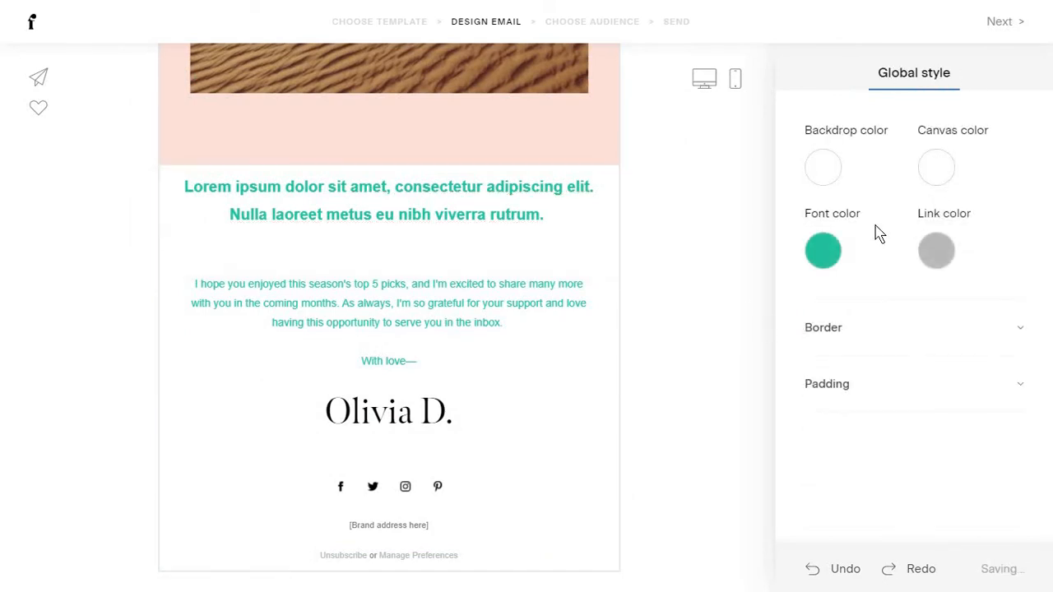
Test right alignment and All caps on the text, then revert to centred normal case.
click(527, 211)
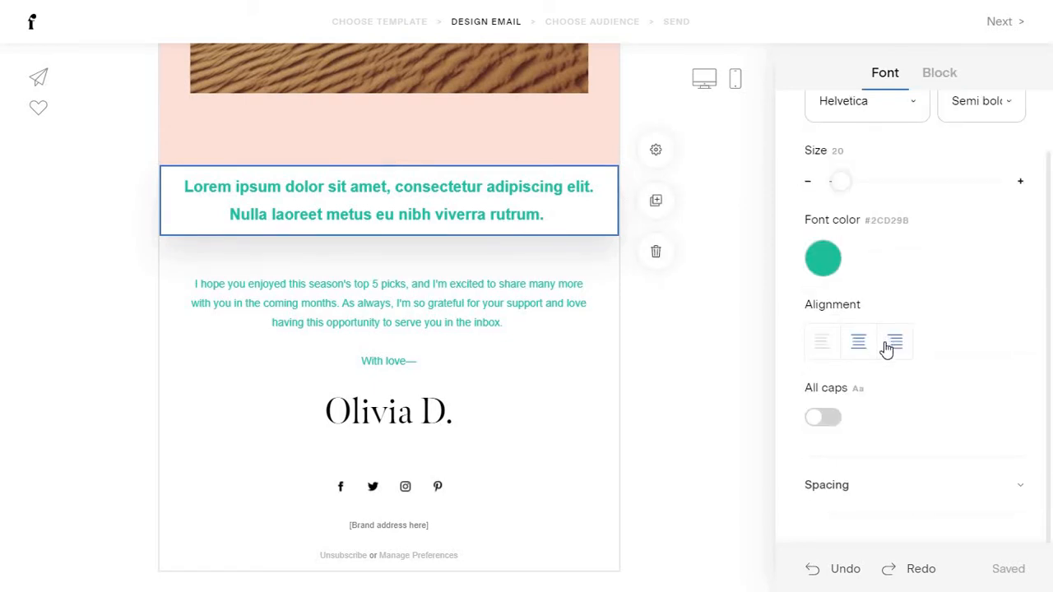
click(886, 349)
click(868, 351)
click(823, 419)
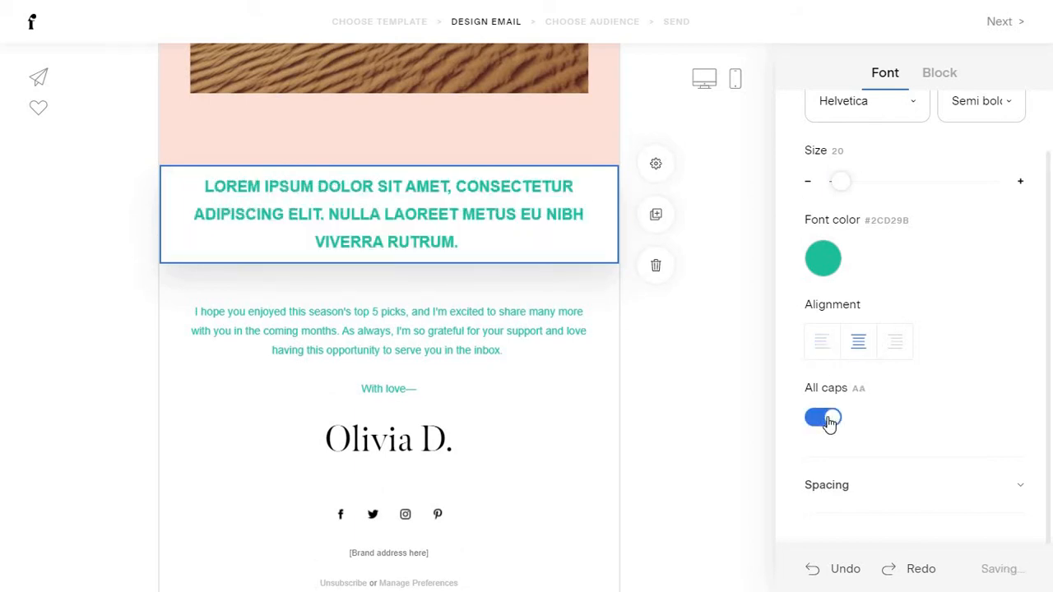
click(826, 419)
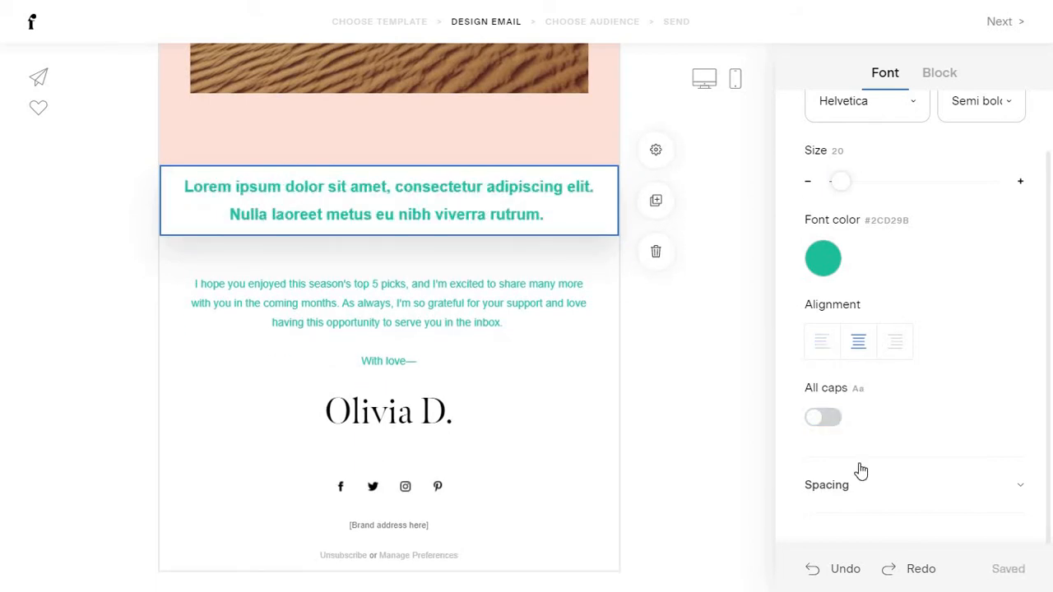
scroll(889, 370, up, 1)
Give the lorem text block padding 7 top and 32 bottom, and add a link bar below.
click(942, 82)
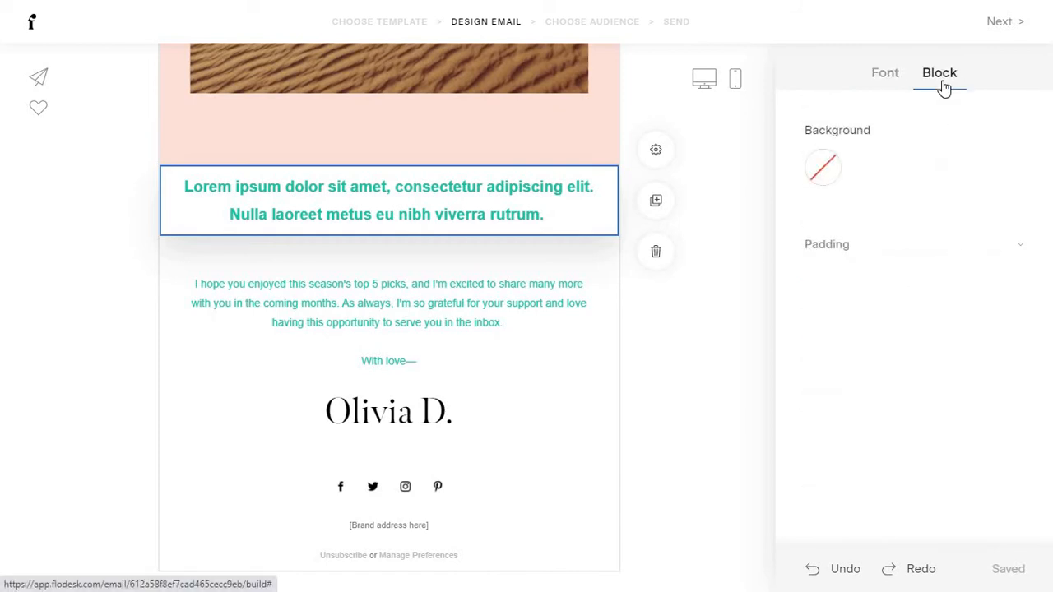
click(921, 245)
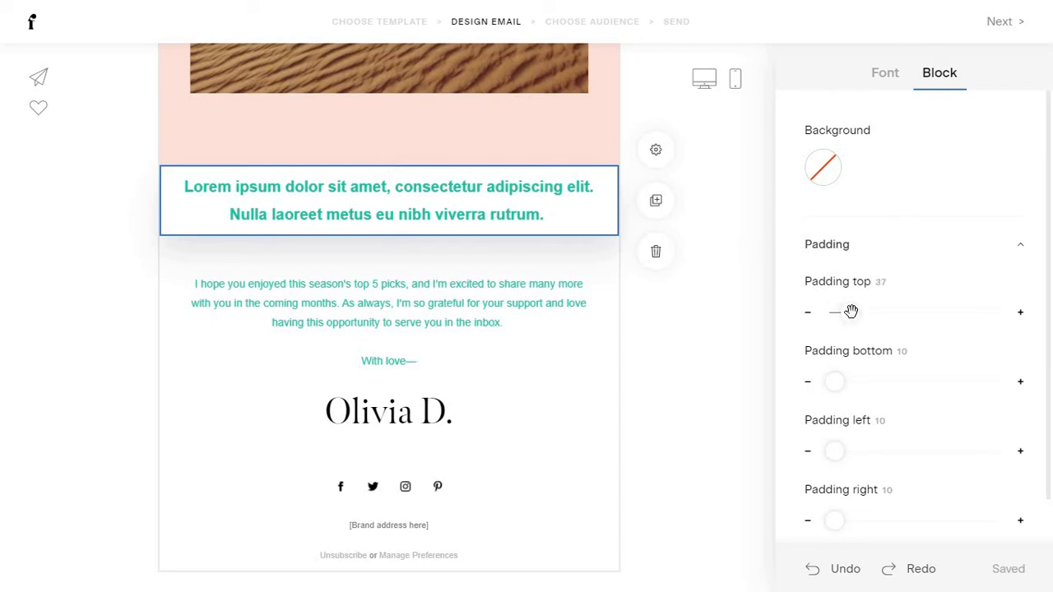
drag(835, 315, 834, 312)
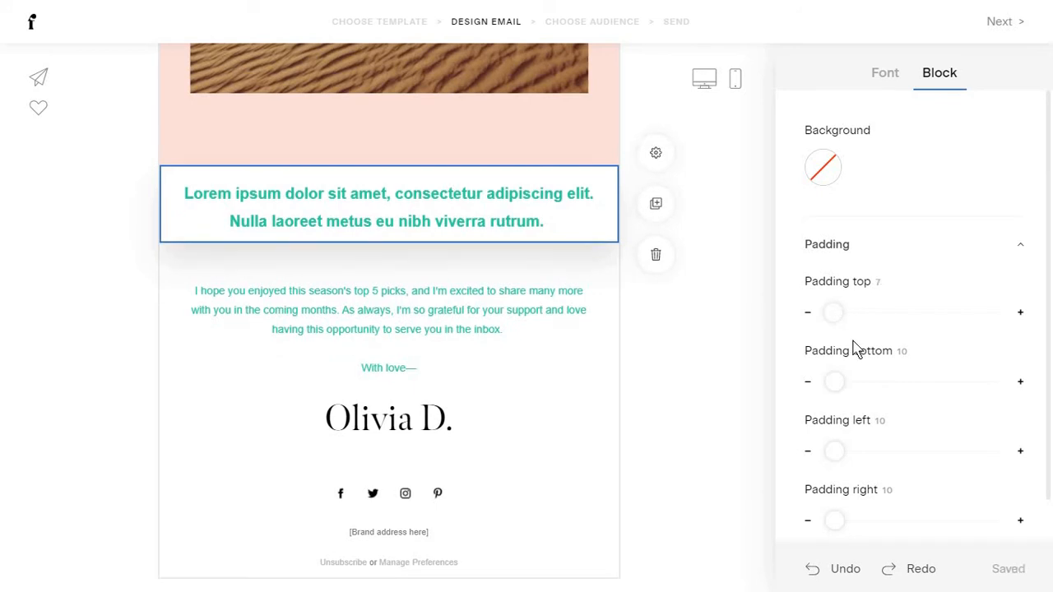
drag(834, 380, 841, 448)
scroll(847, 459, down, 1)
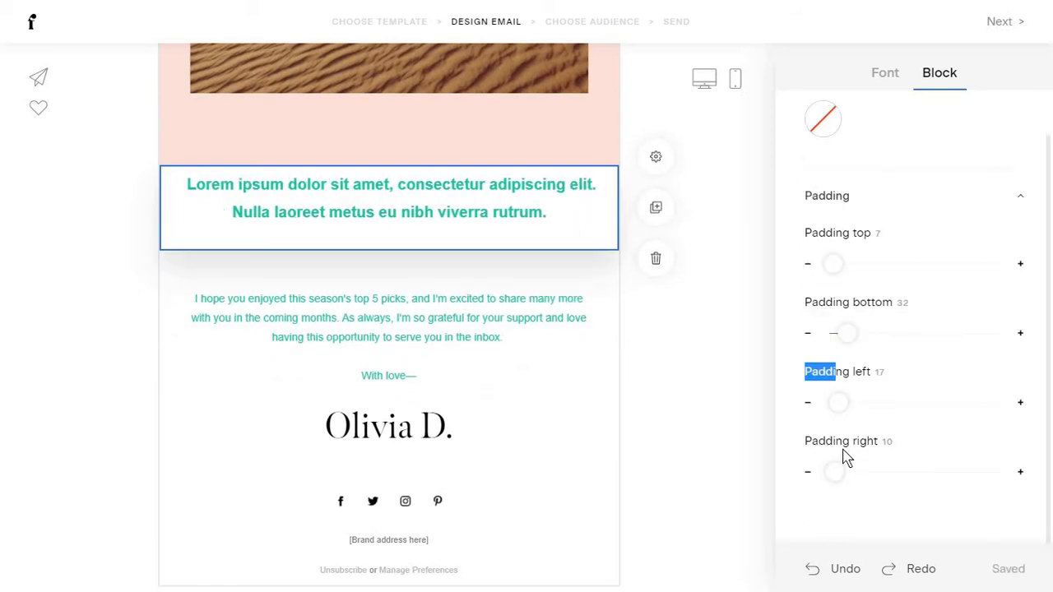
click(390, 270)
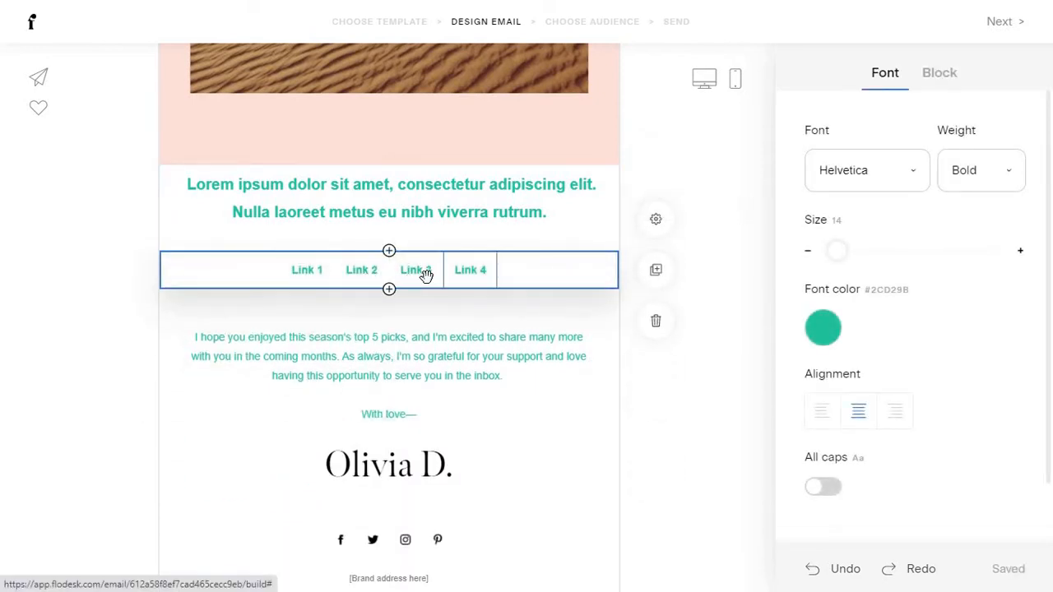
Rename the first three links to Product, Shoes and Clothes.
click(315, 275)
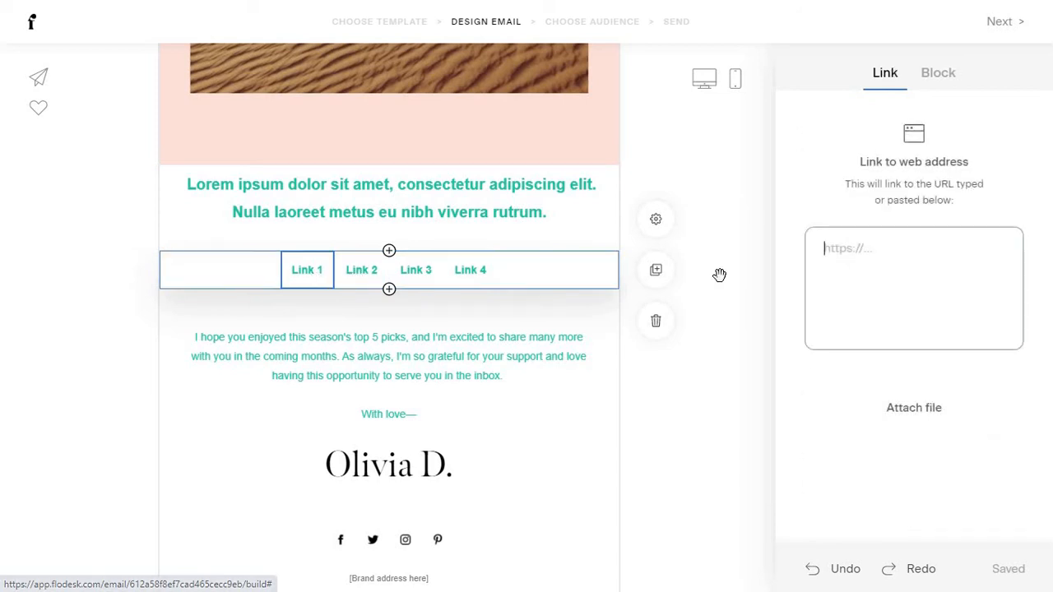
click(305, 271)
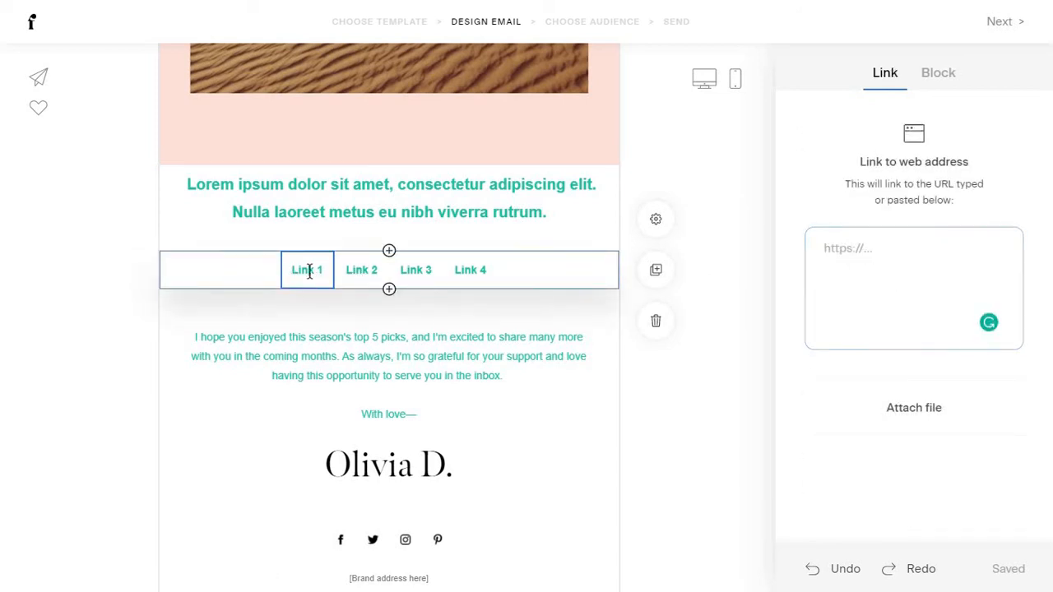
double_click(306, 270)
key(BackSpace)
text(Product)
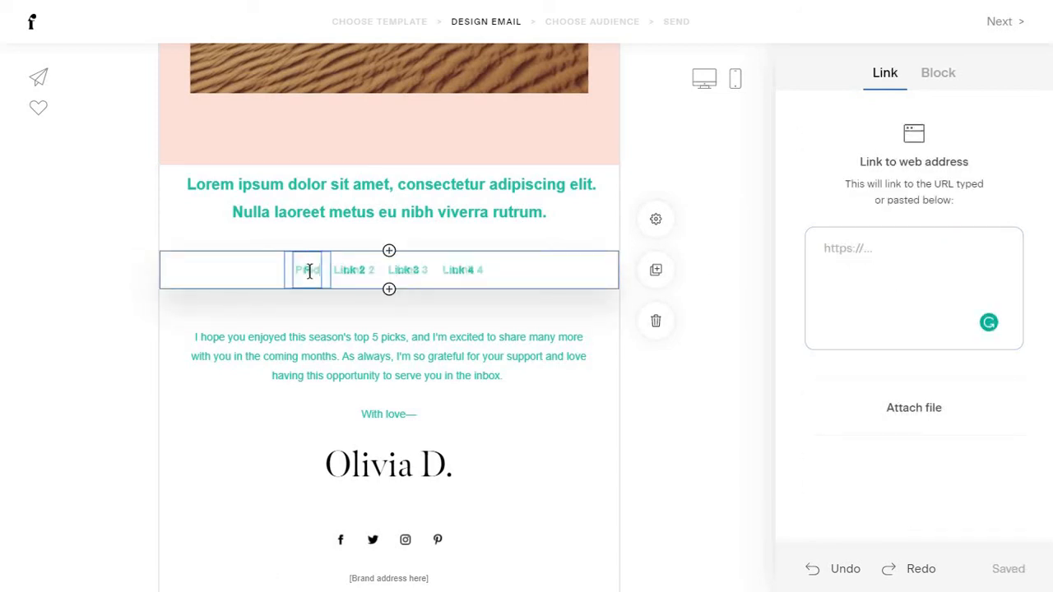
click(366, 271)
double_click(366, 270)
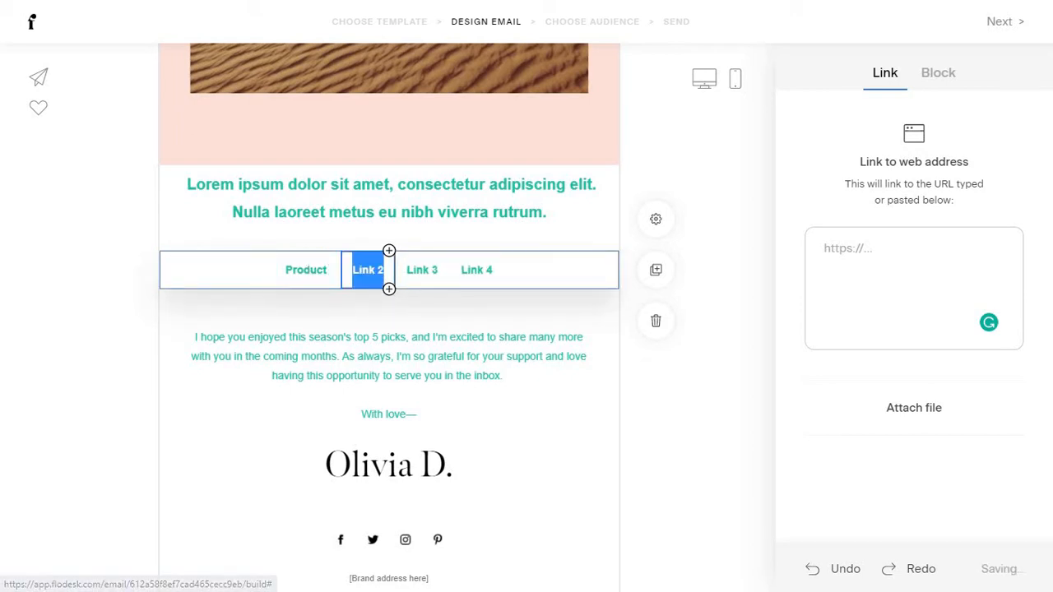
key(BackSpace)
text(Shoes)
double_click(416, 273)
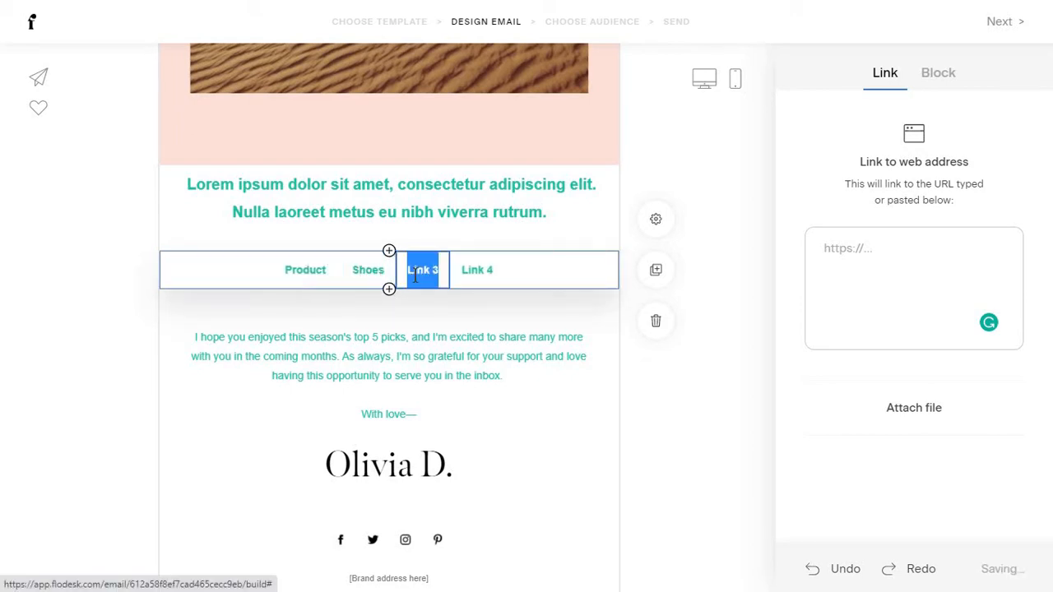
text(Clothes)
Rename Link 4 to Sales, then reduce the link bar to three links.
double_click(467, 271)
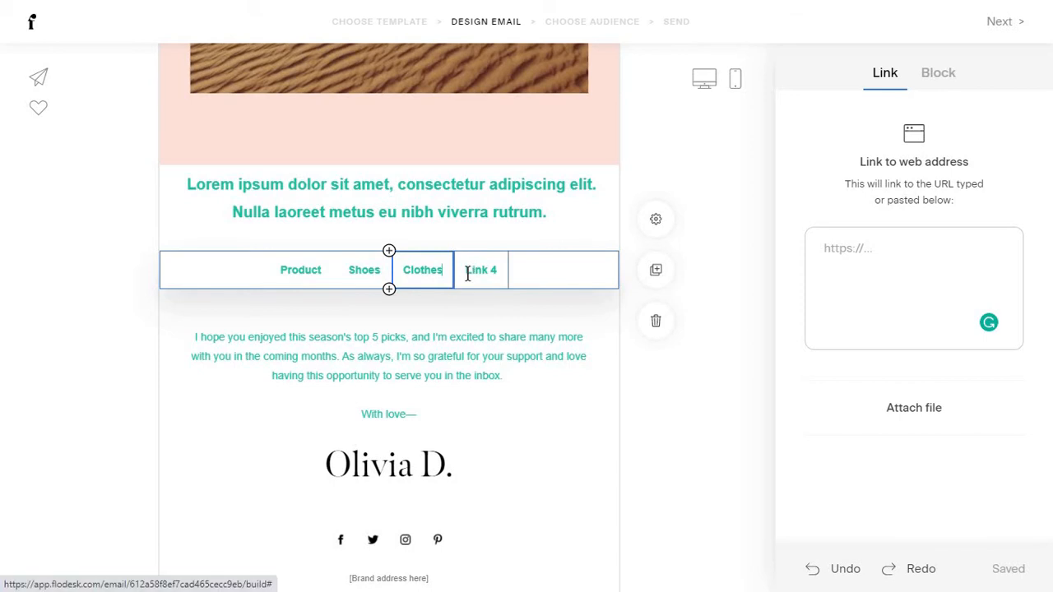
text(Sales)
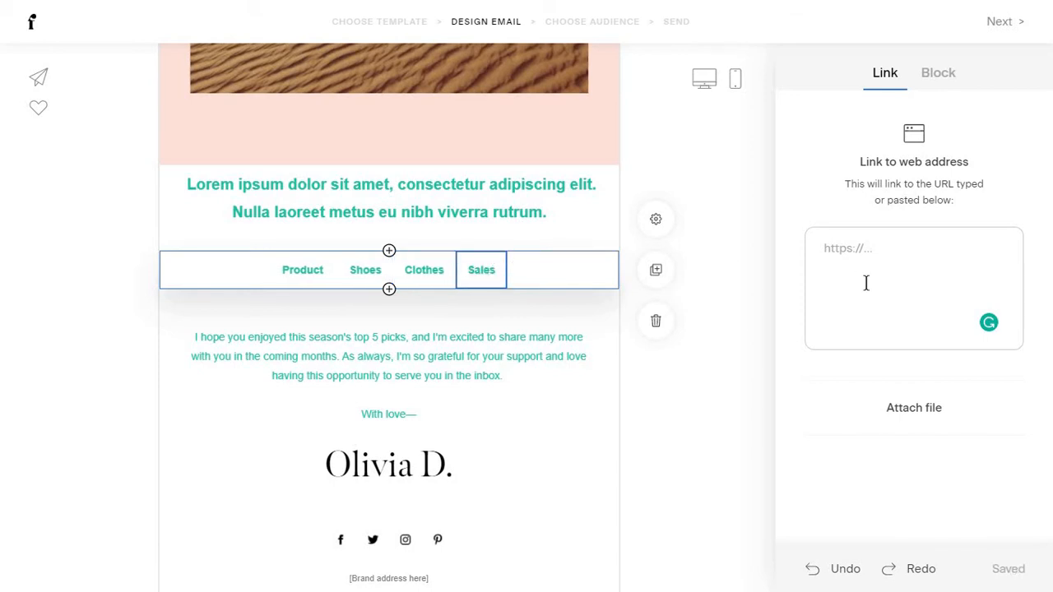
click(829, 324)
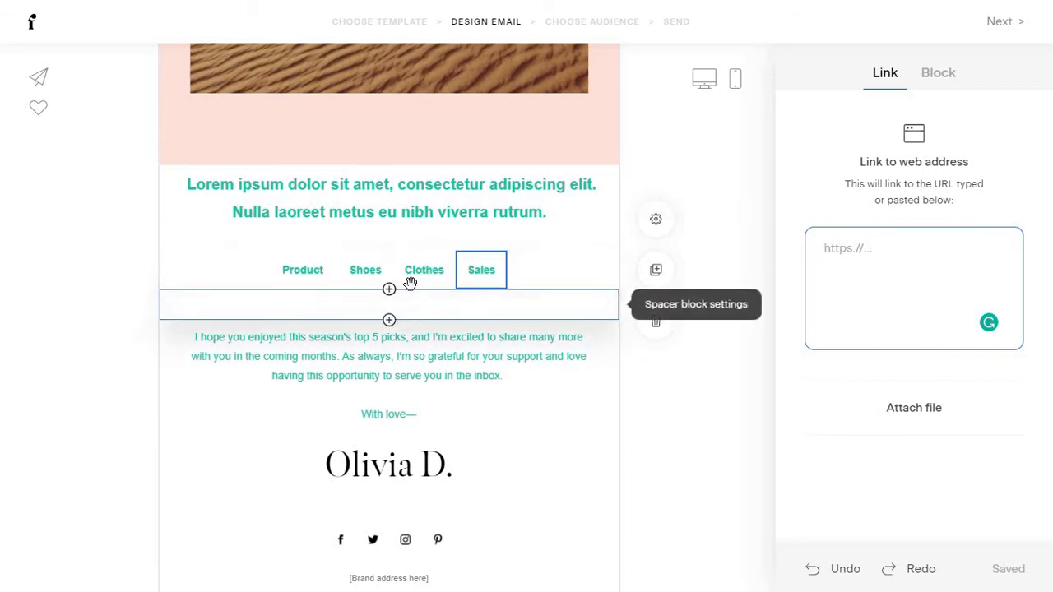
click(552, 286)
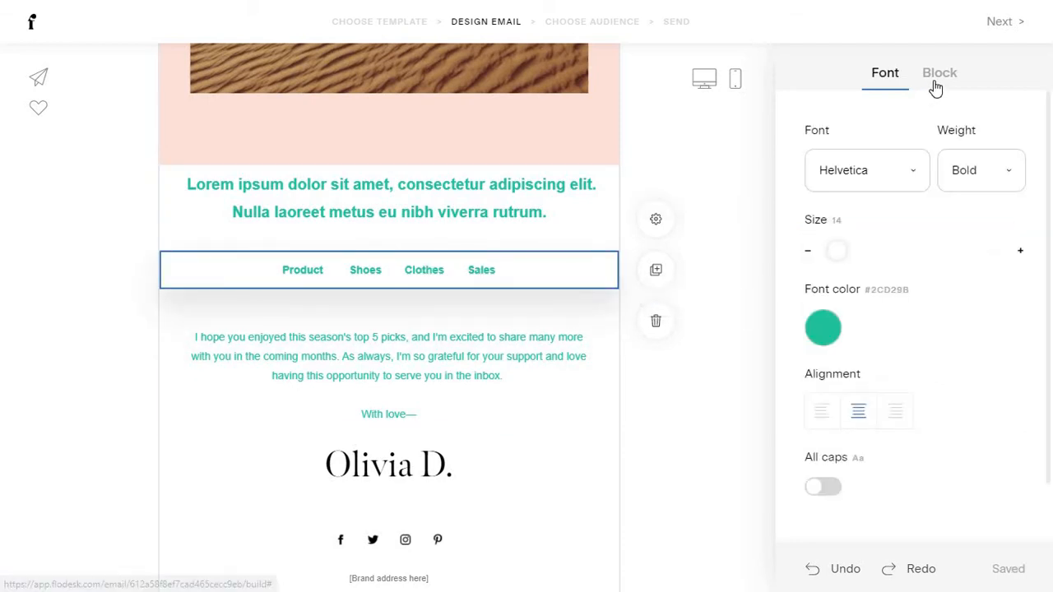
click(933, 86)
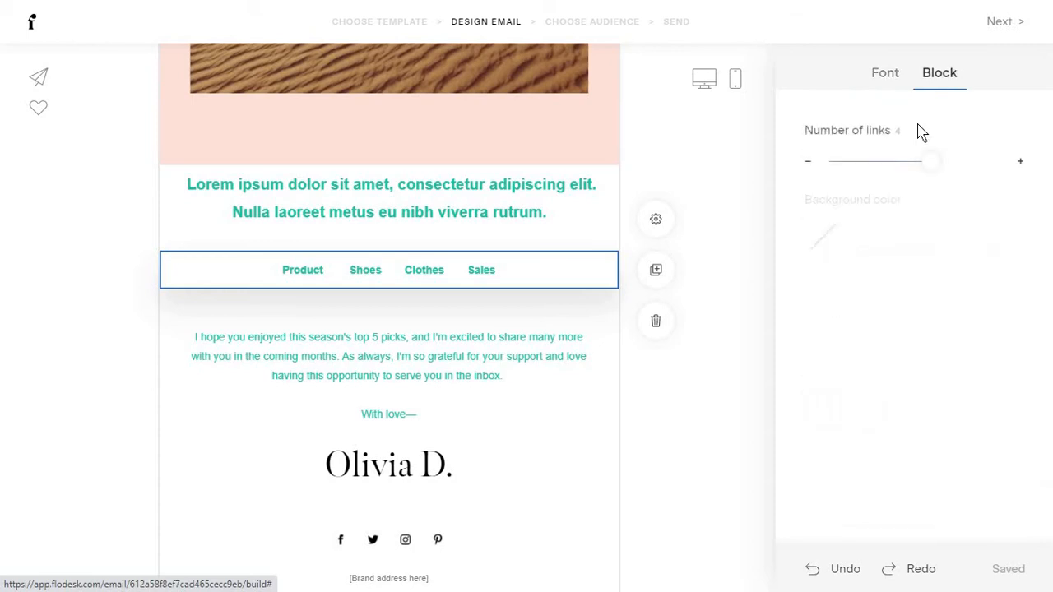
click(960, 160)
drag(945, 167, 900, 160)
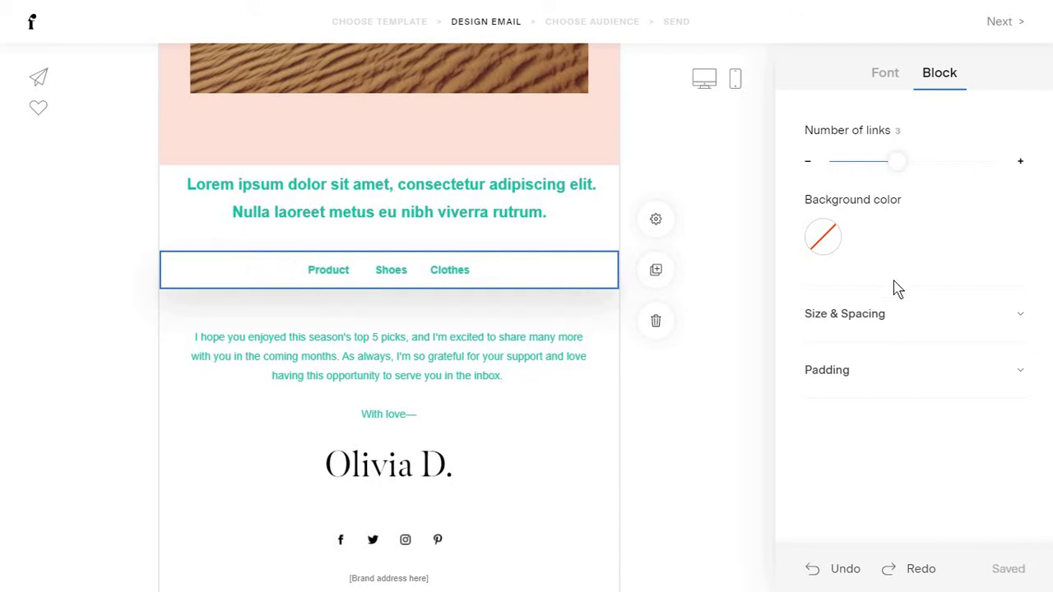
click(389, 289)
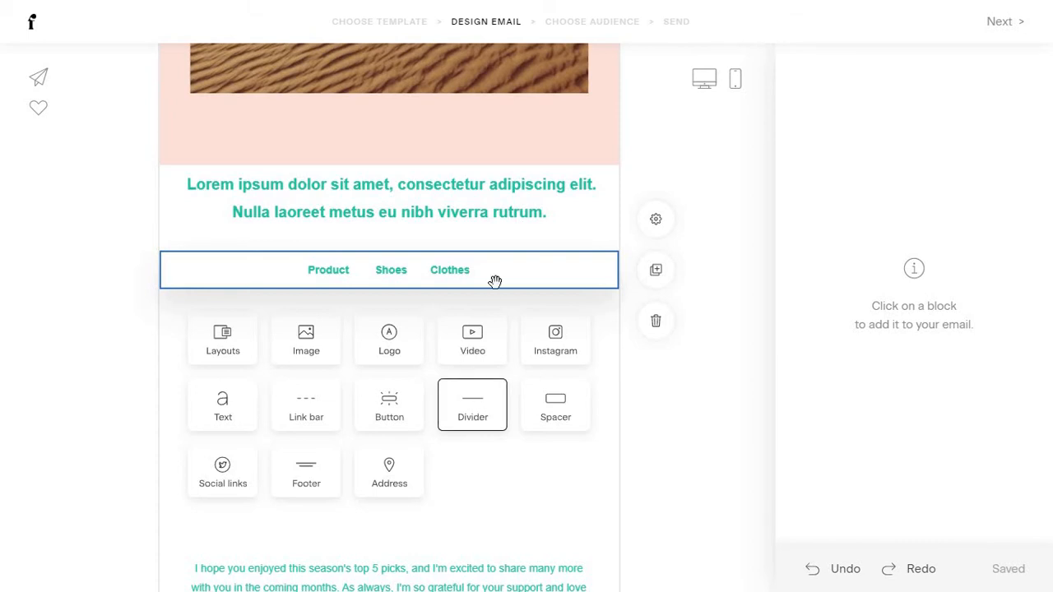
click(473, 405)
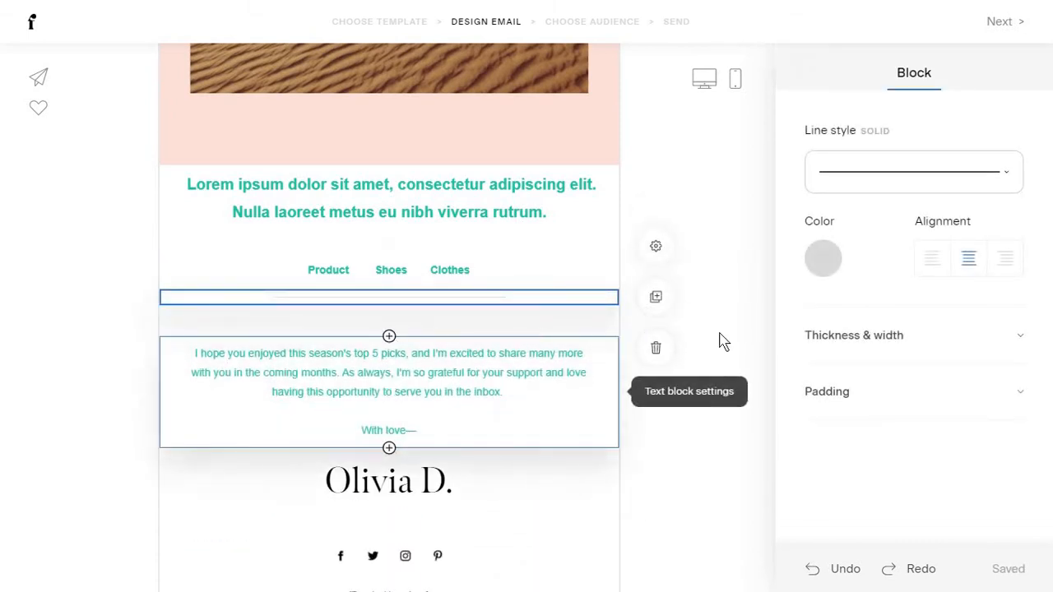
click(930, 168)
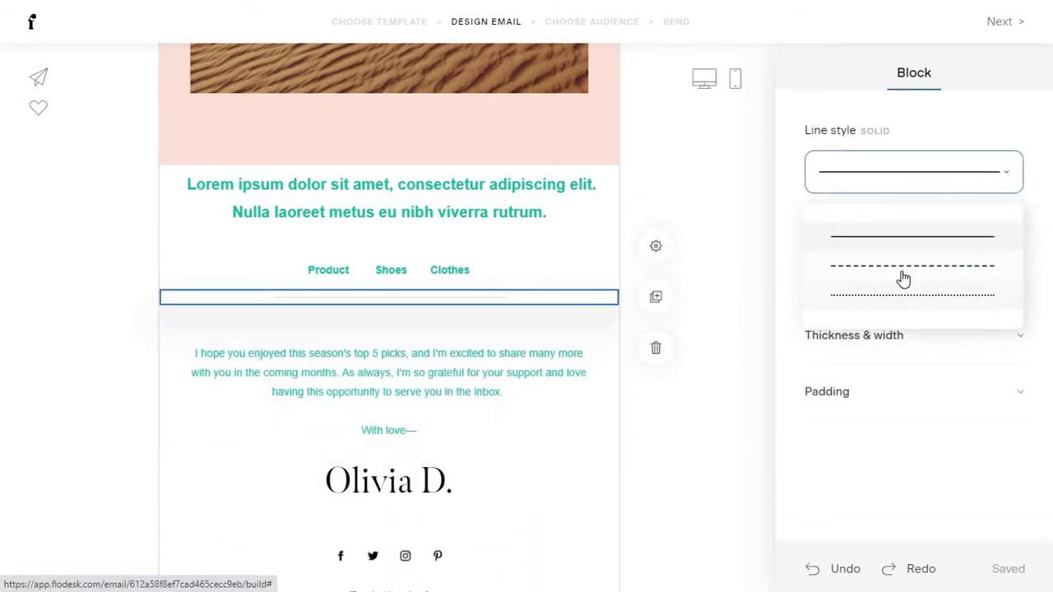
click(904, 278)
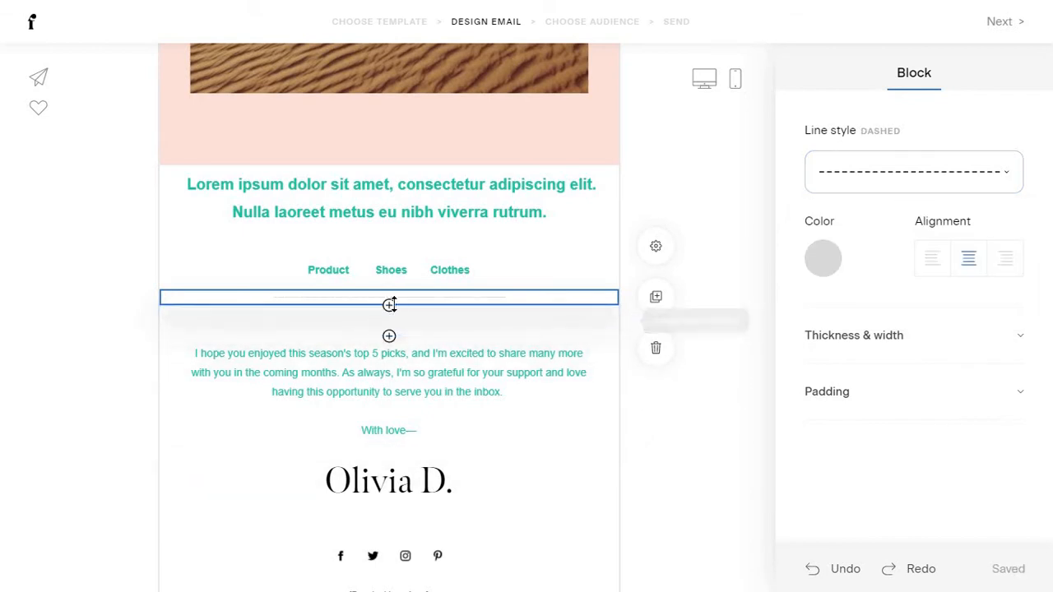
click(390, 304)
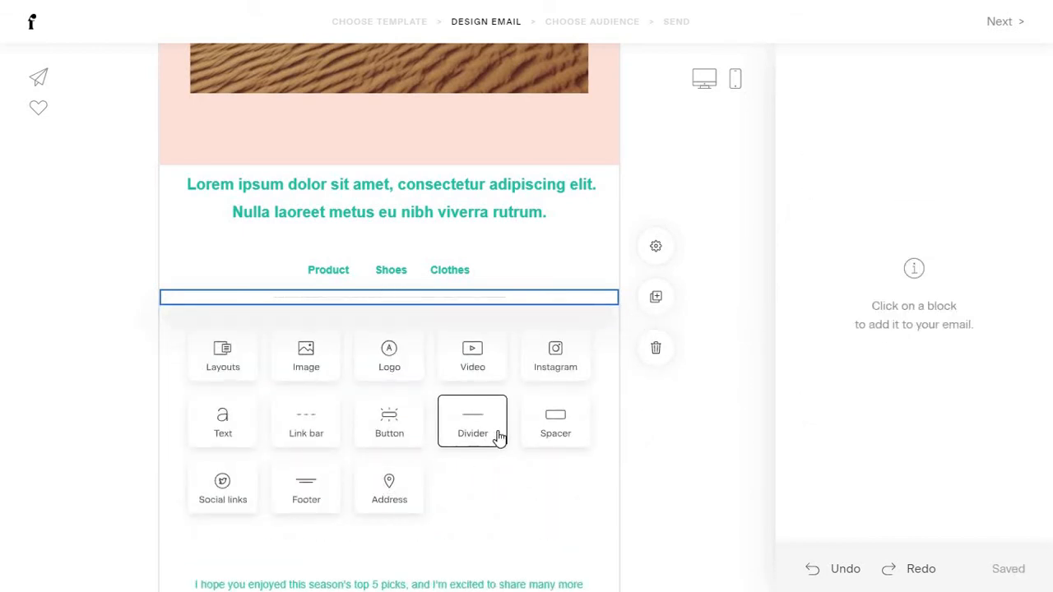
click(569, 421)
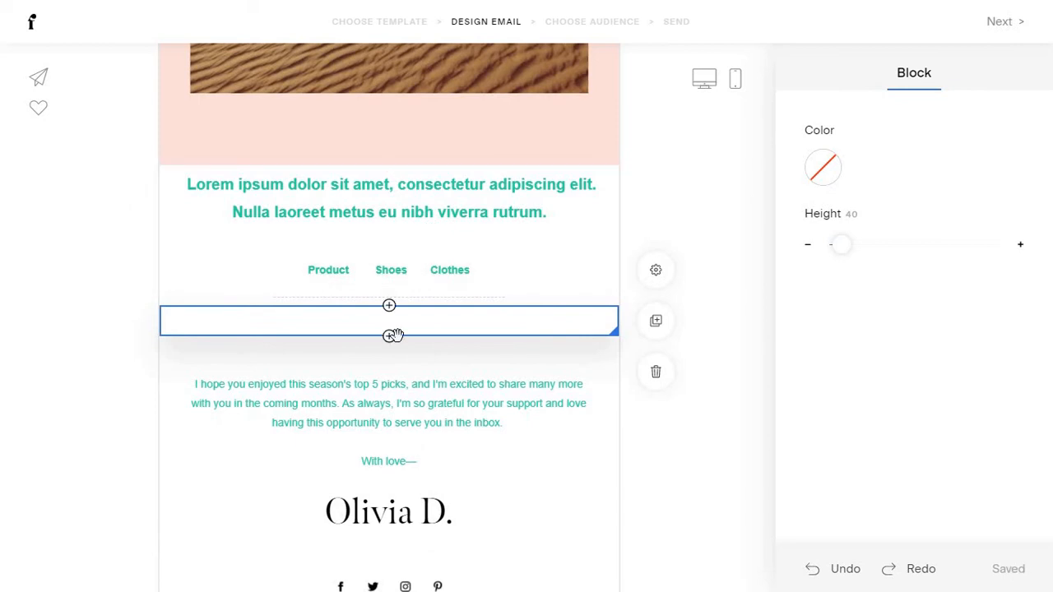
drag(423, 357, 453, 383)
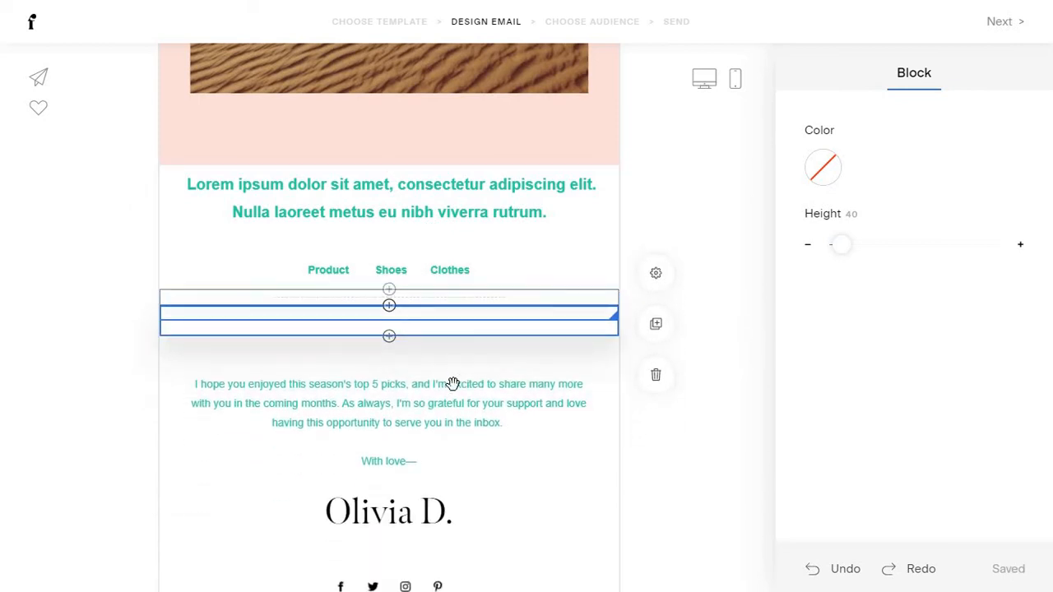
click(464, 297)
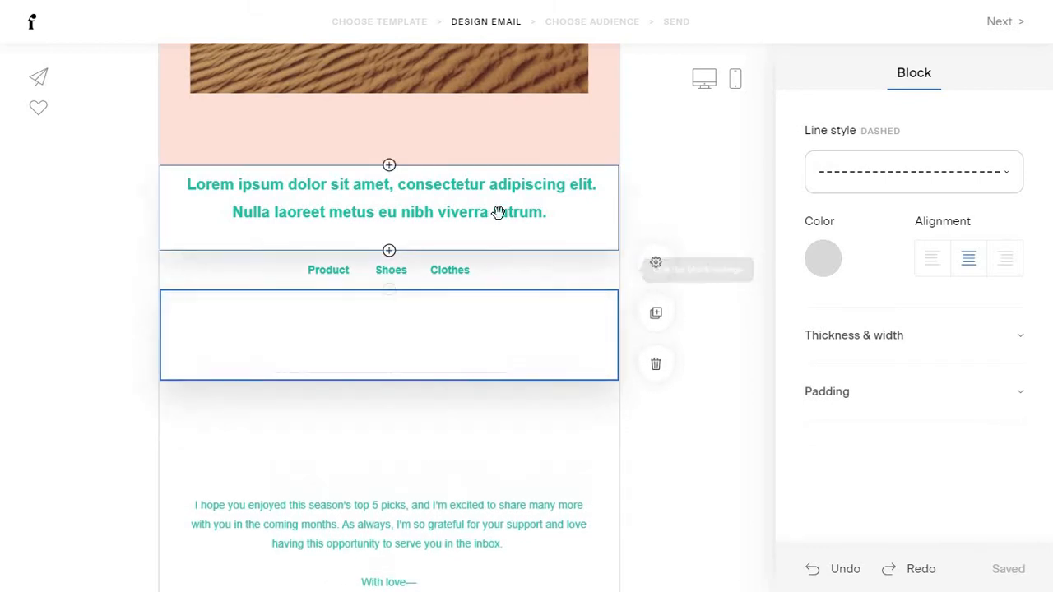
drag(498, 213, 512, 310)
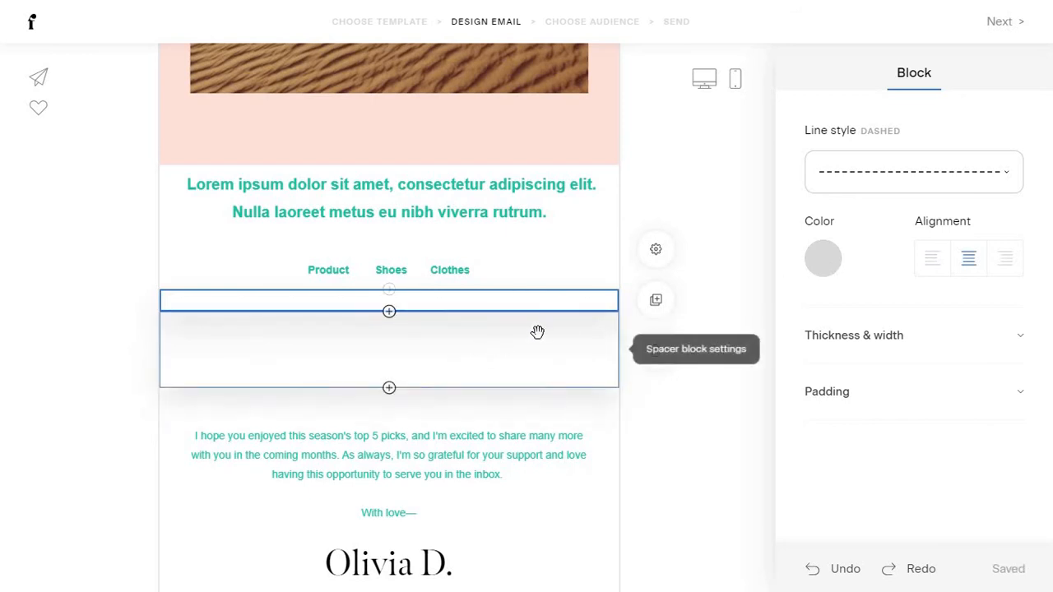
click(538, 332)
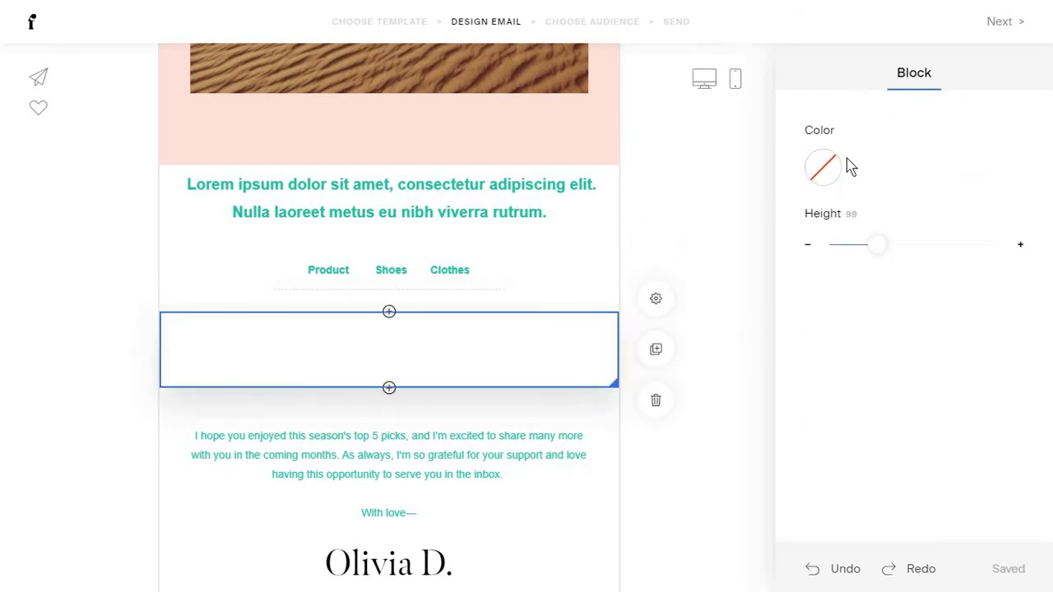
mouse_move(876, 240)
mouse_down()
mouse_move(911, 237)
mouse_move(877, 240)
mouse_up()
click(656, 401)
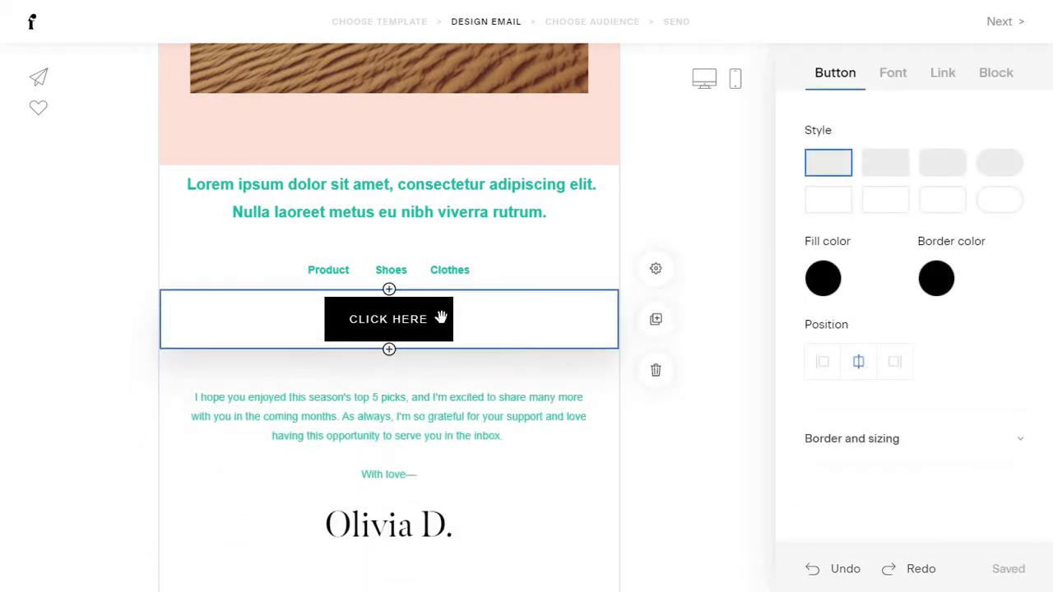
Move the CLICK HERE button under the top image, then try a grey fill and undo it.
drag(421, 362, 442, 423)
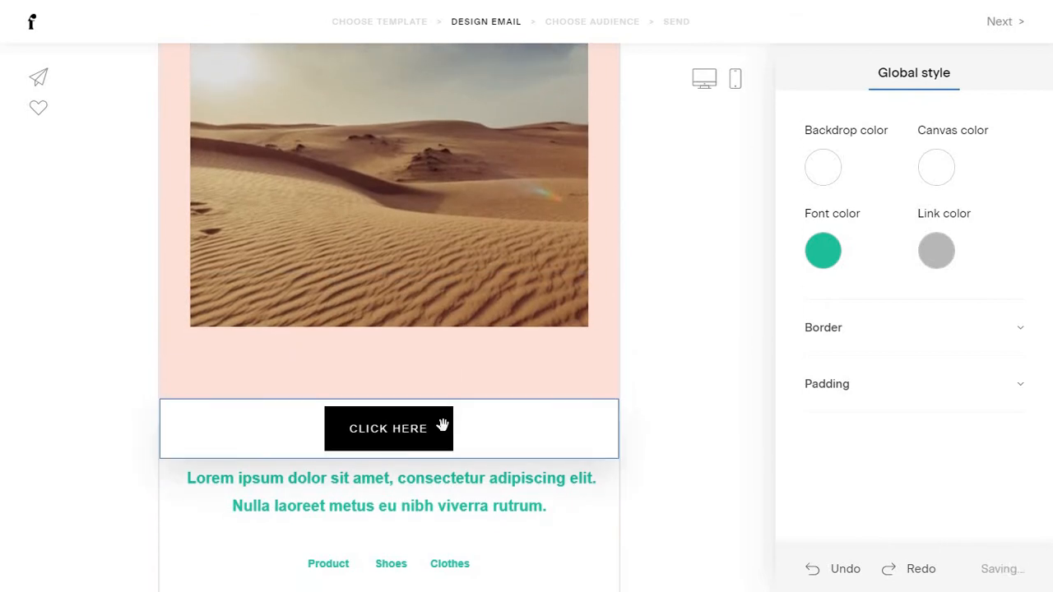
click(507, 428)
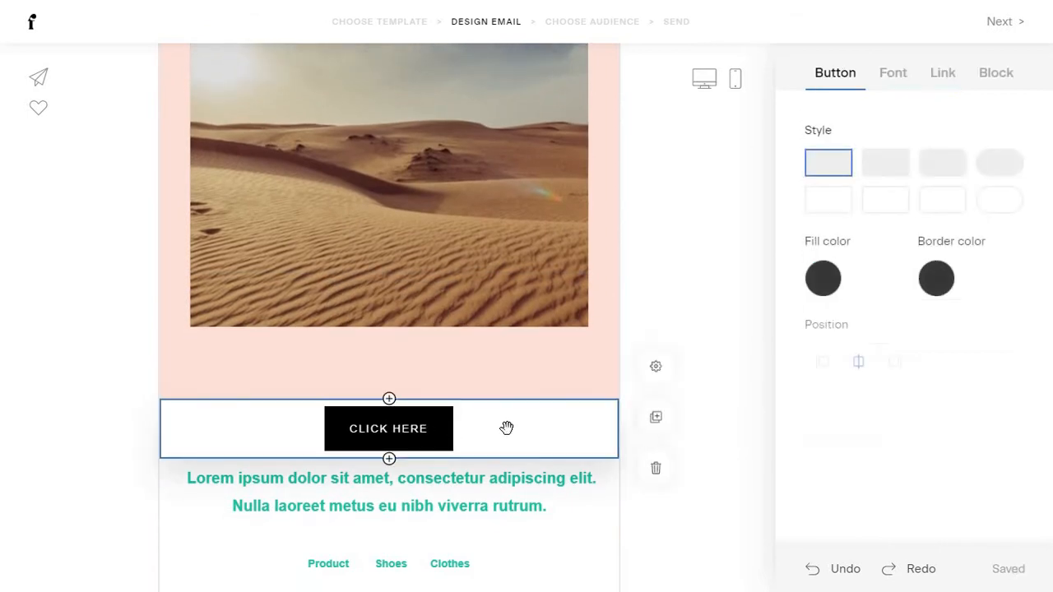
click(831, 288)
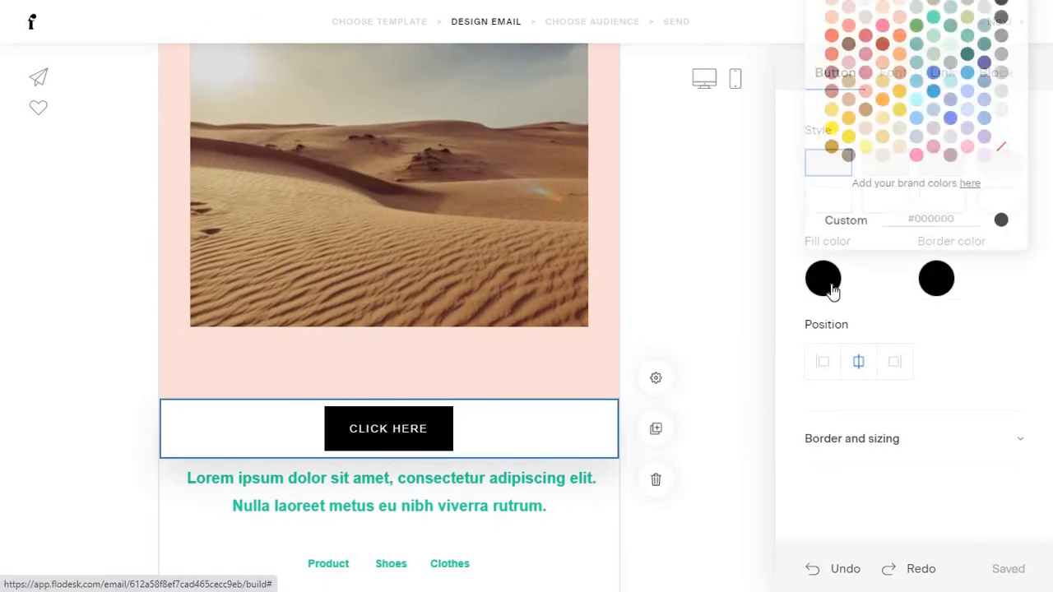
click(1001, 37)
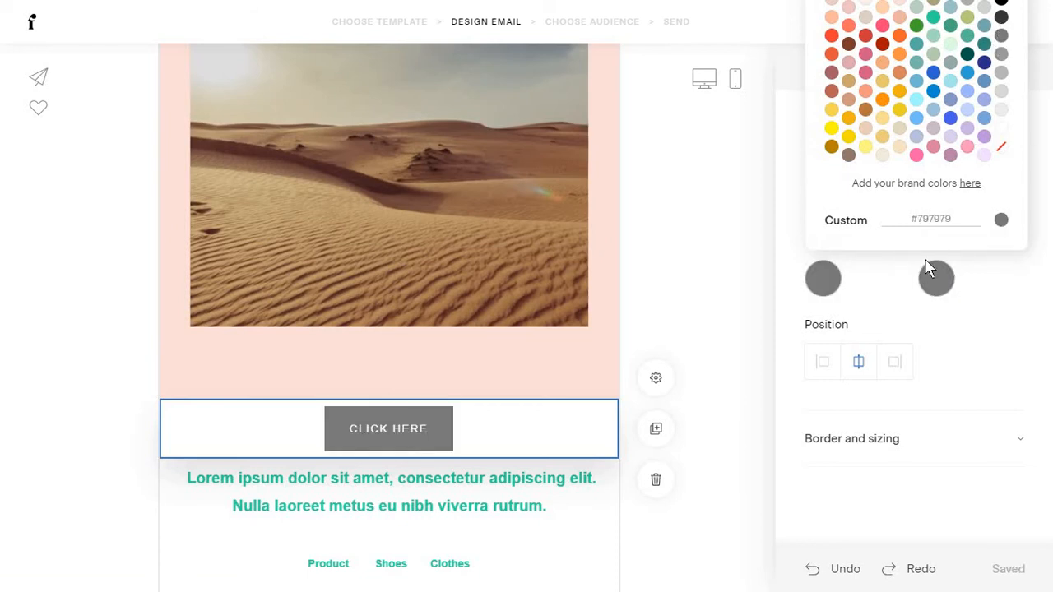
key(ctrl+z)
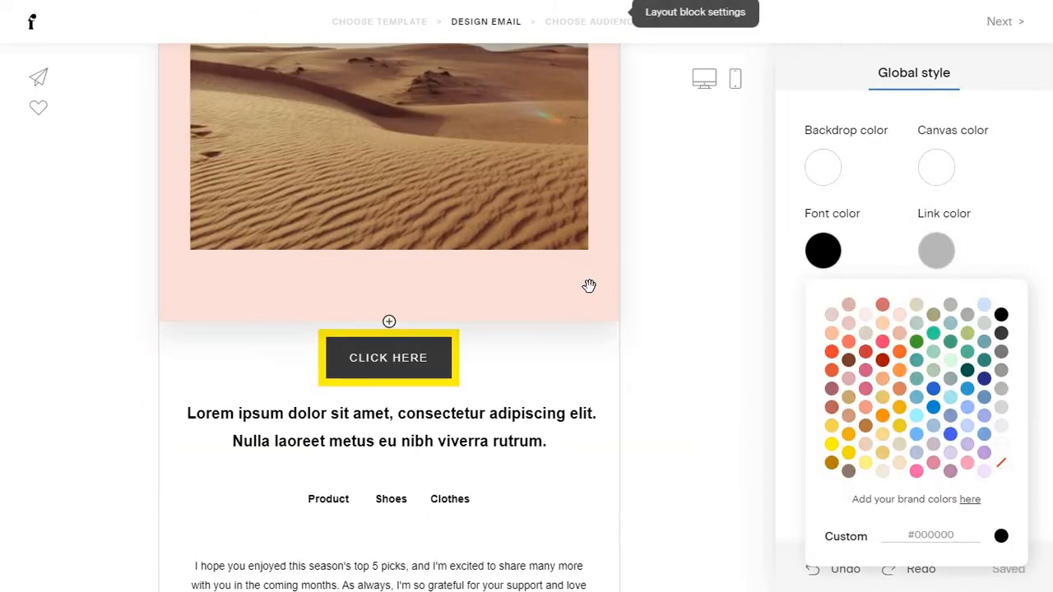
click(592, 287)
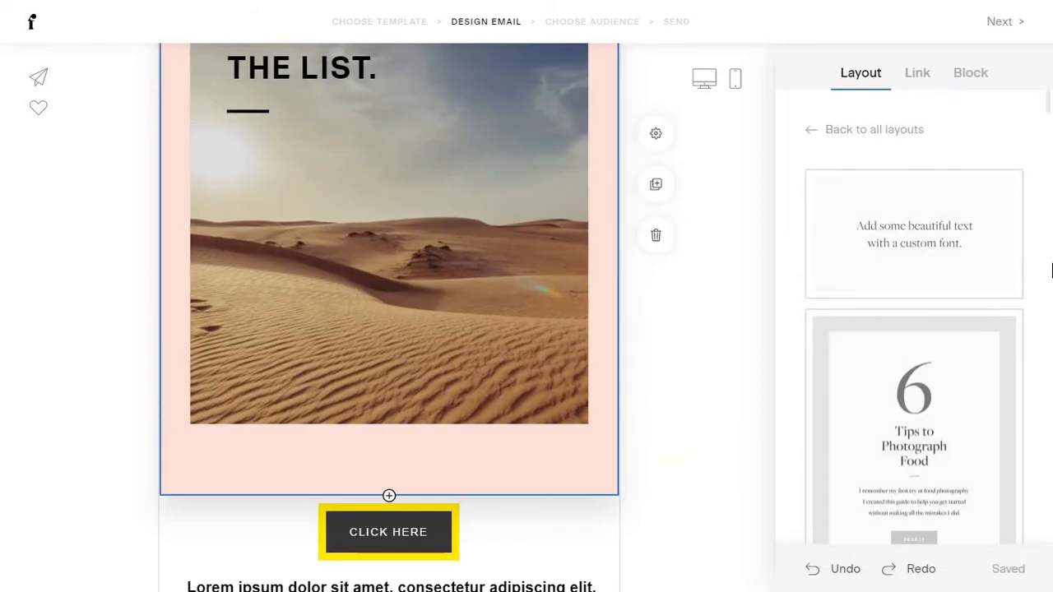
Change the header block background from pale pink to bright yellow #FFF700.
click(974, 80)
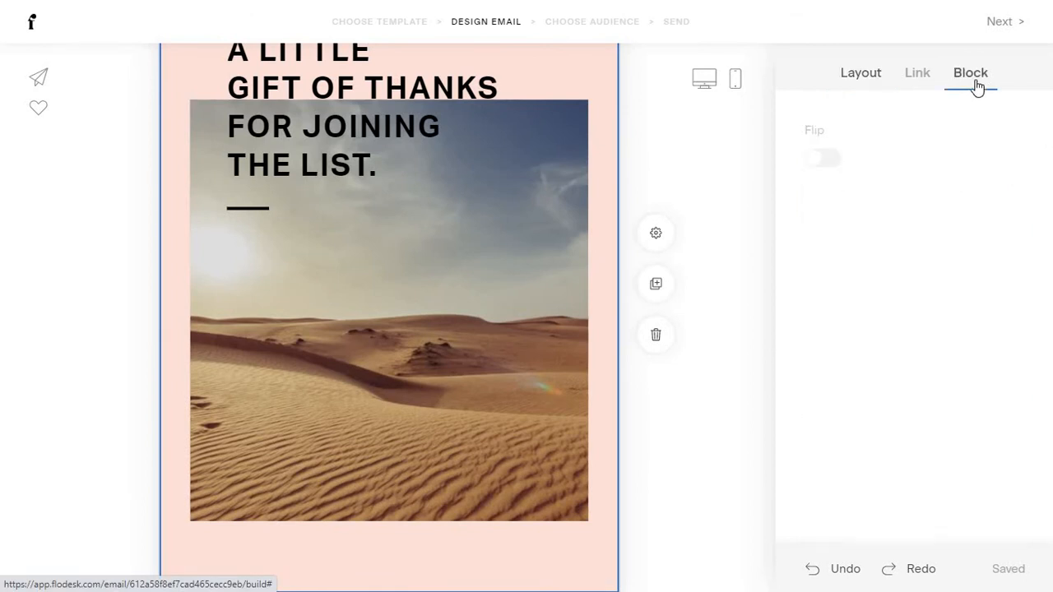
click(813, 244)
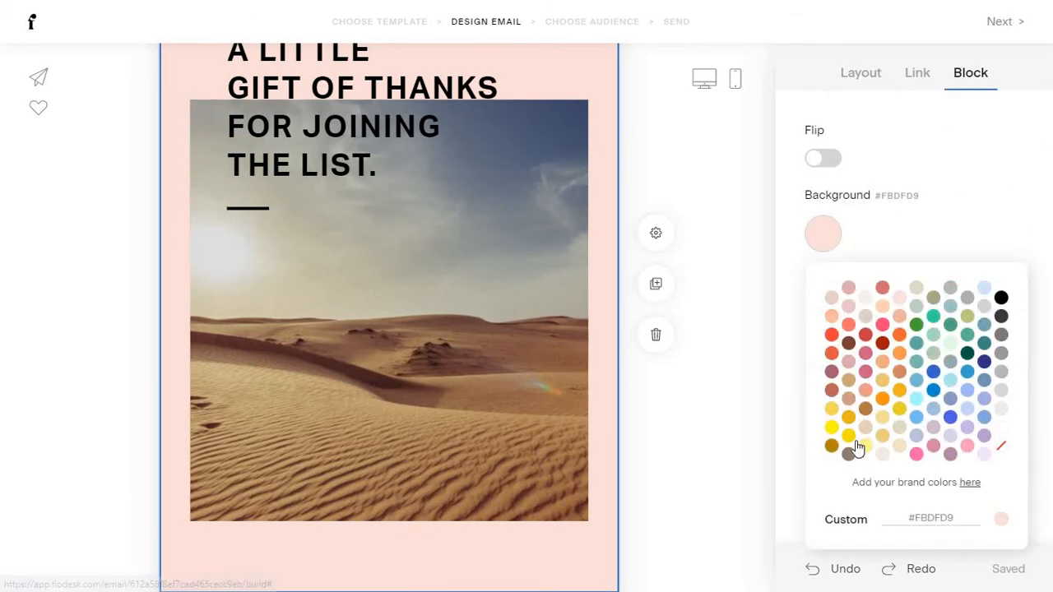
scroll(759, 409, down, 5)
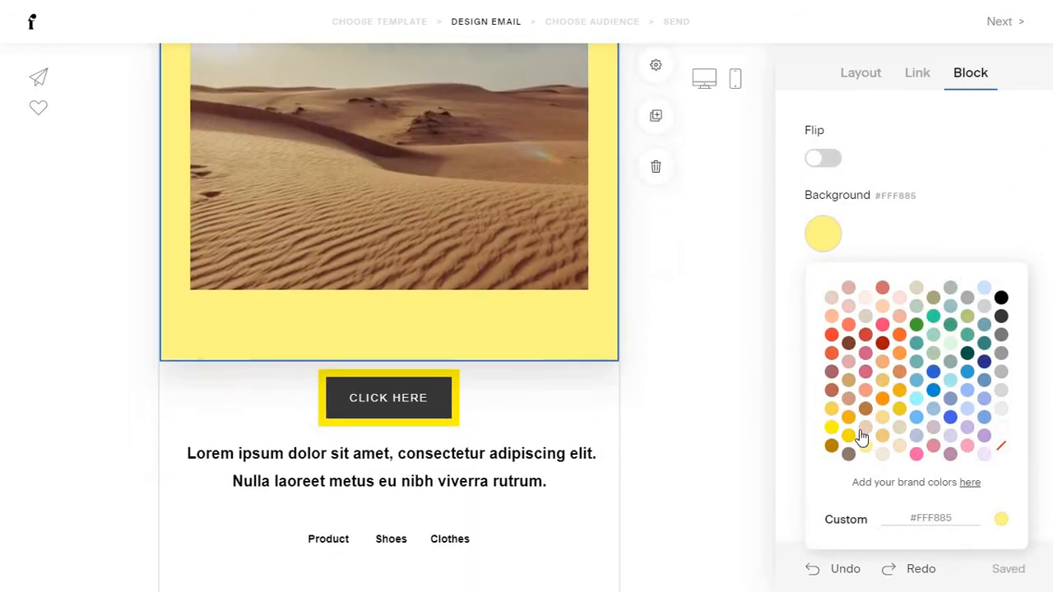
click(832, 428)
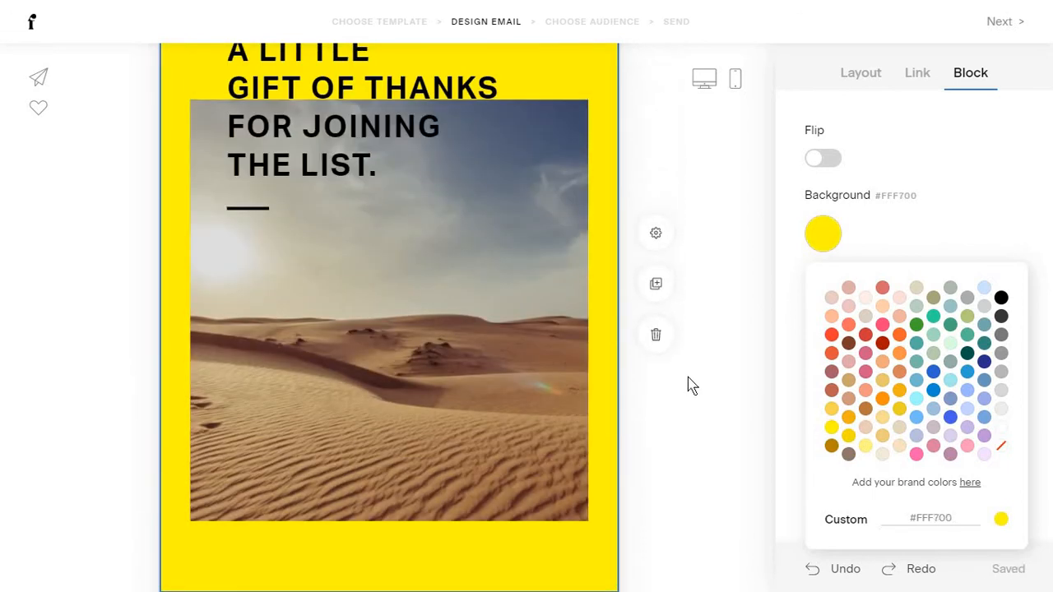
click(691, 387)
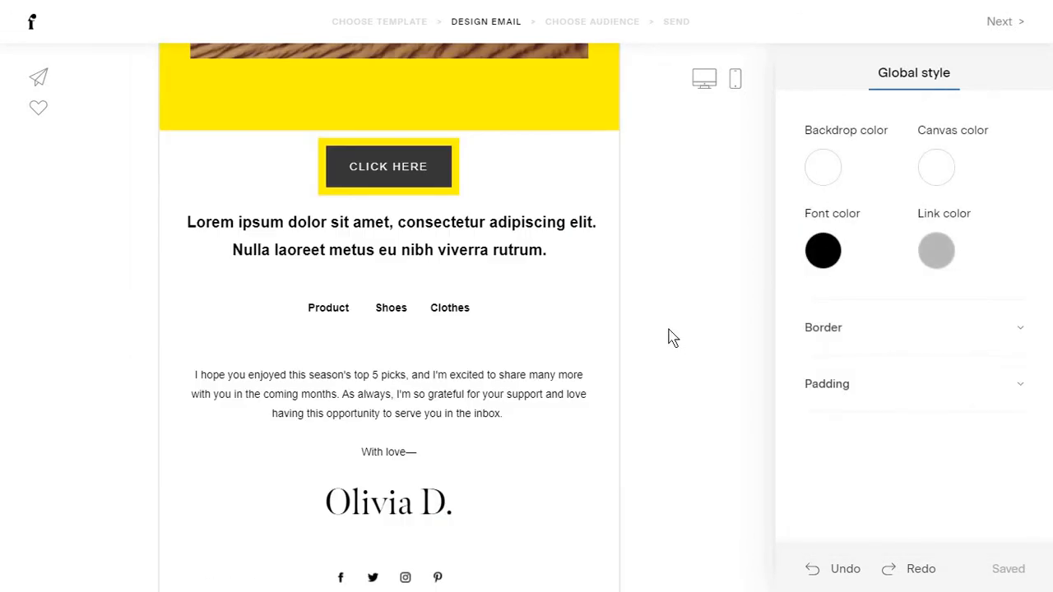
click(468, 345)
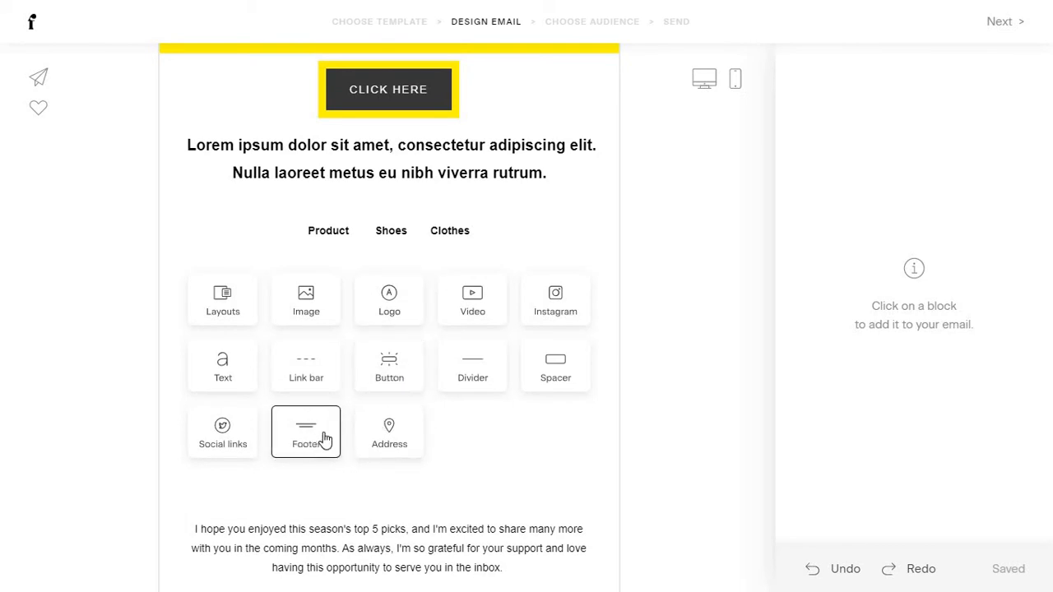
click(306, 433)
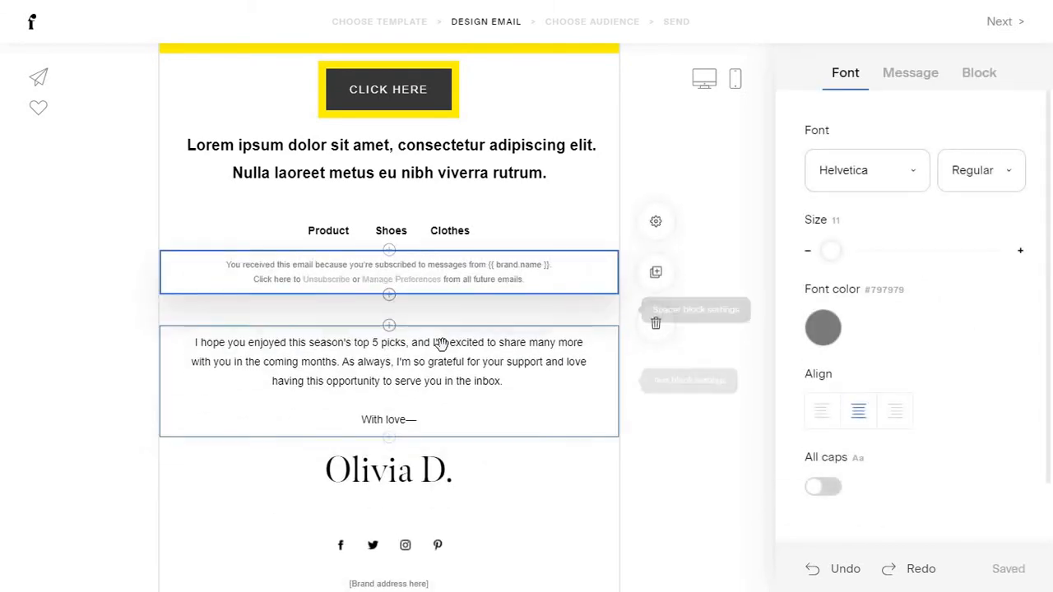
scroll(441, 346, down, 1)
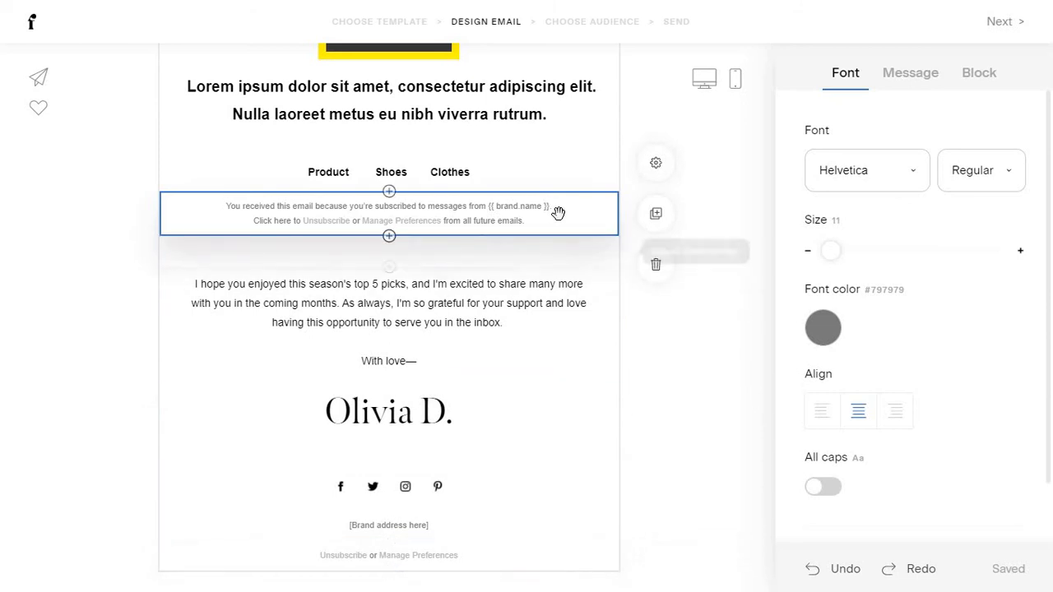
drag(558, 213, 513, 521)
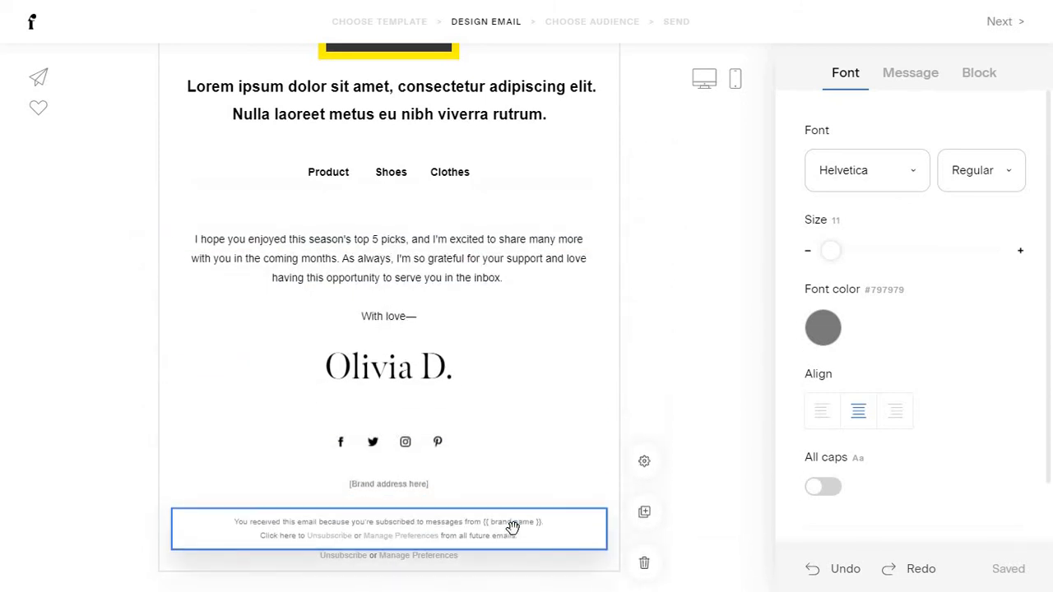
click(421, 484)
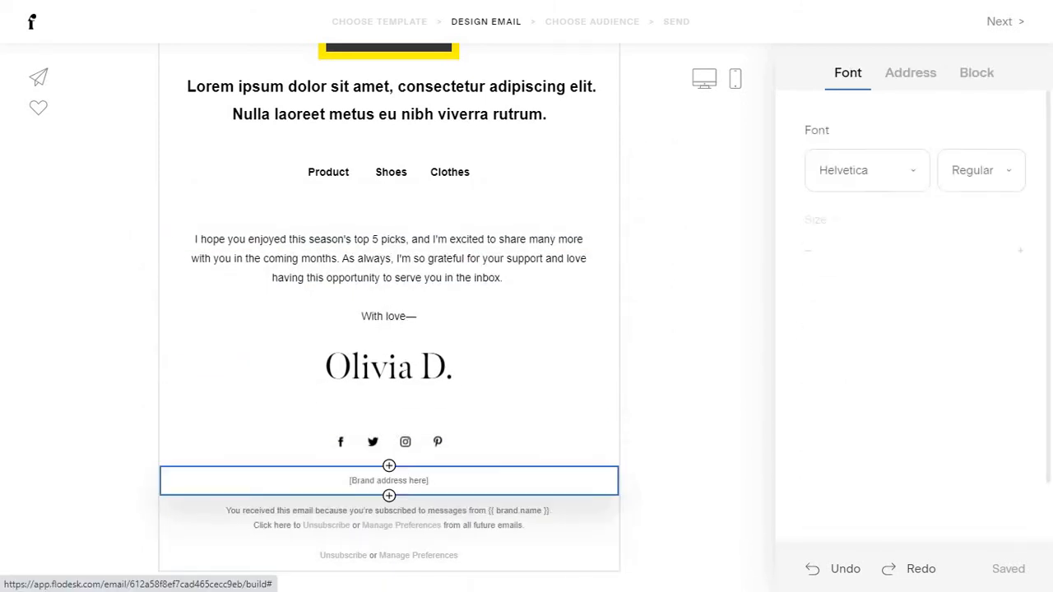
click(917, 82)
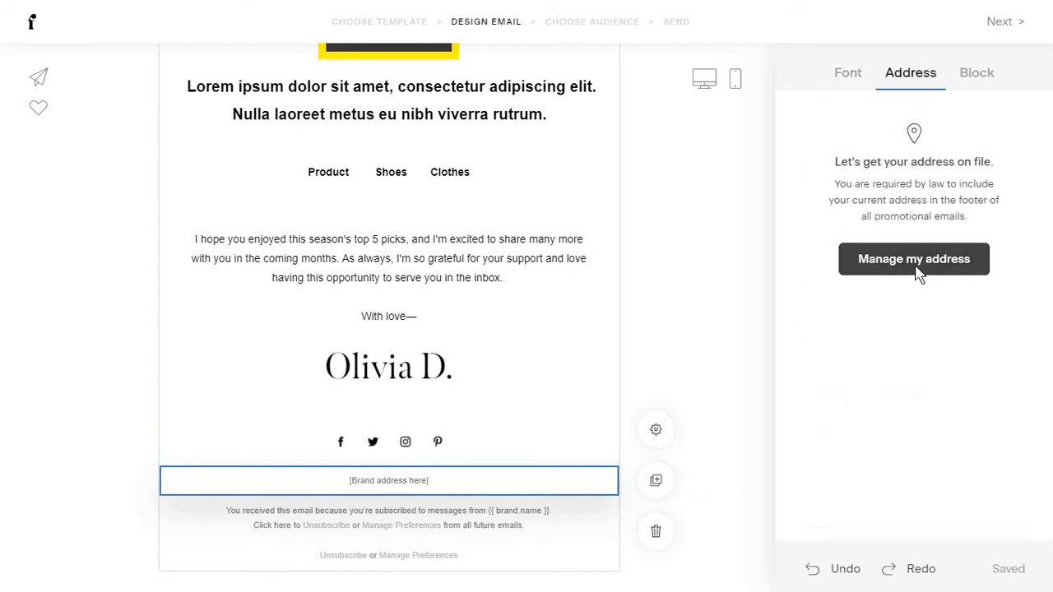
click(917, 265)
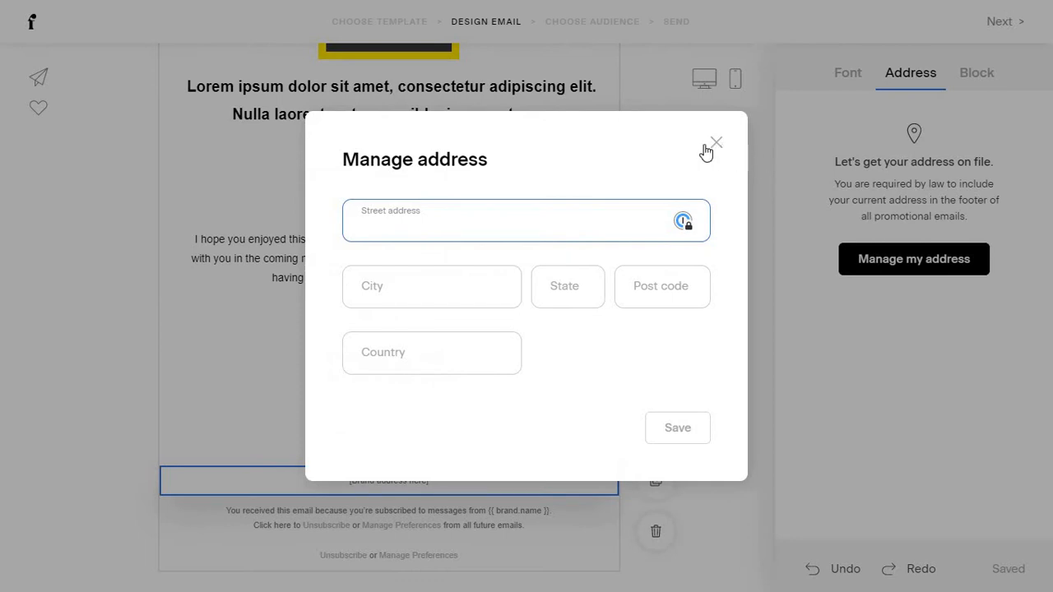
click(714, 145)
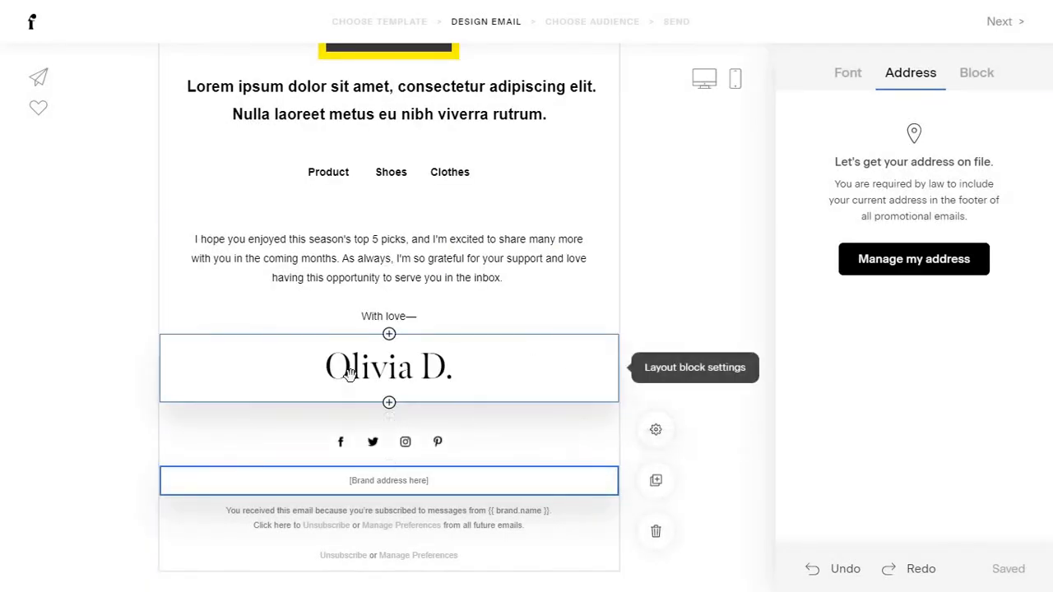
scroll(349, 374, up, 3)
scroll(348, 371, down, 2)
scroll(427, 445, down, 1)
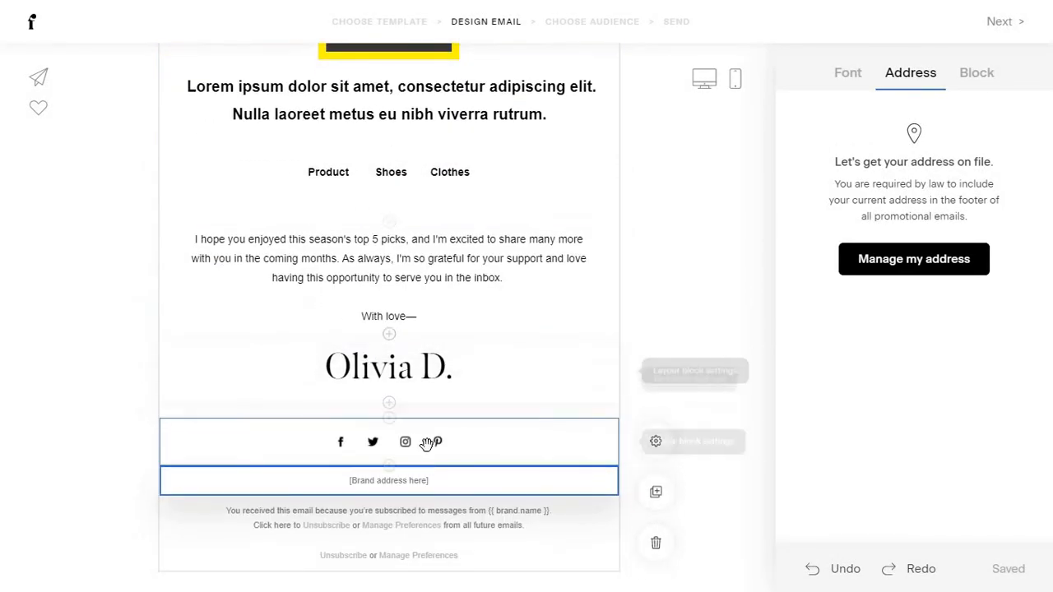
Check the social icons' Links settings and dismiss the Connect your social accounts form.
click(456, 444)
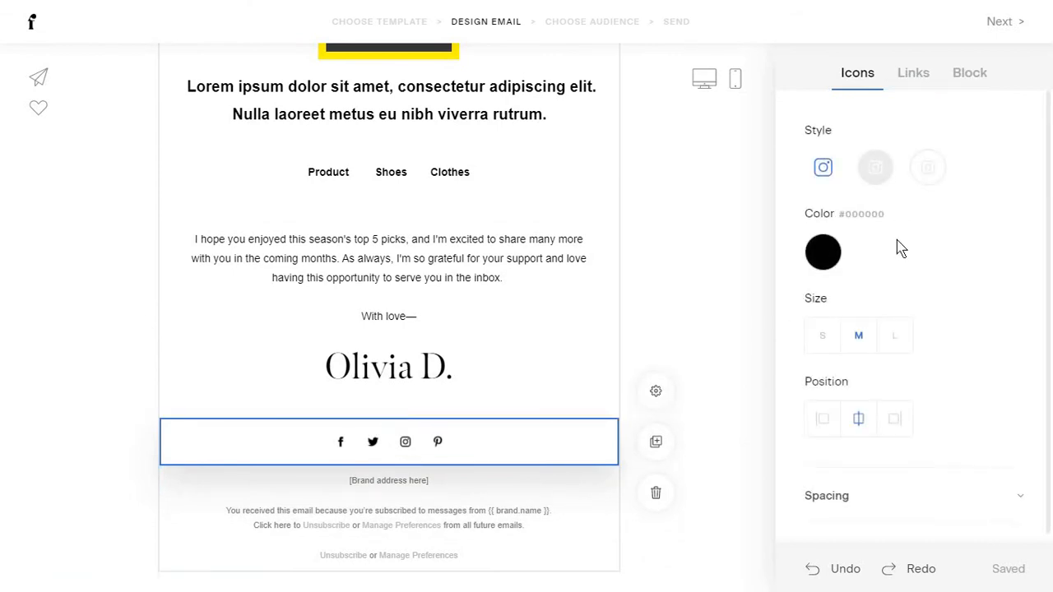
click(923, 79)
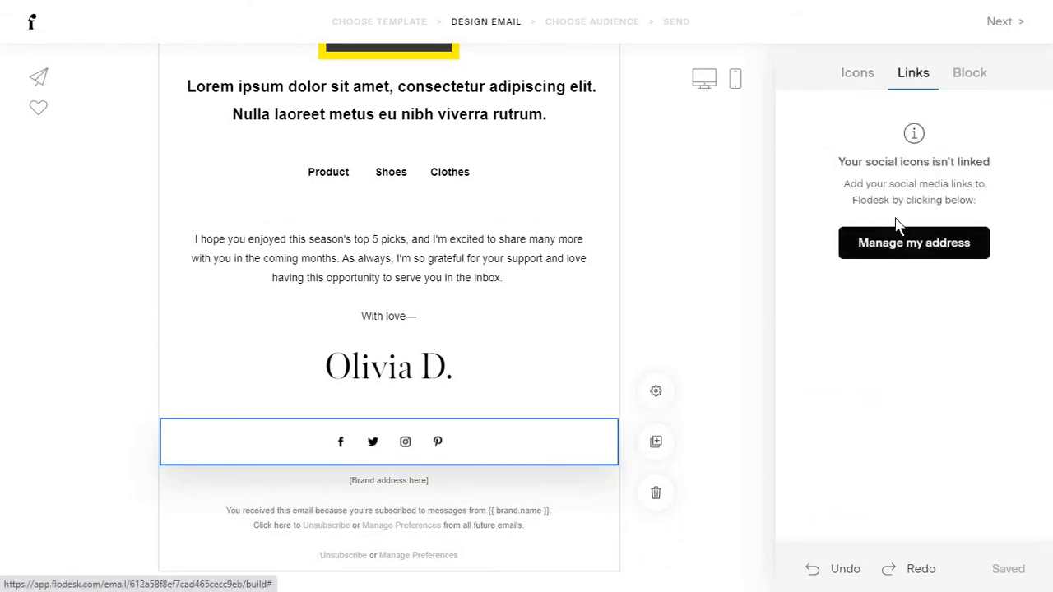
click(921, 251)
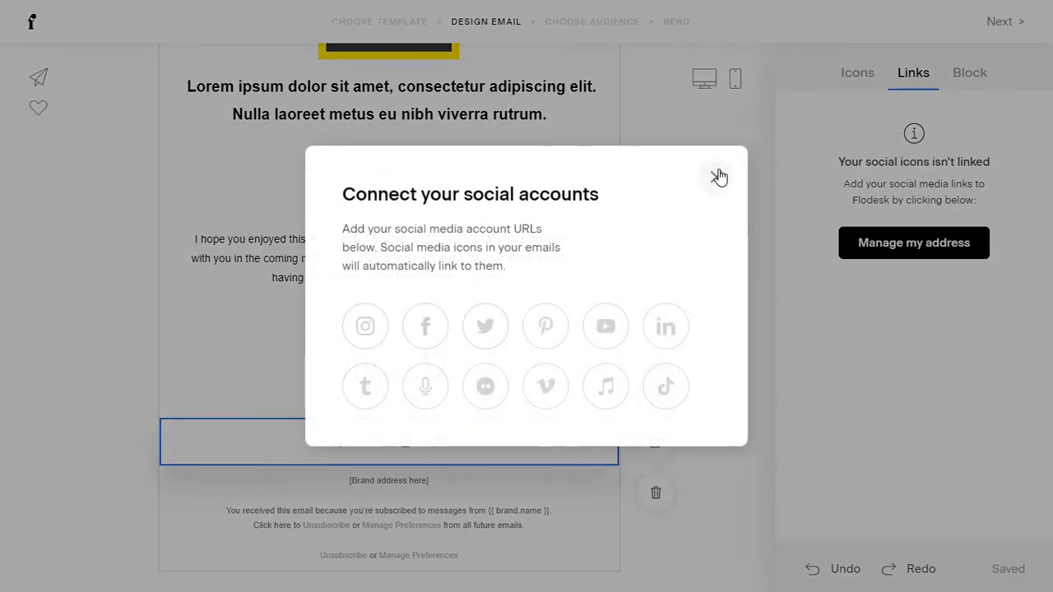
click(718, 178)
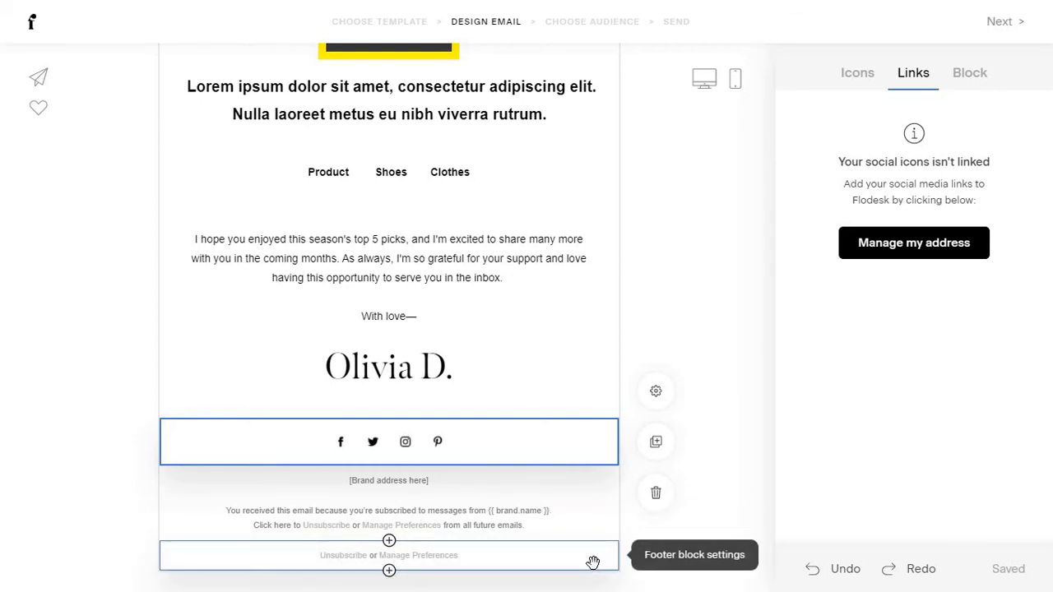
click(641, 550)
Delete the extra 'Unsubscribe or Manage Preferences' footer line.
click(654, 575)
scroll(554, 261, up, 3)
scroll(554, 261, down, 3)
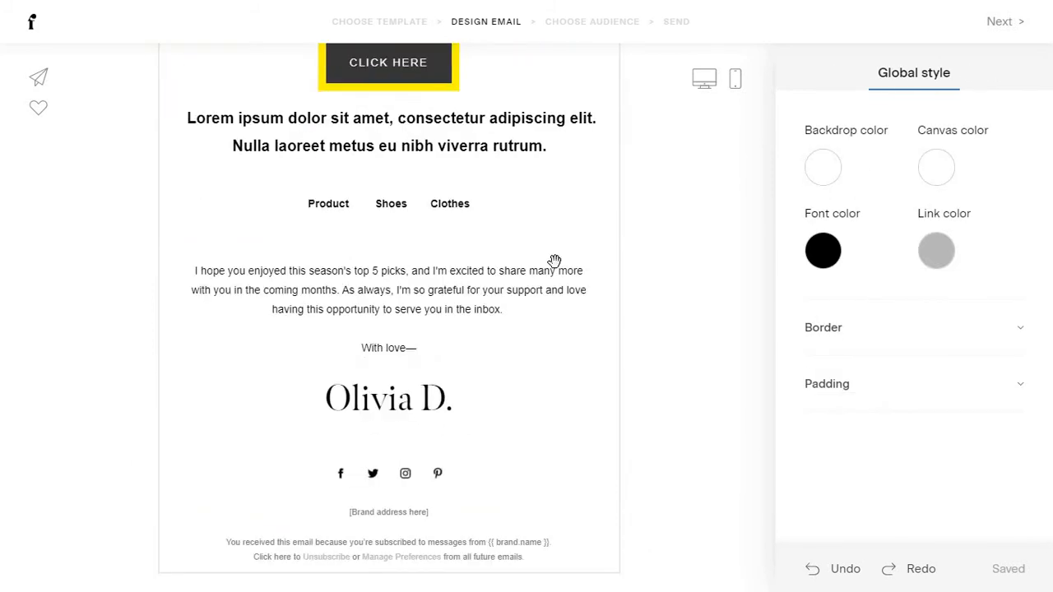
scroll(567, 340, up, 3)
Remove the duplicated Lorem ipsum heading copy, leaving a single text block.
click(538, 376)
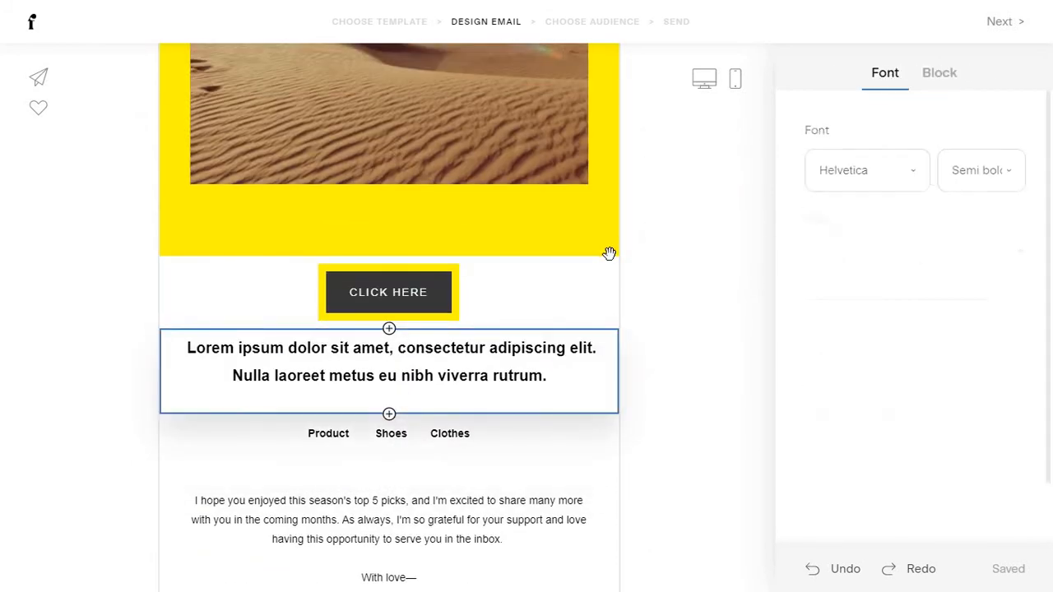
scroll(608, 254, down, 2)
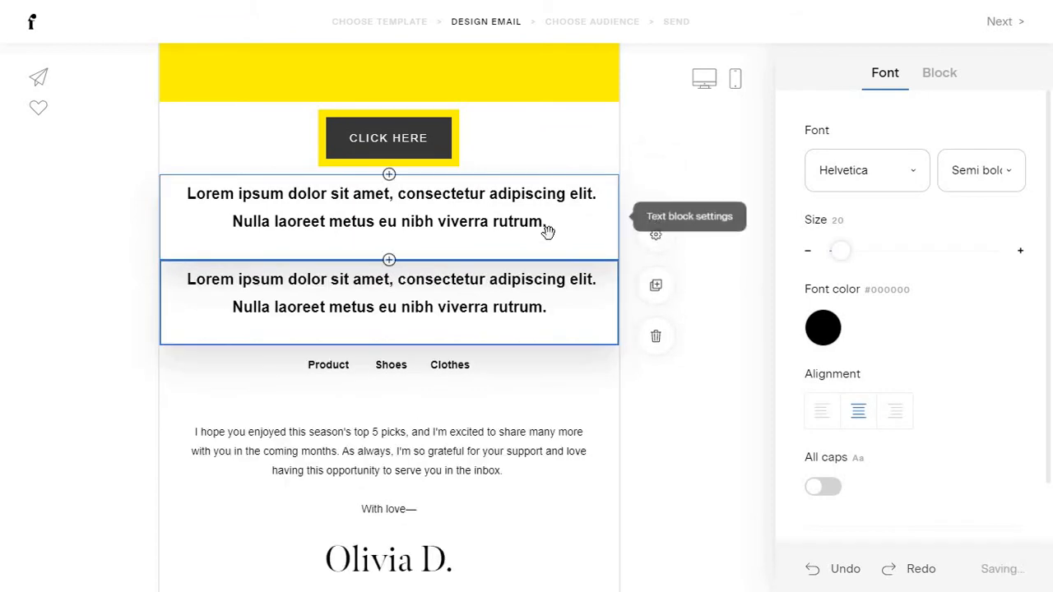
click(656, 353)
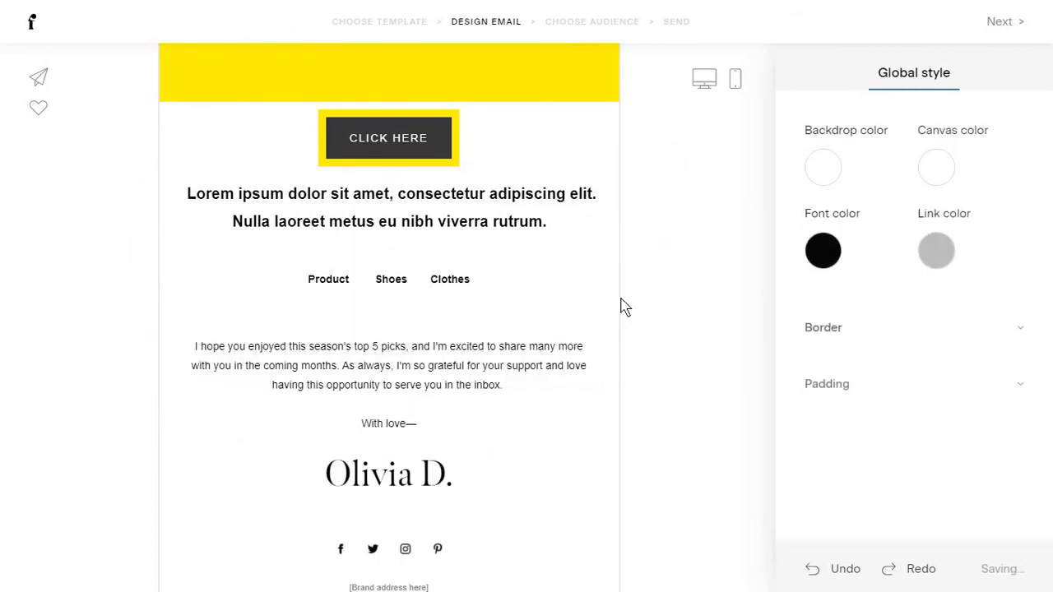
scroll(540, 277, up, 10)
click(578, 200)
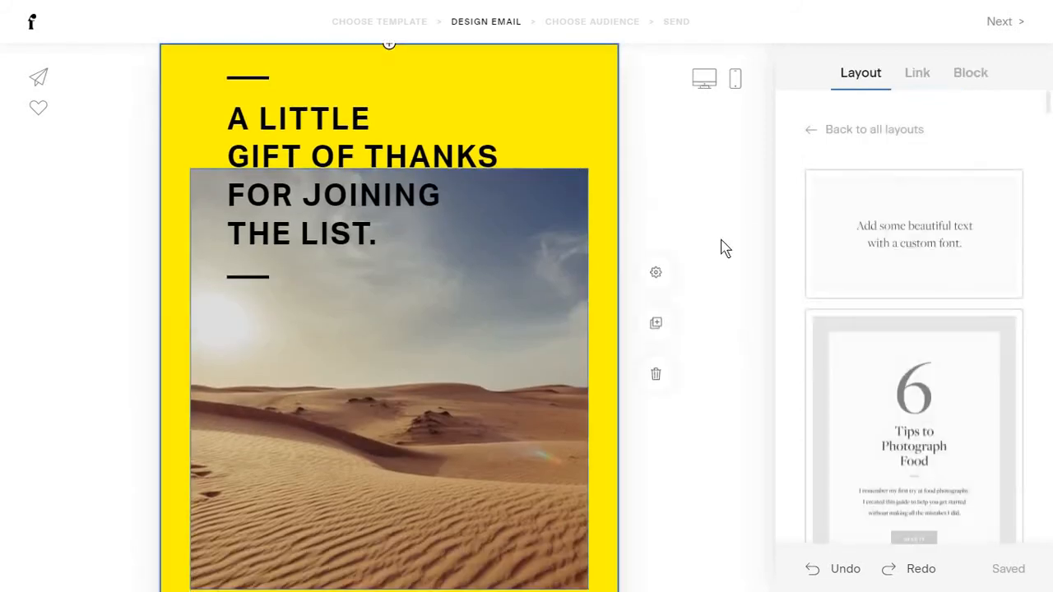
Duplicate the yellow gift-of-thanks hero block and confirm the copy's #FFF700 background.
scroll(655, 297, down, 1)
scroll(643, 278, up, 1)
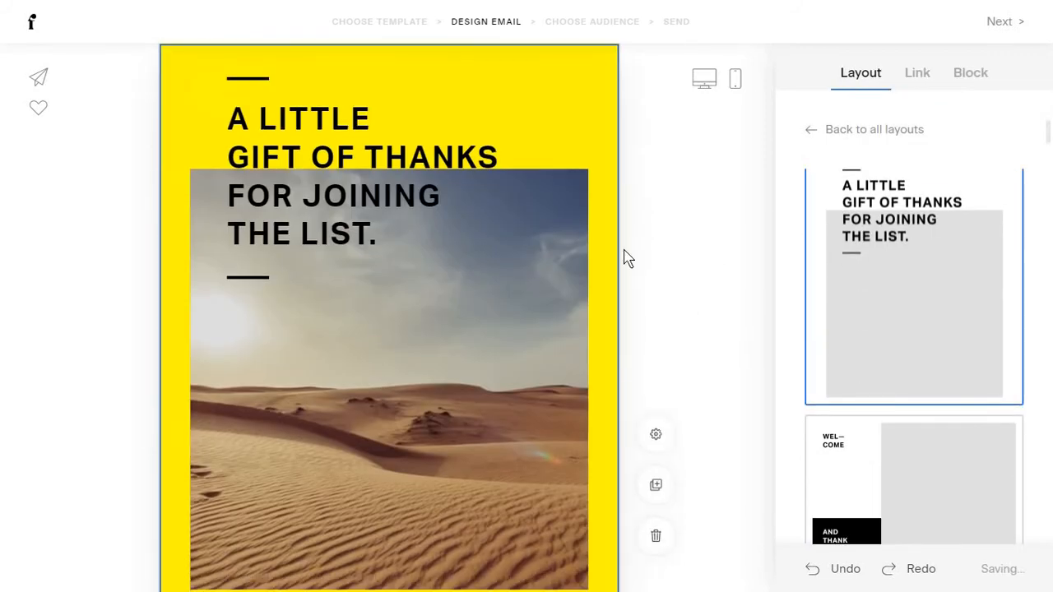
drag(536, 150, 518, 249)
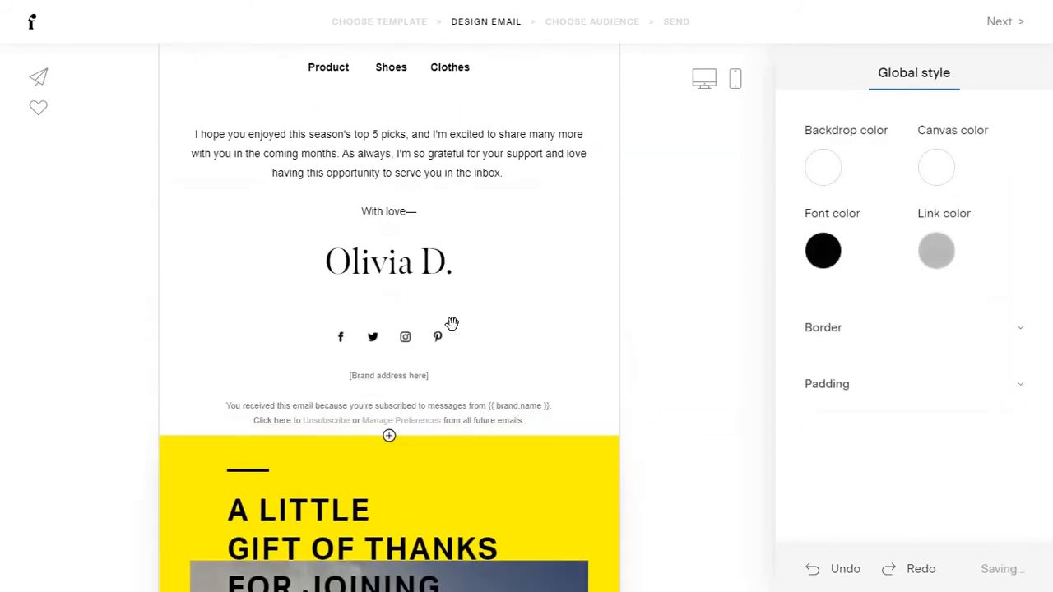
click(461, 189)
click(655, 298)
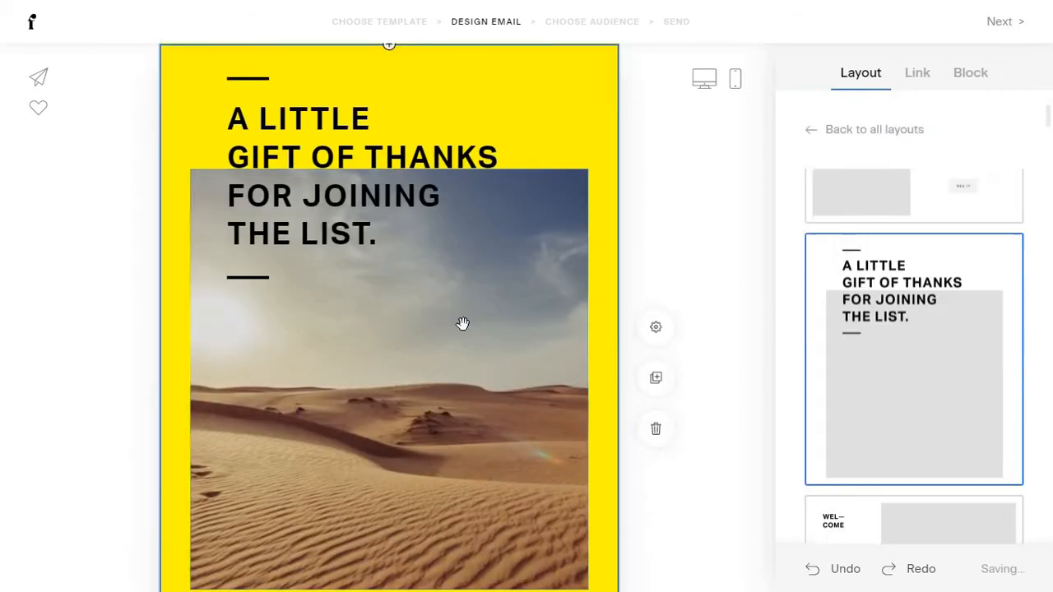
scroll(464, 324, up, 5)
scroll(464, 324, up, 3)
scroll(493, 305, down, 5)
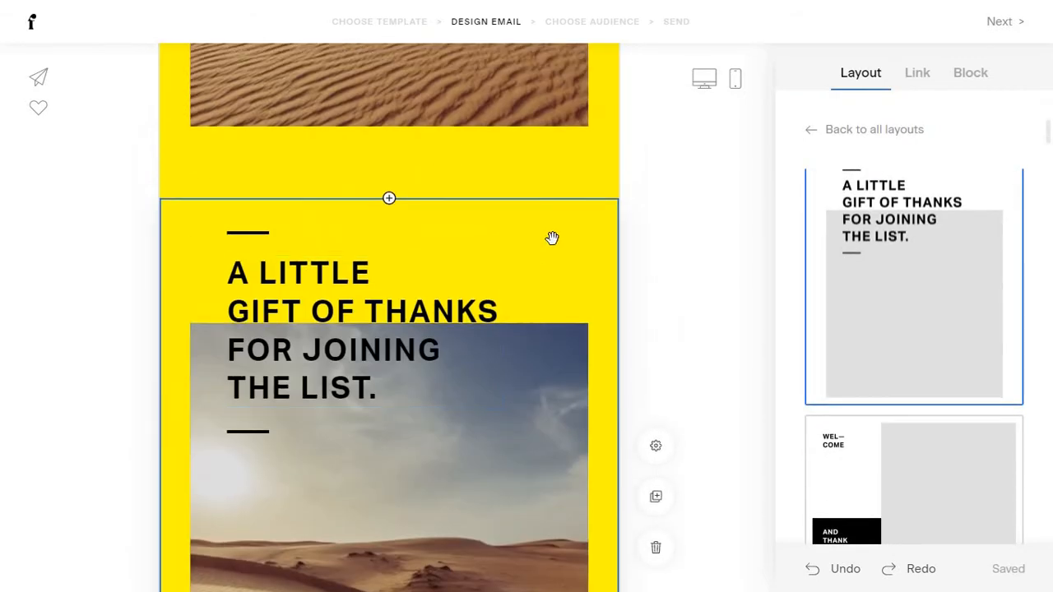
click(967, 75)
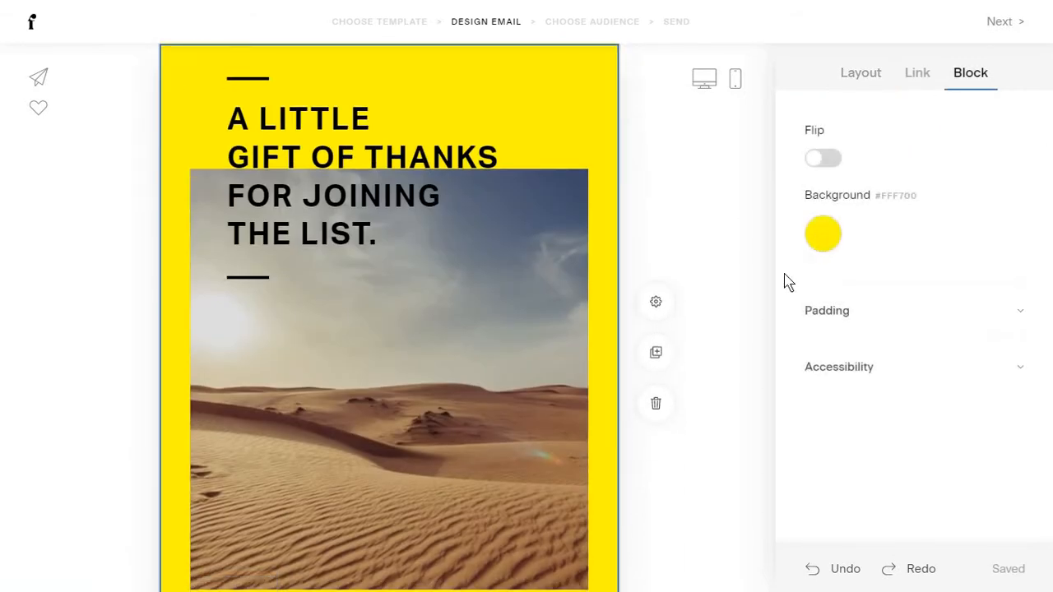
Change the second hero block's background from yellow to teal.
click(823, 233)
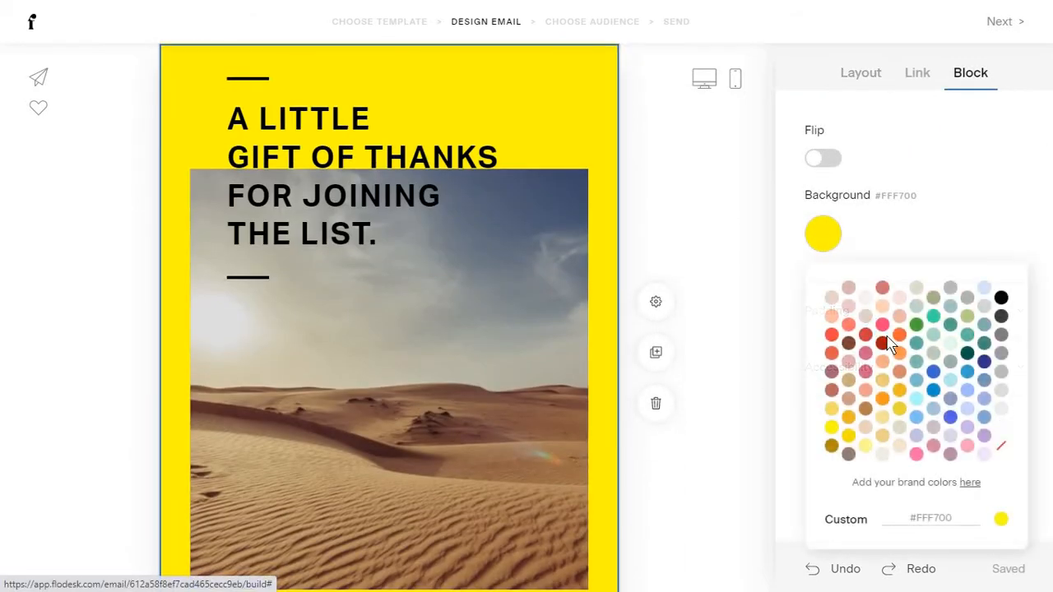
click(667, 233)
scroll(612, 303, up, 5)
scroll(601, 322, down, 5)
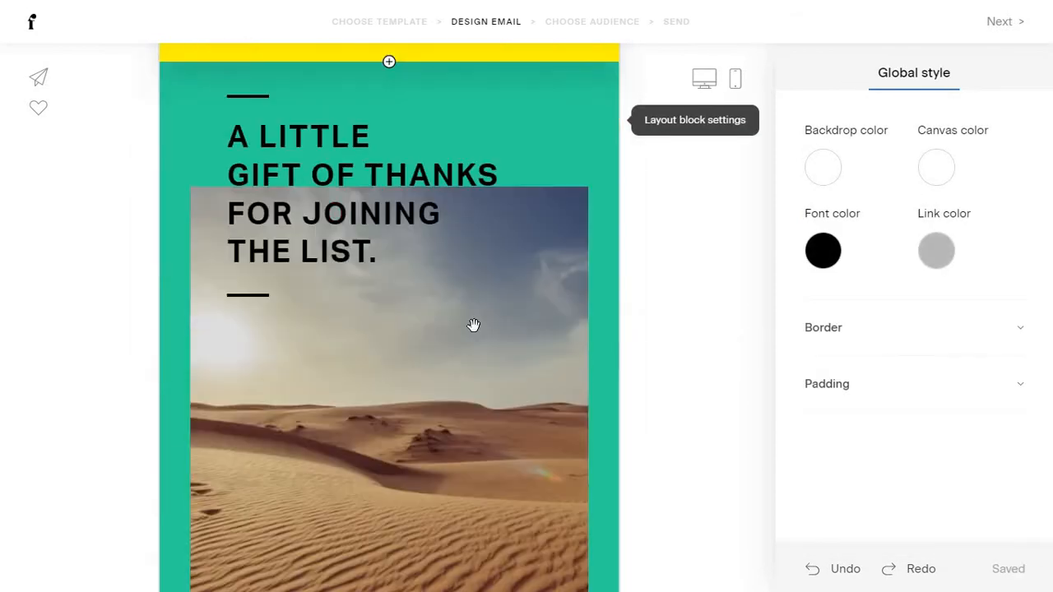
scroll(474, 325, down, 2)
scroll(527, 334, up, 5)
scroll(609, 348, down, 6)
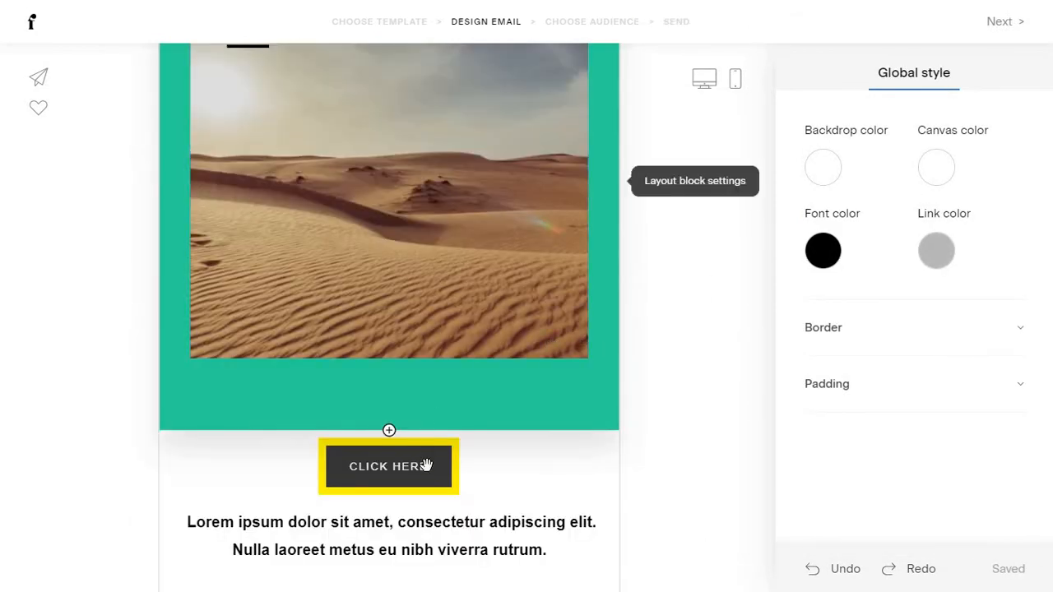
Drag the CLICK HERE button and the greeting paragraph above the teal block.
drag(427, 467, 469, 201)
scroll(444, 345, down, 10)
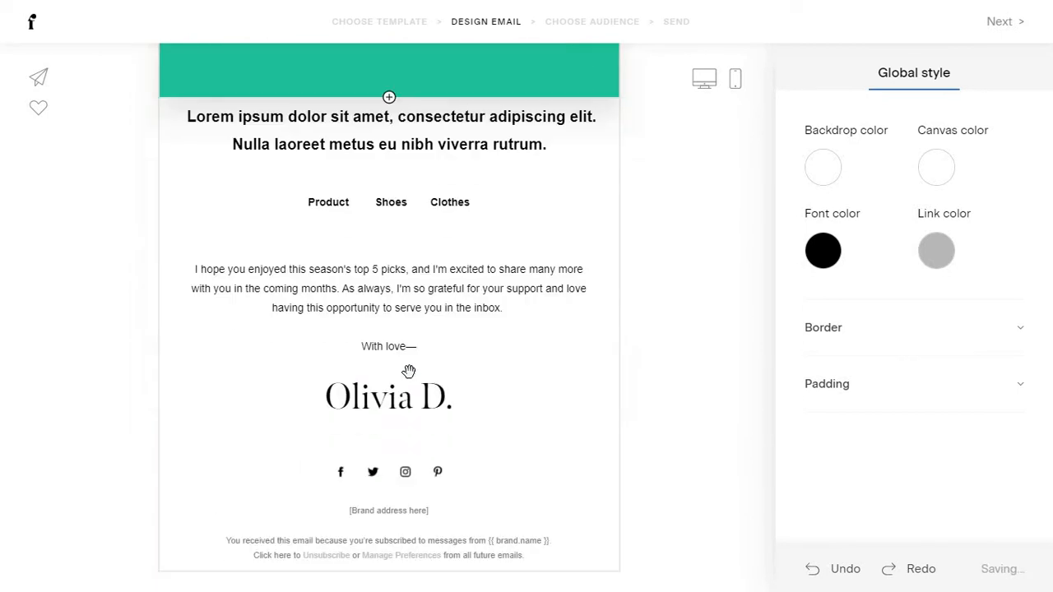
drag(494, 307, 588, 237)
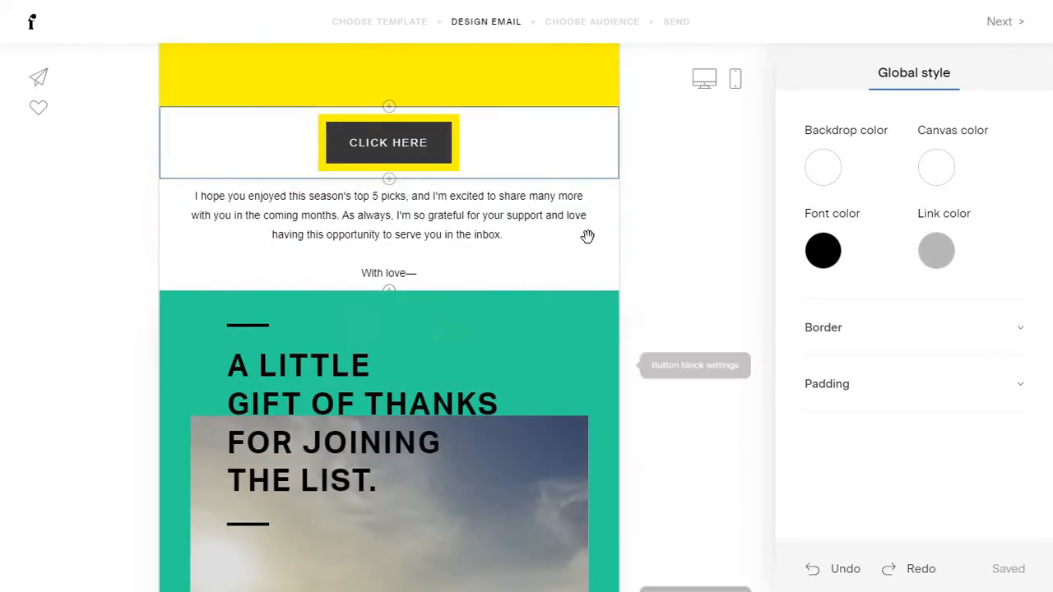
scroll(655, 279, down, 5)
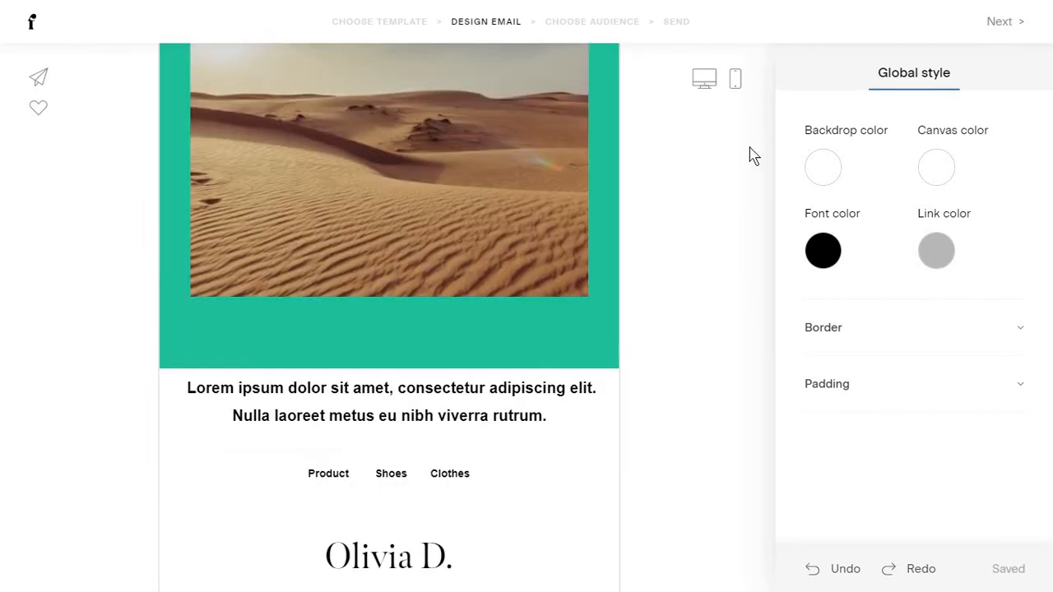
Preview the current email on a phone, then go back to editing.
click(737, 82)
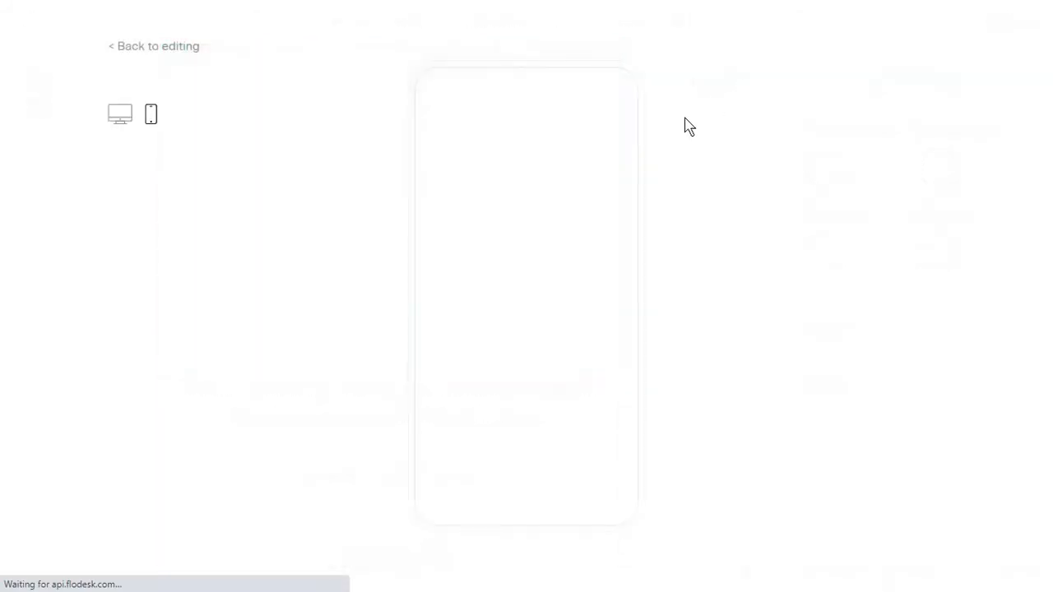
scroll(566, 275, down, 5)
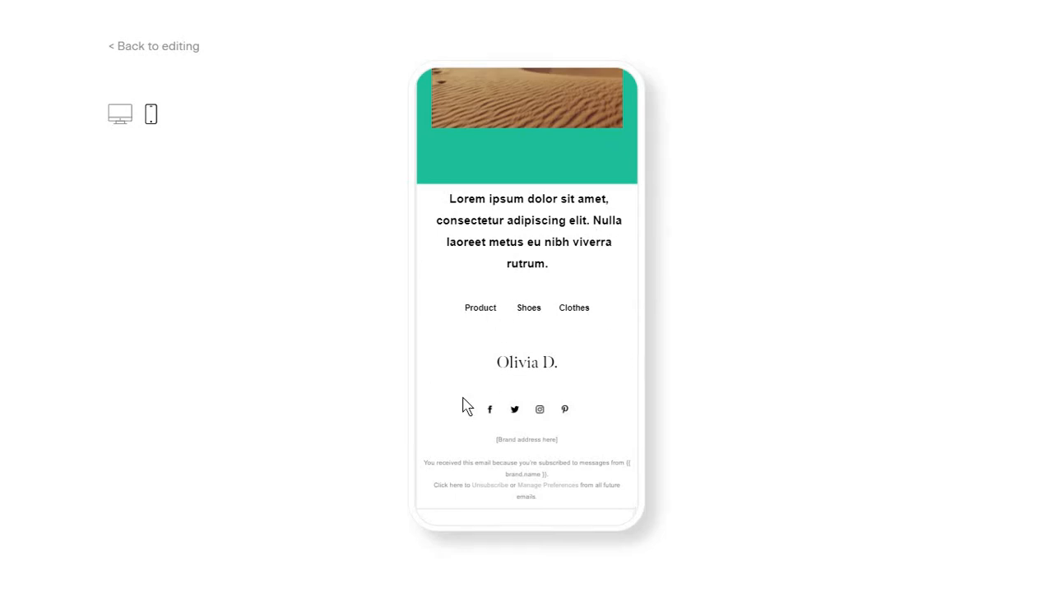
scroll(503, 209, up, 10)
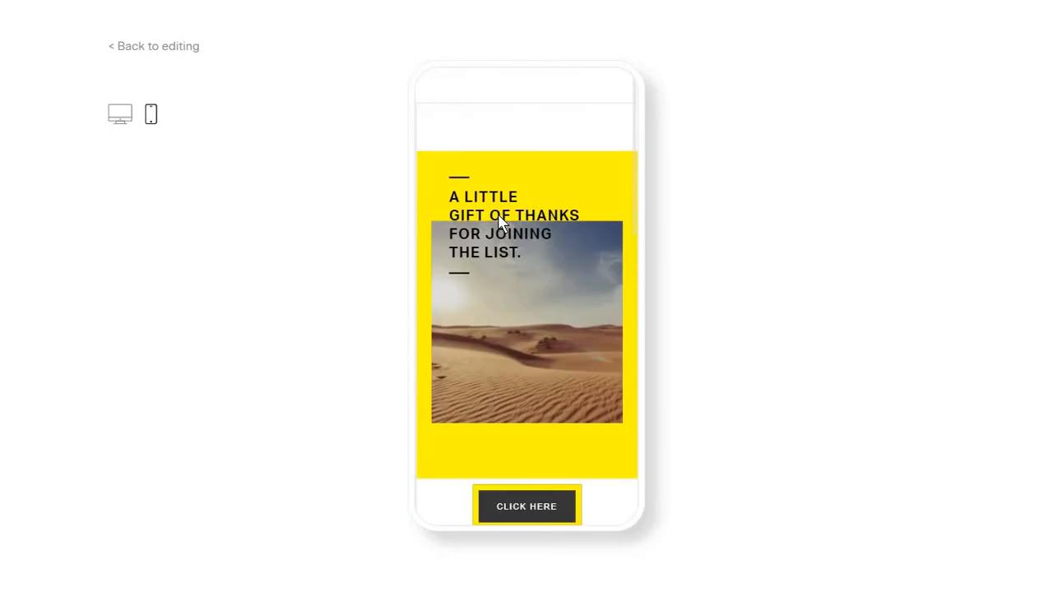
click(164, 46)
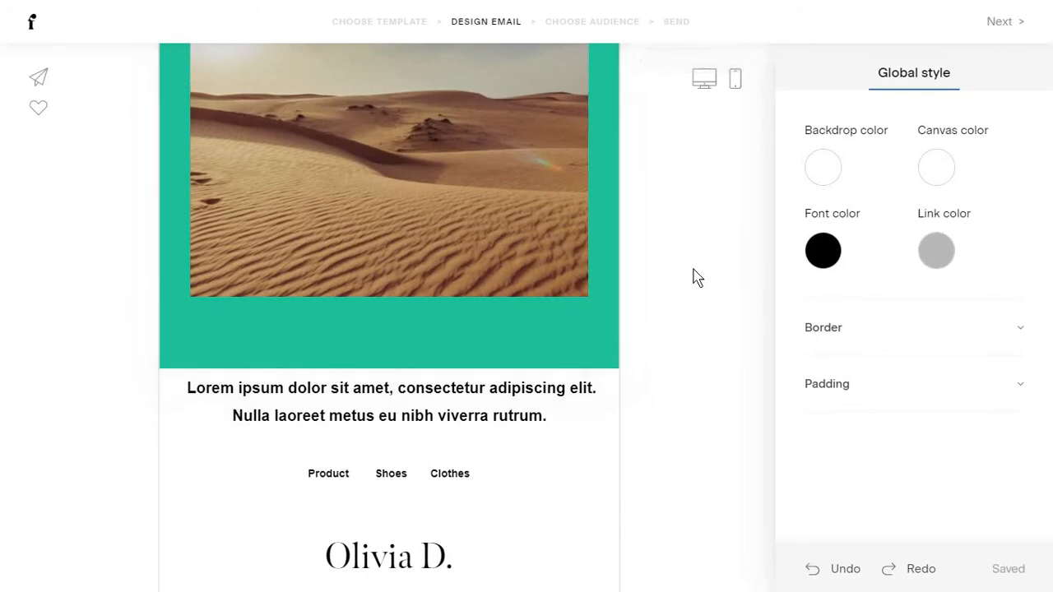
scroll(547, 308, down, 3)
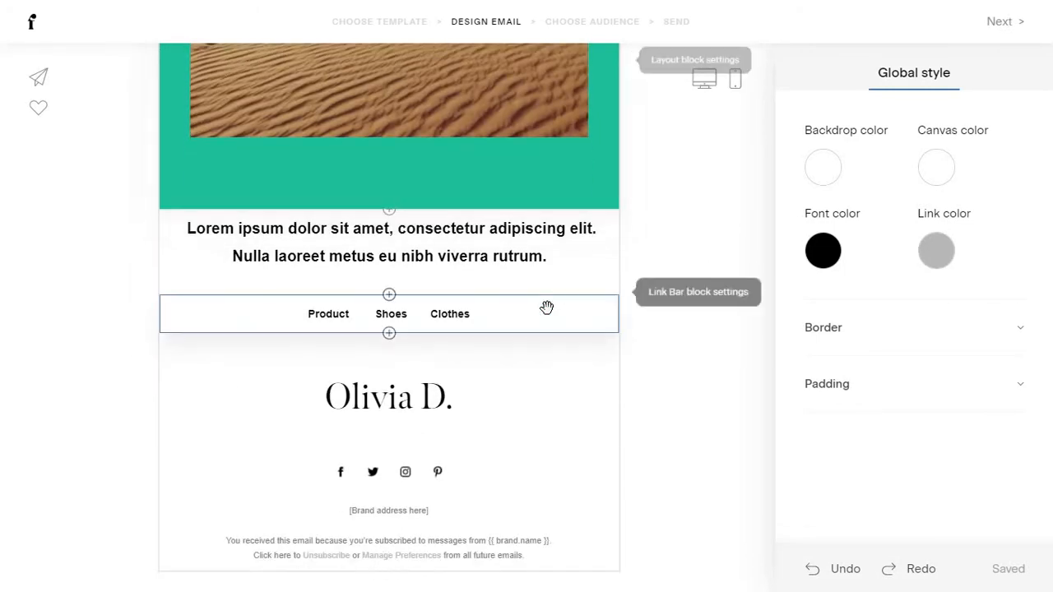
Load the Sale announcement template and select its placeholder image block.
click(405, 30)
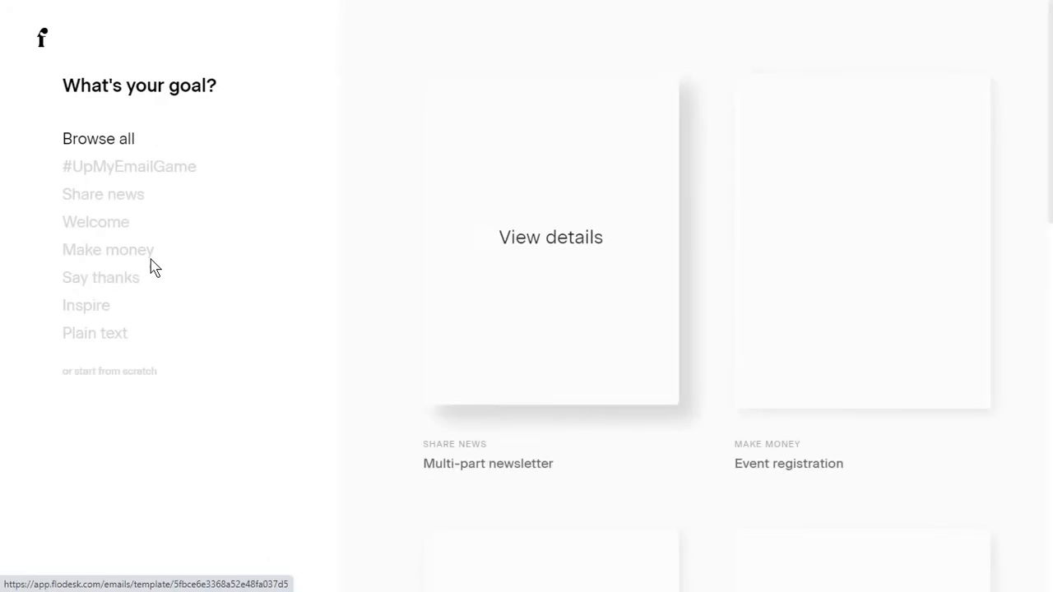
scroll(469, 352, down, 5)
click(815, 246)
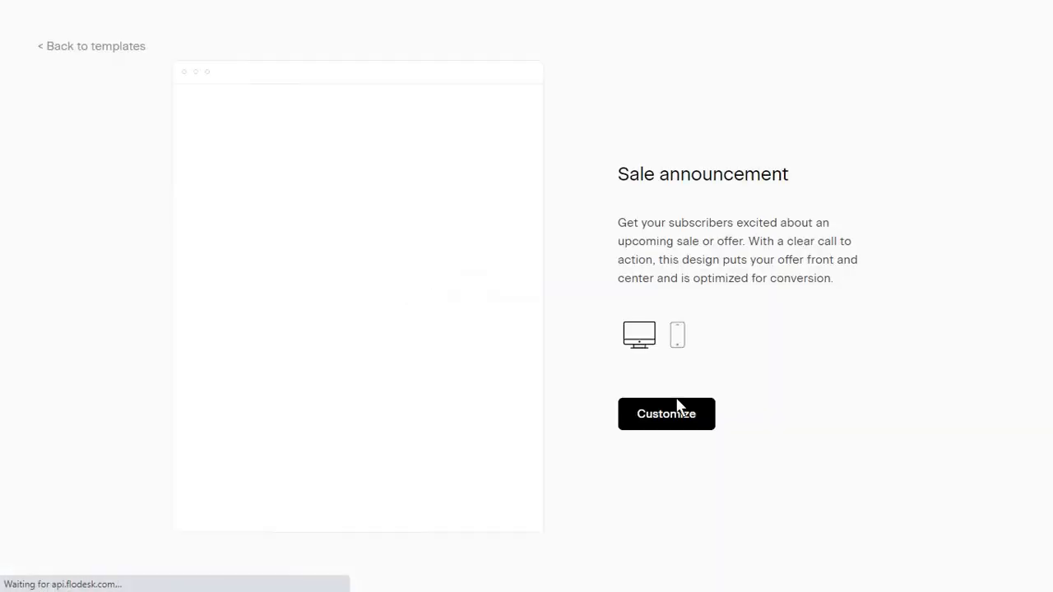
click(672, 409)
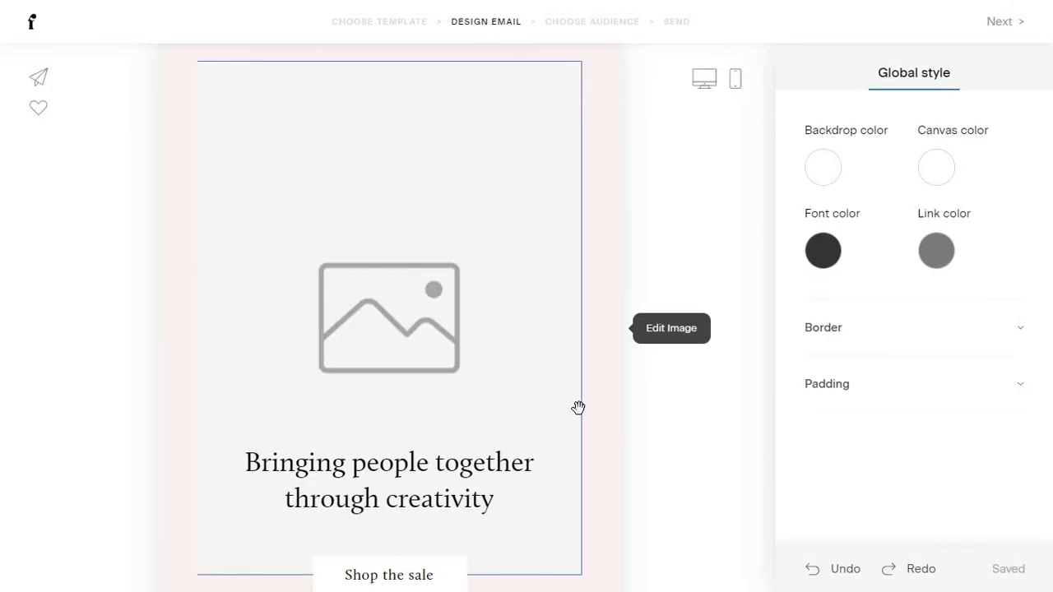
click(578, 408)
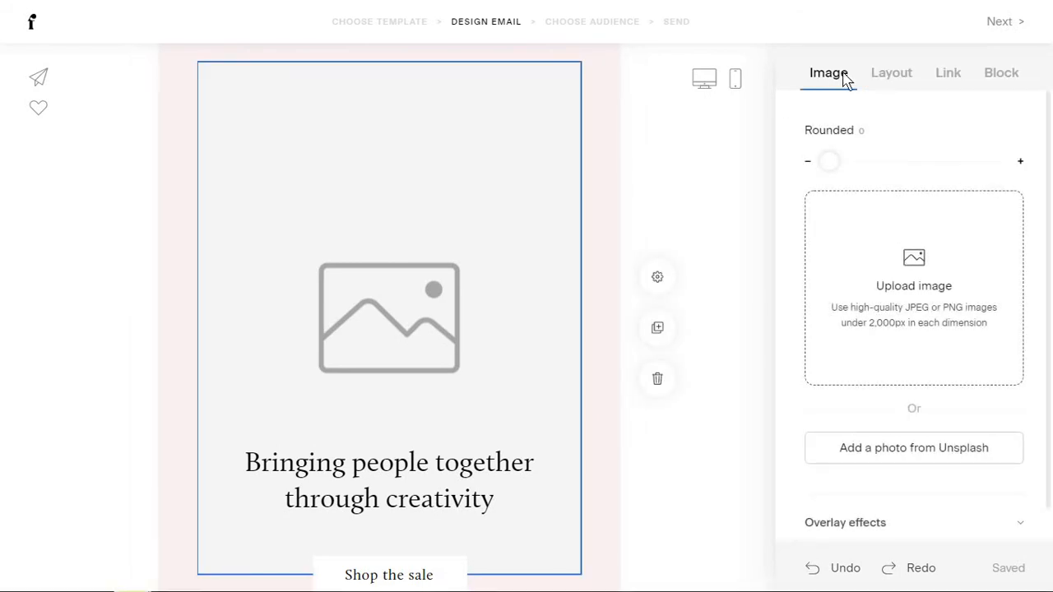
Fill the image block with a pineapple photo found by searching 'fruit' on Unsplash.
click(914, 448)
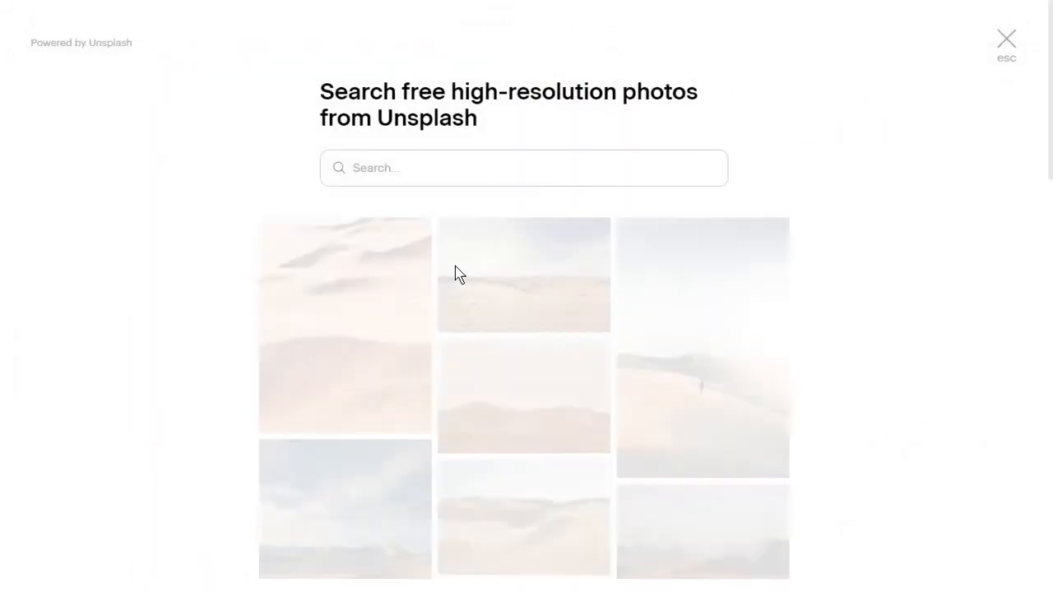
scroll(442, 337, down, 8)
scroll(442, 344, down, 3)
scroll(442, 344, up, 15)
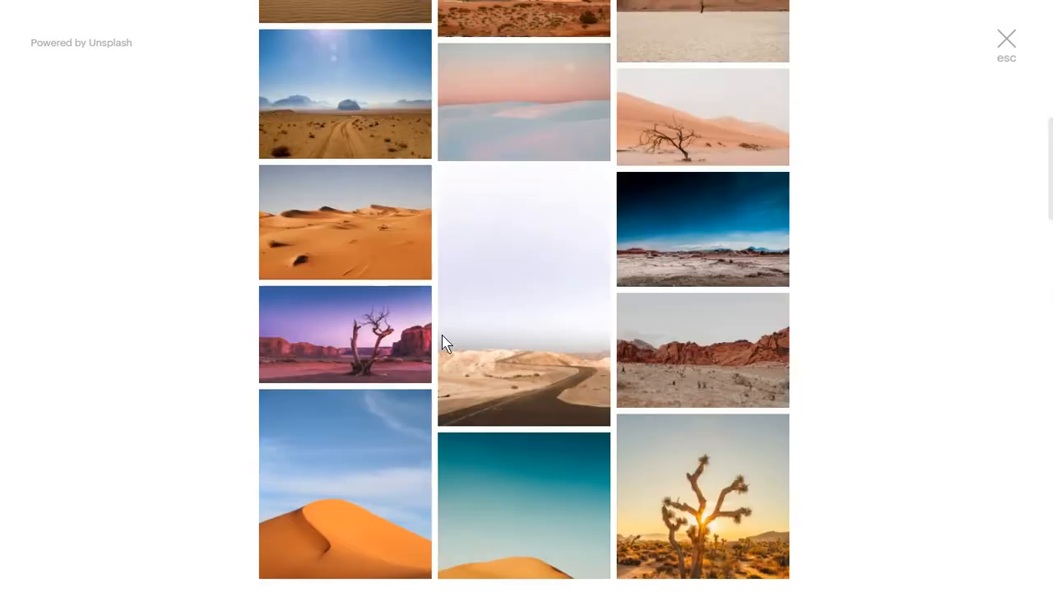
click(406, 174)
text(fru)
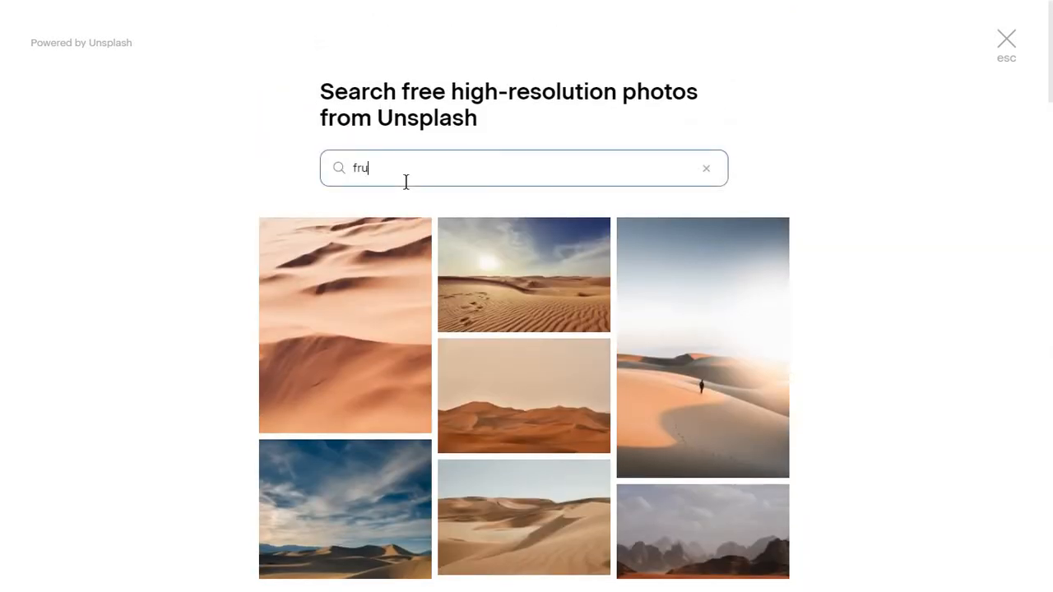
text(it)
click(714, 374)
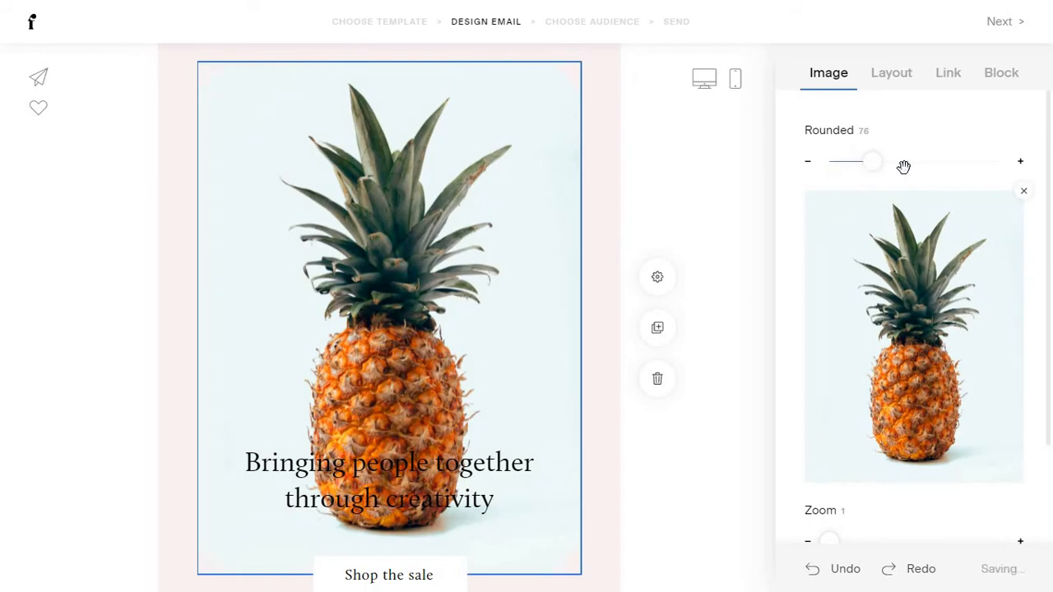
Scroll through the design and select the headline text for font editing.
scroll(897, 275, down, 2)
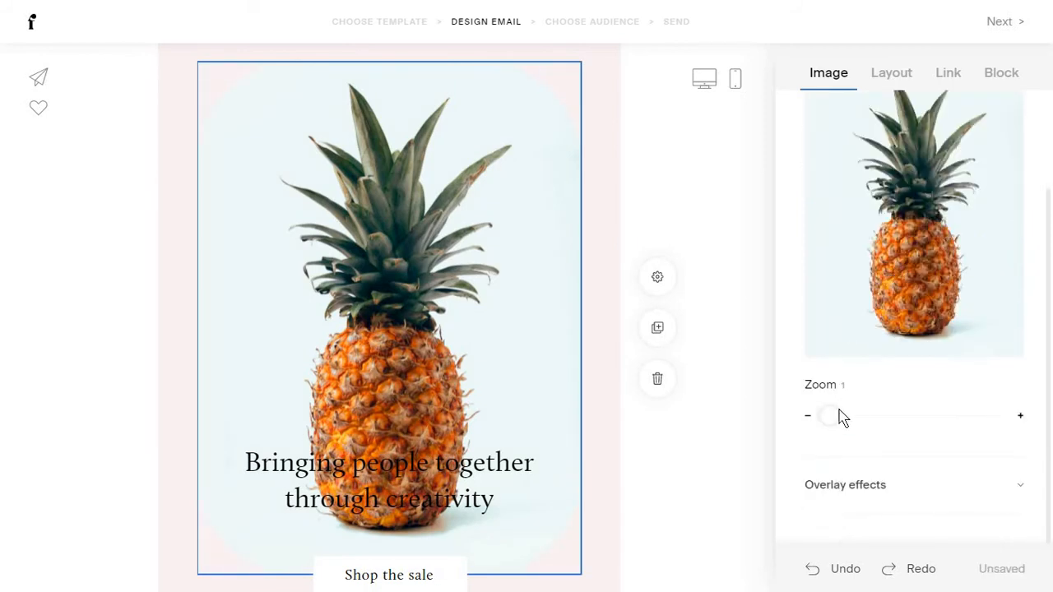
scroll(887, 176, up, 2)
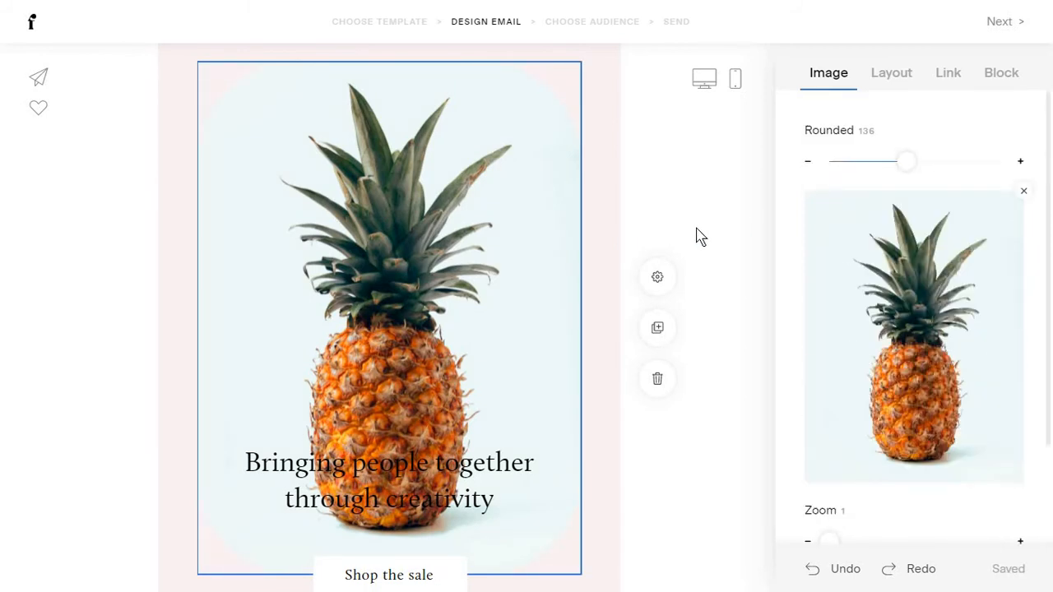
scroll(510, 280, down, 3)
click(493, 262)
scroll(494, 272, up, 3)
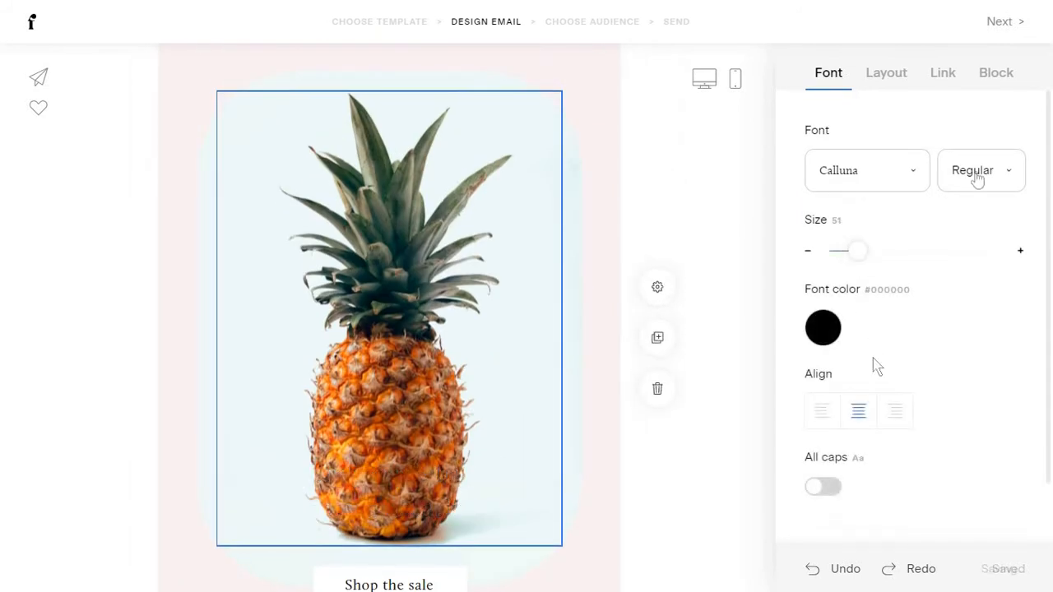
Make the headline Semi bold and darken the pineapple image with a stronger black overlay.
click(969, 195)
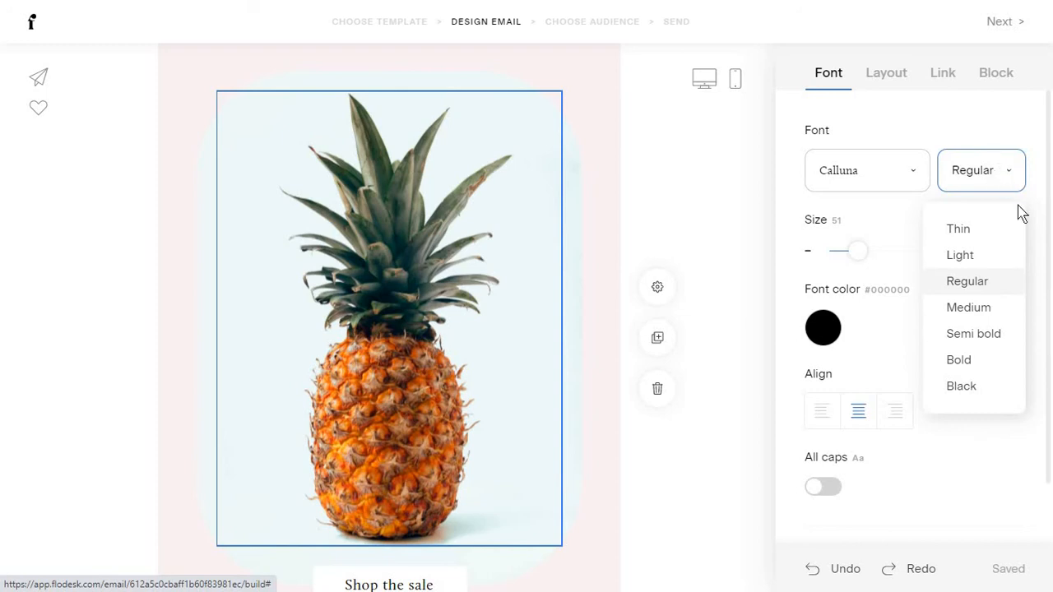
click(972, 337)
click(389, 164)
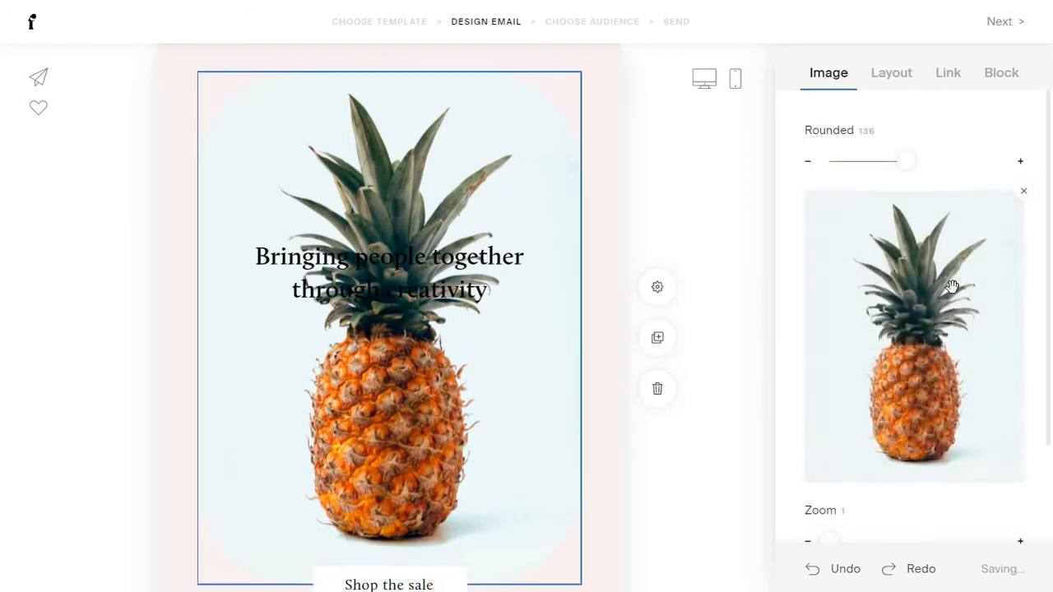
scroll(893, 353, down, 3)
click(886, 487)
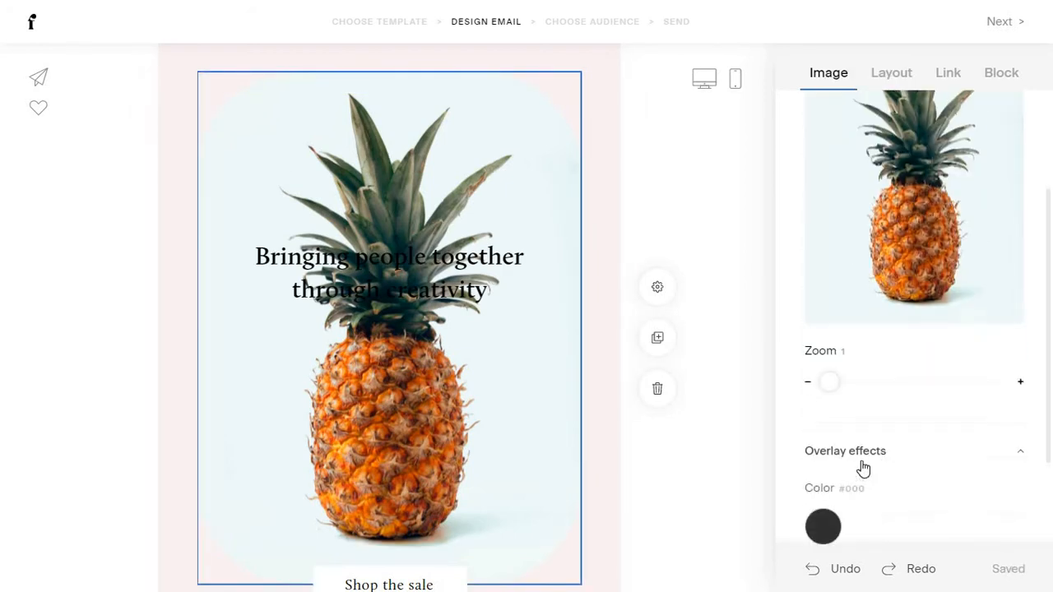
click(834, 528)
click(913, 517)
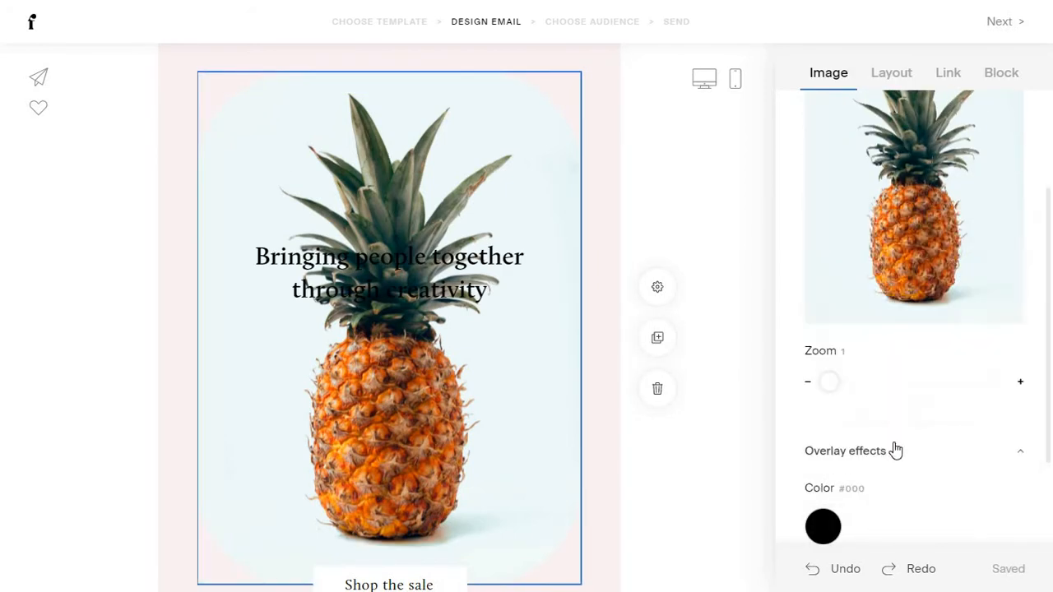
scroll(881, 457, down, 1)
scroll(848, 473, down, 1)
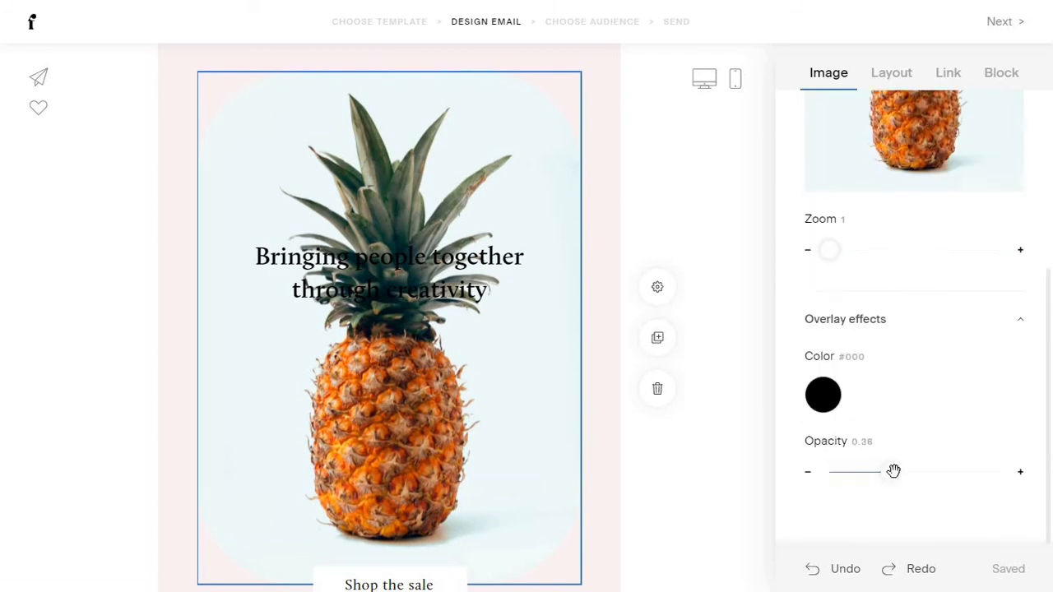
drag(893, 470, 932, 471)
Set the headline font colour to white (#FFFFFF).
click(487, 271)
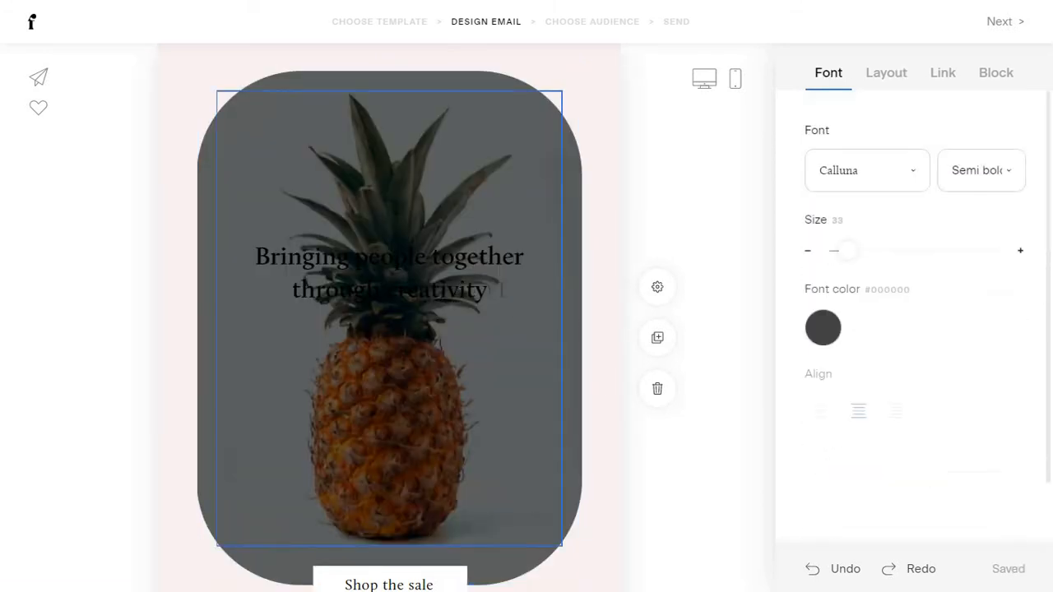
click(833, 332)
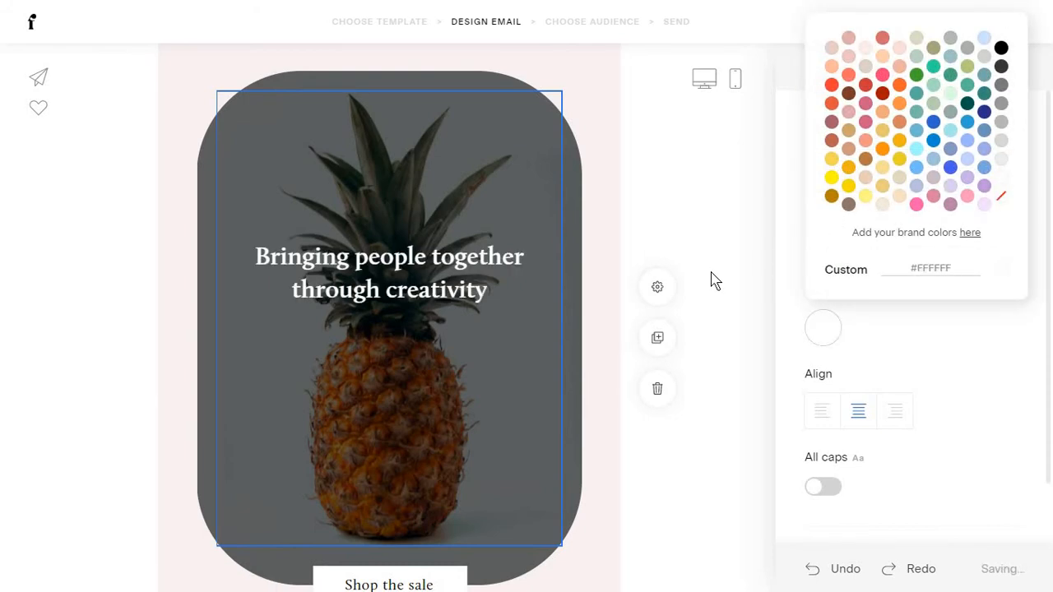
scroll(392, 338, down, 10)
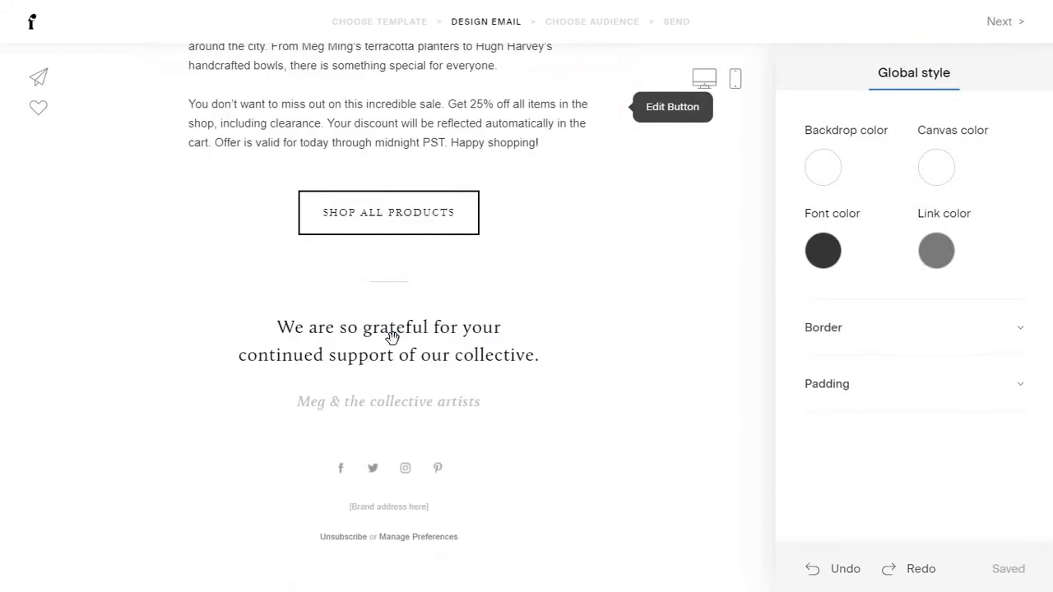
scroll(393, 338, up, 15)
Preview the email at mobile and desktop sizes, then return to editing.
click(735, 78)
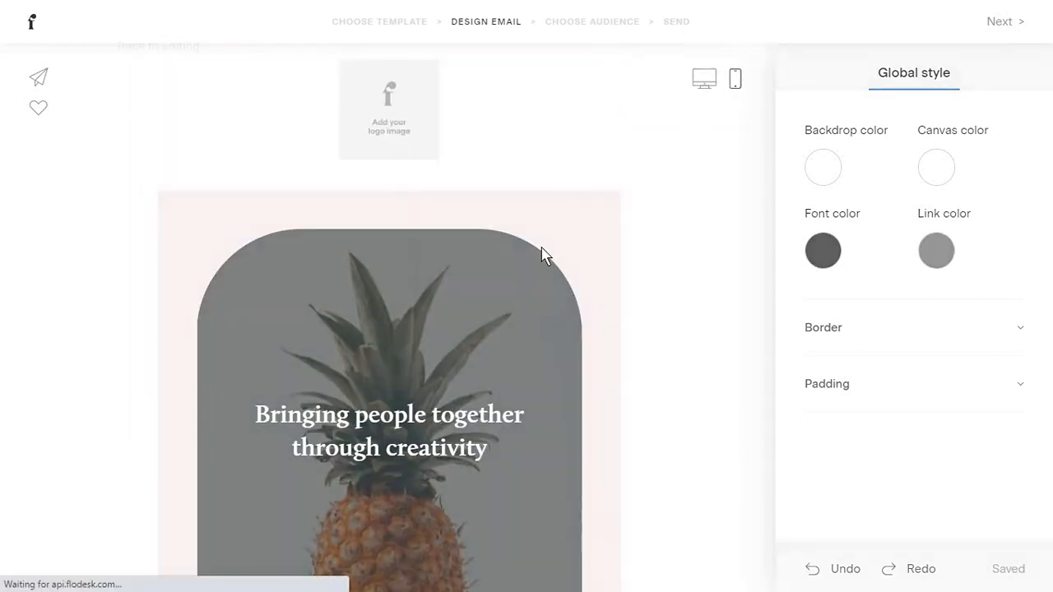
scroll(582, 252, down, 15)
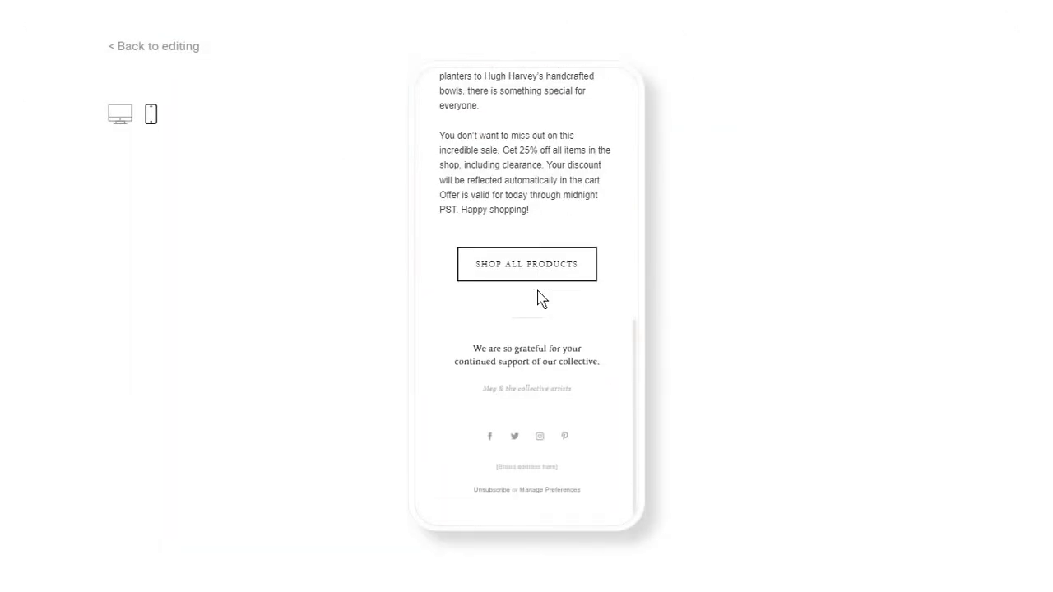
scroll(537, 290, up, 3)
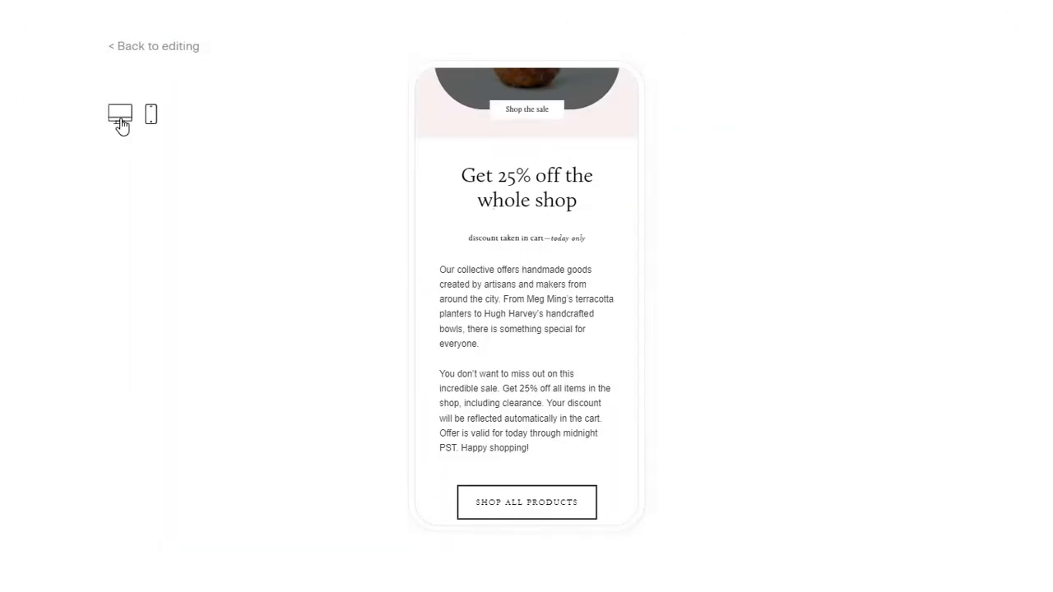
click(120, 123)
click(131, 47)
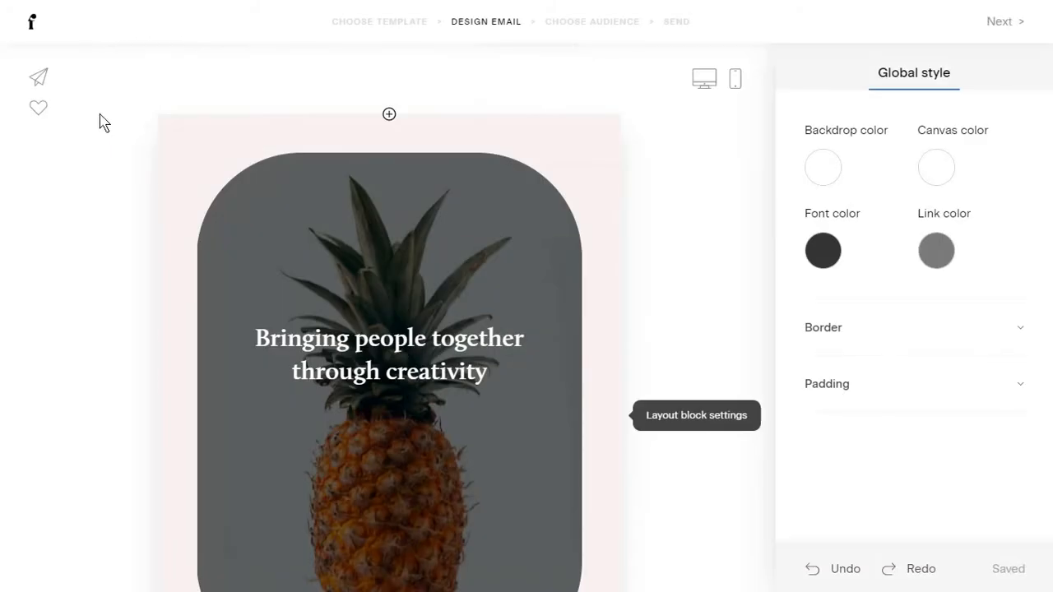
Open and close the Send test and Save to favorites forms without changes.
click(38, 78)
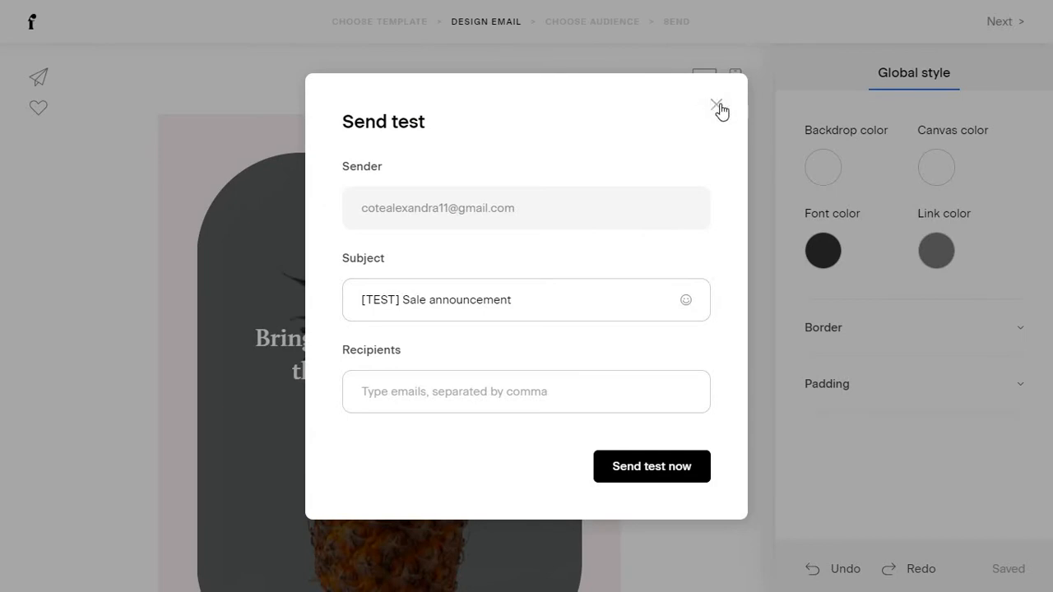
click(716, 105)
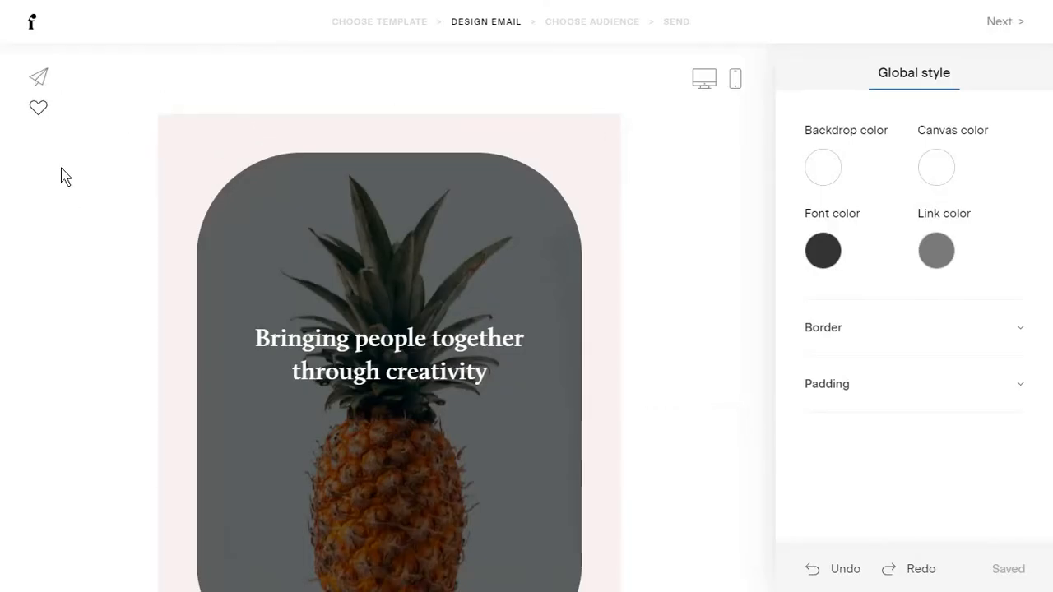
click(39, 109)
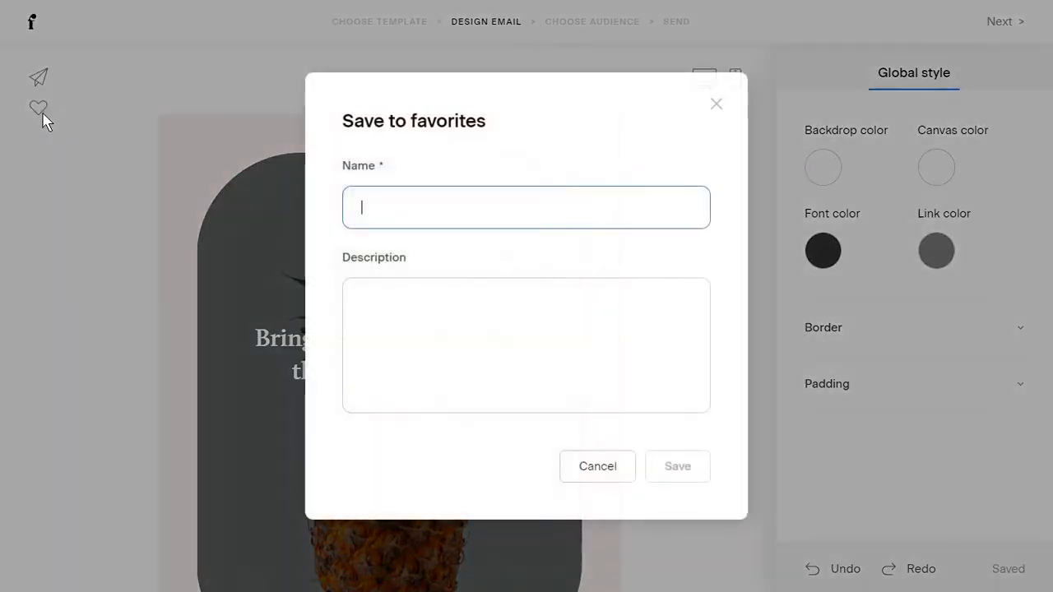
click(717, 105)
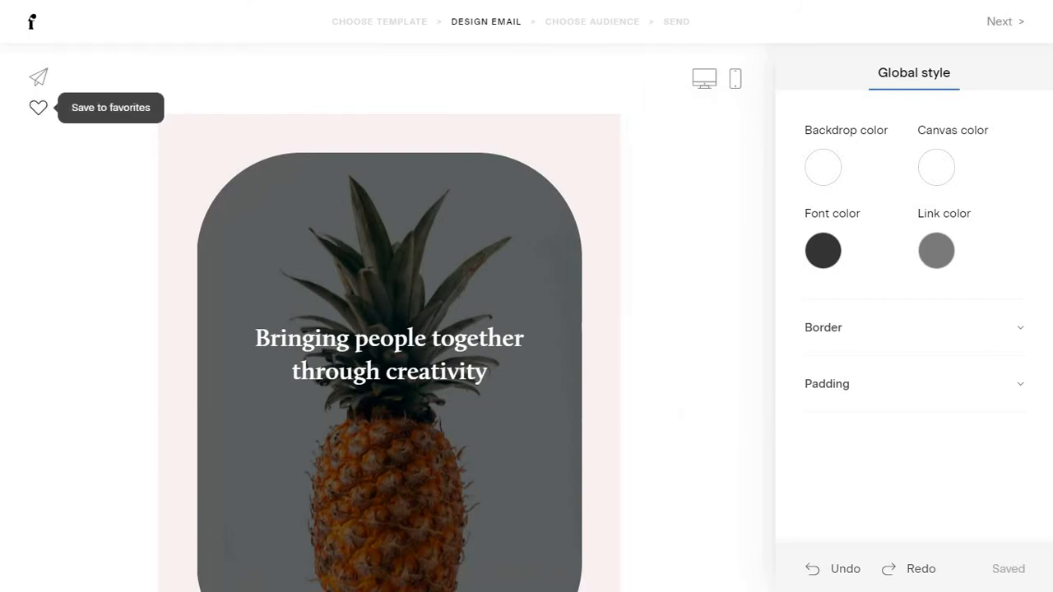
Review the design once more and advance to the Choose Audience step.
scroll(174, 190, down, 3)
scroll(174, 190, up, 3)
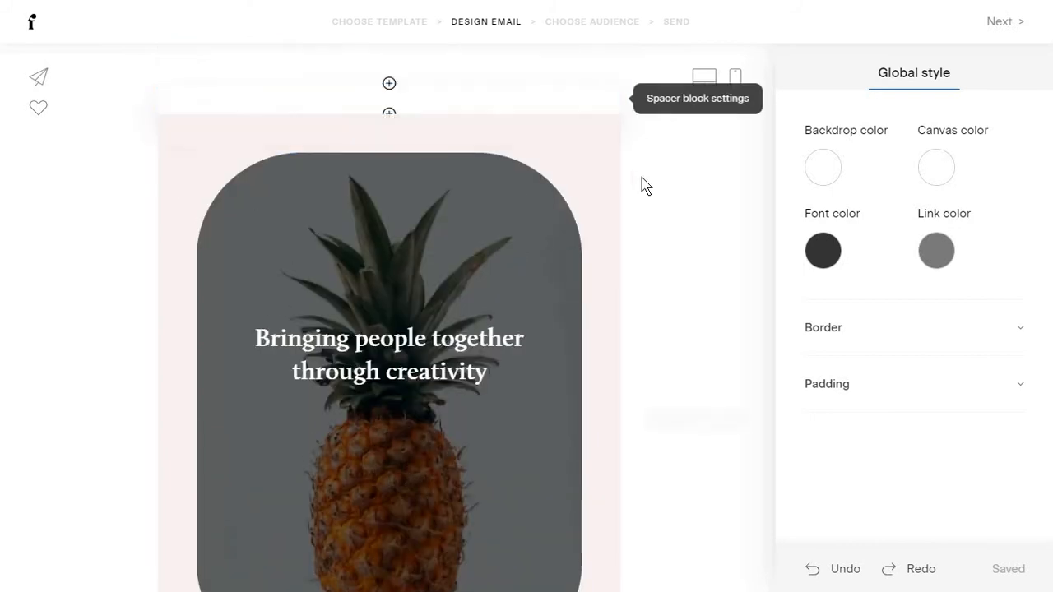
scroll(644, 184, down, 5)
click(1000, 32)
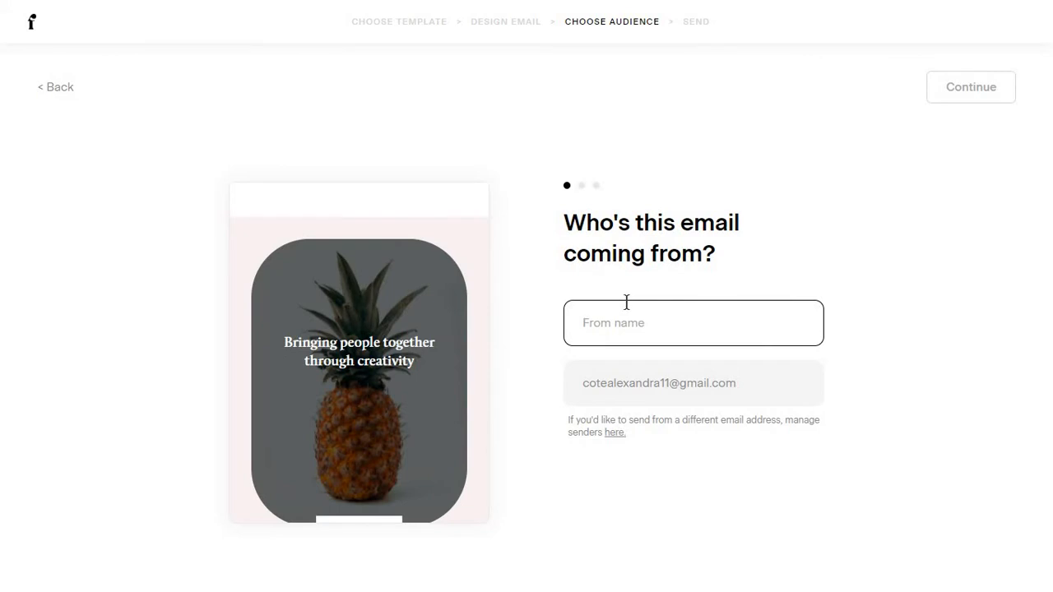
Enter the sender's display name and confirm it.
click(626, 302)
text(Alexandra)
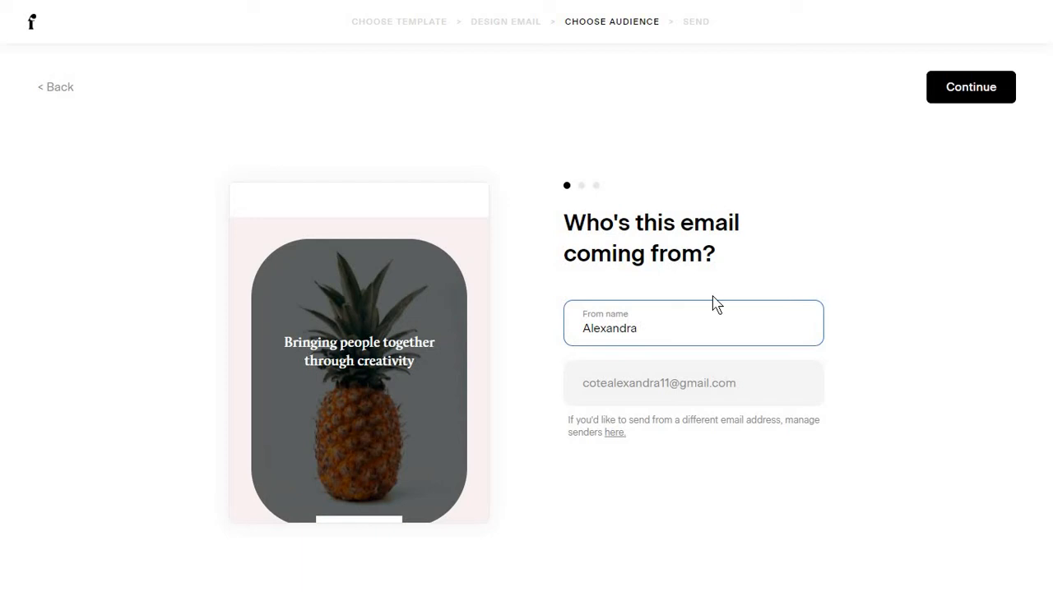
click(964, 97)
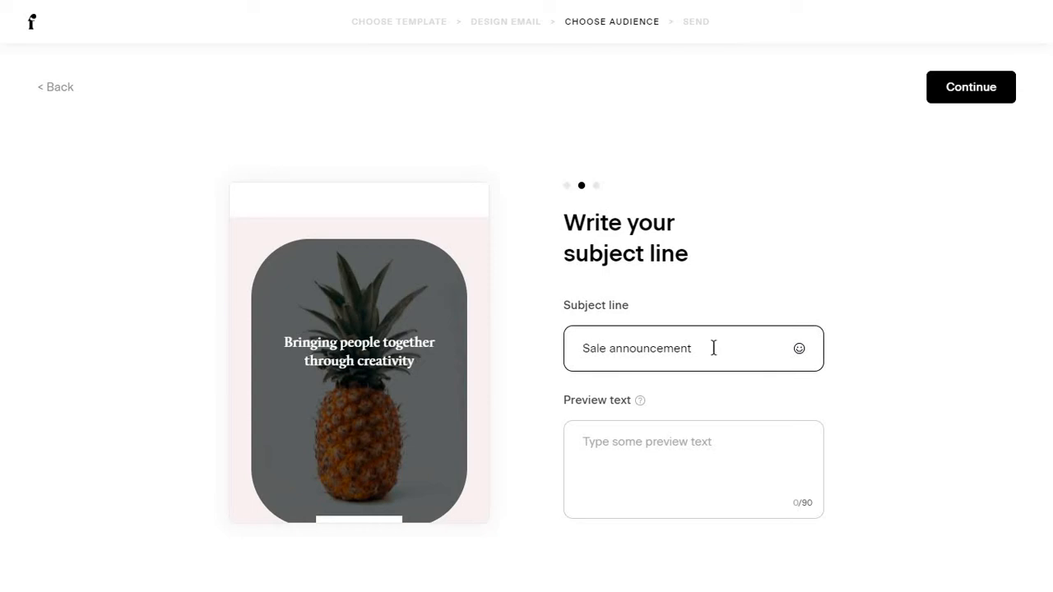
Set the subject line to 'Join our Facebook group' with filler preview text, then continue.
drag(713, 348, 578, 352)
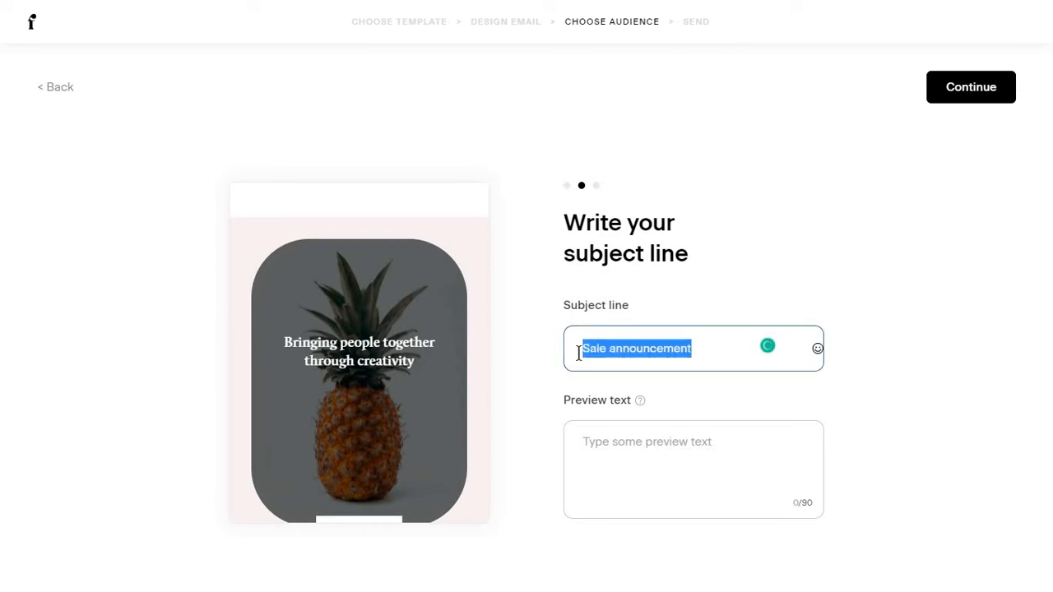
text(Join ou)
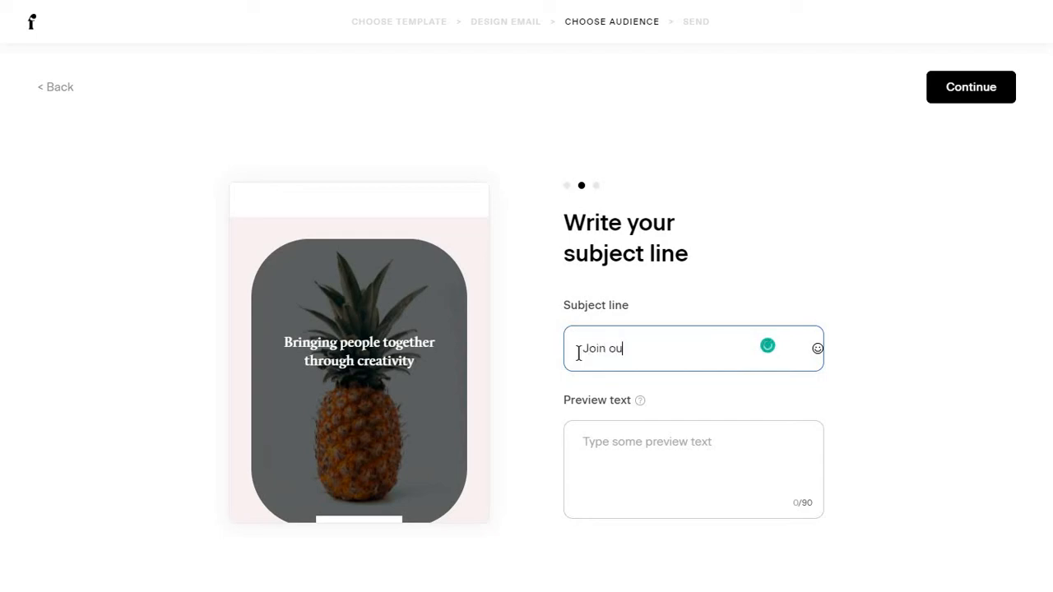
text(r Facebook group)
click(684, 454)
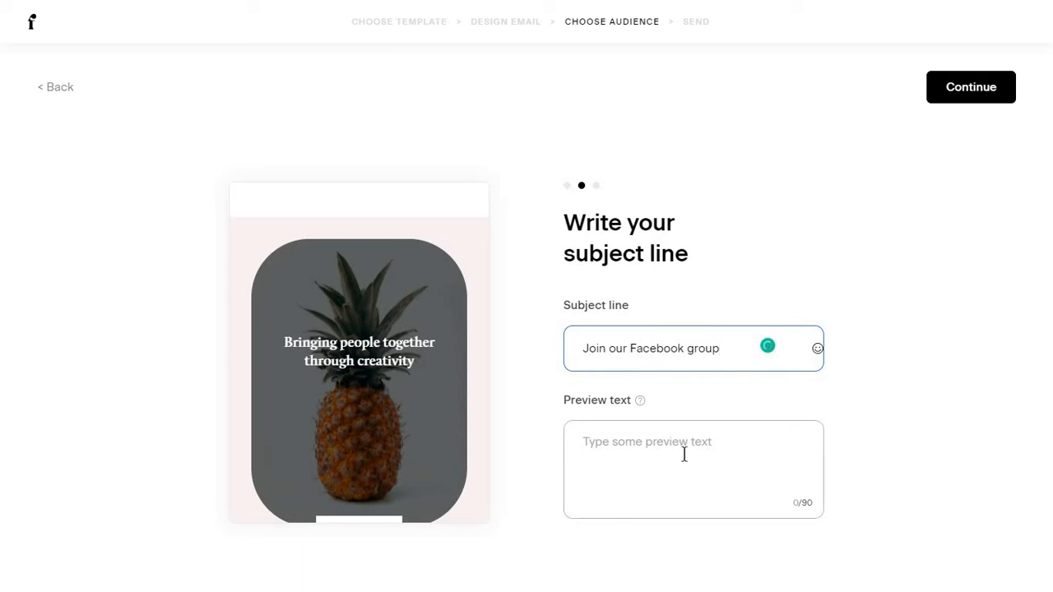
text(dfghjkdrftgvbhjnm,dfghj)
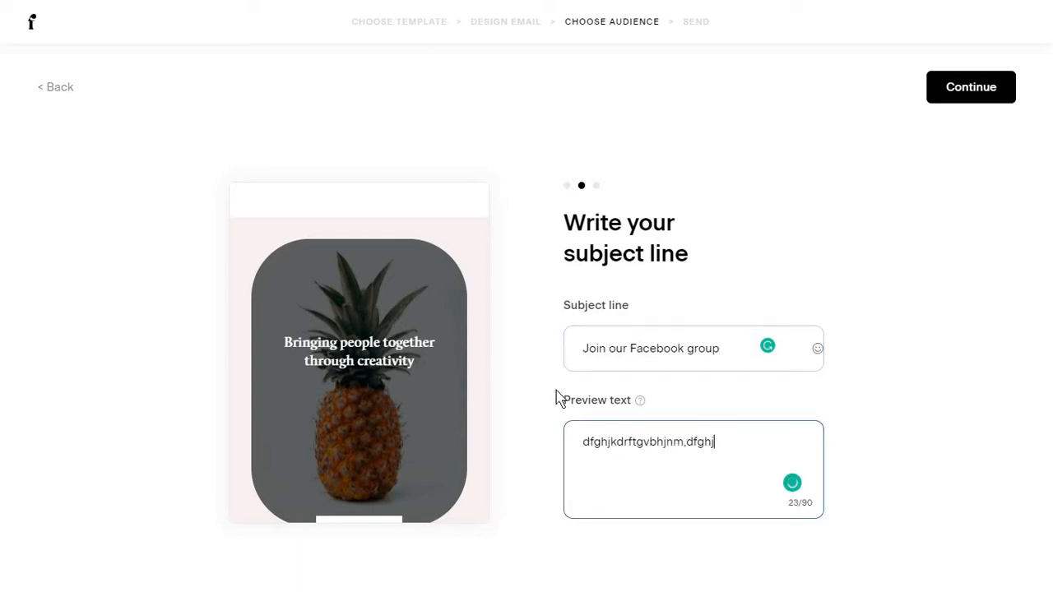
mouse_move(644, 406)
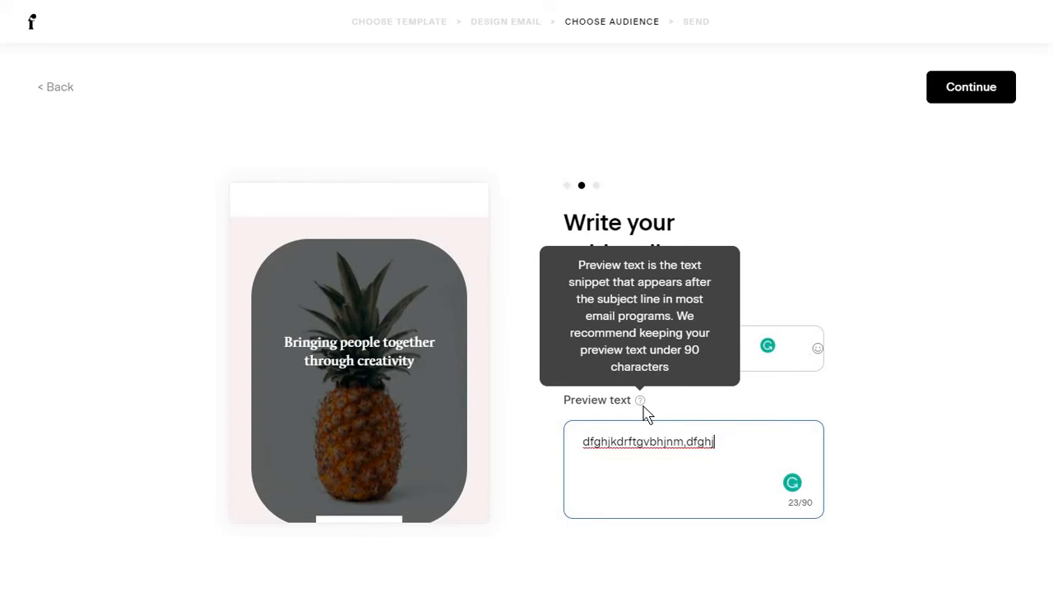
click(971, 86)
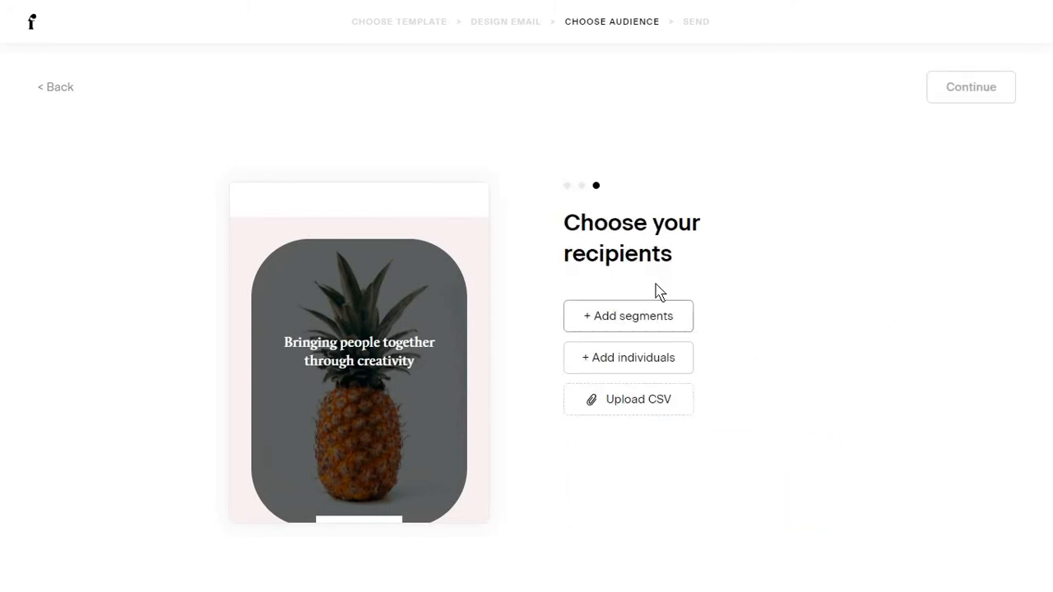
Open and dismiss the Add individuals and Add segments recipient dialogs without changes.
click(597, 363)
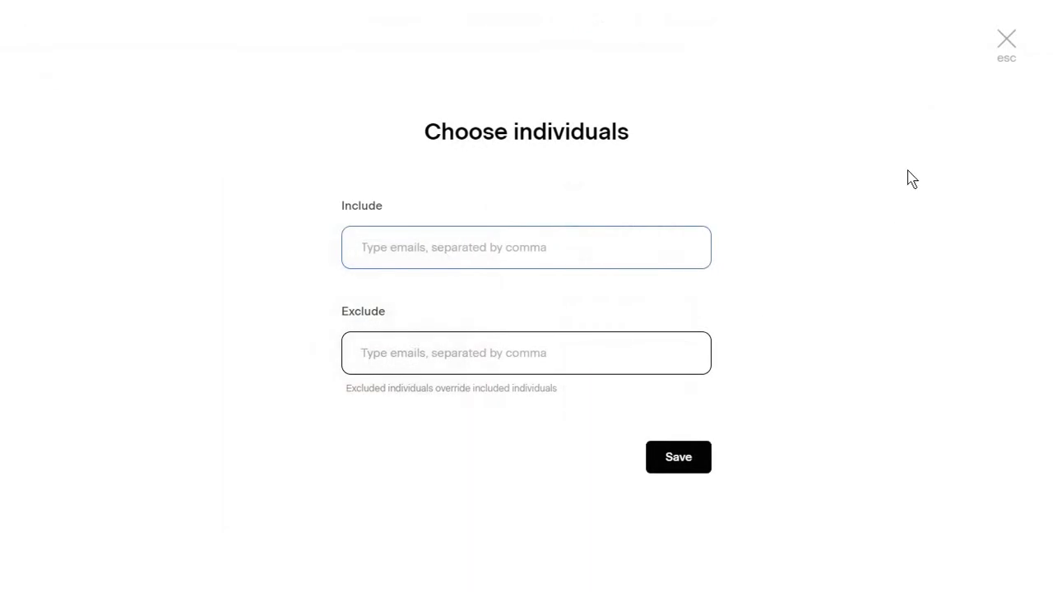
click(1006, 39)
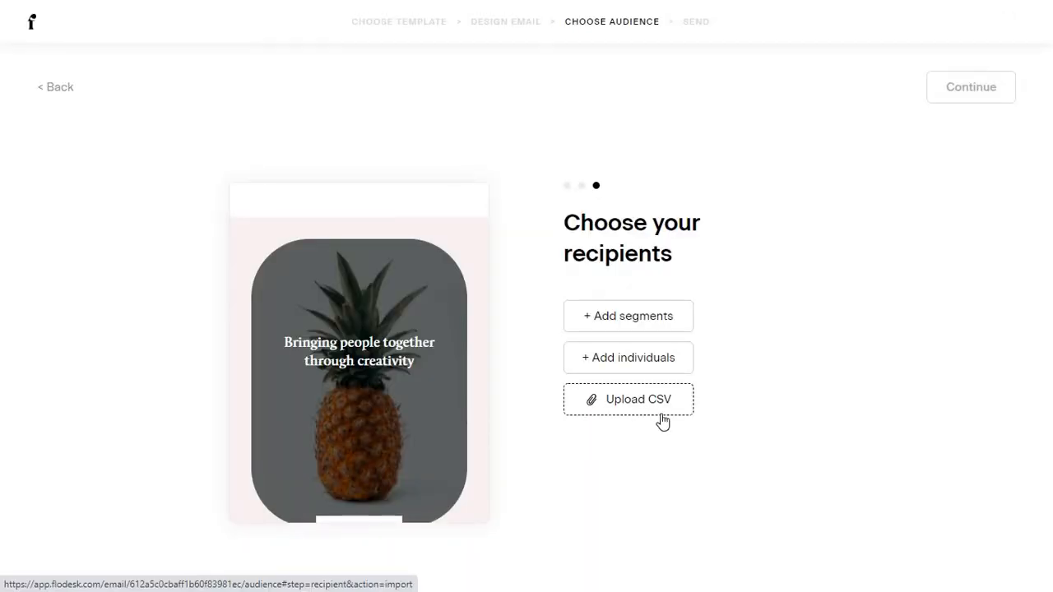
click(649, 325)
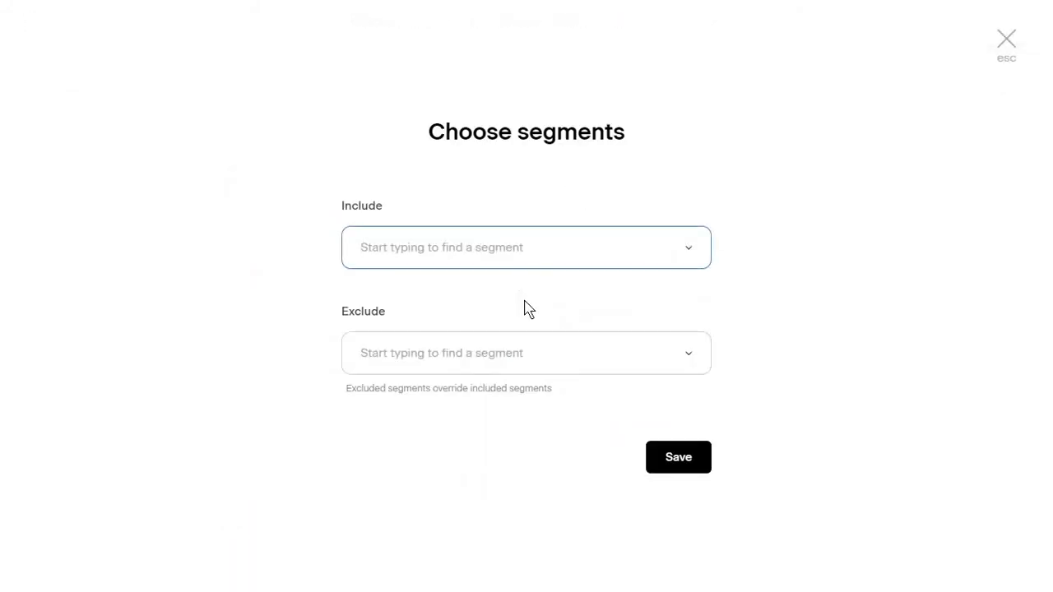
key(Escape)
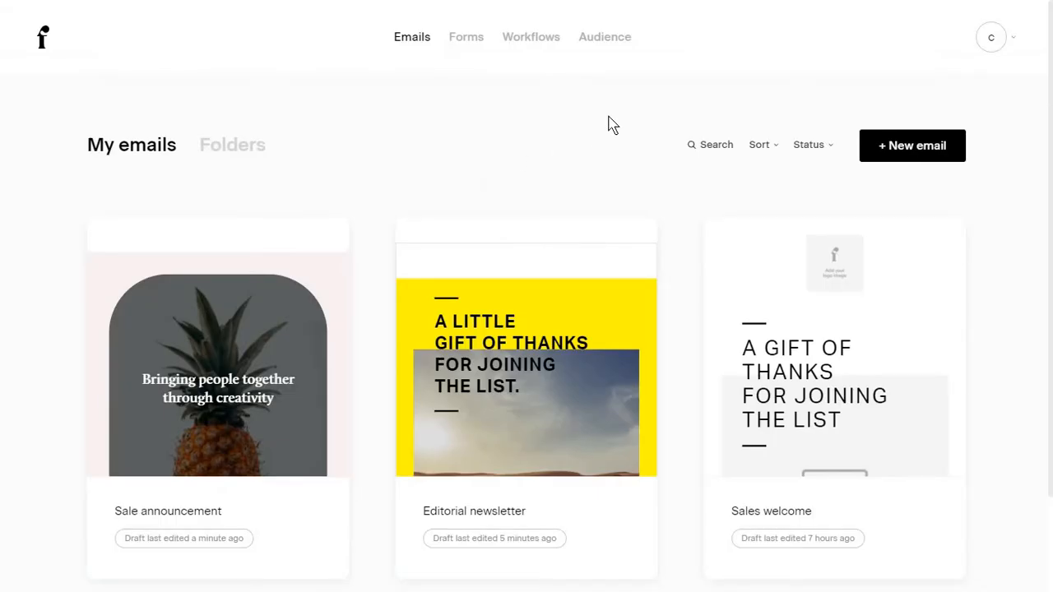
Add an individual subscriber in Audience, filling in their email, first name and last name.
click(618, 48)
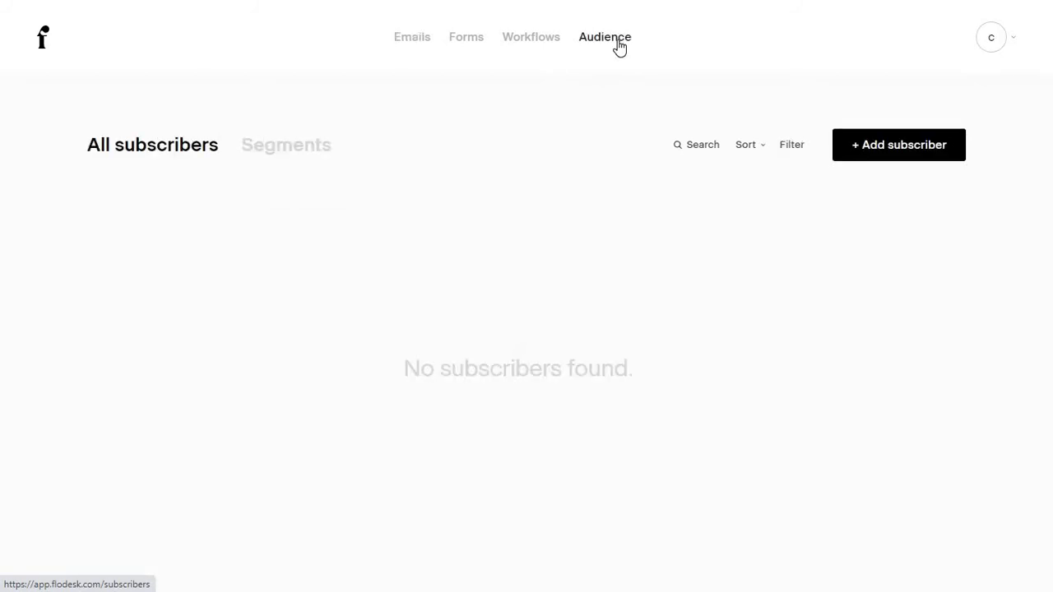
click(862, 156)
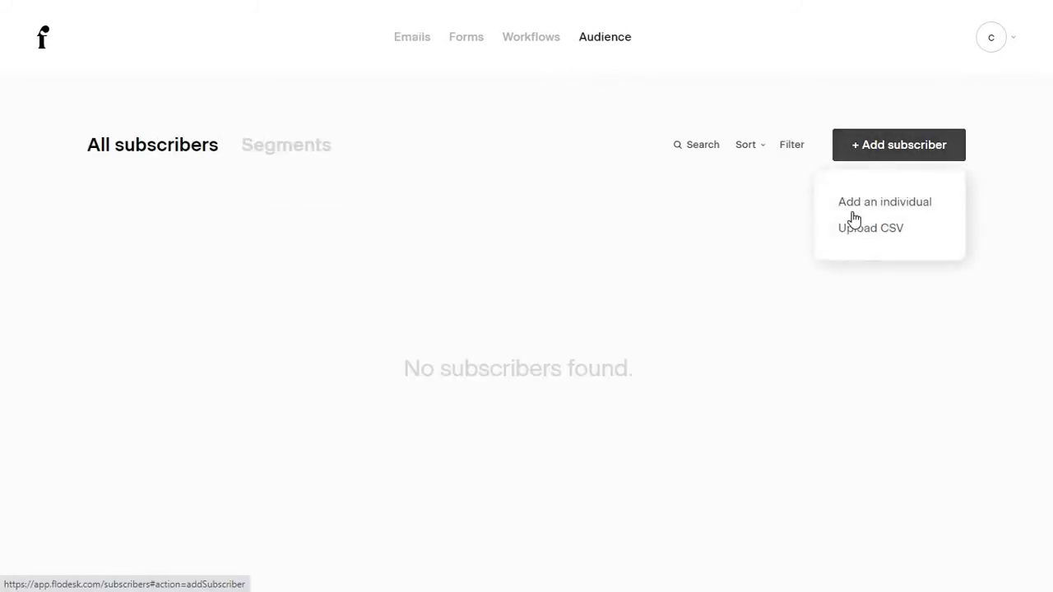
click(884, 201)
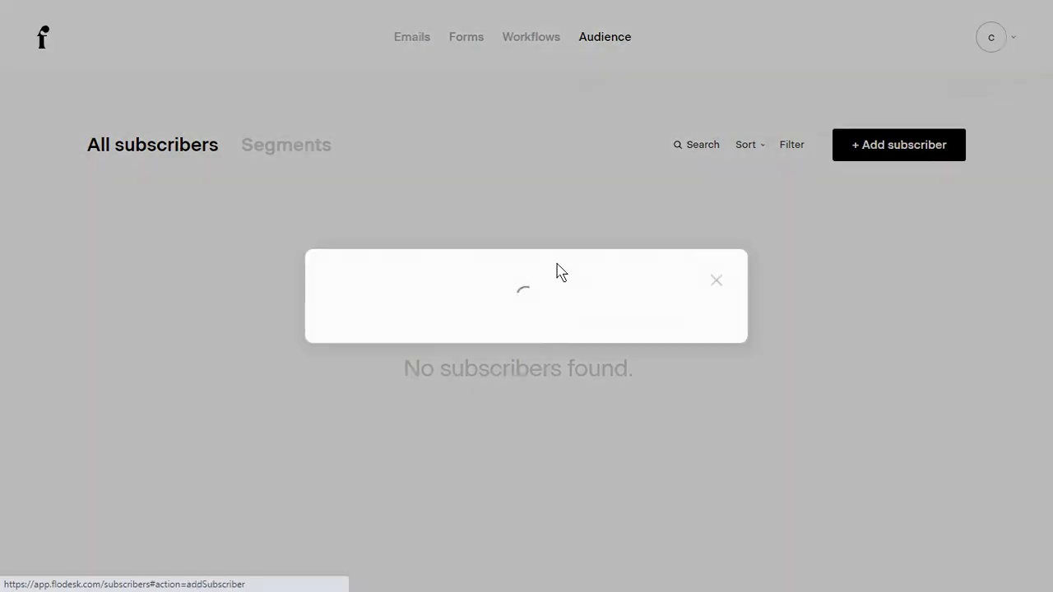
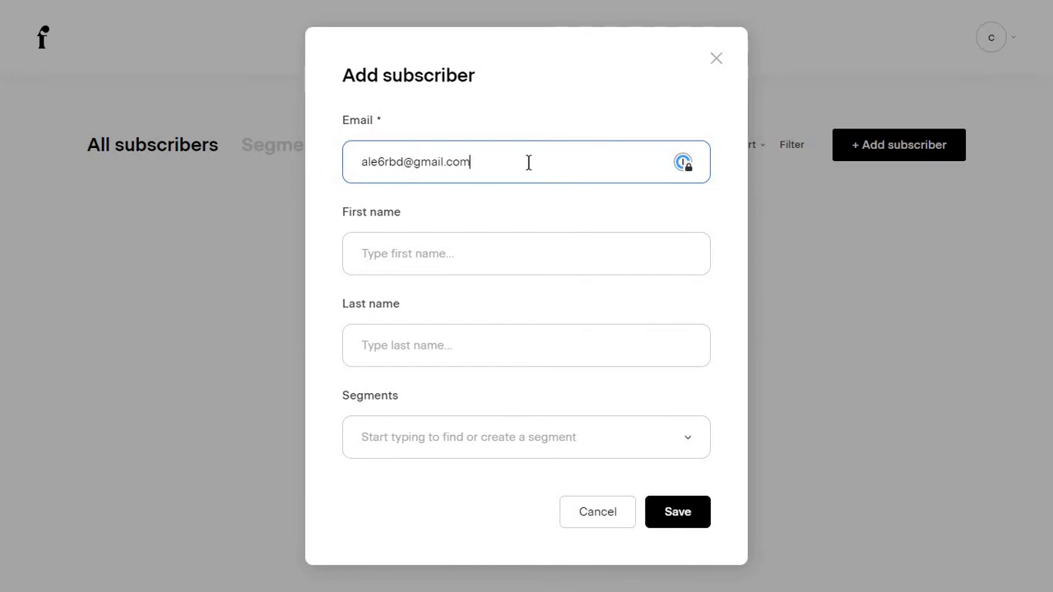
key(Tab)
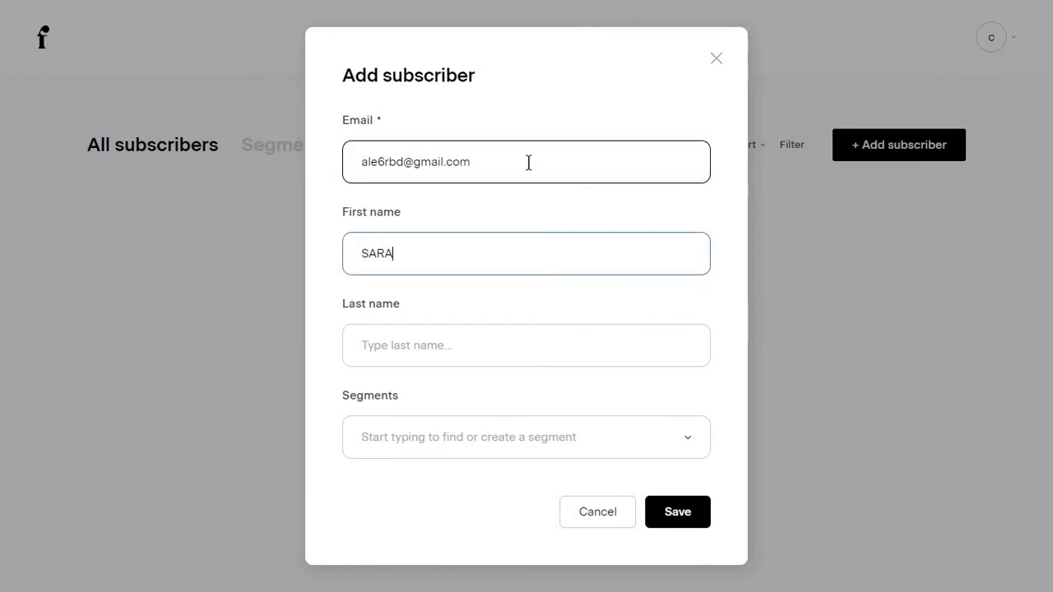
key(Tab)
Assign the subscriber to a new Newsletter segment, save, and open their profile.
click(453, 439)
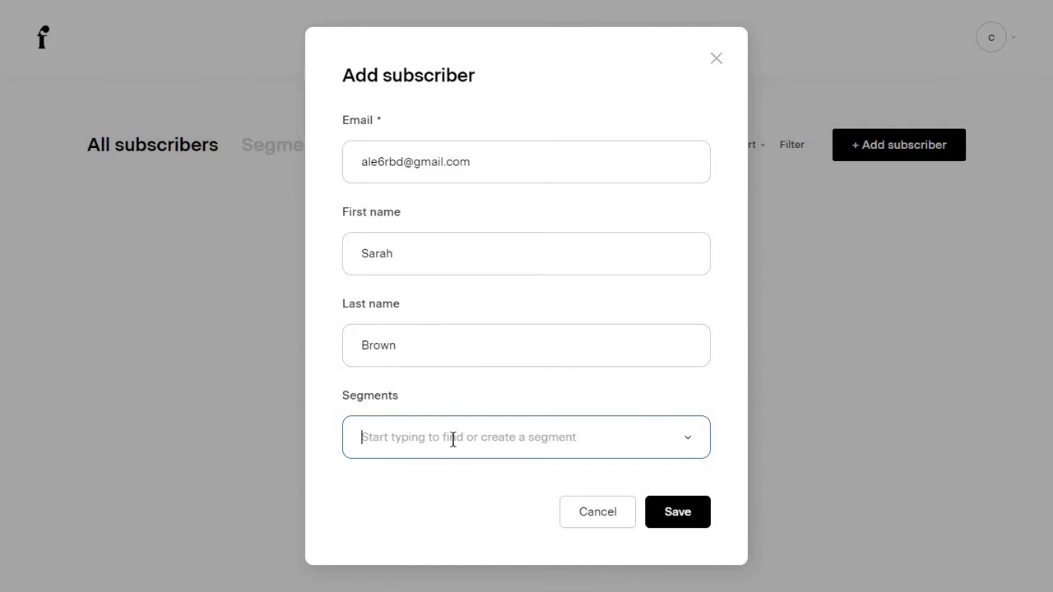
text(Newsletter)
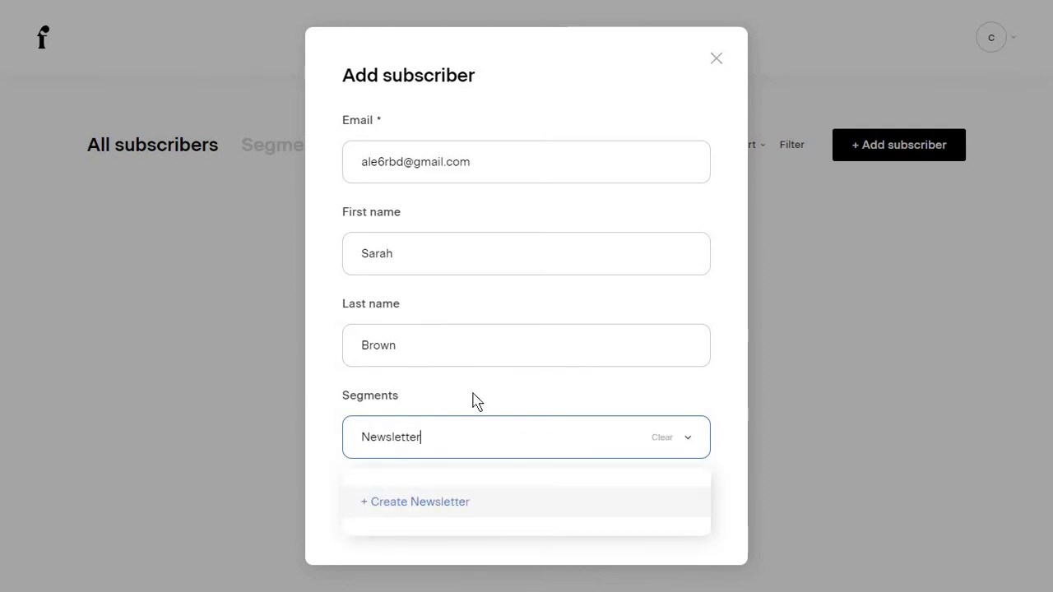
key(Return)
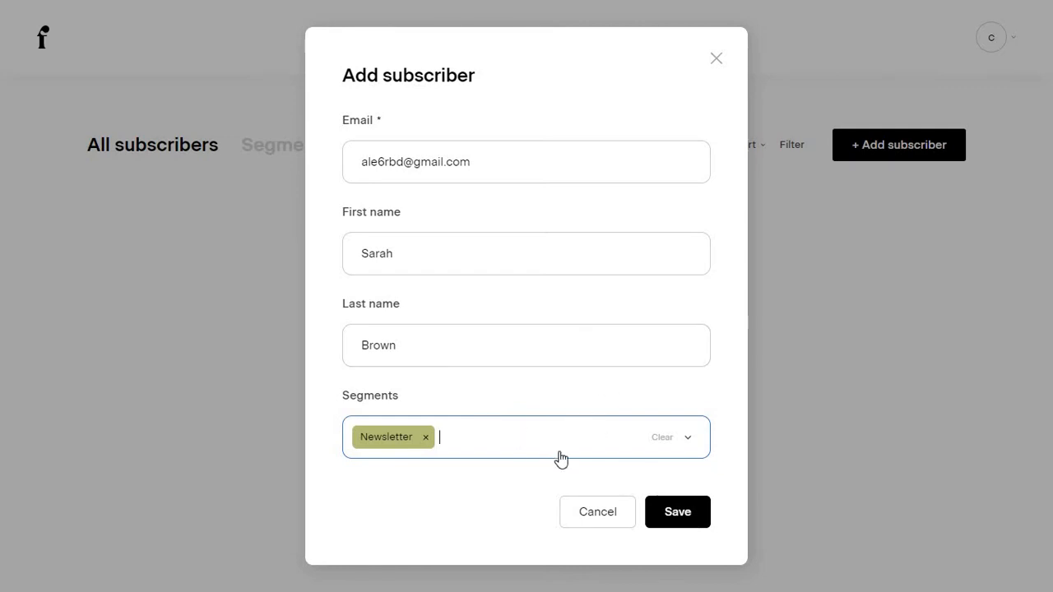
click(678, 514)
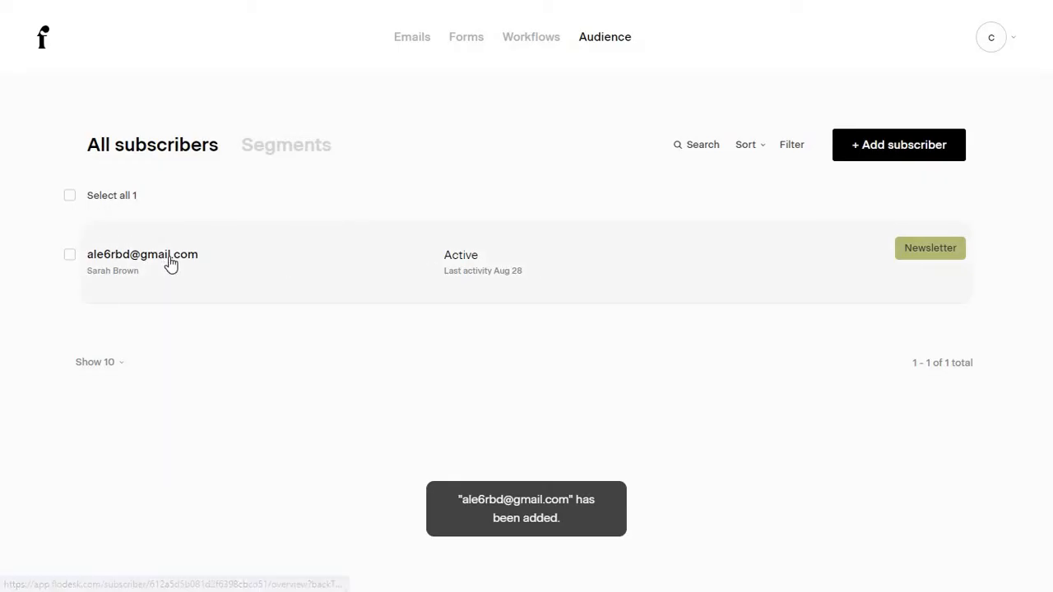
click(163, 257)
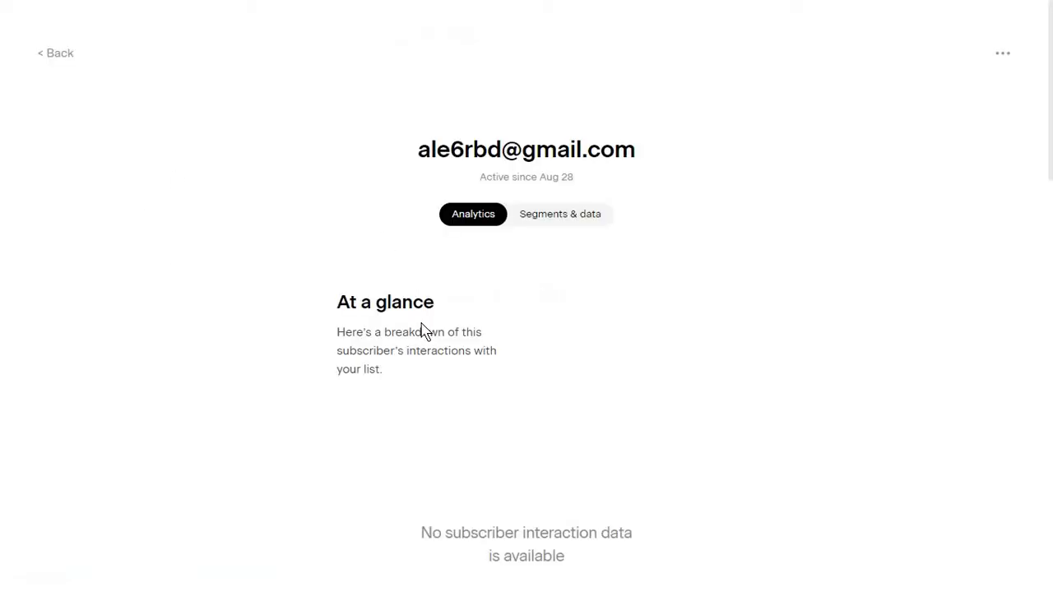
Check the subscriber's Segments & data and Analytics tabs, then return to the Segments list.
scroll(423, 331, down, 2)
scroll(422, 331, up, 2)
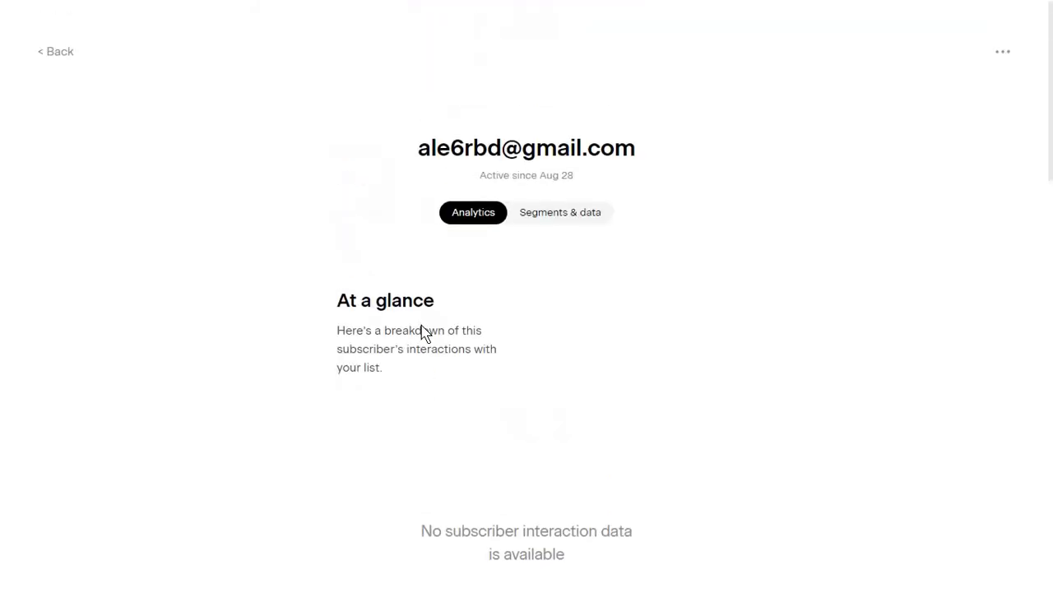
click(561, 221)
click(473, 216)
scroll(491, 265, down, 4)
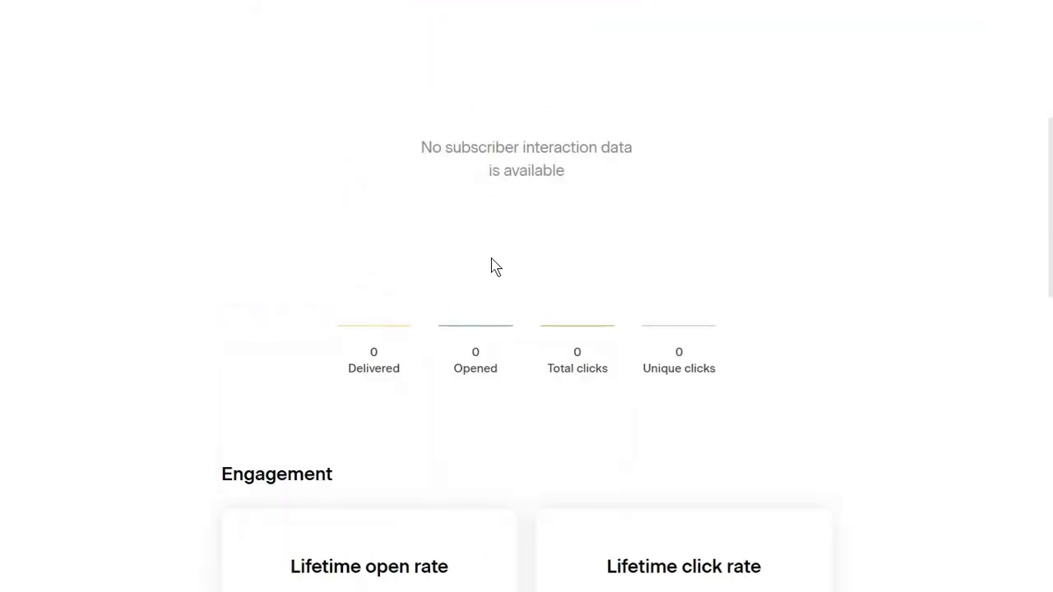
scroll(491, 266, down, 5)
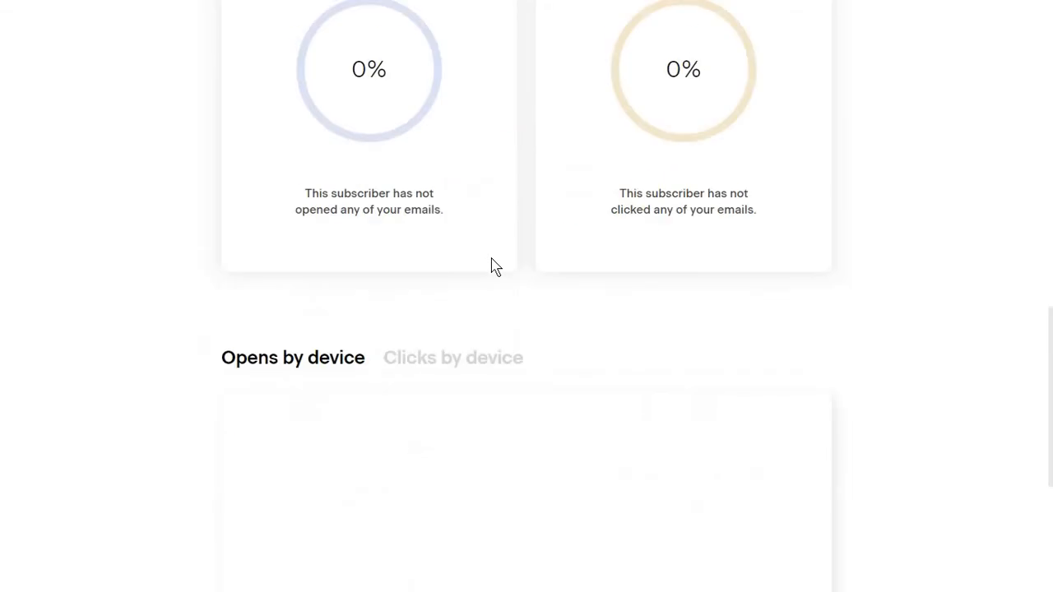
scroll(492, 266, up, 10)
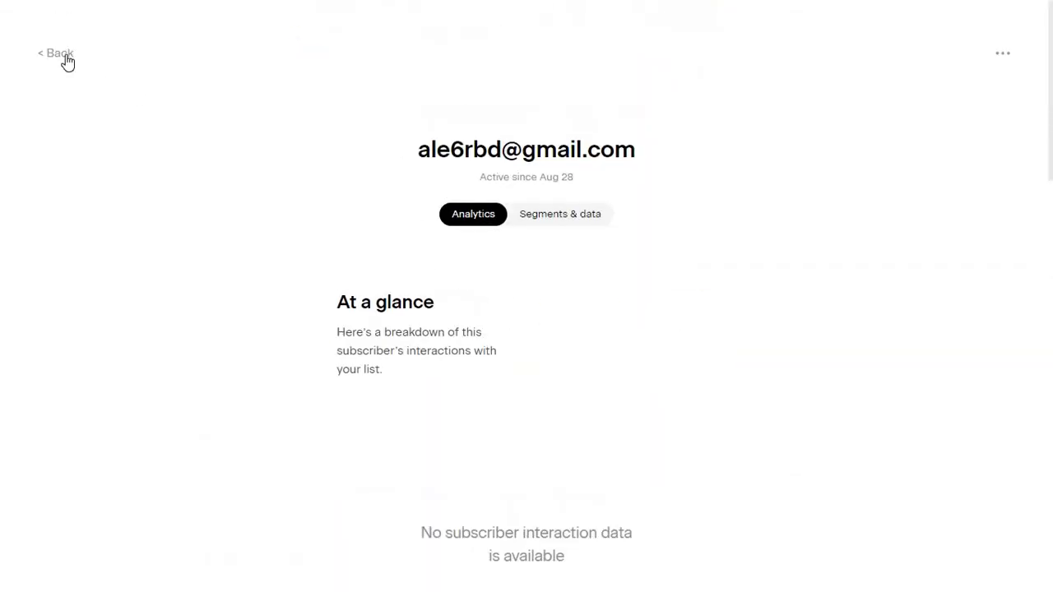
click(62, 54)
click(319, 149)
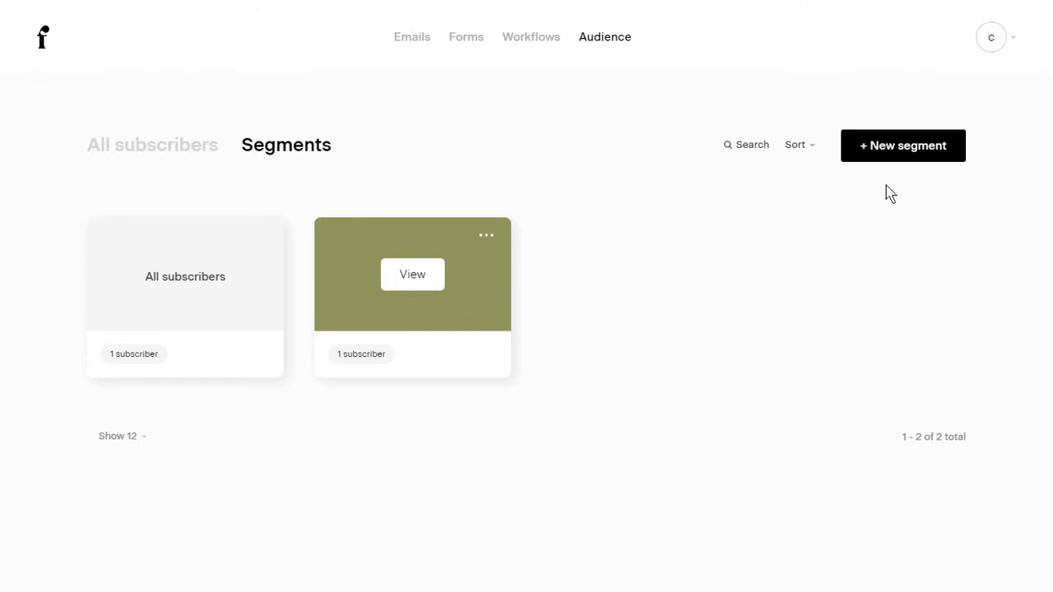
Create a yellow segment named PPC campaign.
click(902, 159)
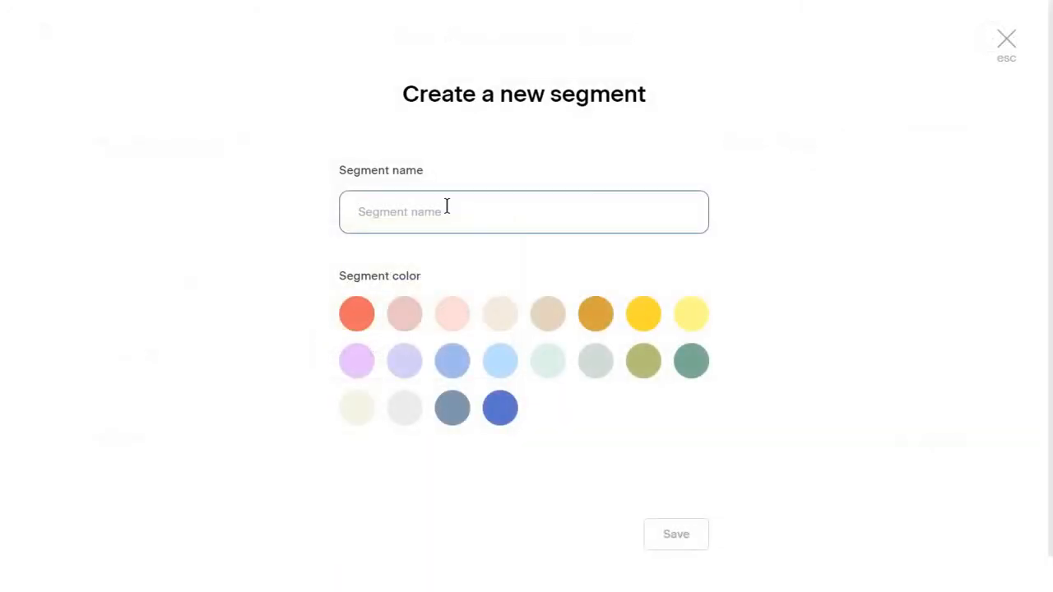
text(PPC campaign)
click(662, 321)
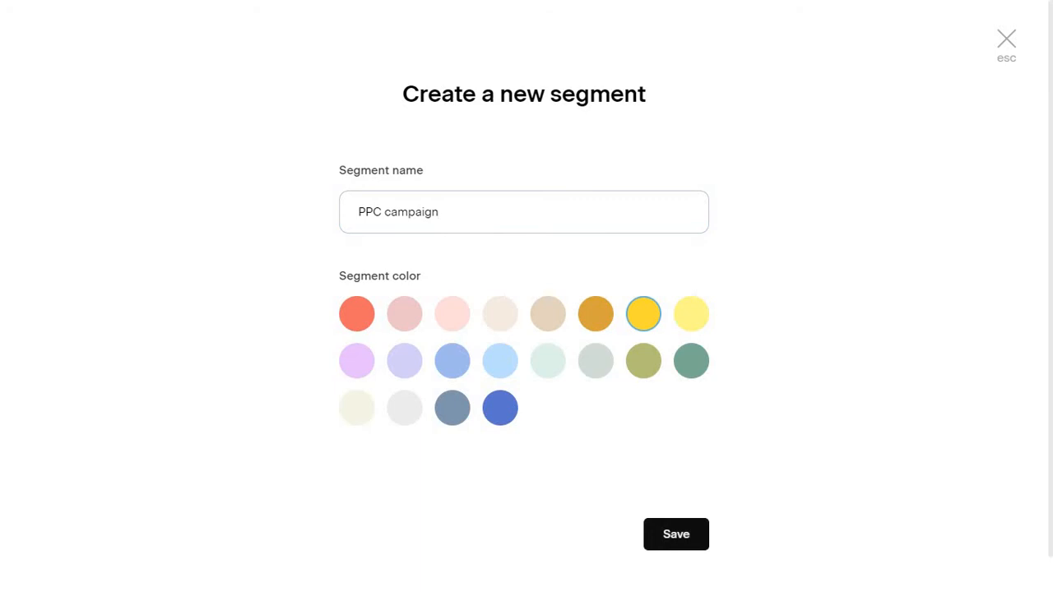
click(684, 541)
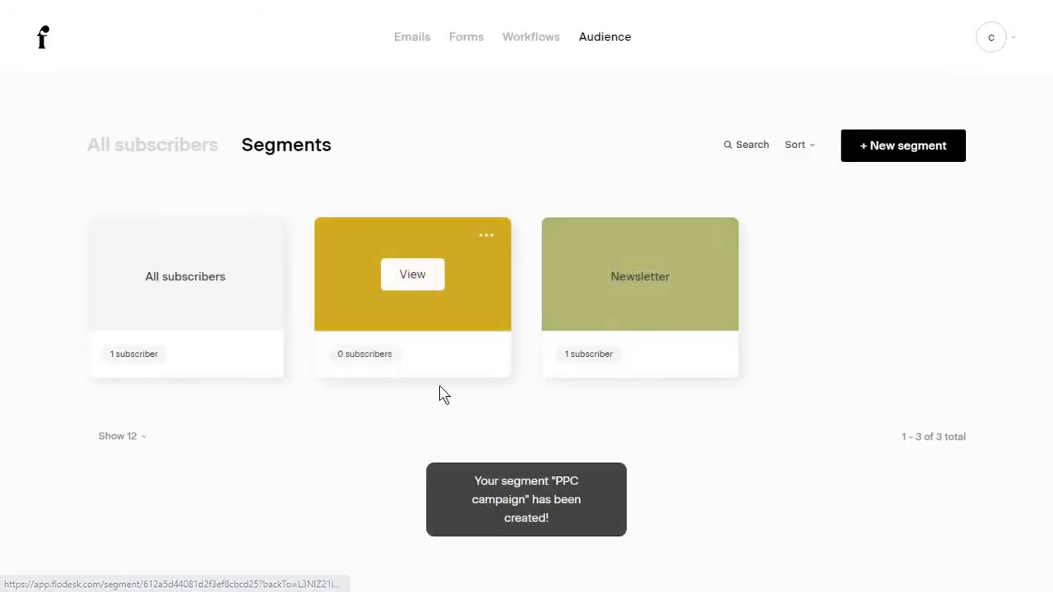
Open the empty PPC campaign segment and look at its add-subscriber, sort and filter options.
click(437, 285)
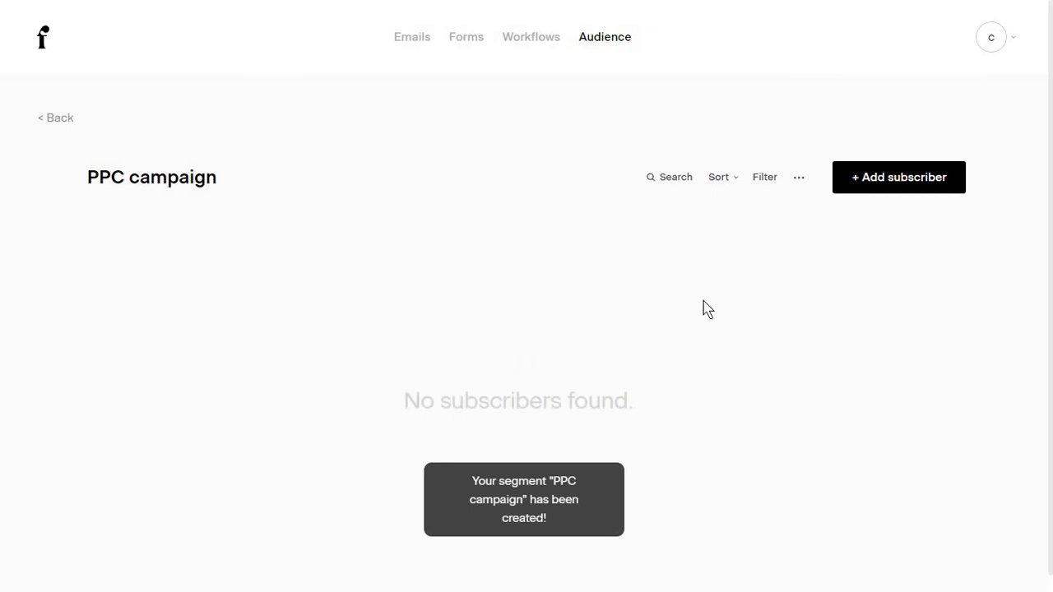
click(854, 193)
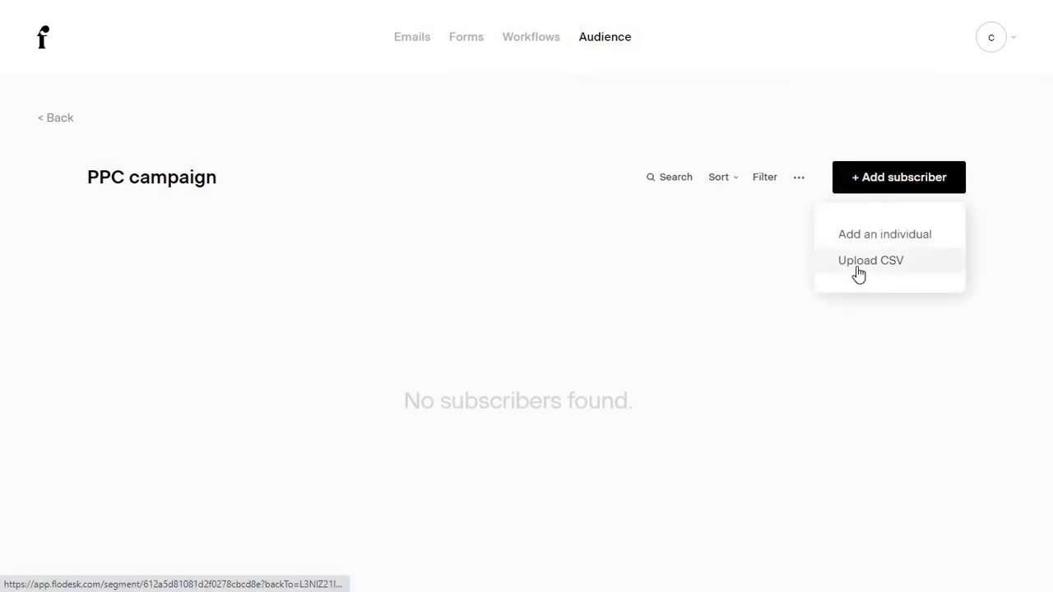
click(594, 236)
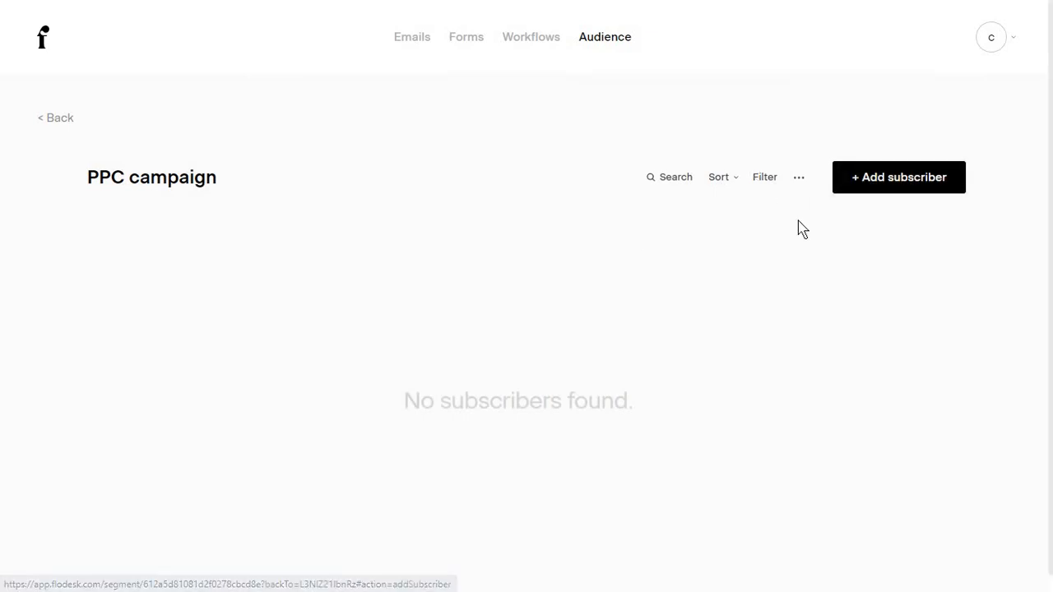
click(727, 179)
click(773, 180)
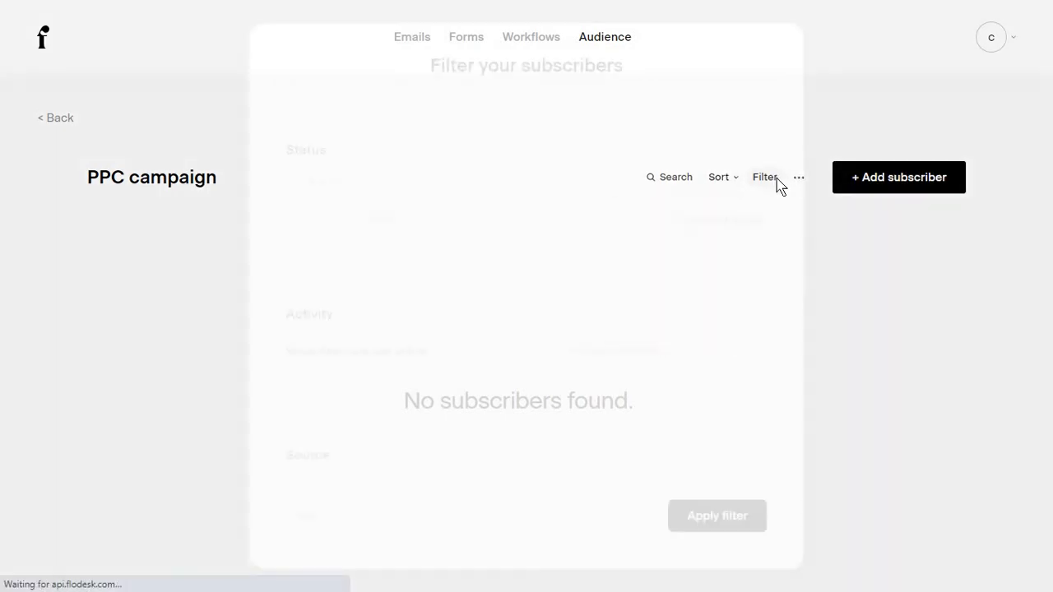
scroll(576, 288, down, 5)
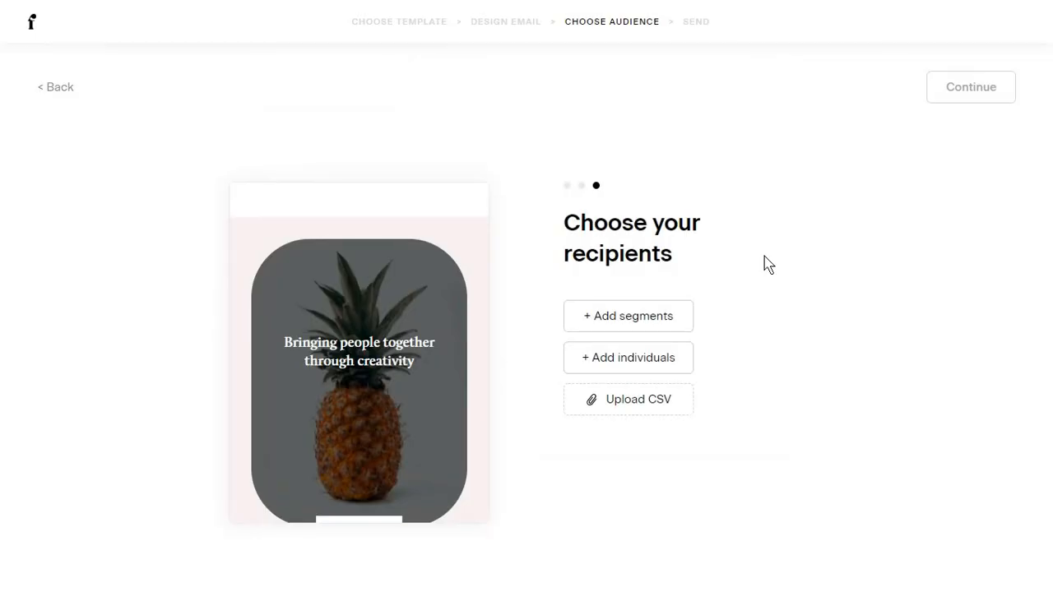
Include the Newsletter segment and exclude the PPC campaign segment, leaving 1 recipient.
click(629, 320)
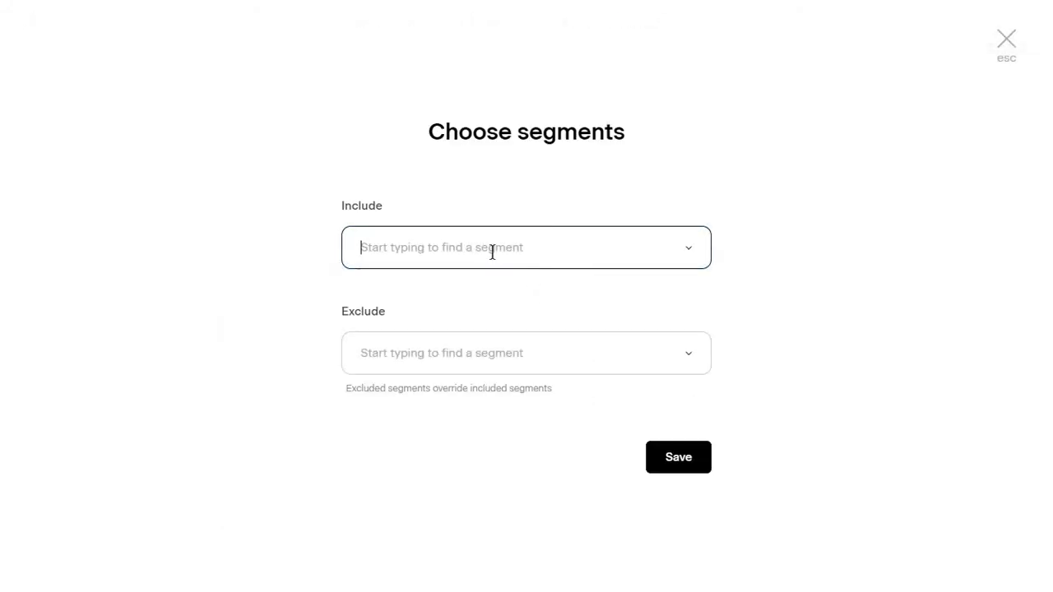
text(ne)
click(433, 321)
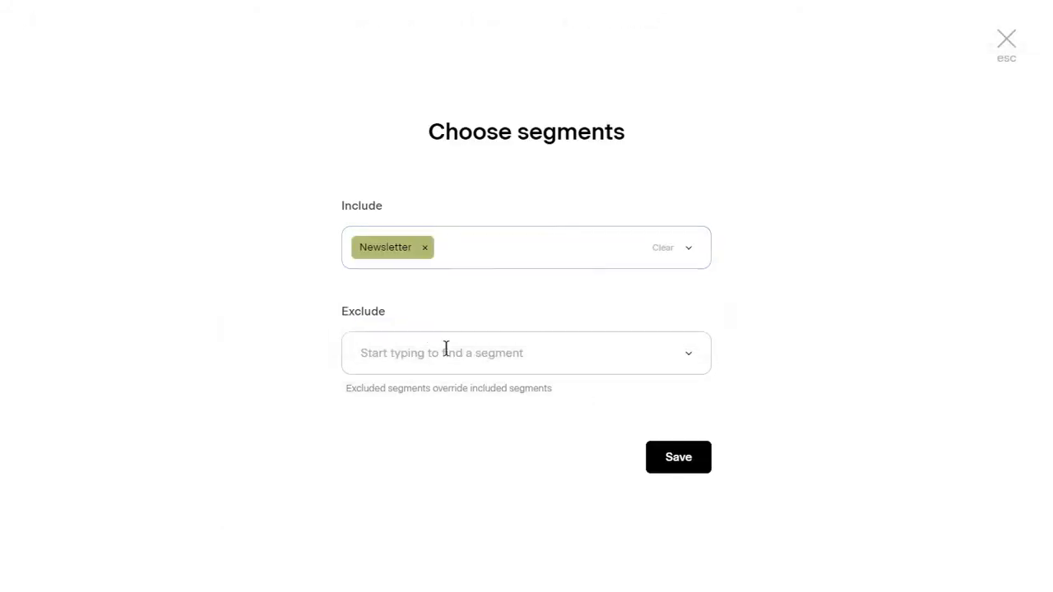
click(469, 358)
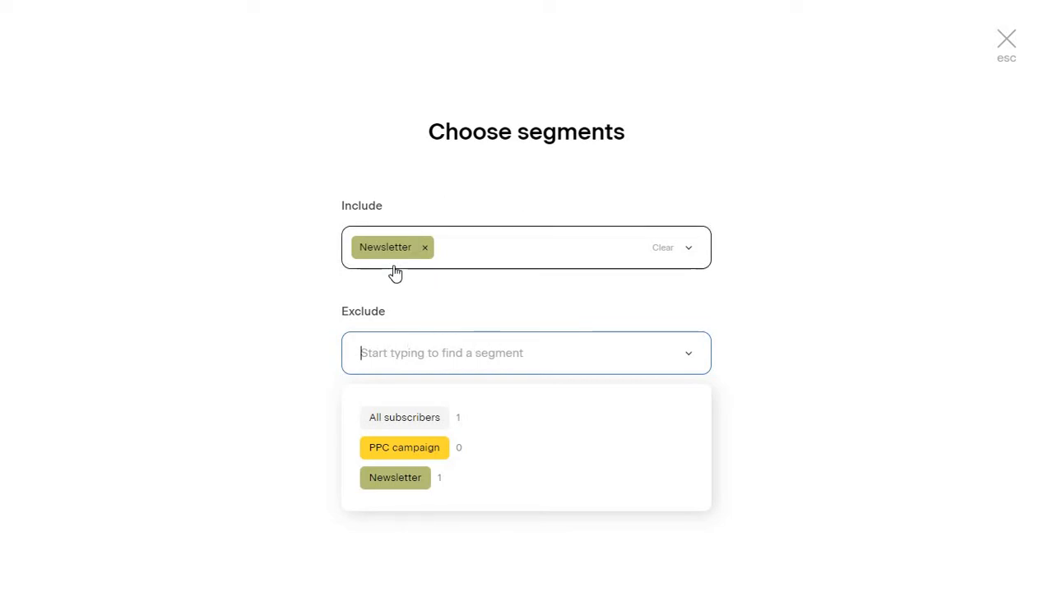
click(439, 448)
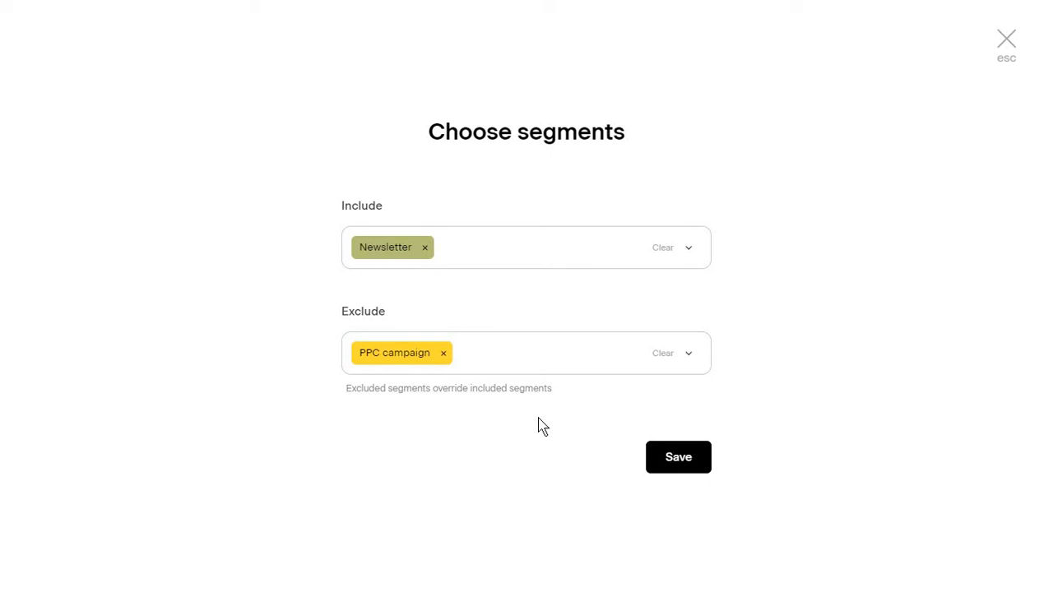
click(658, 469)
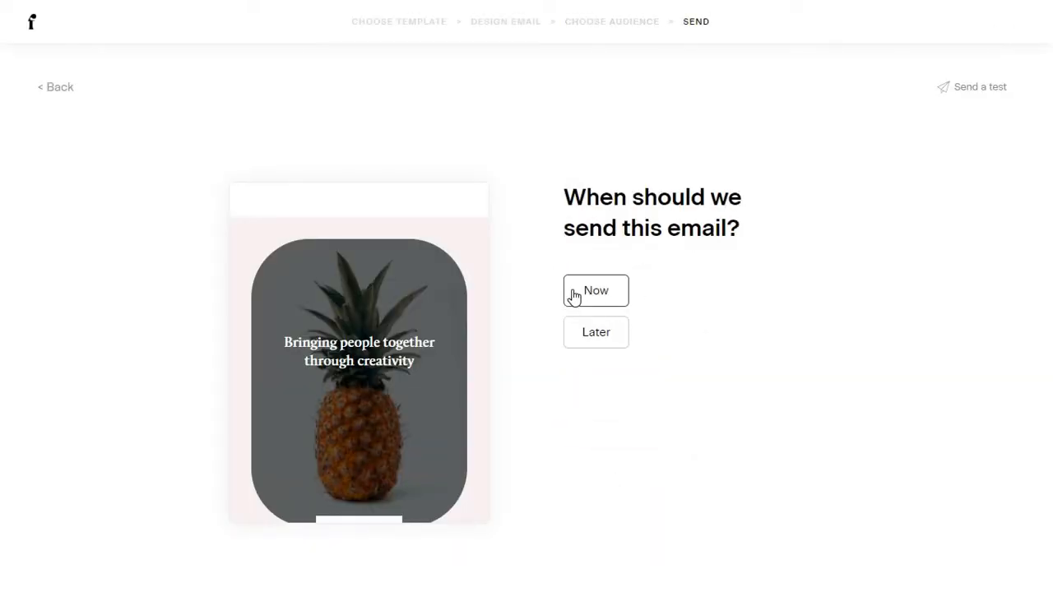
Schedule the email for later on Tuesday, Aug 31 at the best afternoon time, 1:40 pm.
click(615, 336)
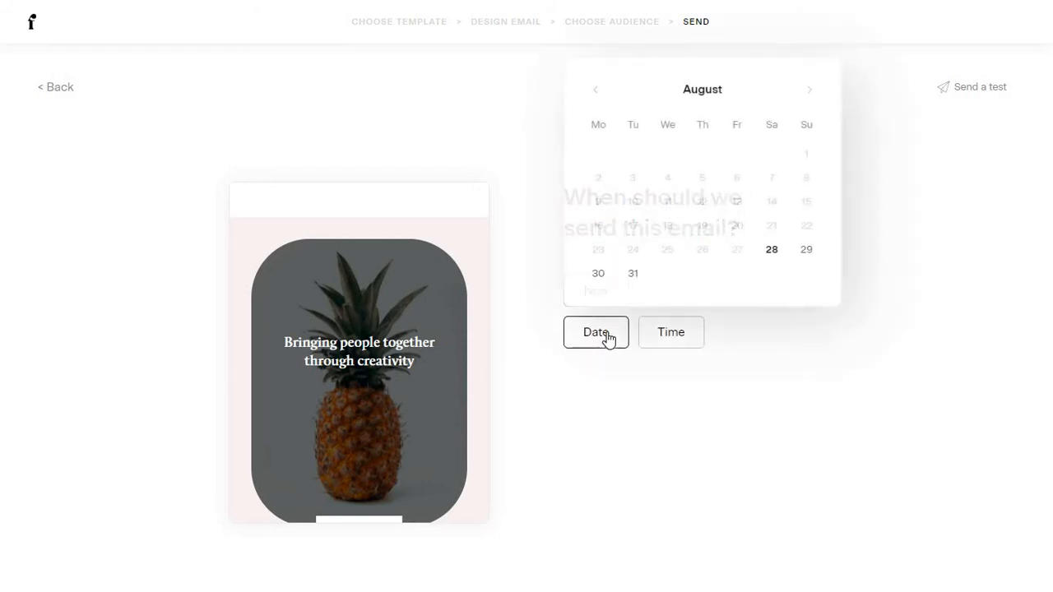
click(635, 275)
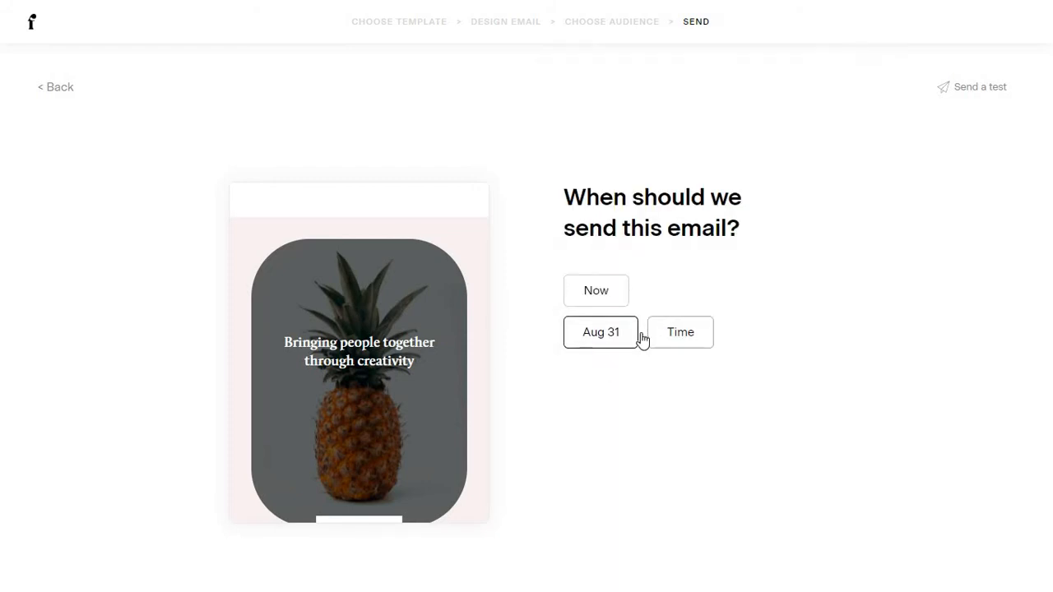
click(710, 448)
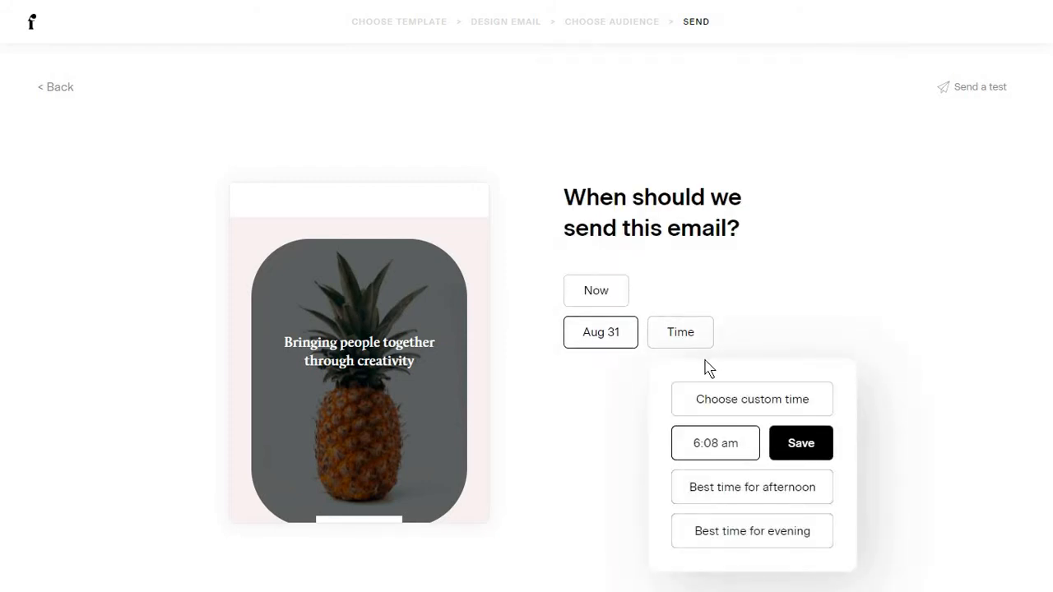
click(750, 489)
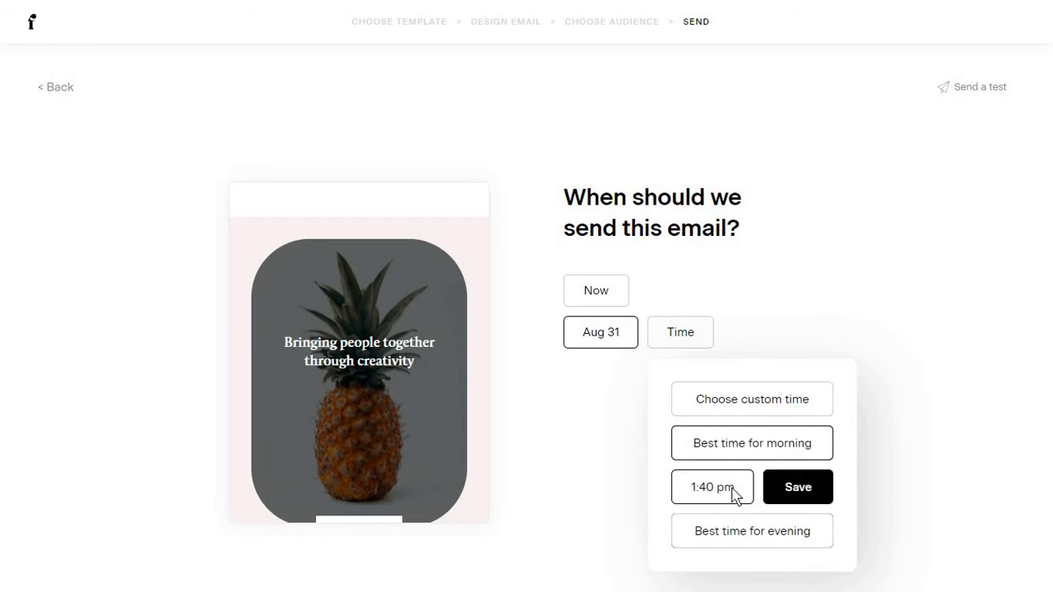
click(792, 494)
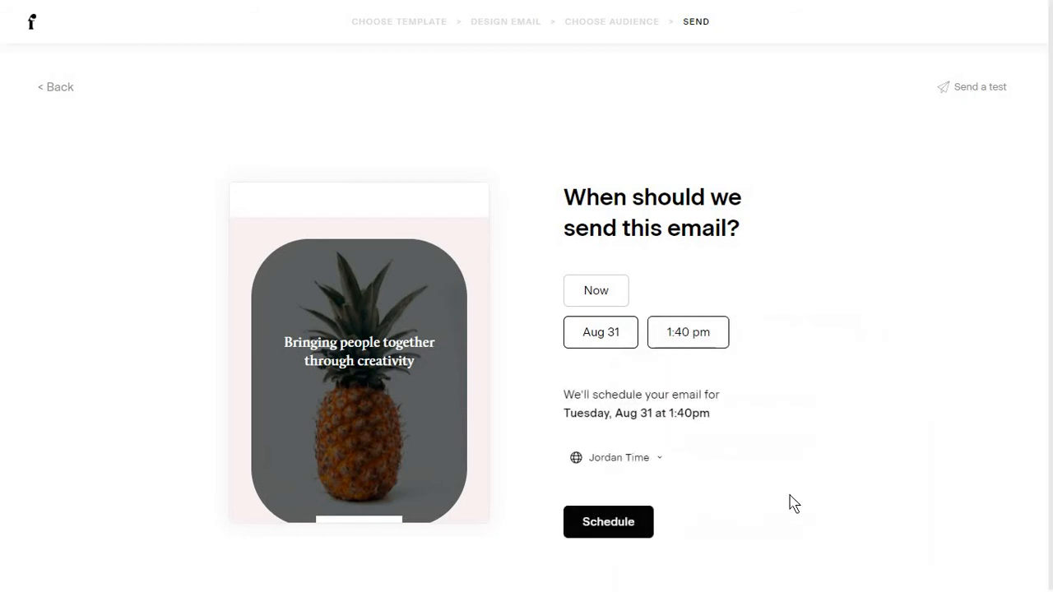
Keep Jordan Time as the timezone, then request scheduling and cancel the confirmation.
scroll(688, 399, down, 5)
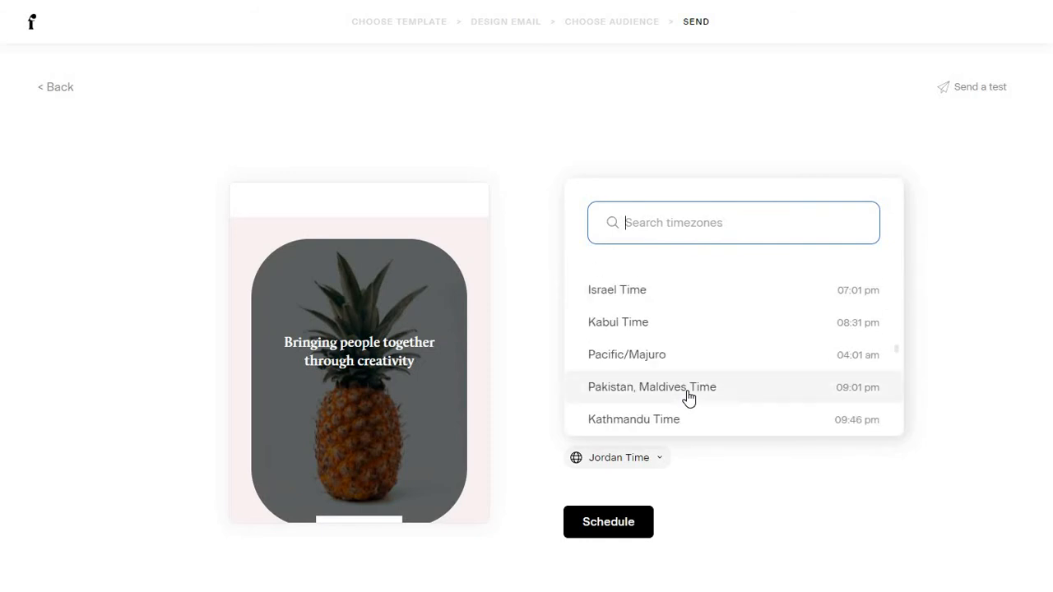
click(654, 443)
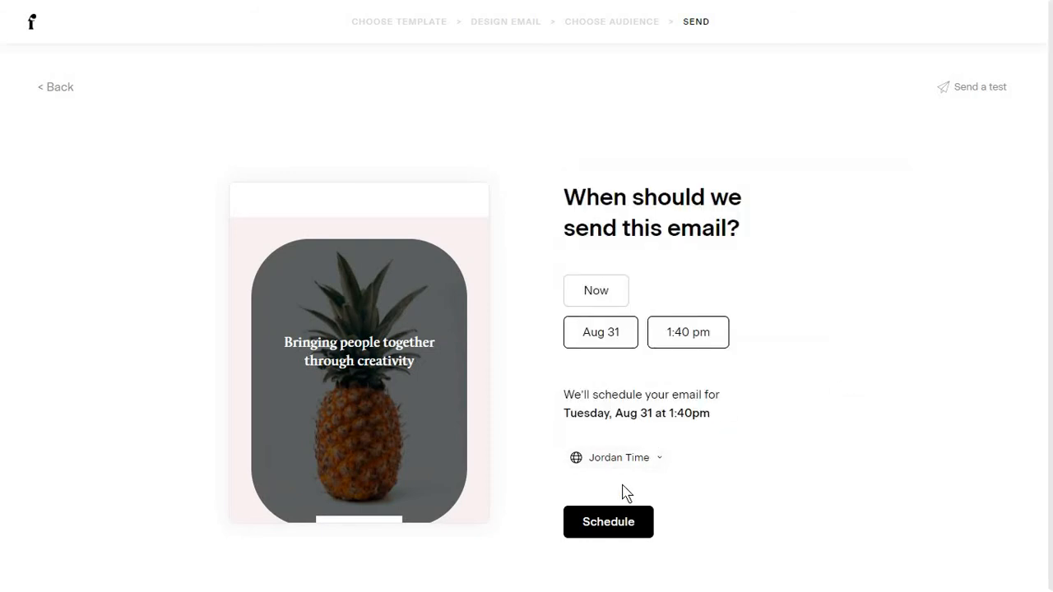
click(650, 460)
scroll(662, 339, down, 5)
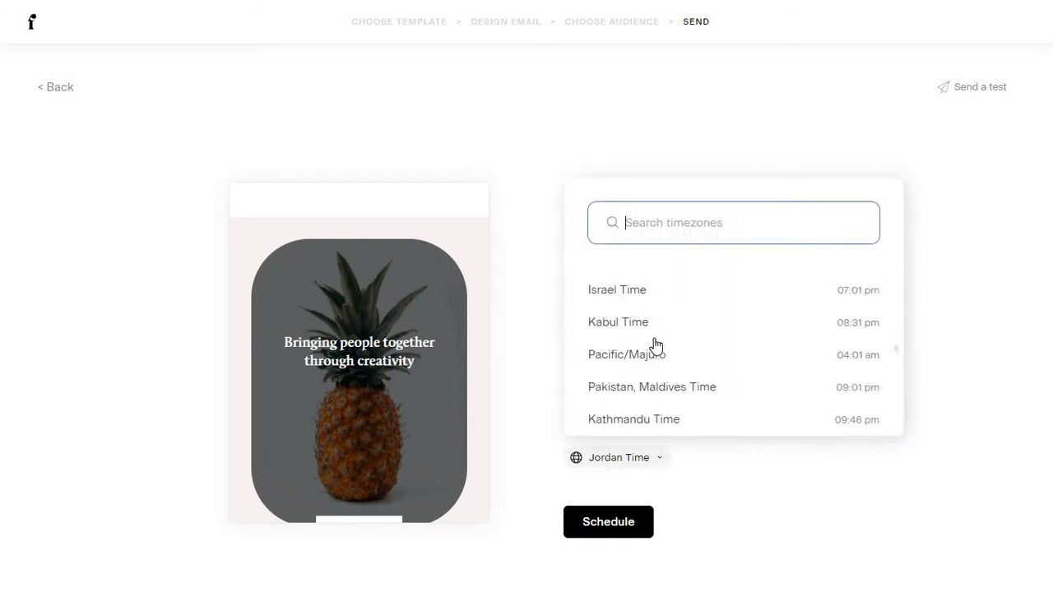
scroll(656, 346, down, 3)
click(608, 522)
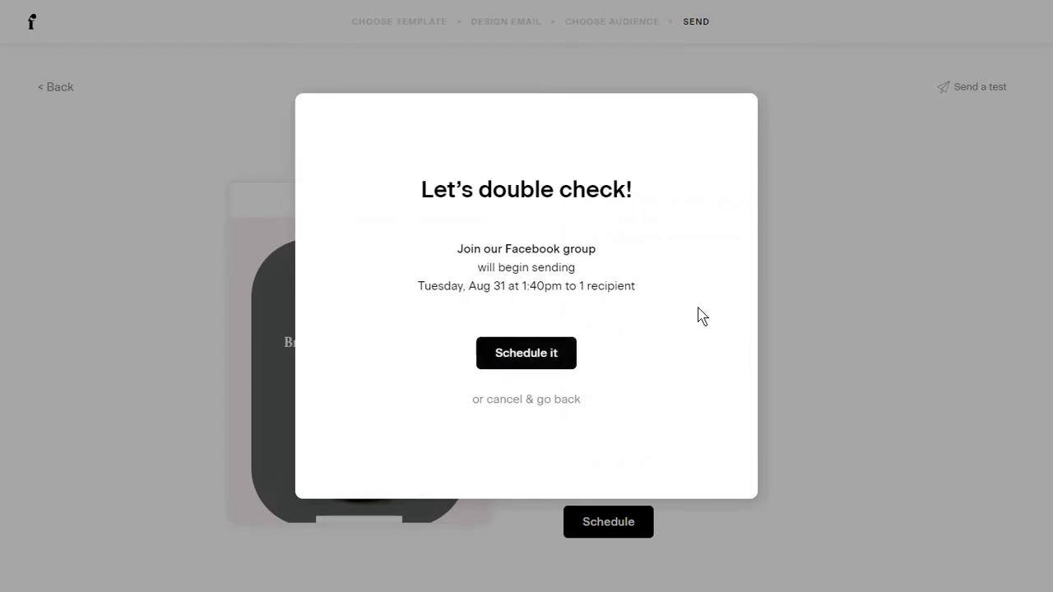
click(545, 353)
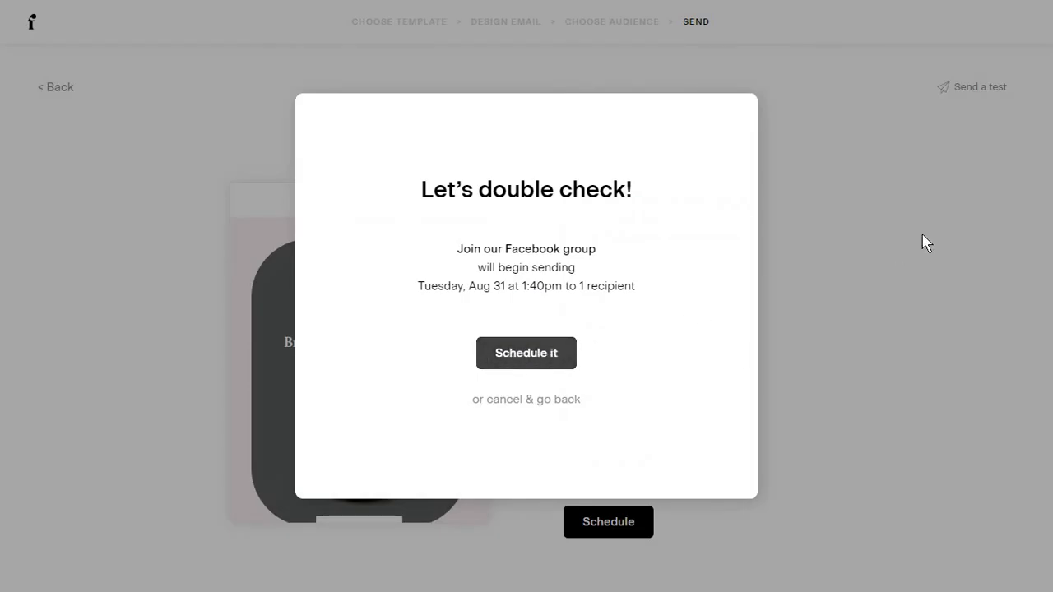
click(559, 401)
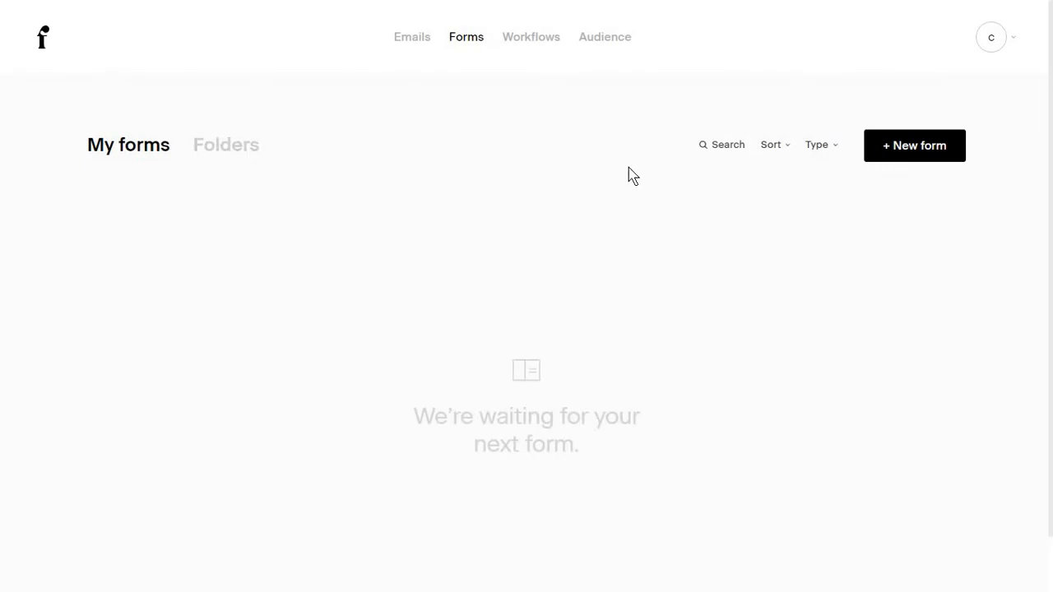
Start a new form and browse the form template gallery.
click(900, 148)
scroll(364, 311, down, 10)
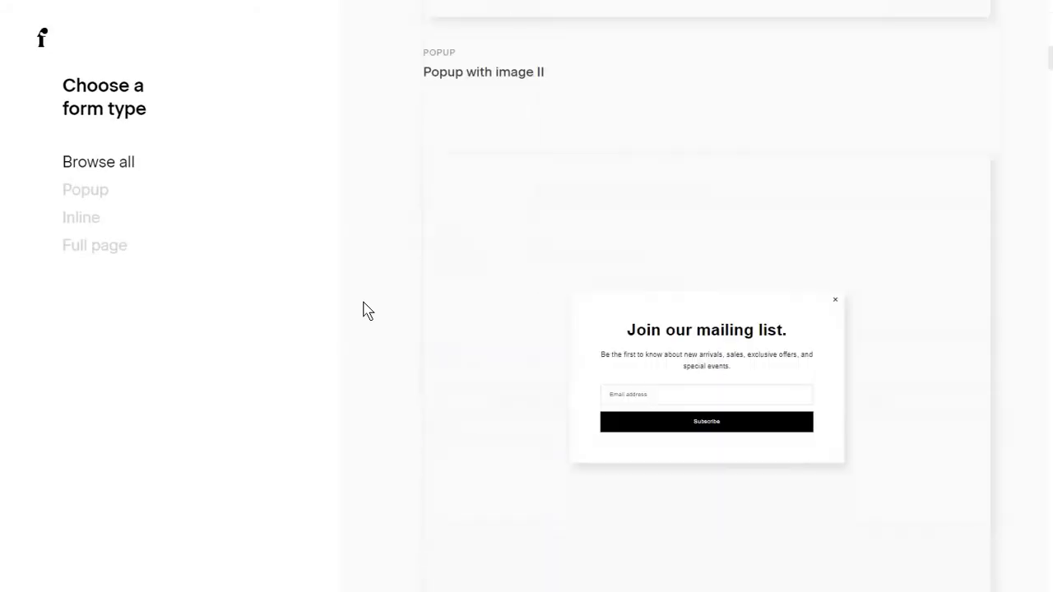
scroll(365, 310, up, 3)
scroll(365, 310, down, 8)
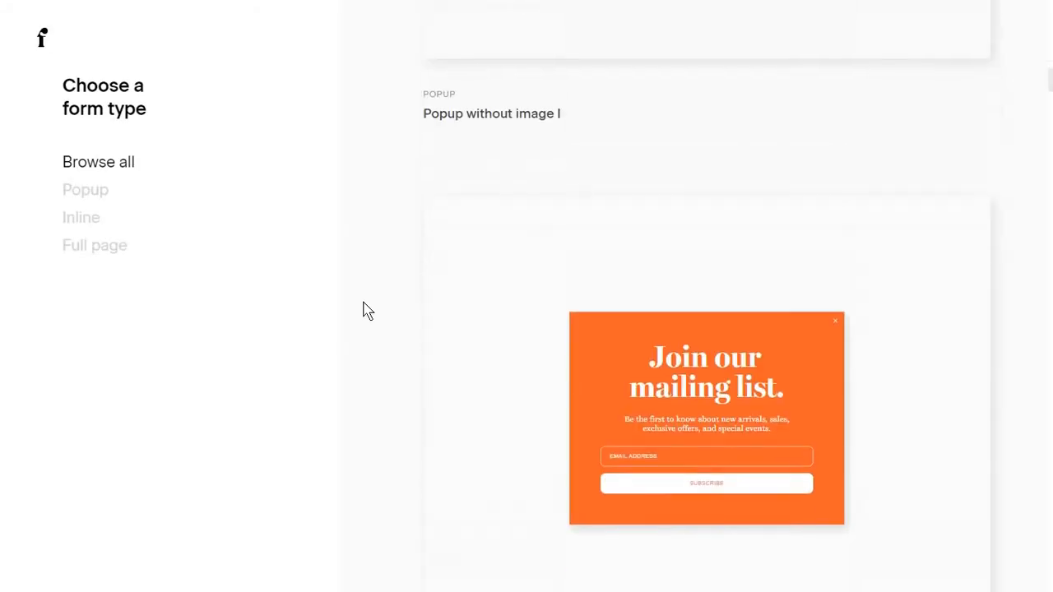
scroll(368, 311, down, 8)
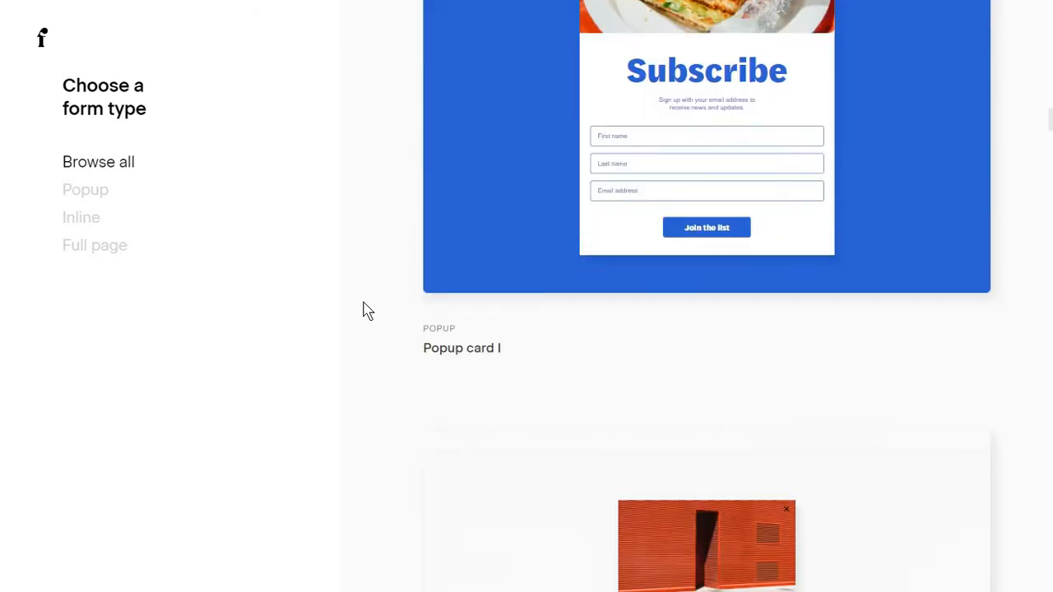
scroll(368, 311, down, 9)
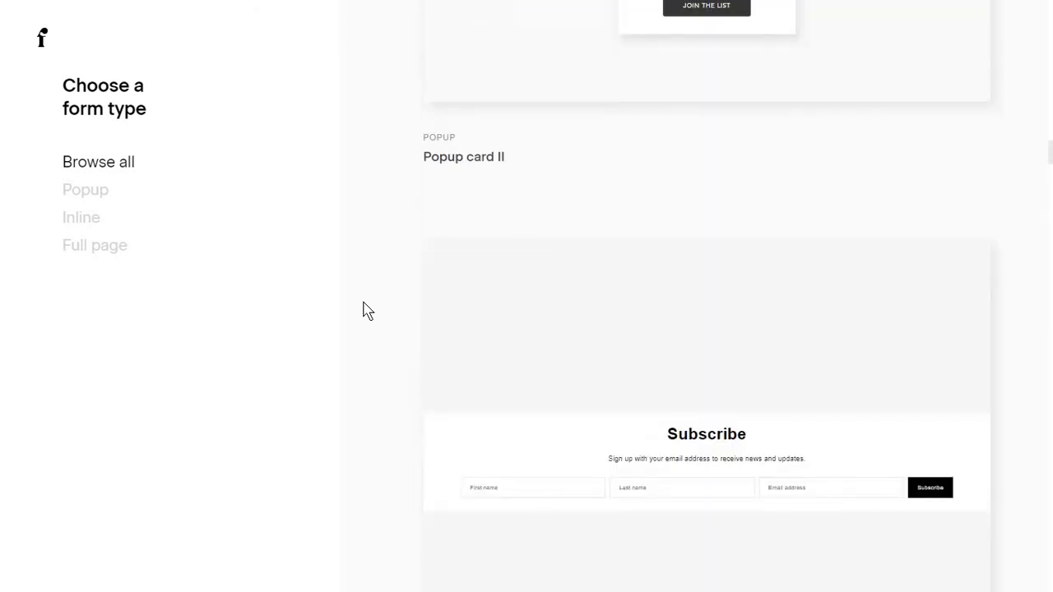
scroll(368, 311, up, 9)
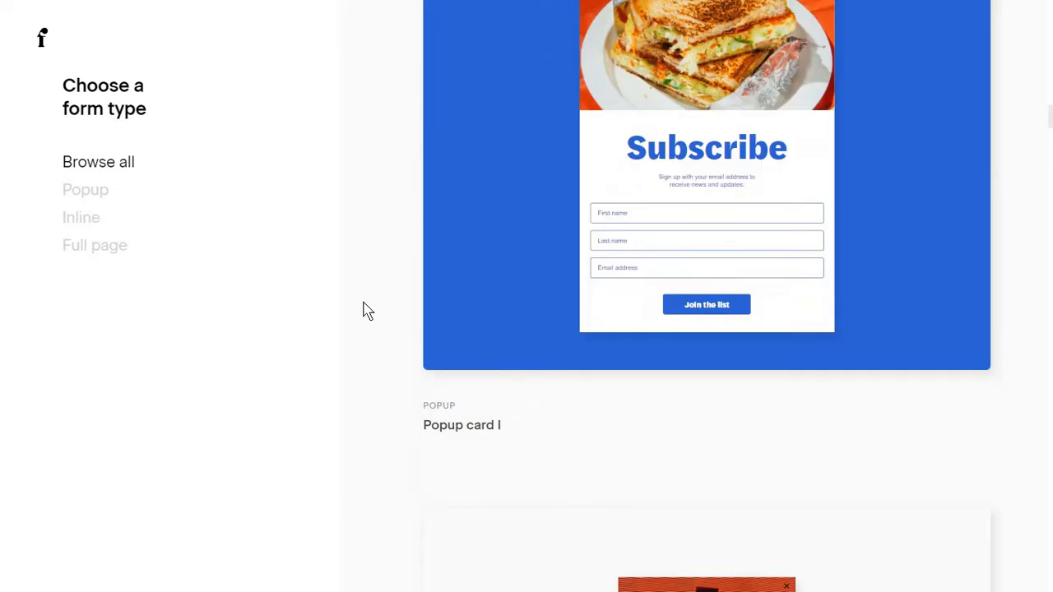
scroll(368, 311, down, 7)
scroll(368, 311, down, 5)
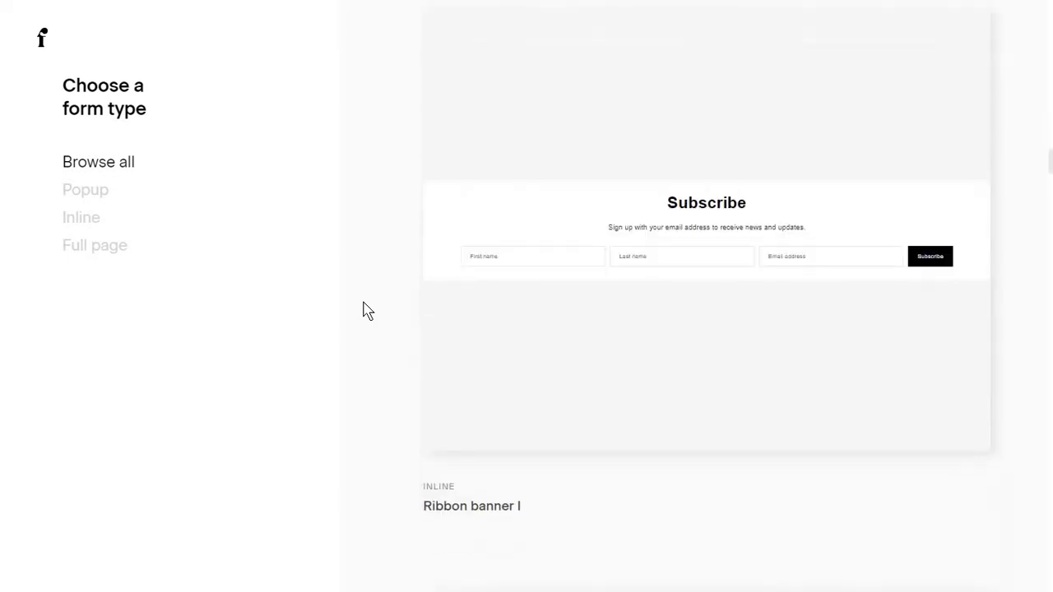
scroll(368, 311, up, 3)
scroll(582, 283, down, 3)
scroll(368, 274, down, 4)
scroll(367, 275, down, 3)
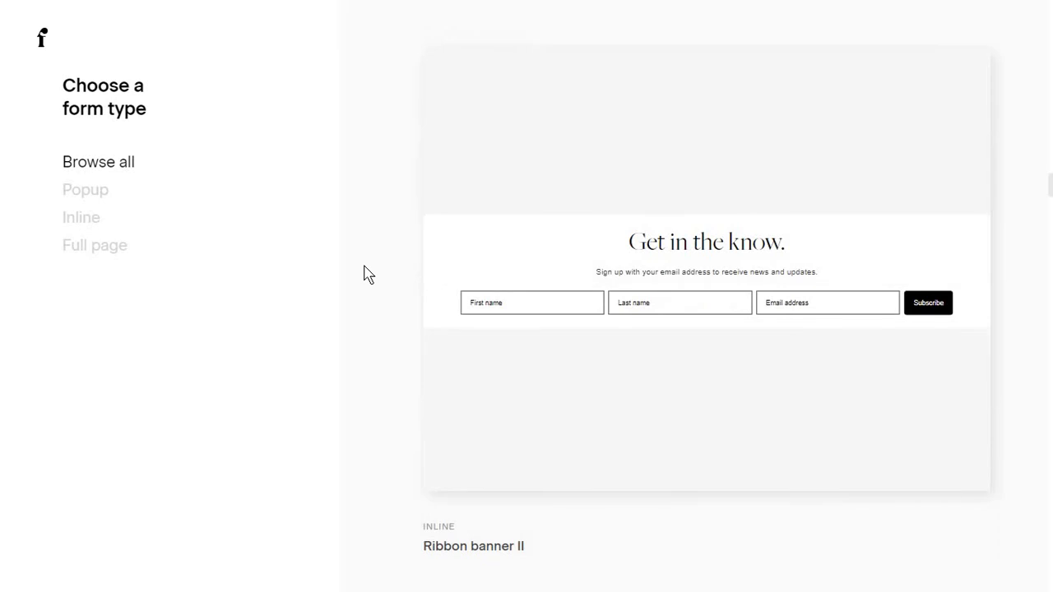
scroll(368, 275, down, 20)
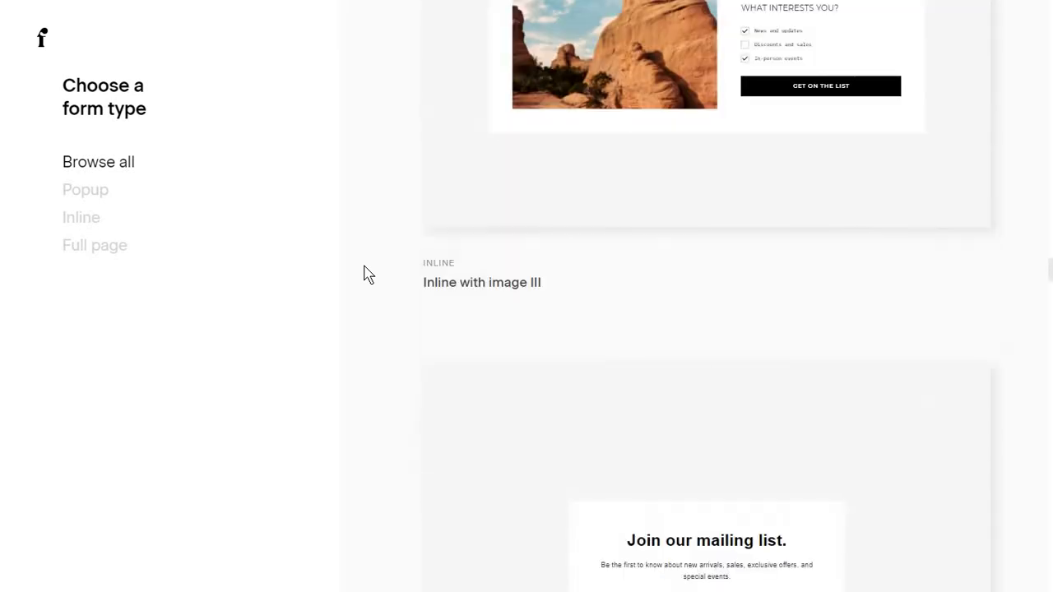
scroll(368, 275, down, 20)
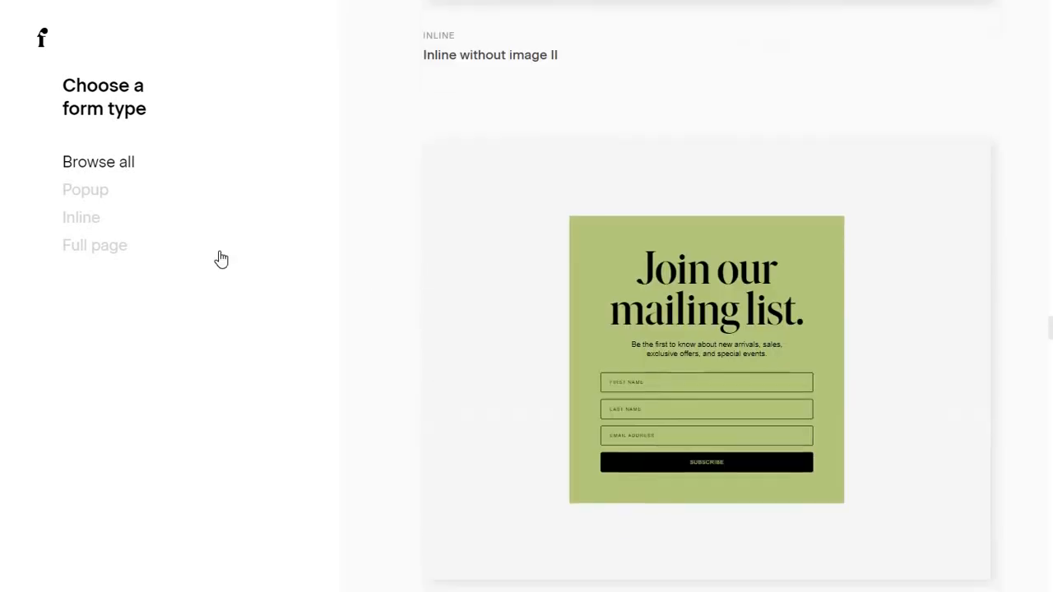
Filter to Full page templates and customize the Full page with image II template.
click(122, 246)
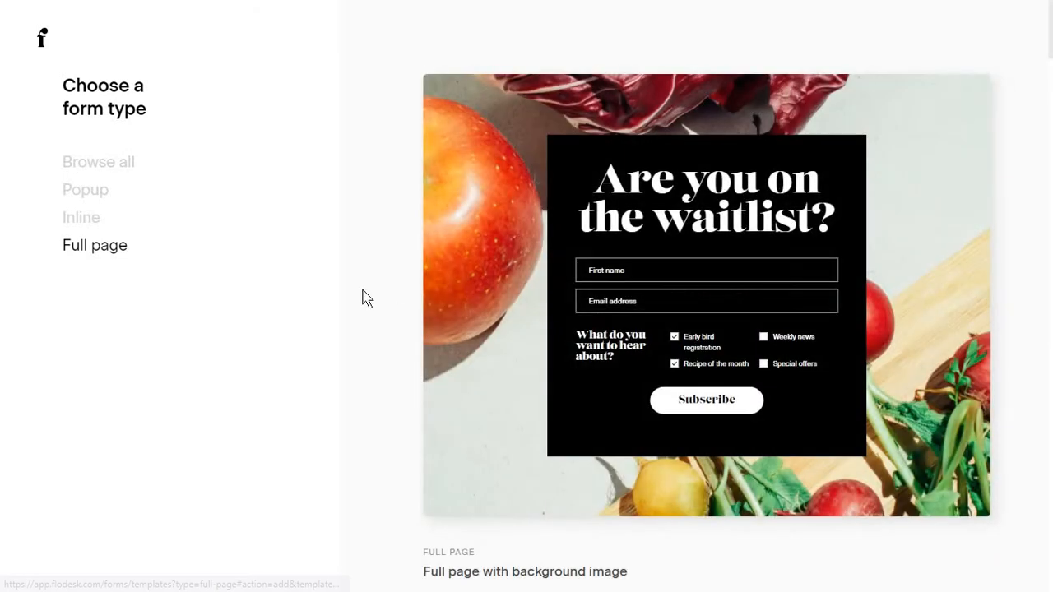
scroll(366, 298, down, 4)
scroll(367, 299, down, 12)
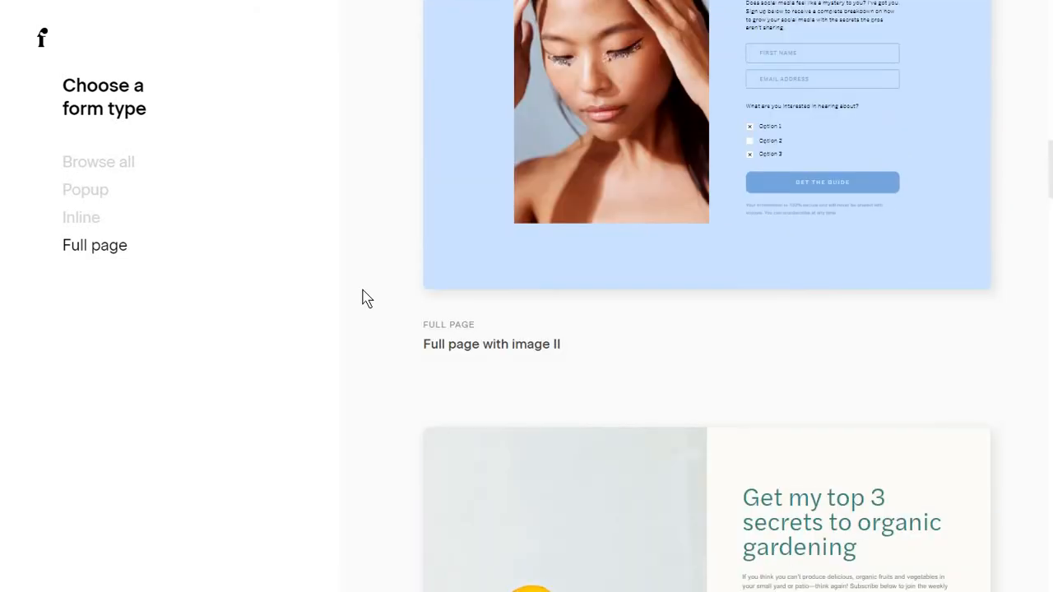
scroll(395, 292, down, 3)
scroll(423, 288, up, 6)
click(752, 315)
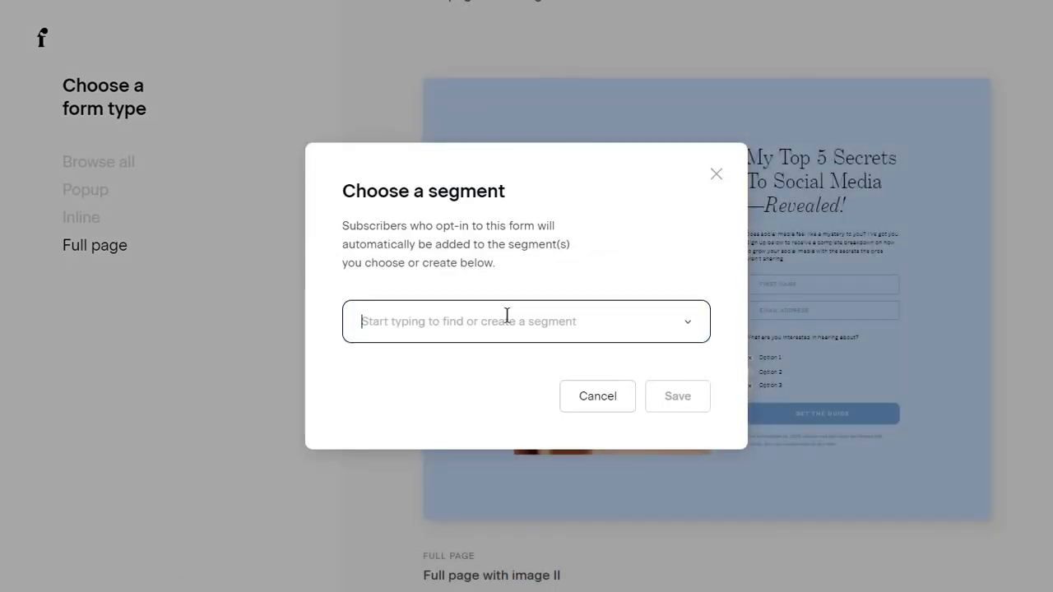
Create a new 'Website' segment for the form's subscribers and save to create the form.
click(454, 313)
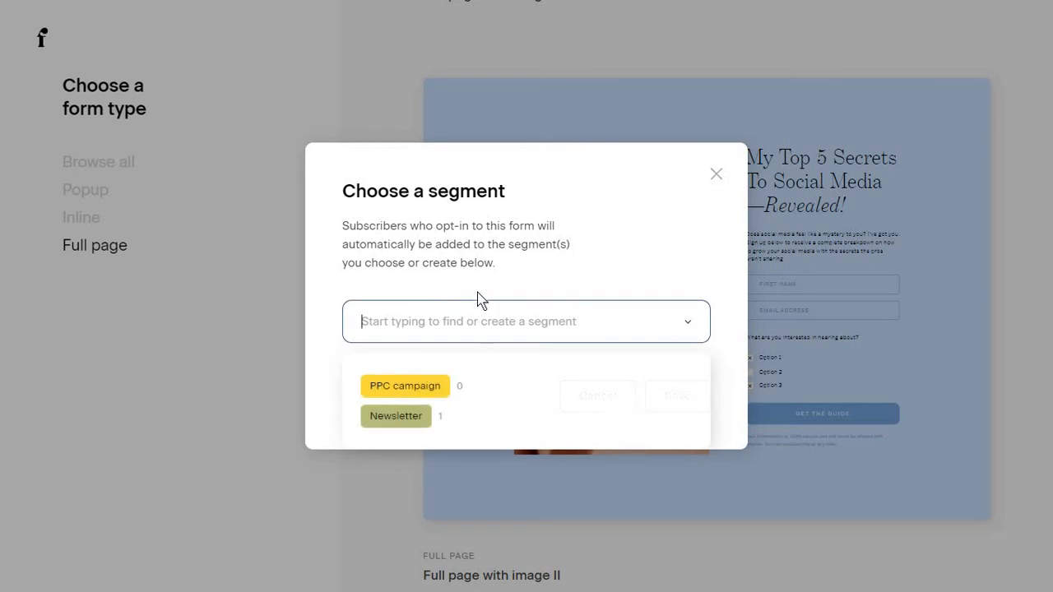
click(478, 293)
click(424, 321)
text(Website)
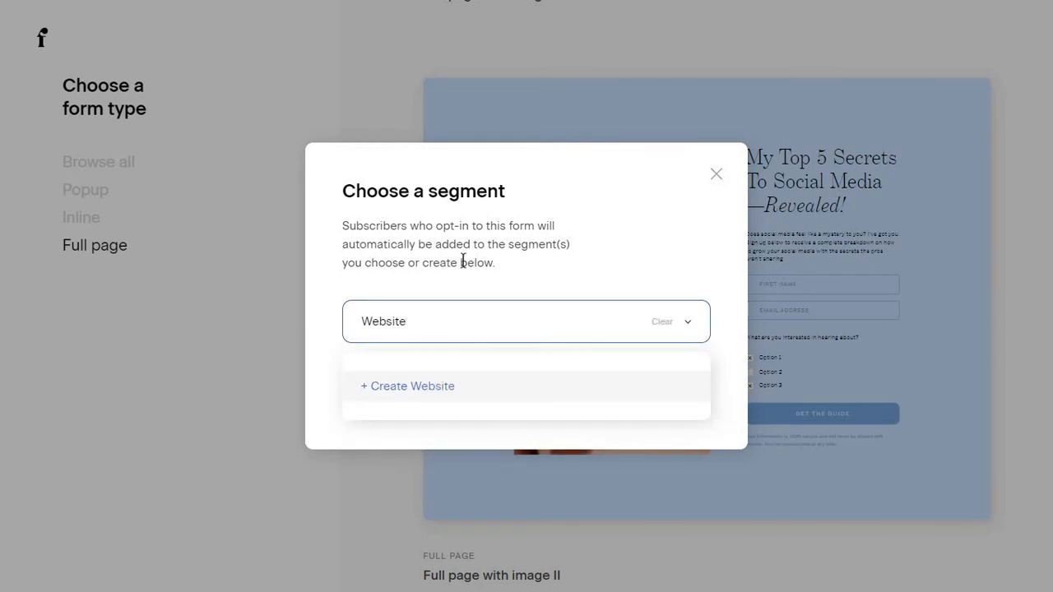
key(Return)
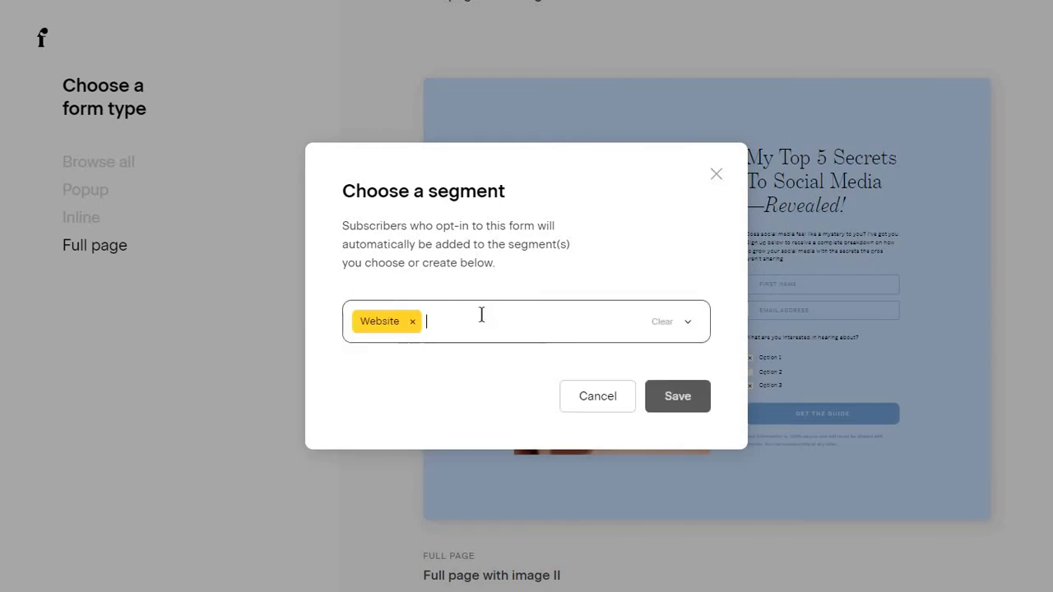
click(482, 315)
click(515, 288)
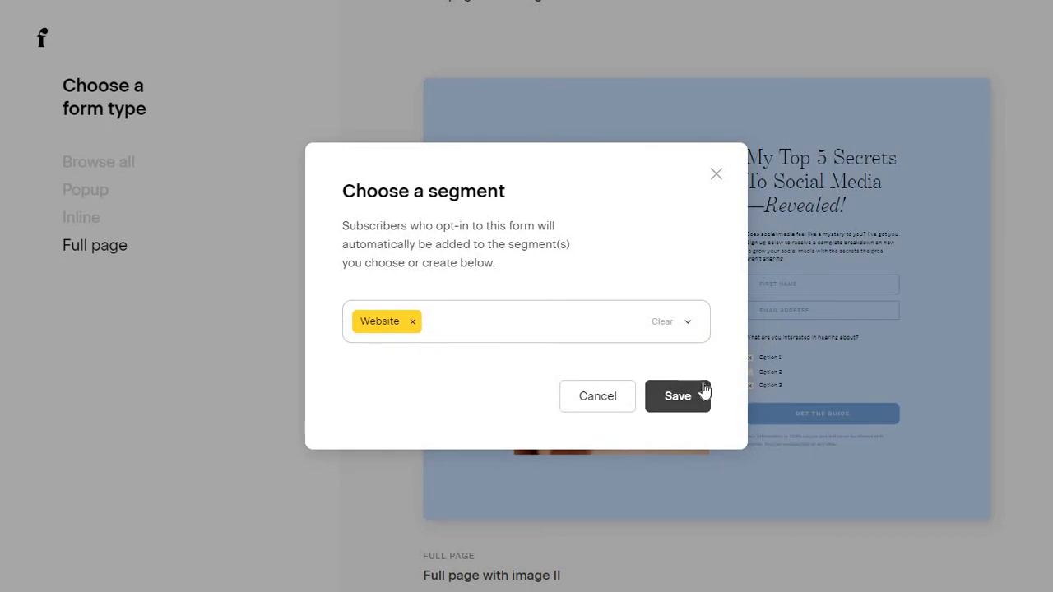
click(703, 388)
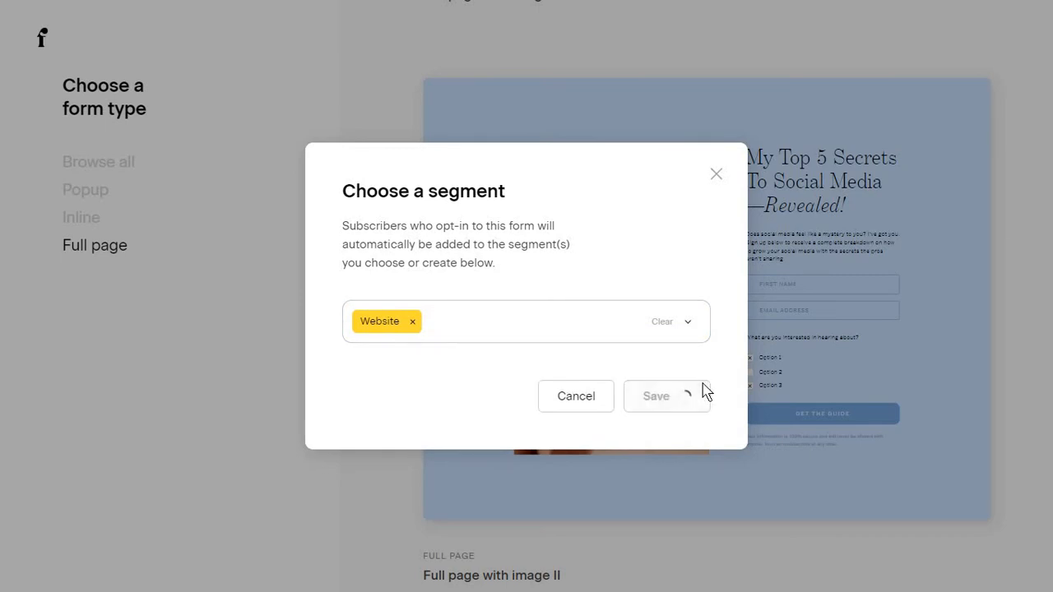
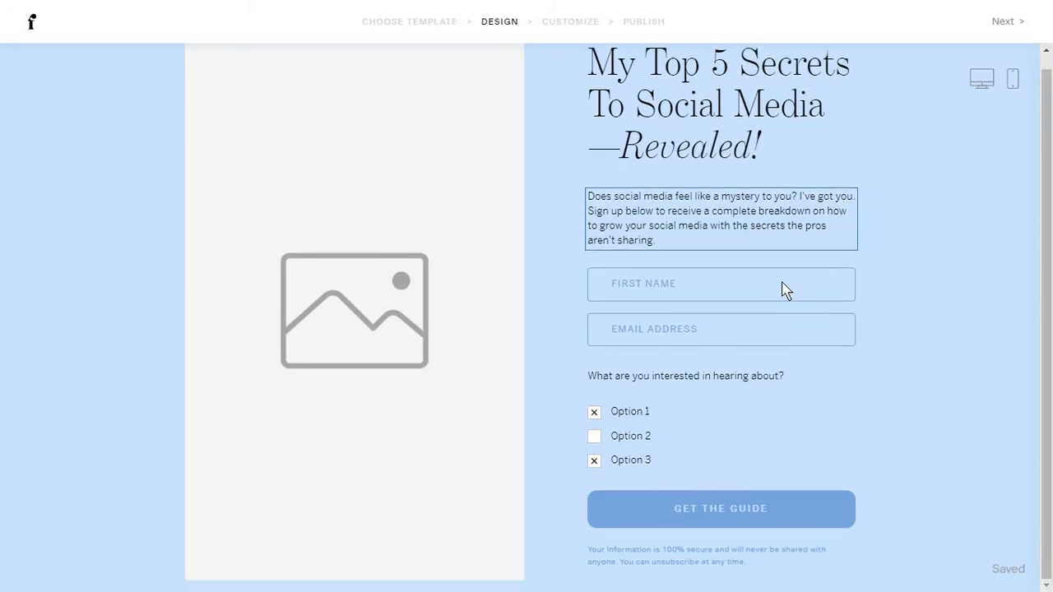
Put the animated sheep GIF from the Giphy tab into the form's empty image block.
click(391, 253)
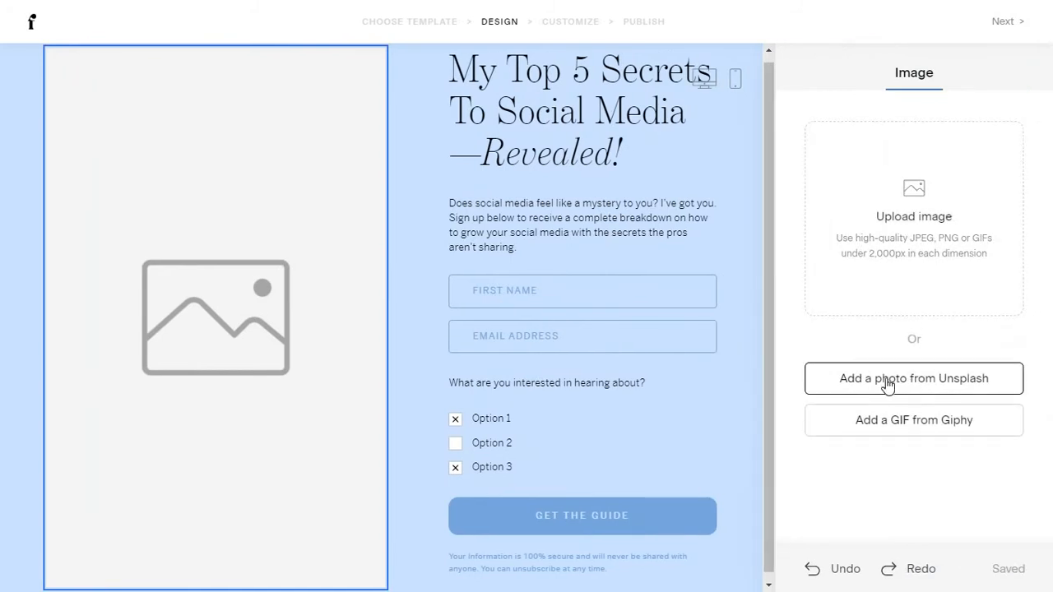
click(886, 387)
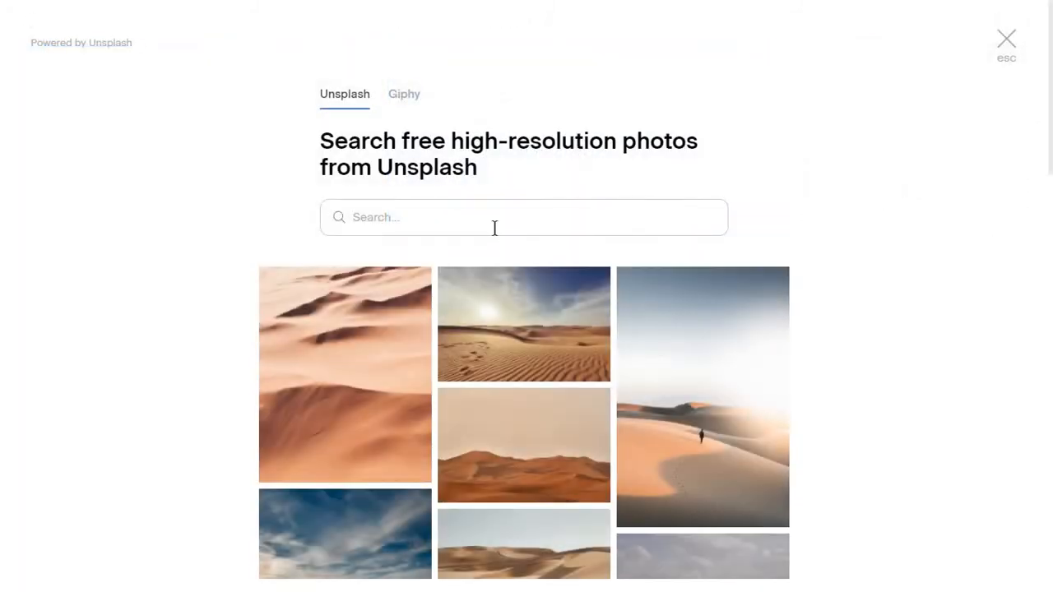
click(405, 94)
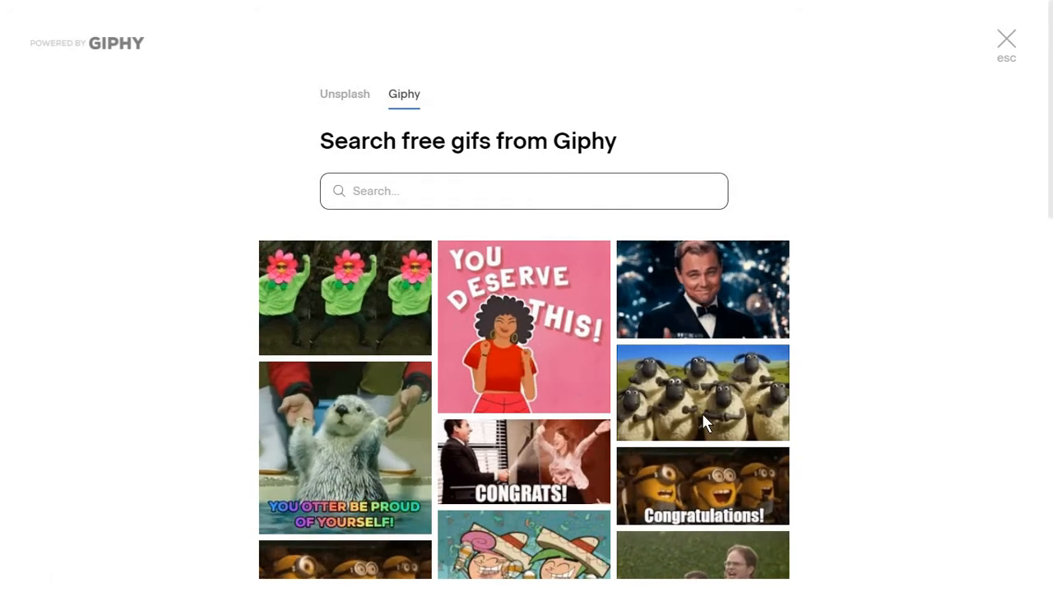
click(703, 412)
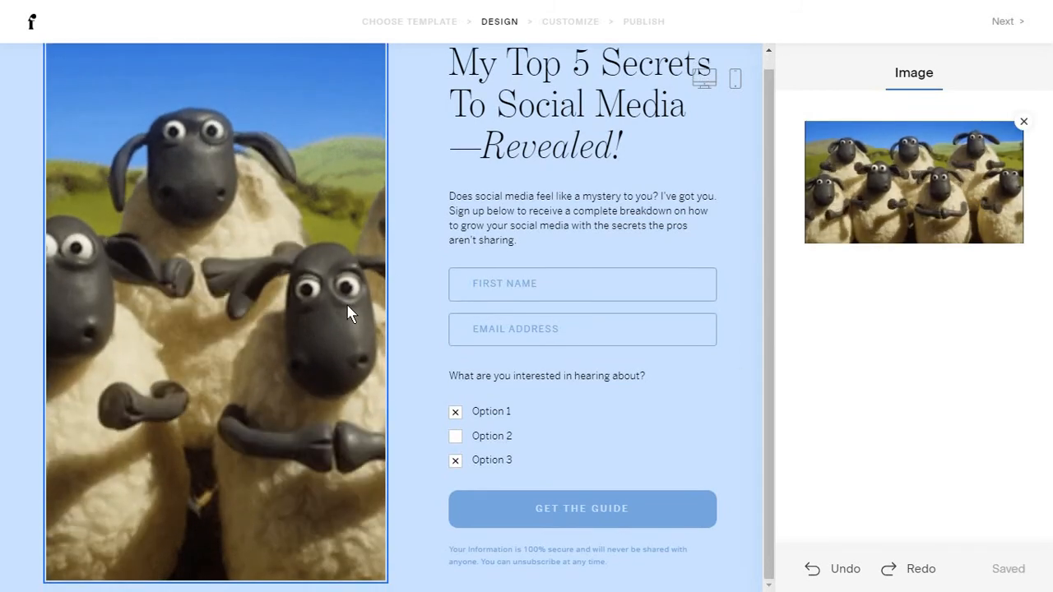
Inspect the settings of the form's headline and description text.
scroll(346, 303, up, 1)
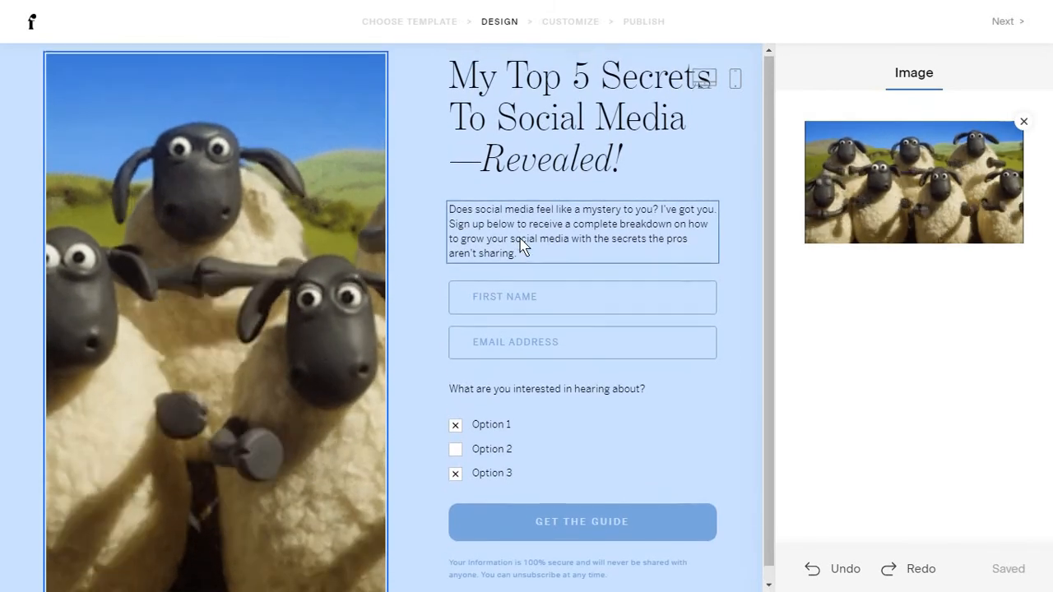
click(634, 155)
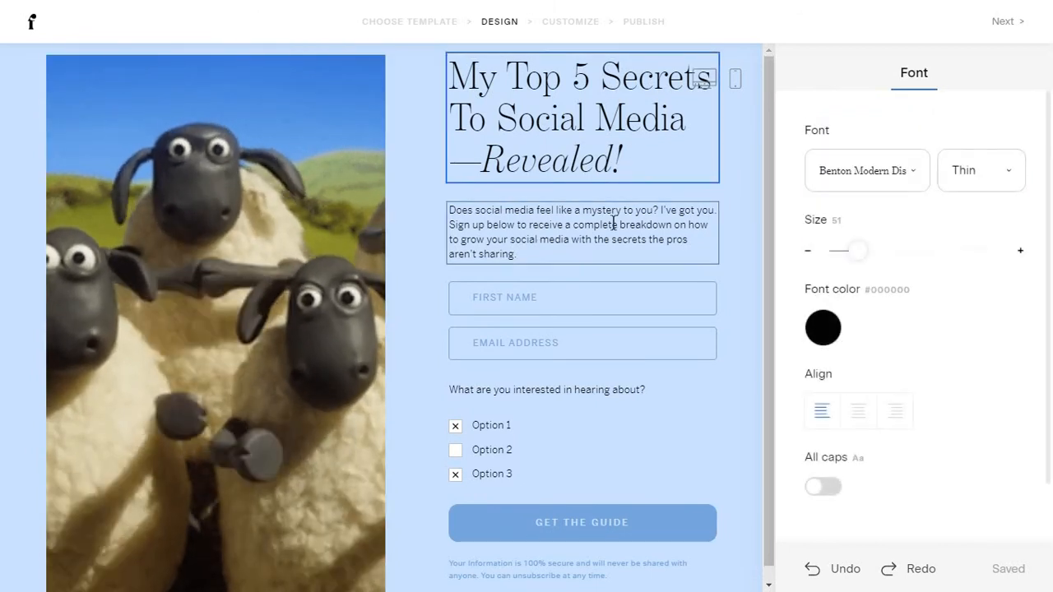
click(607, 251)
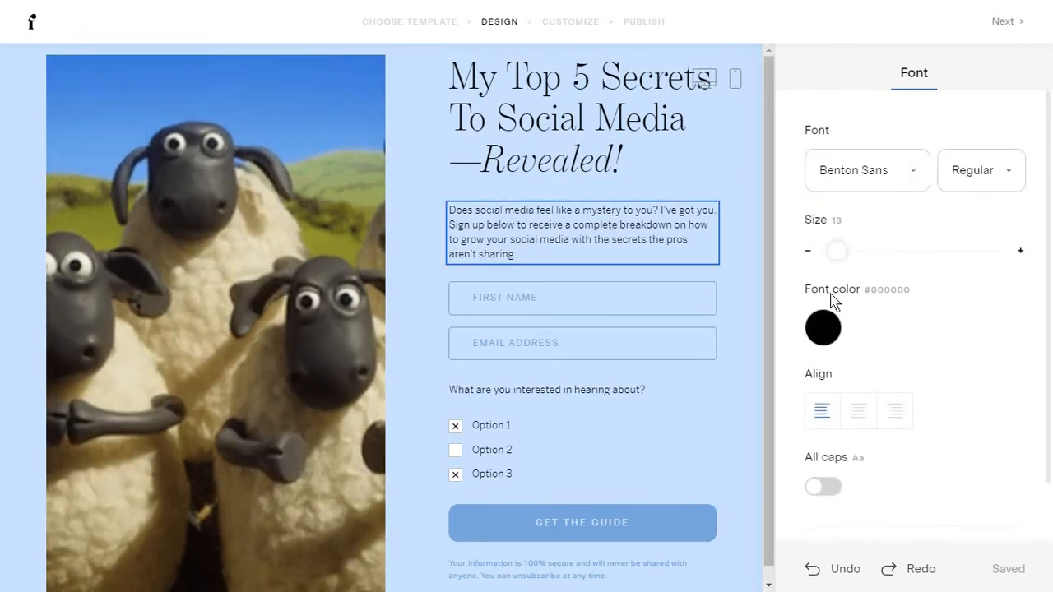
scroll(833, 302, down, 1)
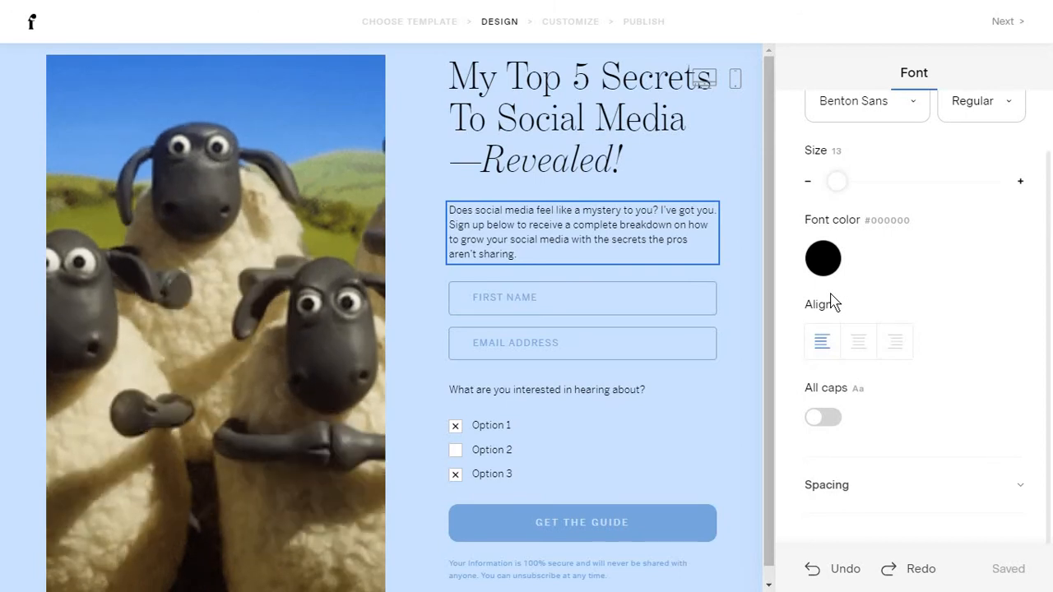
scroll(833, 302, up, 1)
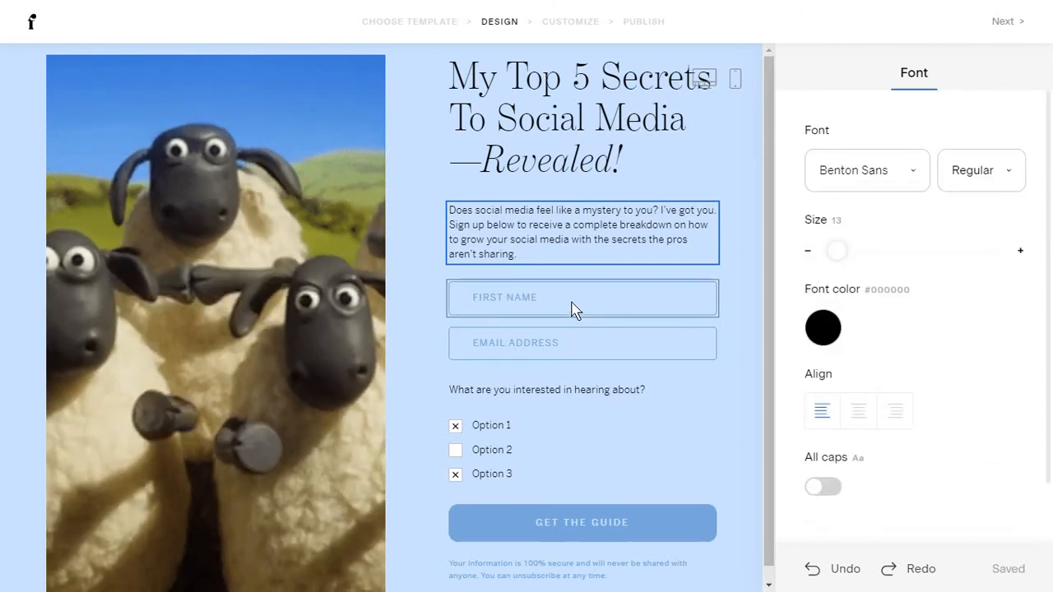
Check the First Name field's edit options, then bring up the whole-form Form panel.
click(573, 303)
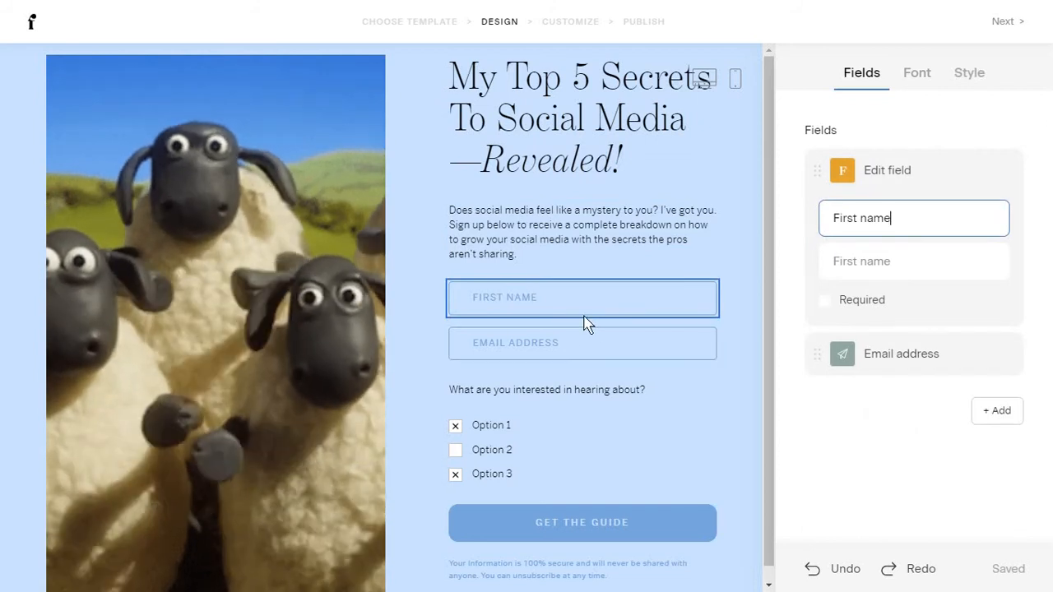
scroll(584, 325, down, 1)
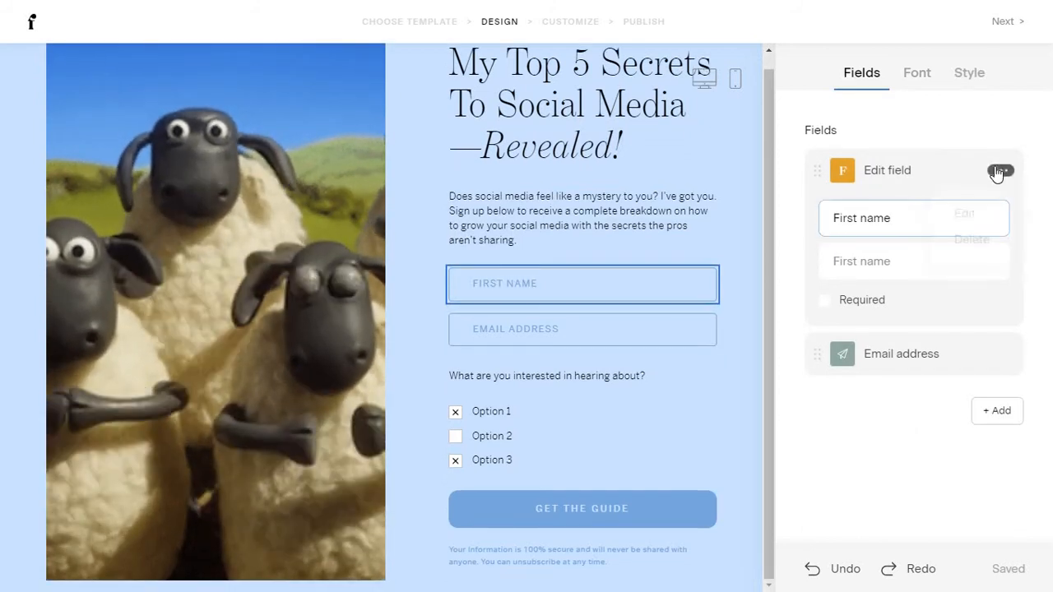
click(970, 213)
click(648, 207)
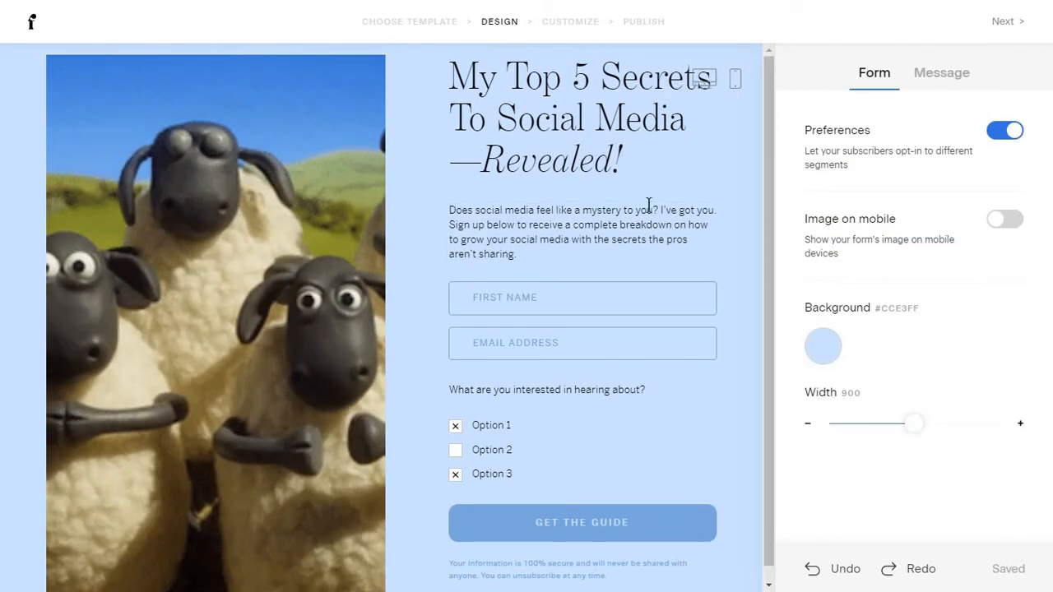
click(746, 245)
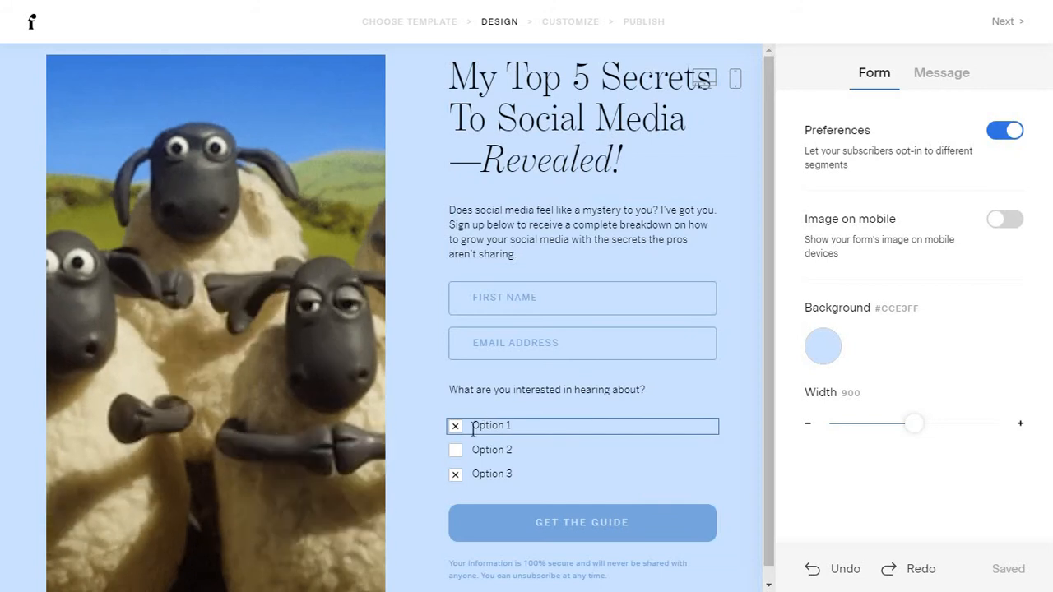
Rename preference Option 1 to 'Women' and Option 2 to 'Men'.
click(474, 427)
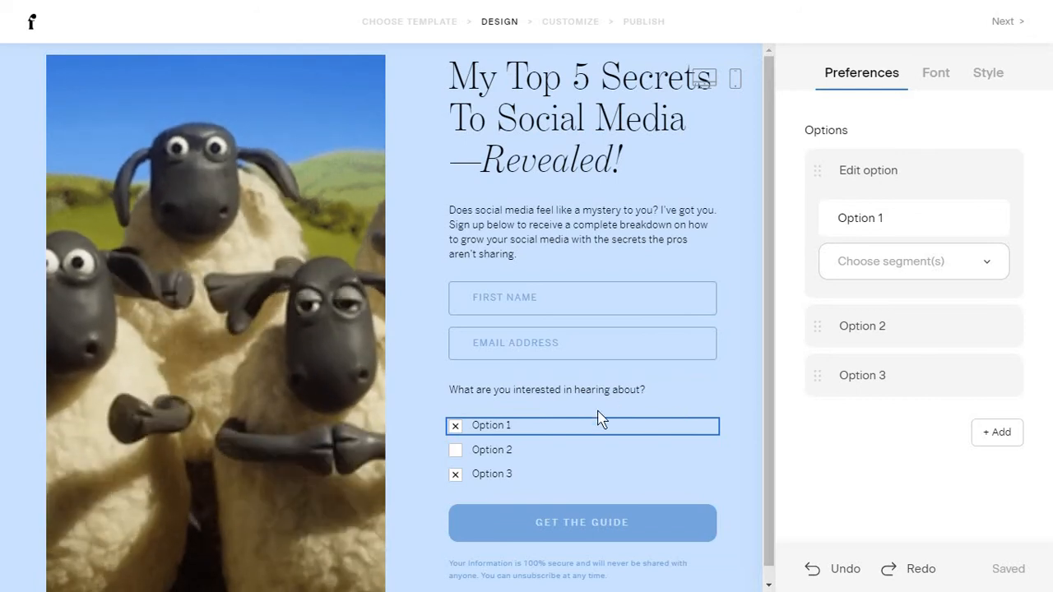
triple_click(853, 215)
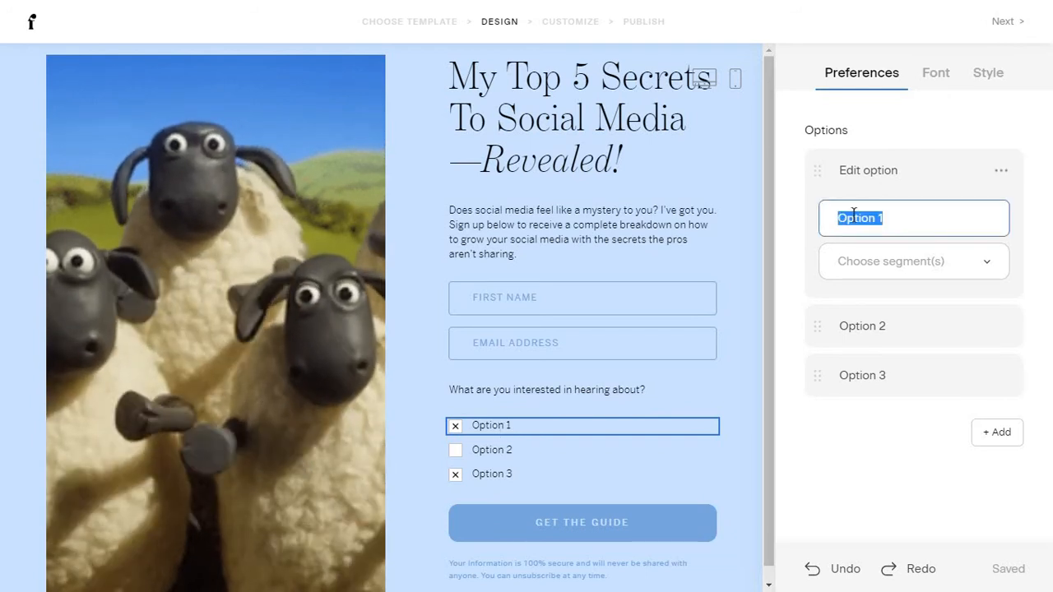
text(Women)
triple_click(853, 216)
click(888, 329)
triple_click(888, 272)
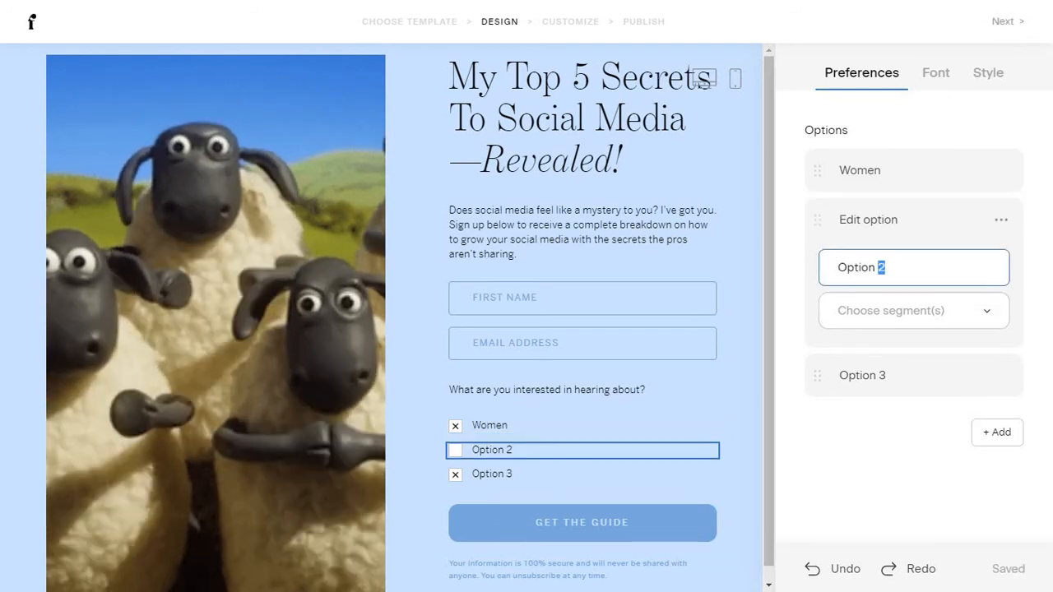
text(Men)
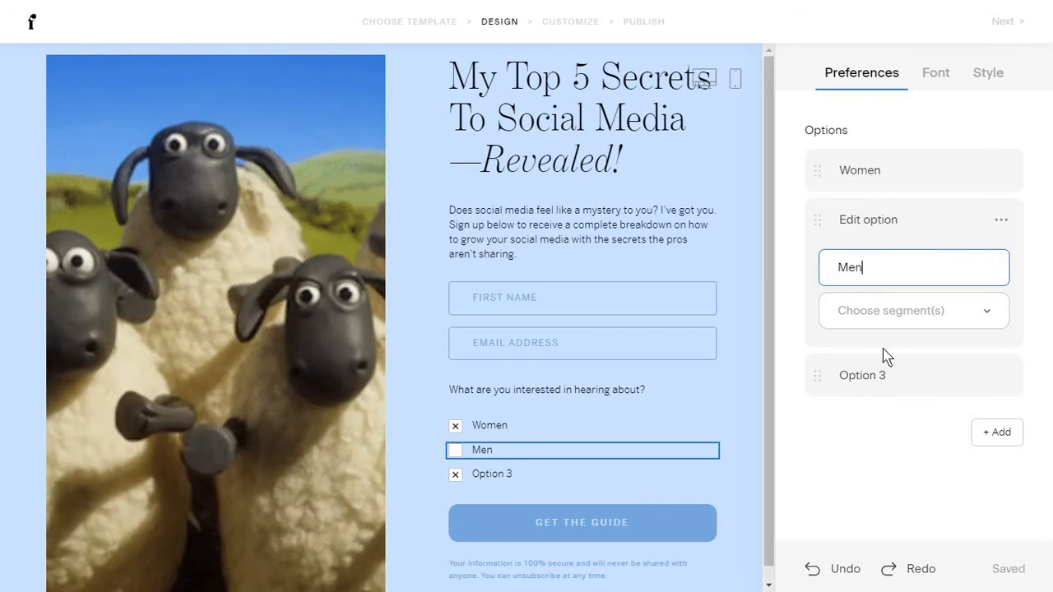
Create a new Women segment and assign it to the Women preference option.
click(891, 315)
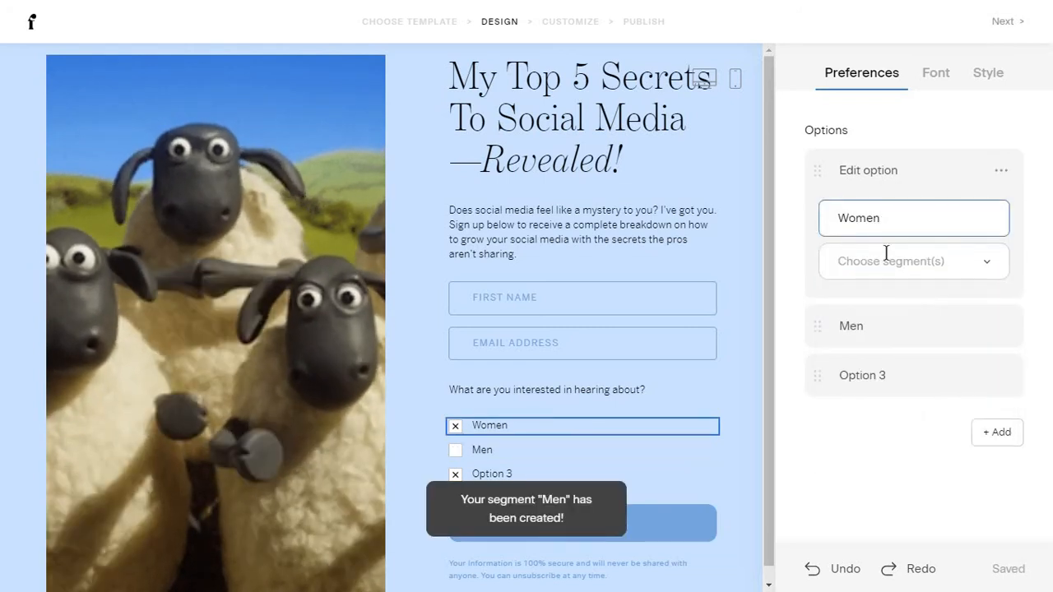
click(886, 255)
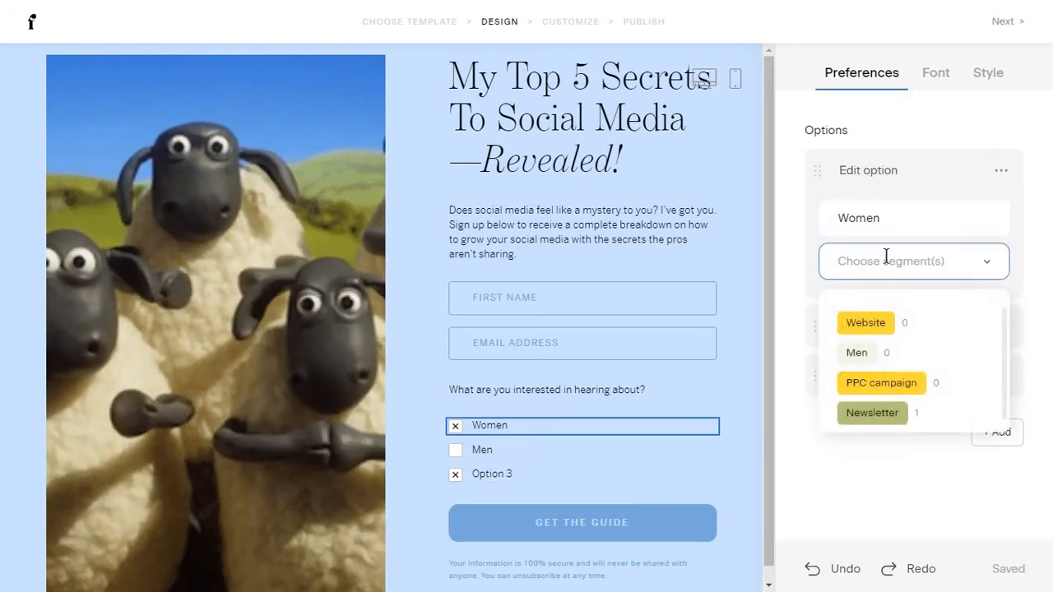
text(Woe)
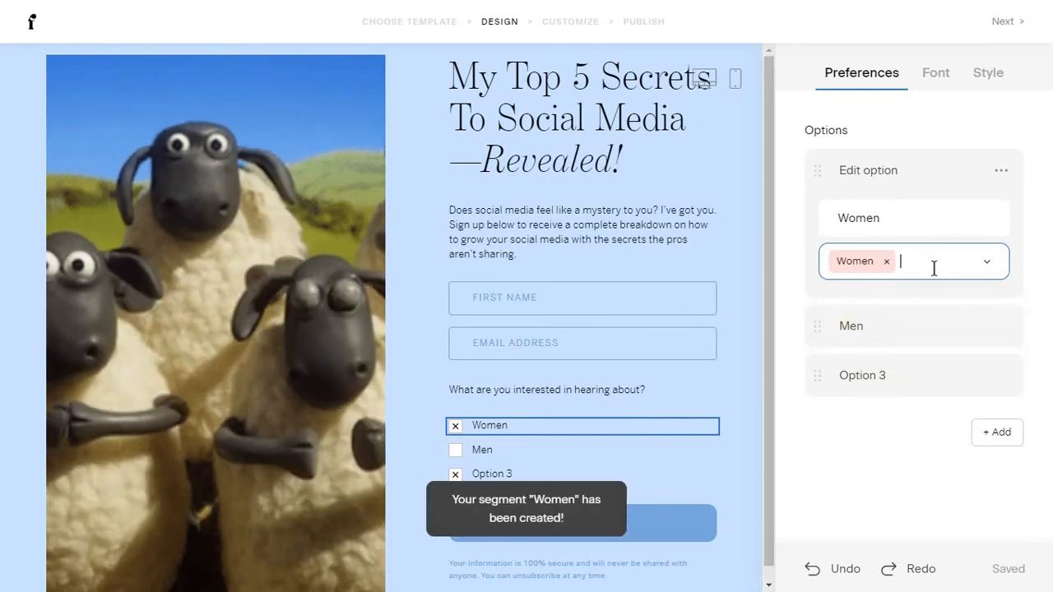
click(934, 268)
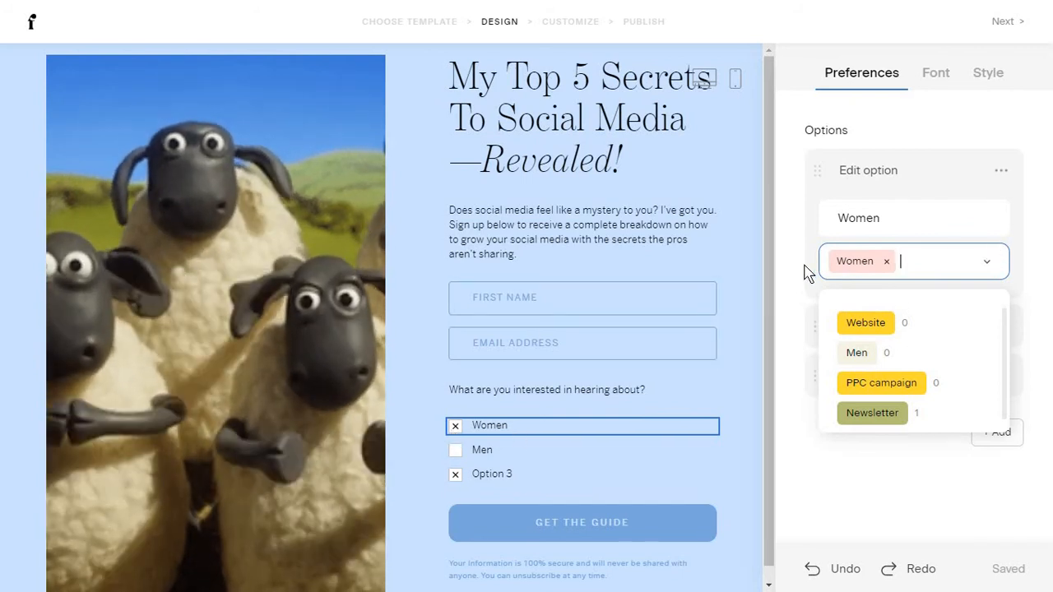
click(805, 266)
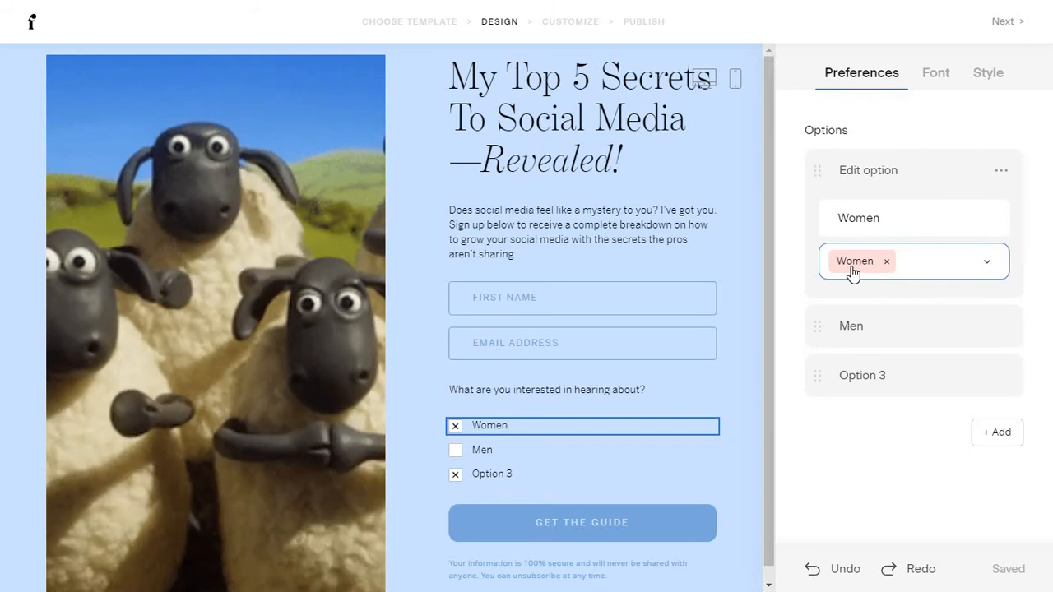
scroll(663, 537, down, 1)
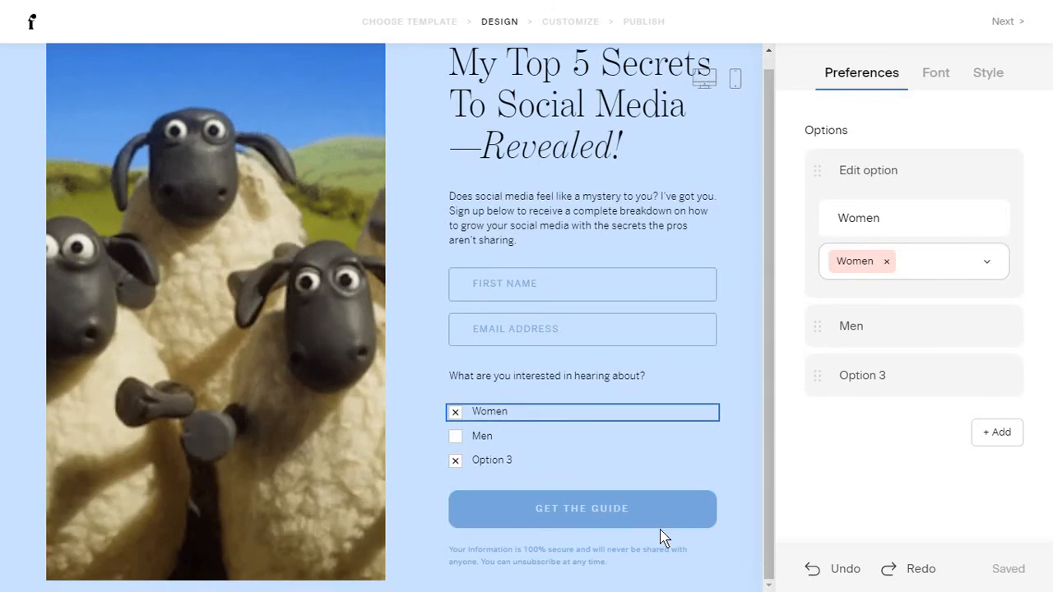
click(604, 418)
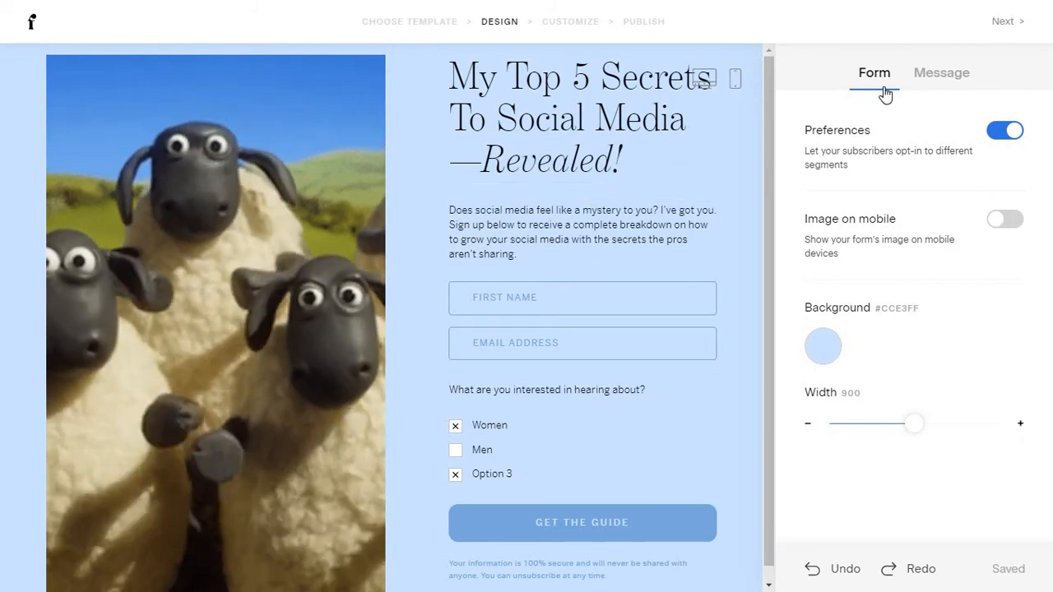
Turn off subscriber preferences and enable 'Image on mobile', checking the phone preview.
click(1012, 132)
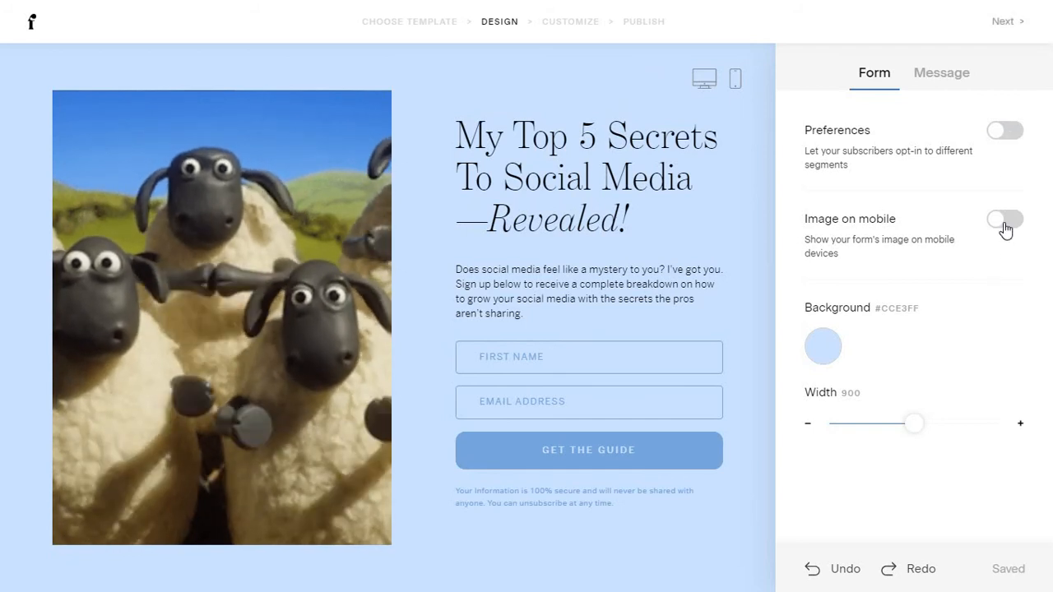
click(1005, 222)
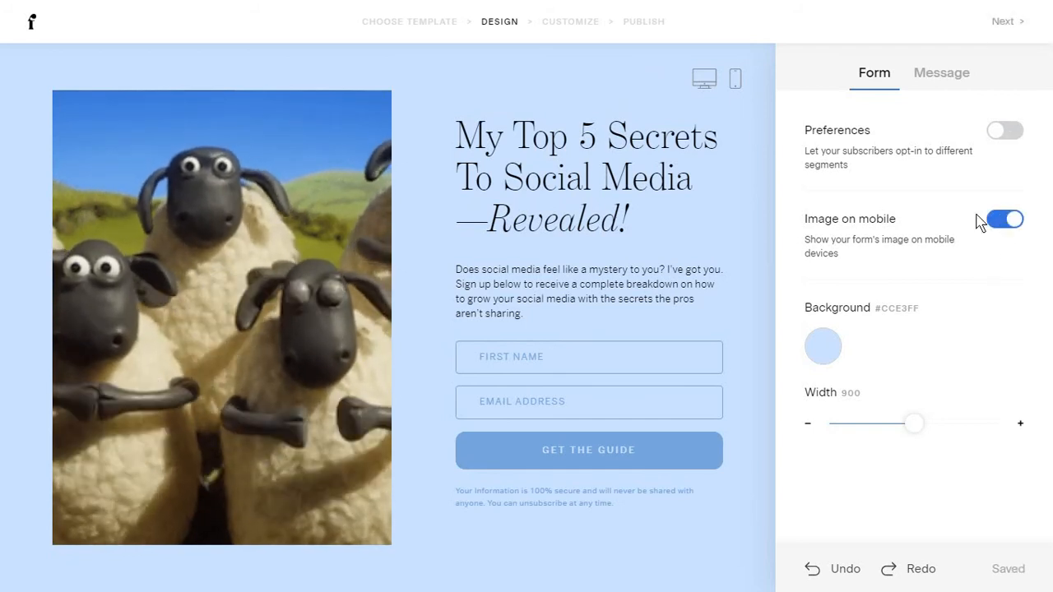
click(735, 80)
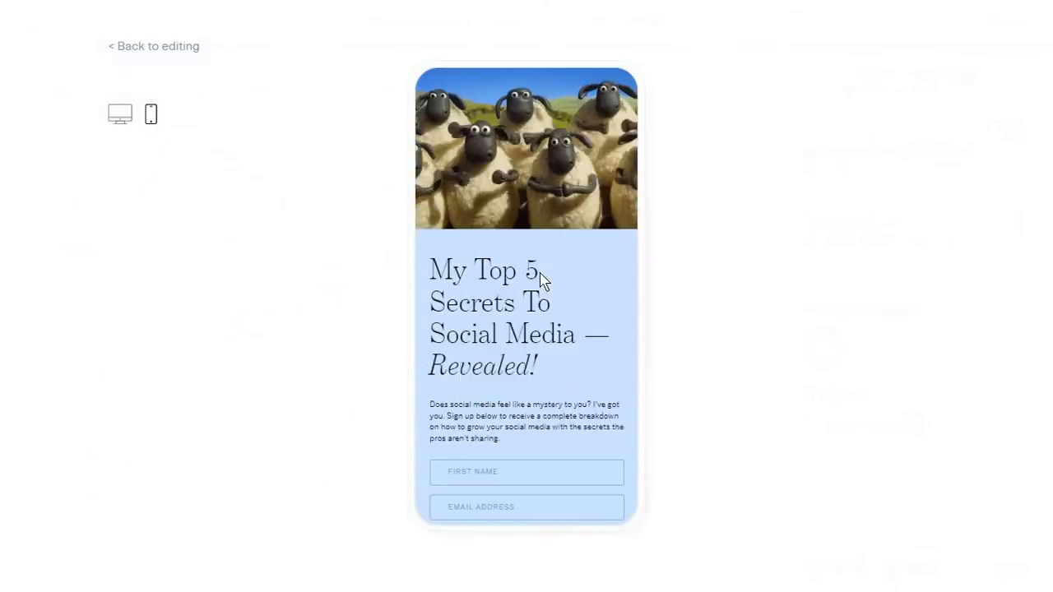
scroll(519, 368, down, 2)
scroll(474, 243, up, 2)
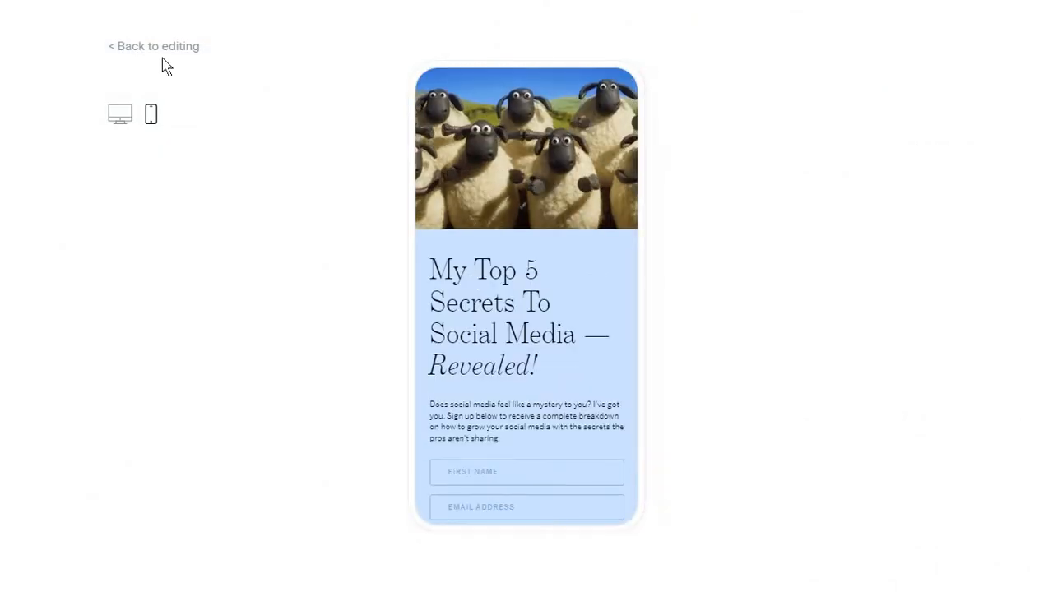
click(148, 49)
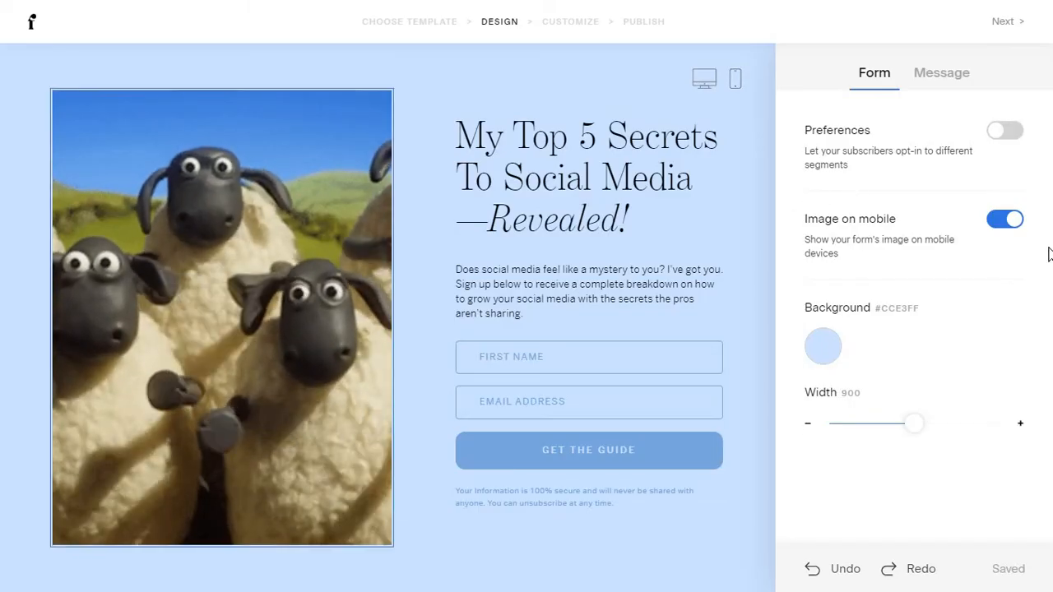
click(1006, 219)
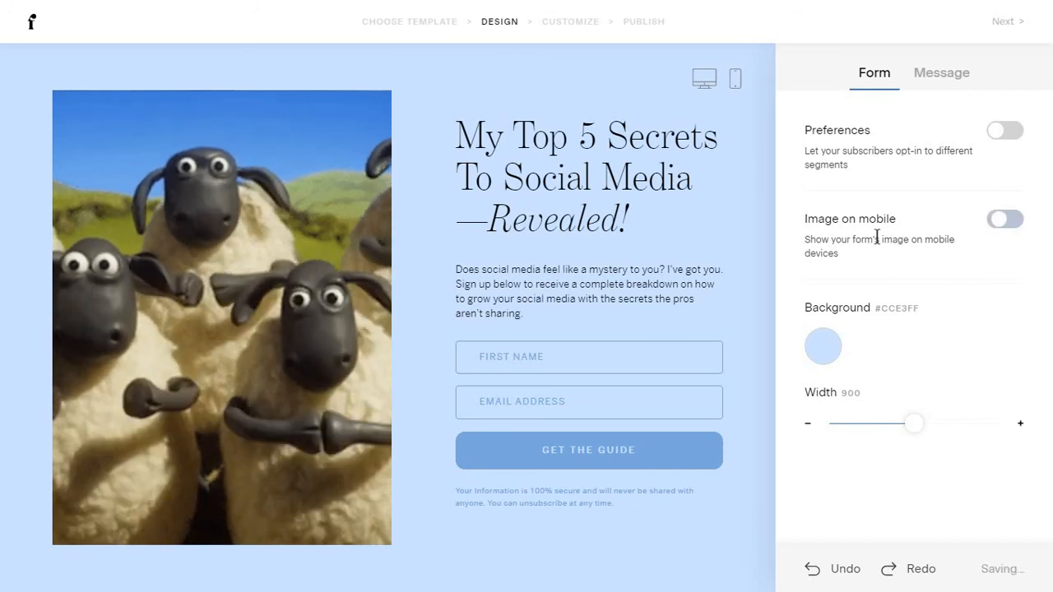
click(734, 79)
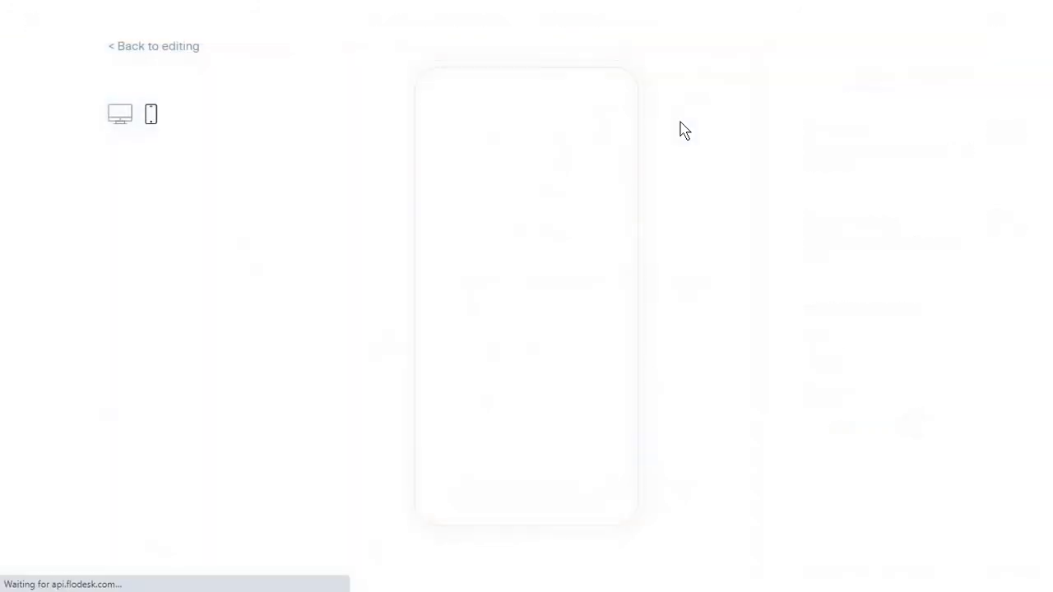
click(191, 51)
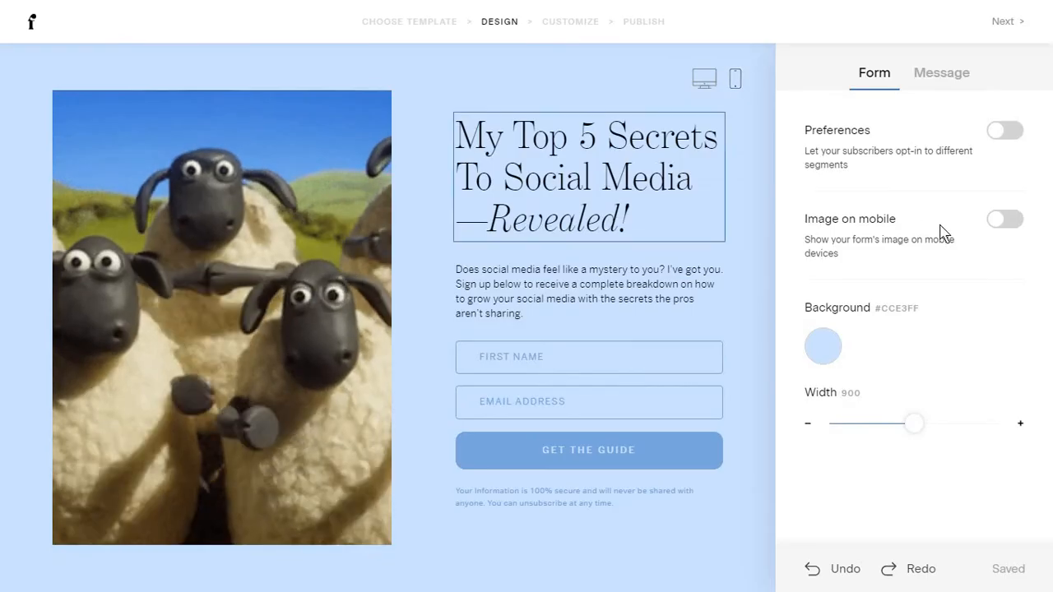
click(1008, 222)
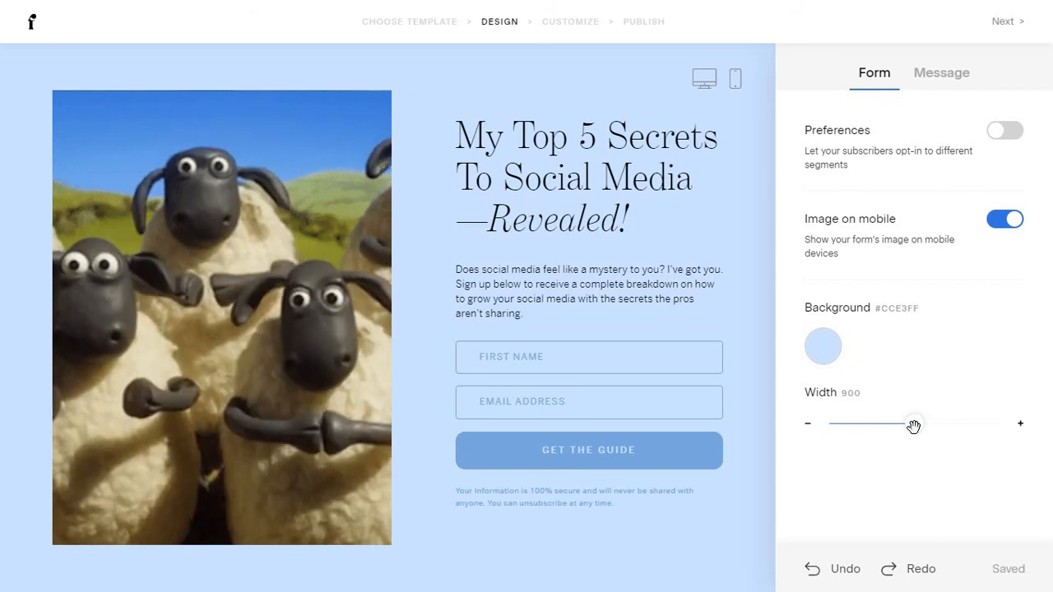
Drag the Width slider to set the form width to 854.
drag(918, 423, 829, 425)
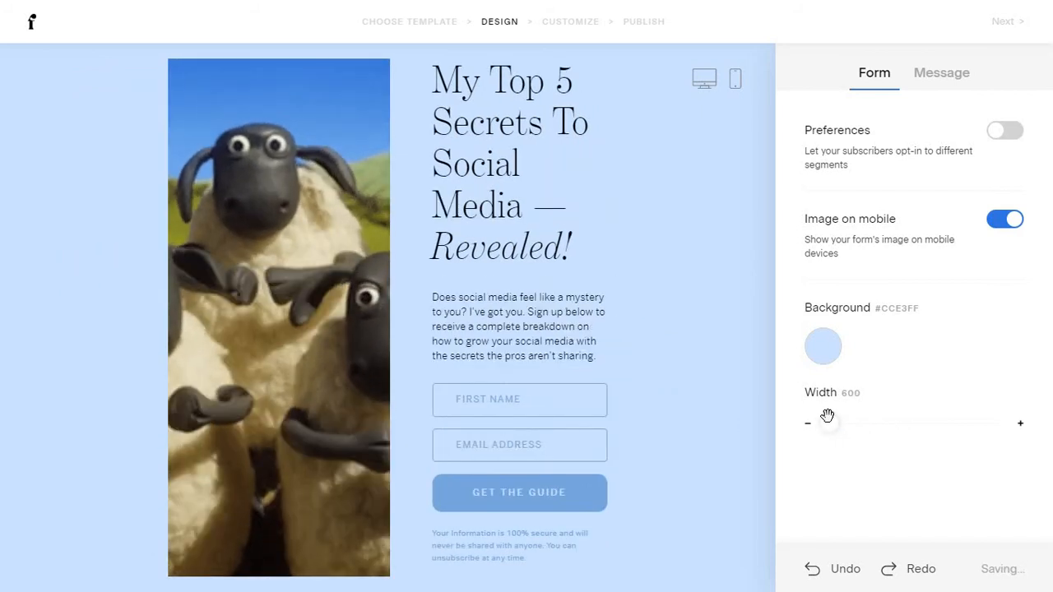
click(967, 423)
drag(963, 420, 829, 424)
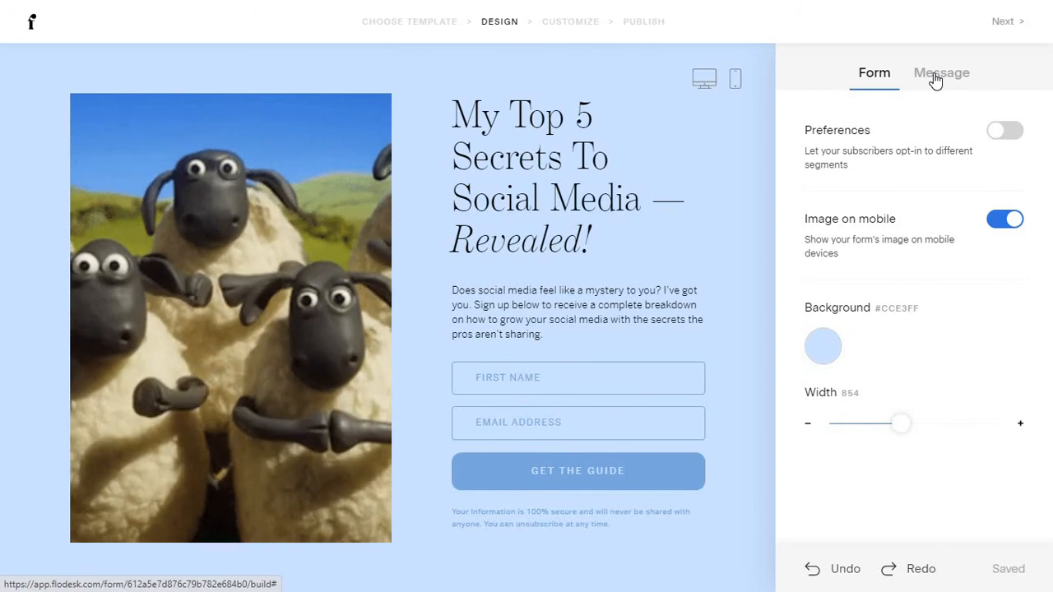
Try the Minimal, Friendly, Casual and Direct success message presets.
click(936, 79)
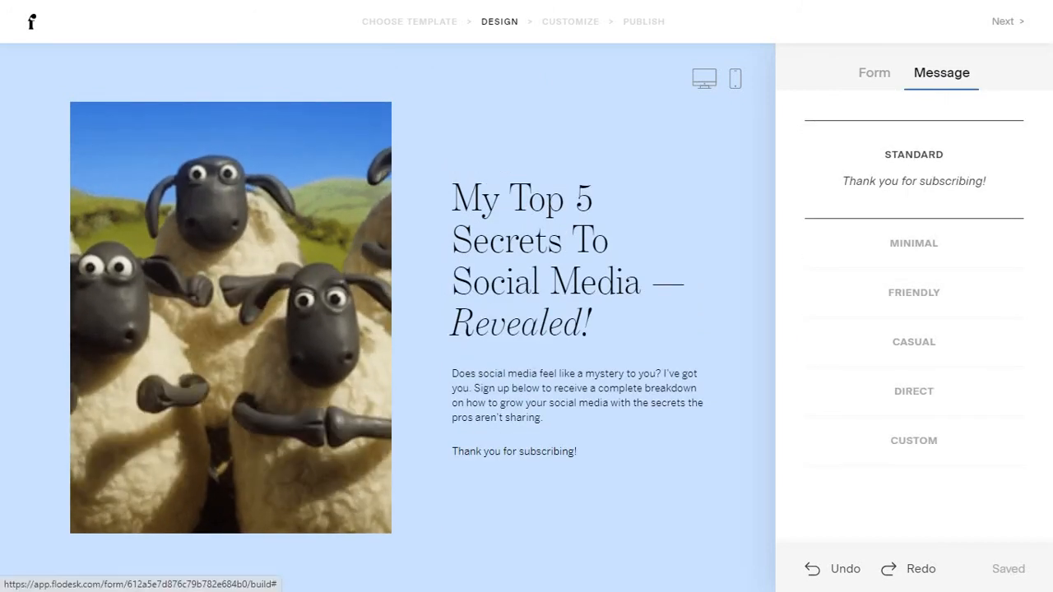
click(870, 80)
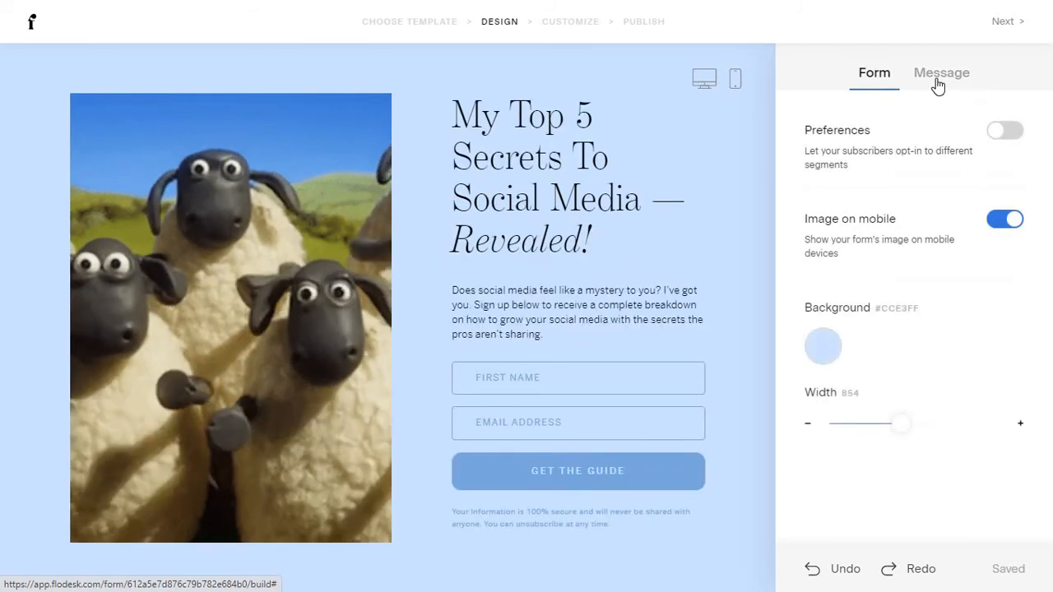
click(940, 79)
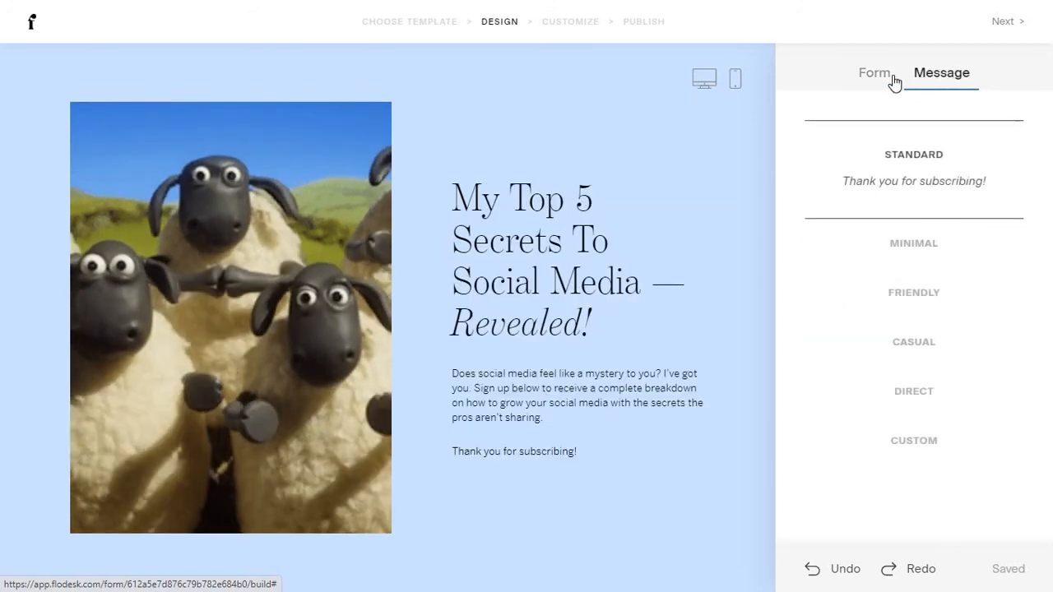
triple_click(880, 182)
click(905, 181)
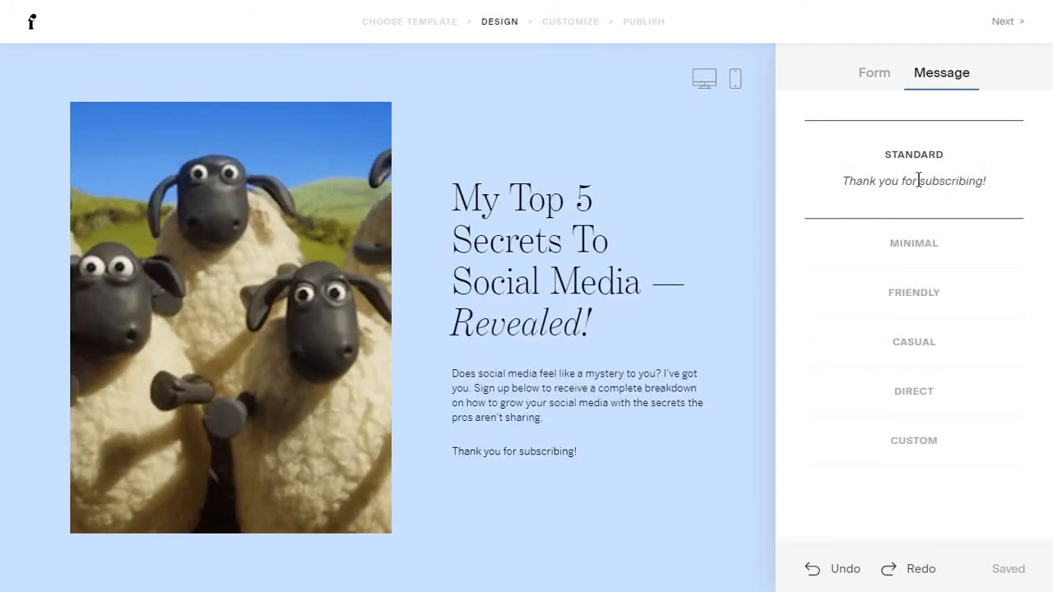
click(939, 250)
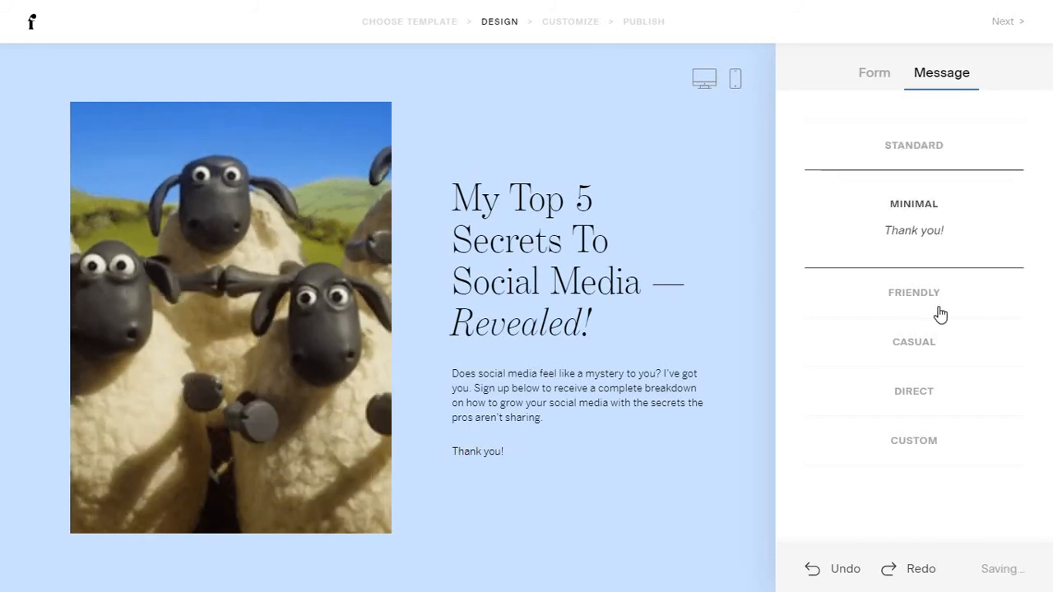
click(940, 314)
click(962, 367)
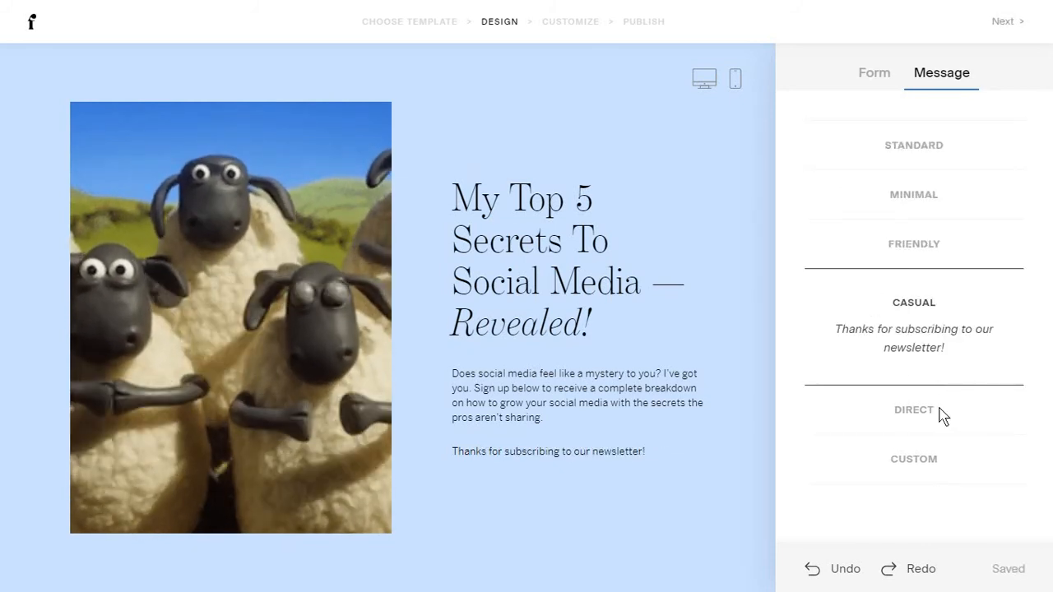
click(943, 416)
Write the custom success message 'Thanks! See you in the inbox' and continue to Customize.
click(940, 467)
click(581, 456)
text(Thanks)
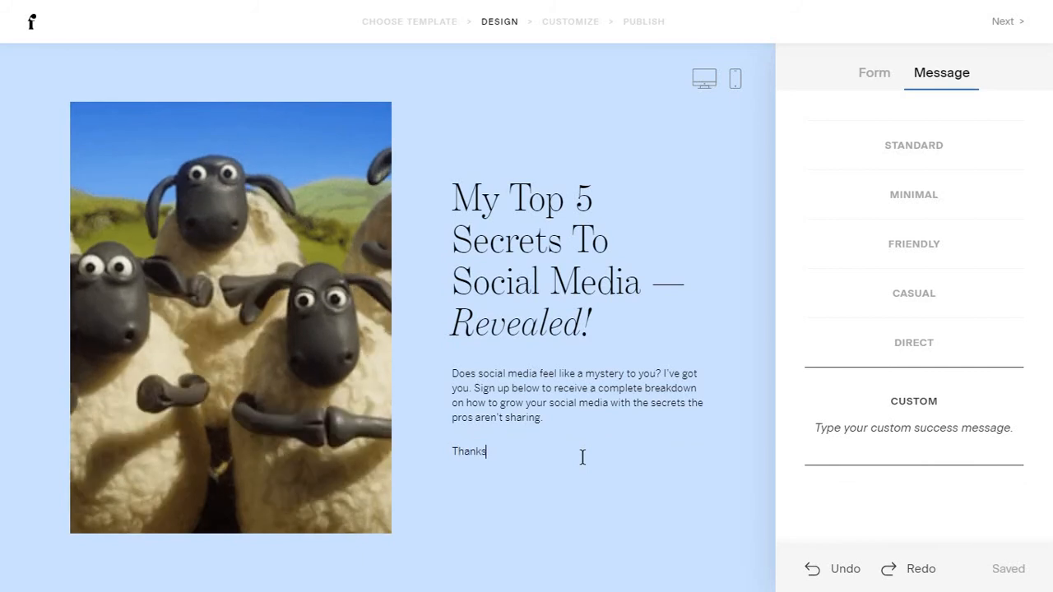
text(! )
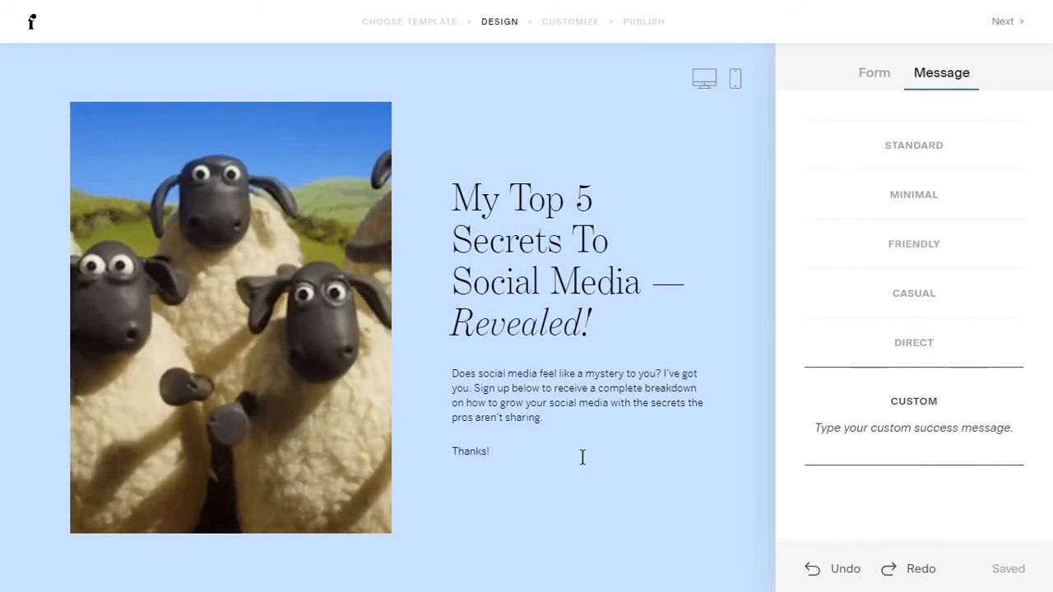
text(See you in the inb)
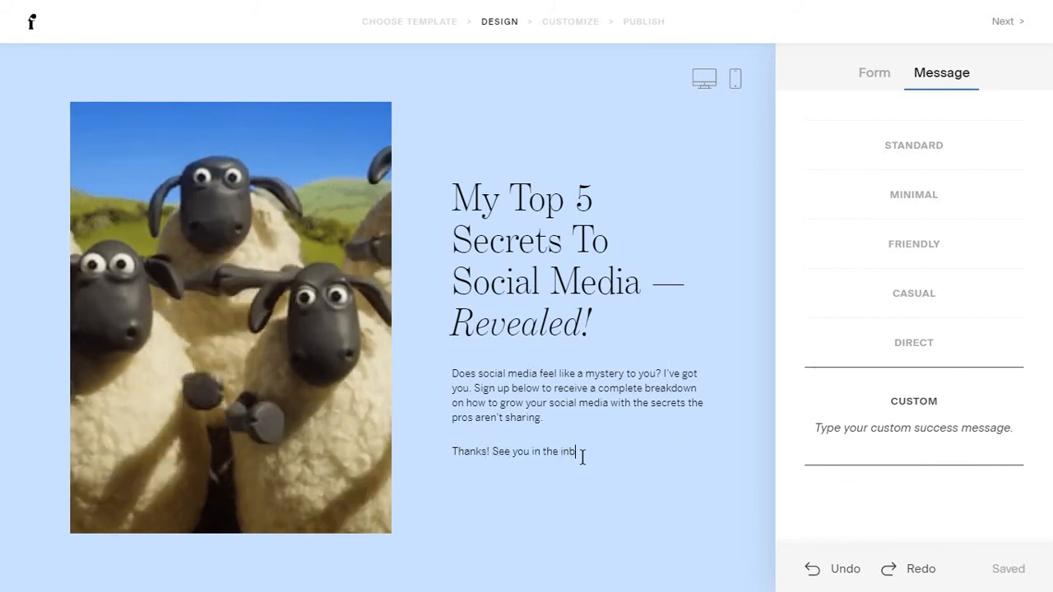
text(ox)
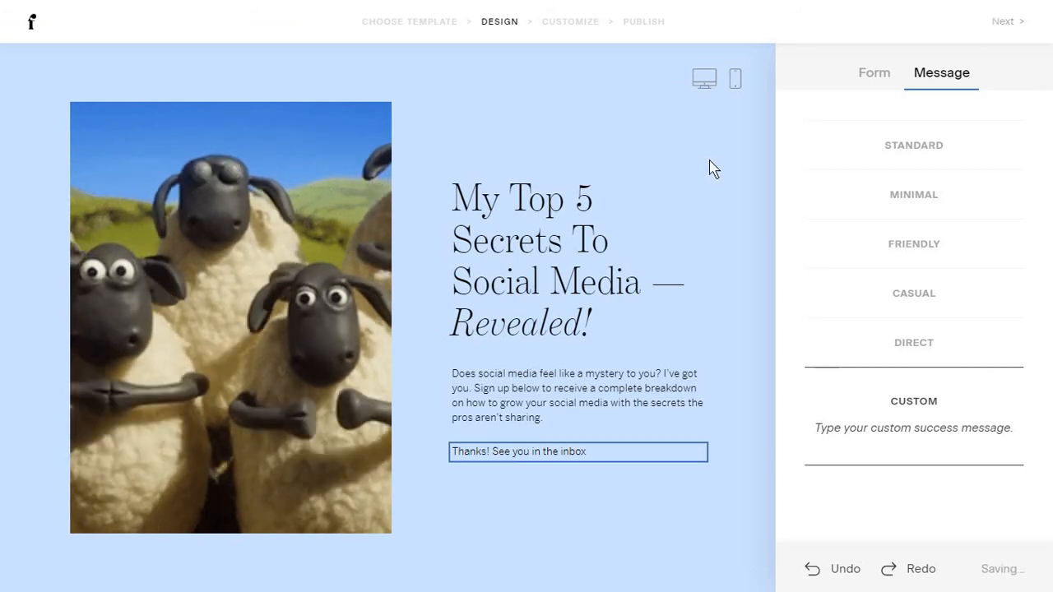
click(1023, 23)
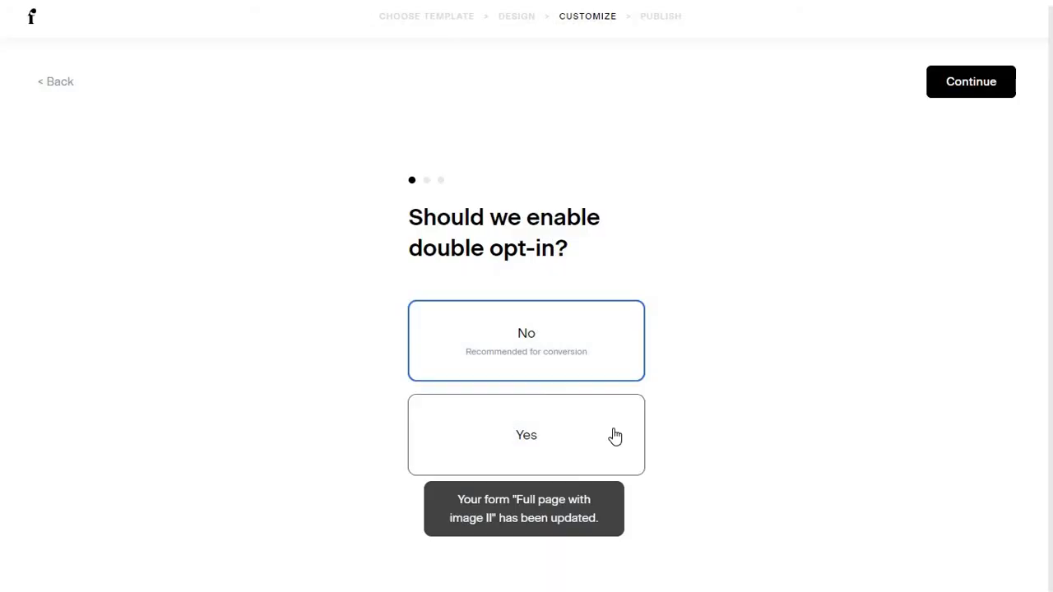
Choose Yes to enable double opt-in and review the opt-in confirmation email.
click(591, 433)
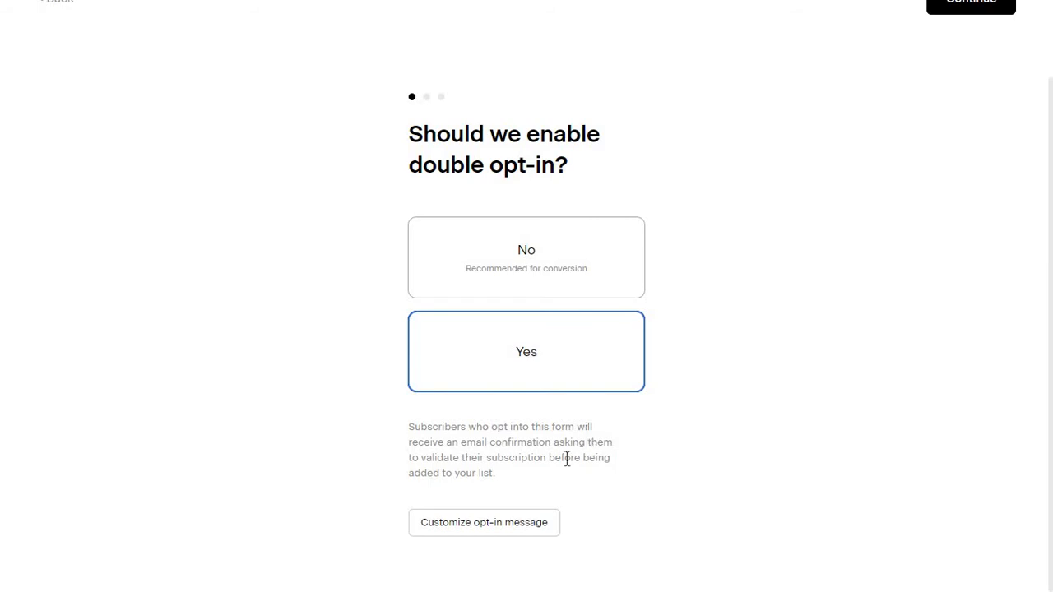
click(491, 529)
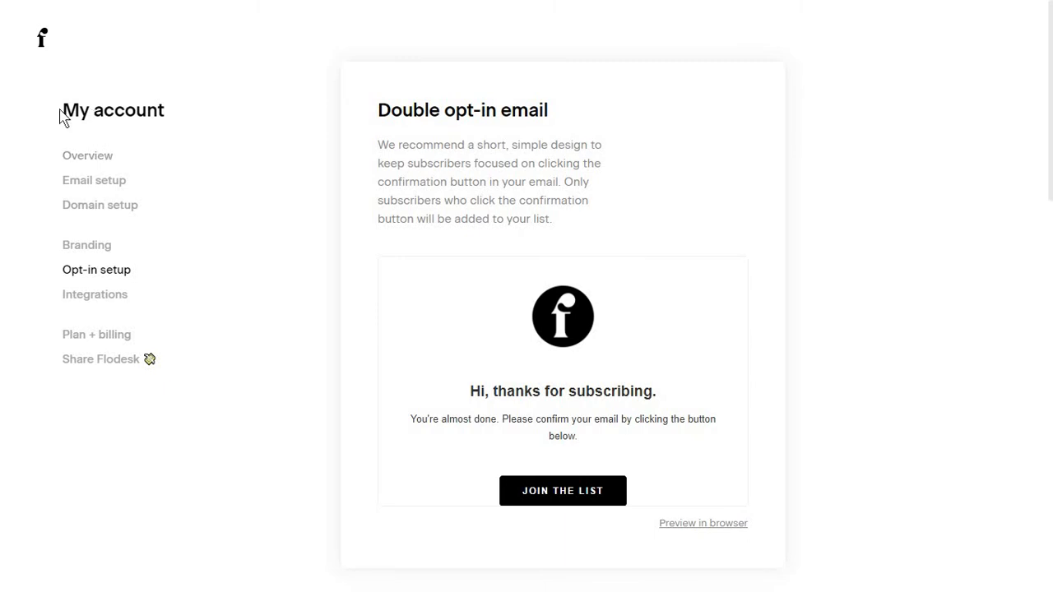
mouse_move(488, 310)
scroll(486, 313, down, 1)
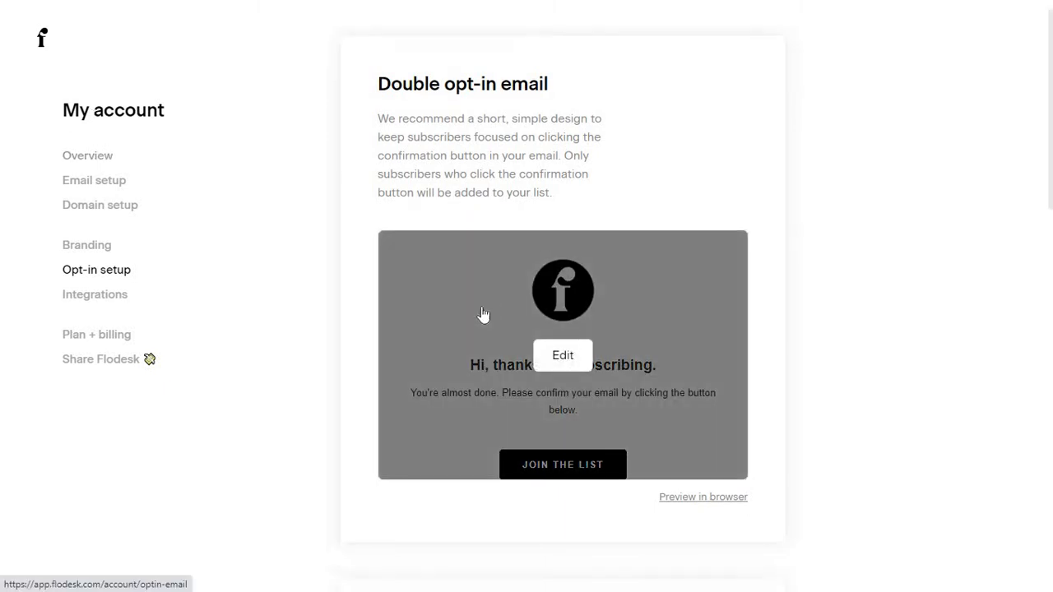
scroll(483, 314, down, 3)
click(555, 232)
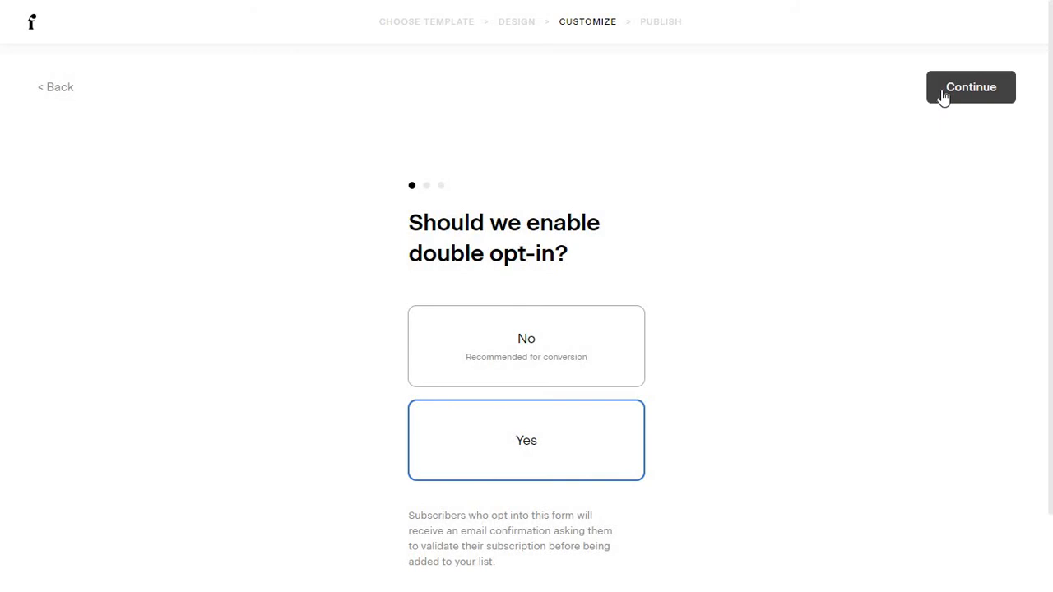
Choose 'Do not notify me', keep 'Display success message' after submission, and continue to Publish.
click(944, 96)
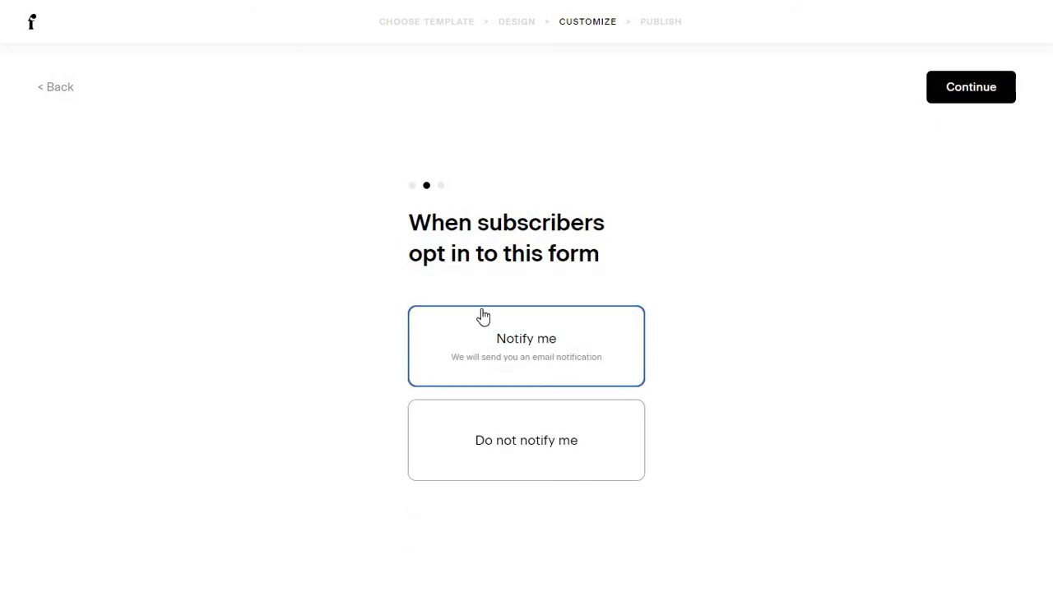
click(557, 425)
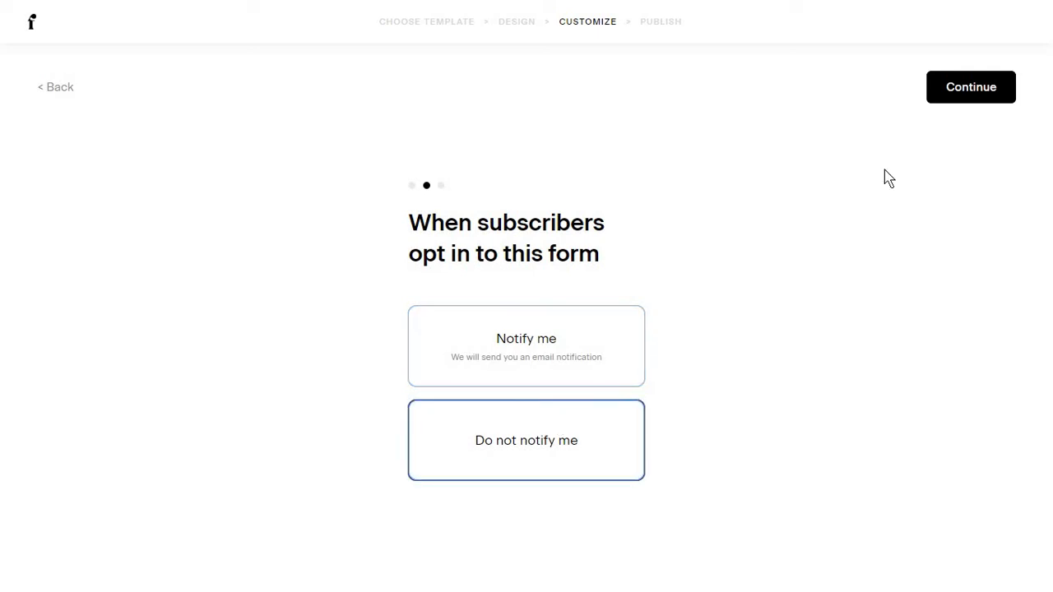
click(952, 99)
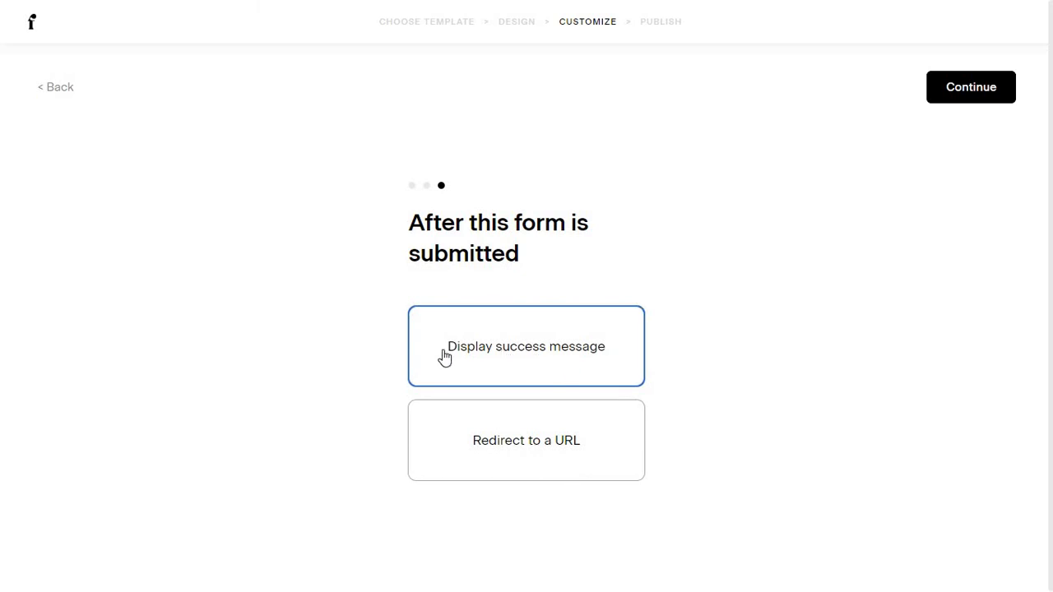
click(570, 430)
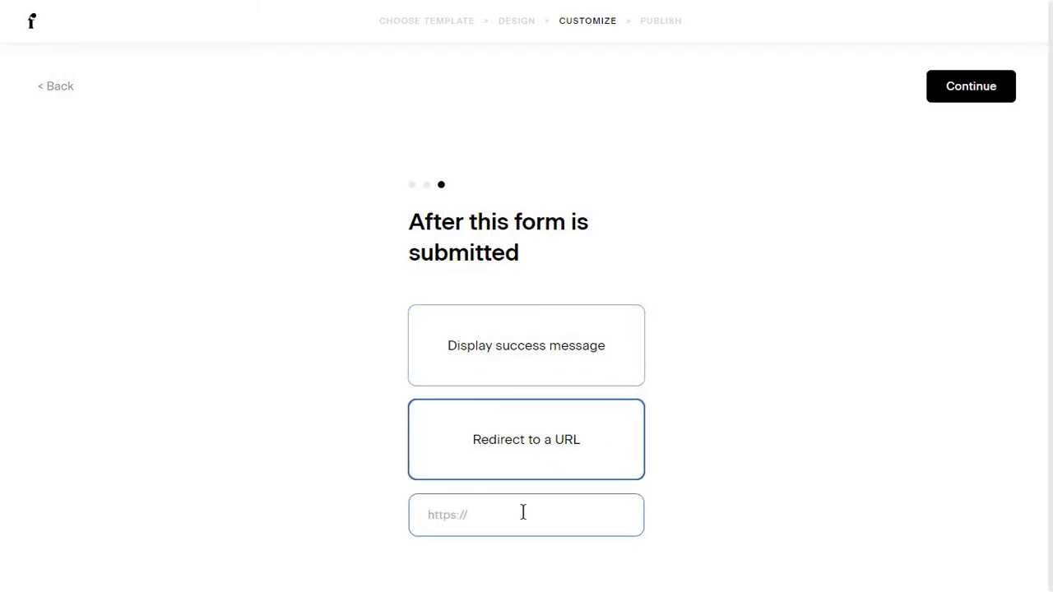
click(551, 521)
click(592, 362)
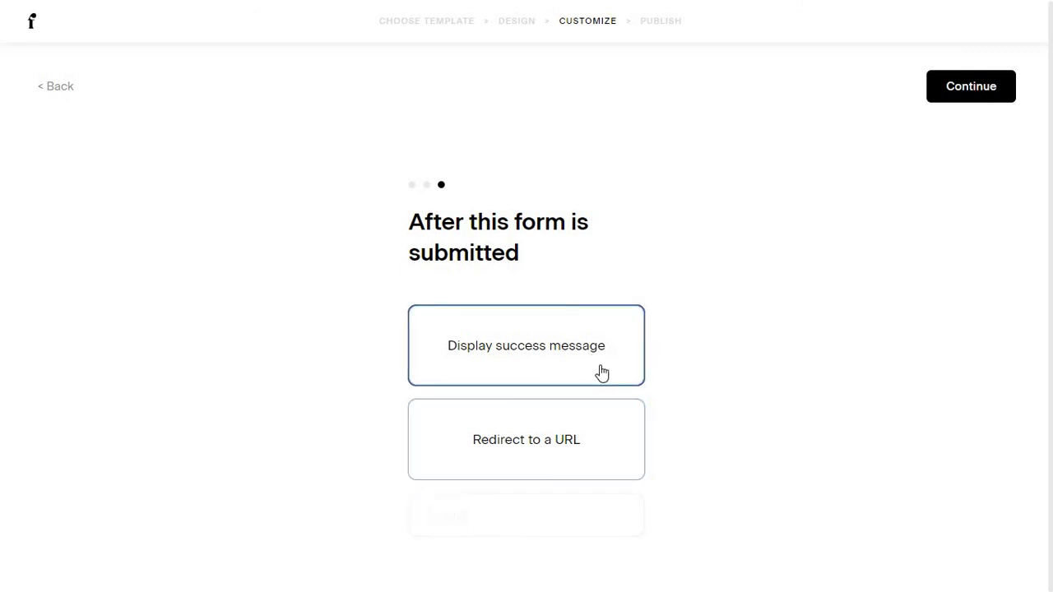
click(944, 99)
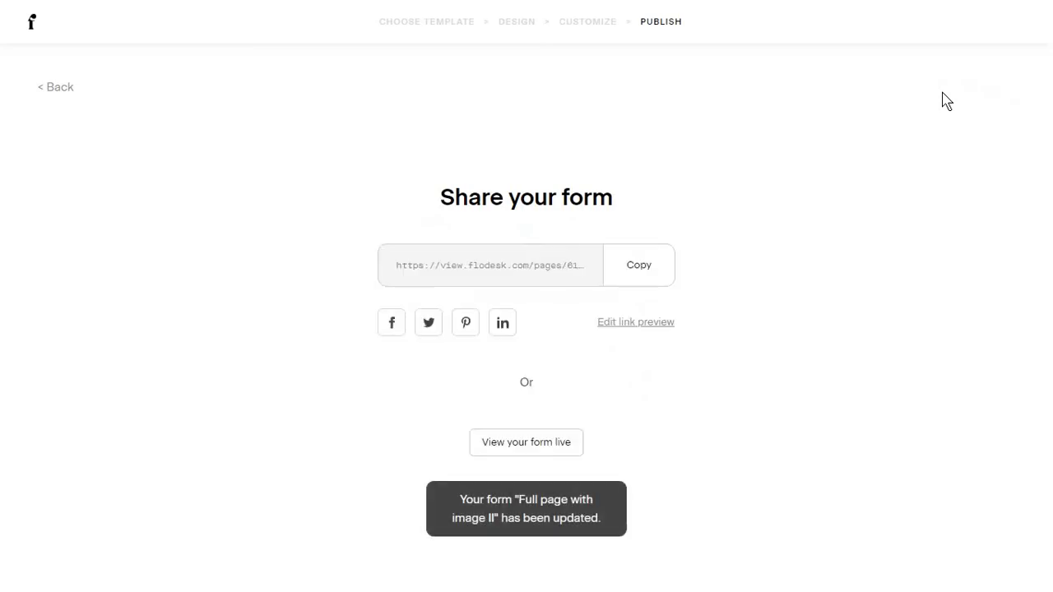
Copy the form's share link and open the published form live.
click(569, 265)
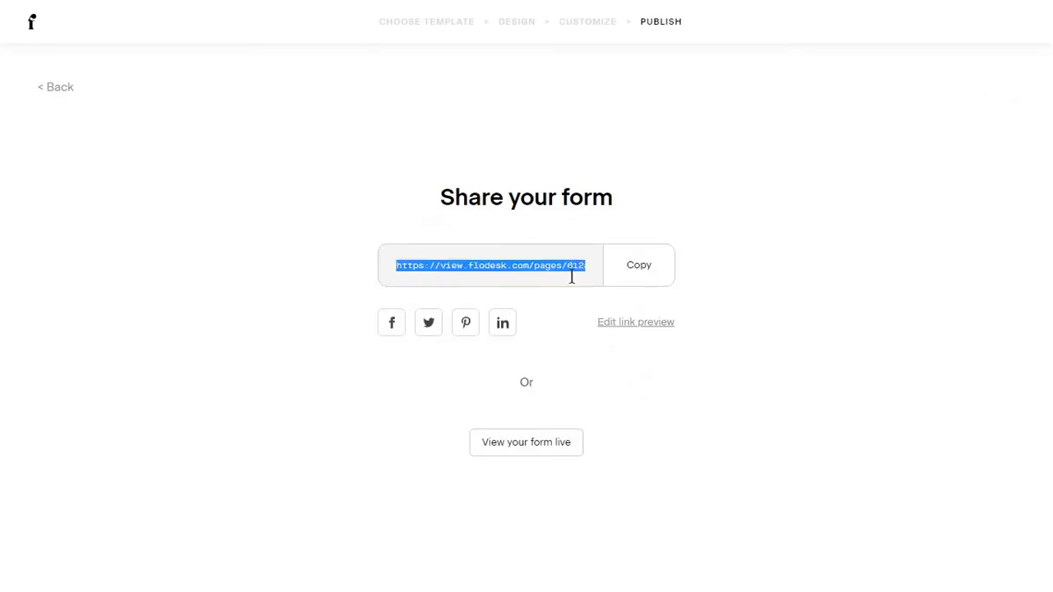
click(627, 271)
click(474, 446)
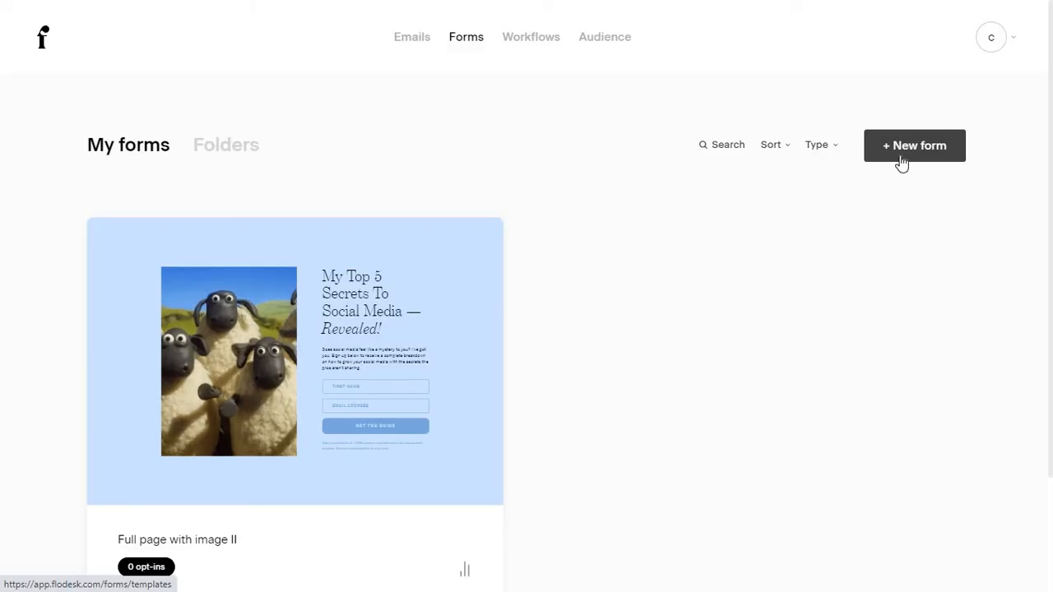
Start a new form from the 'Popup with image I' template.
click(903, 164)
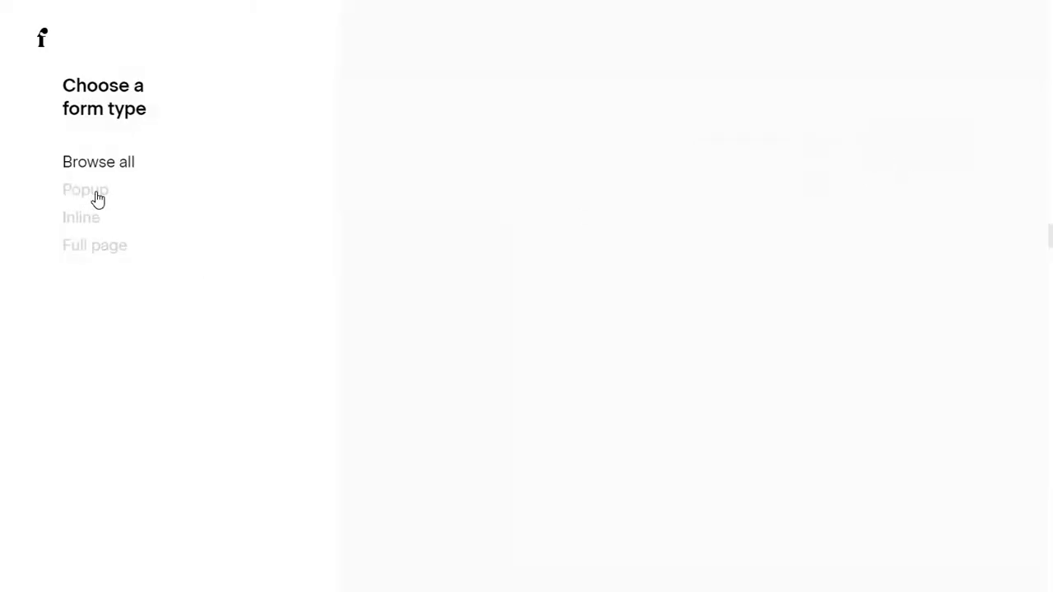
click(97, 198)
click(715, 311)
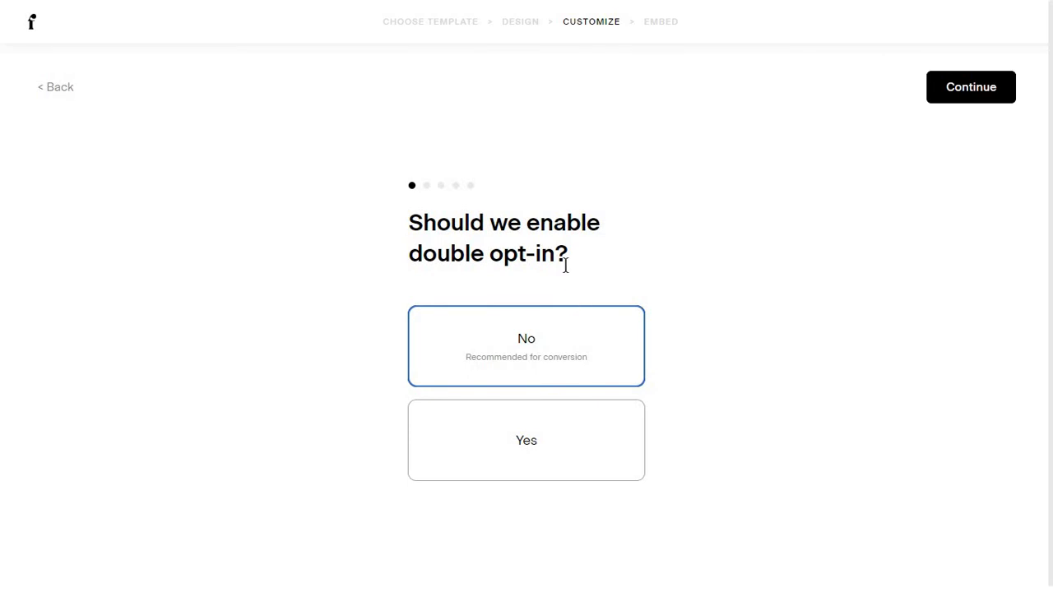
Keep double opt-in off, show the popup after 30 seconds, hide it from subscribers, disable notifications.
click(940, 97)
scroll(609, 206, down, 1)
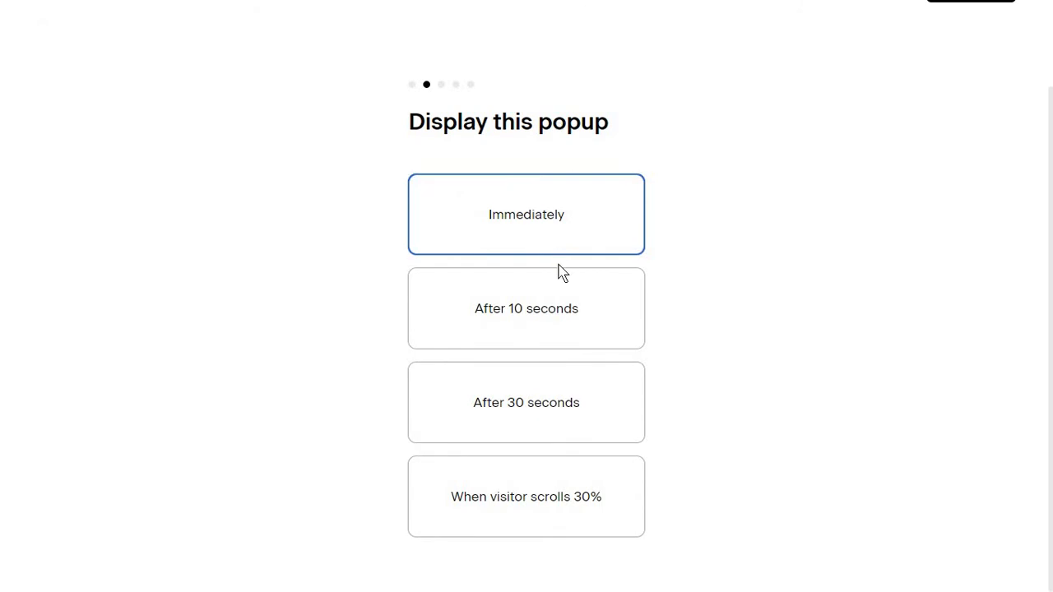
click(581, 420)
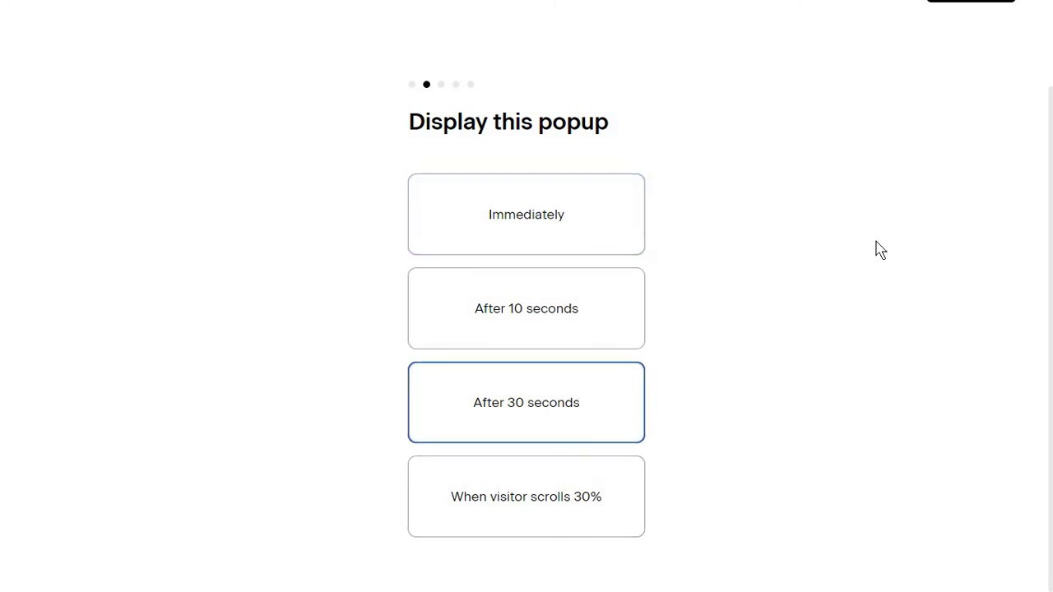
scroll(905, 181, up, 1)
click(980, 87)
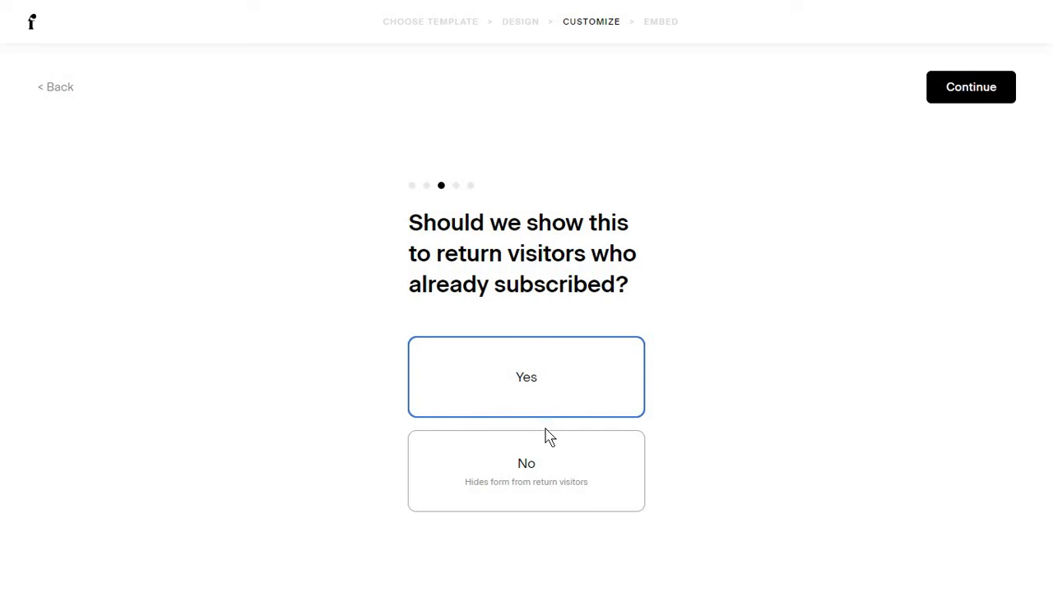
click(559, 477)
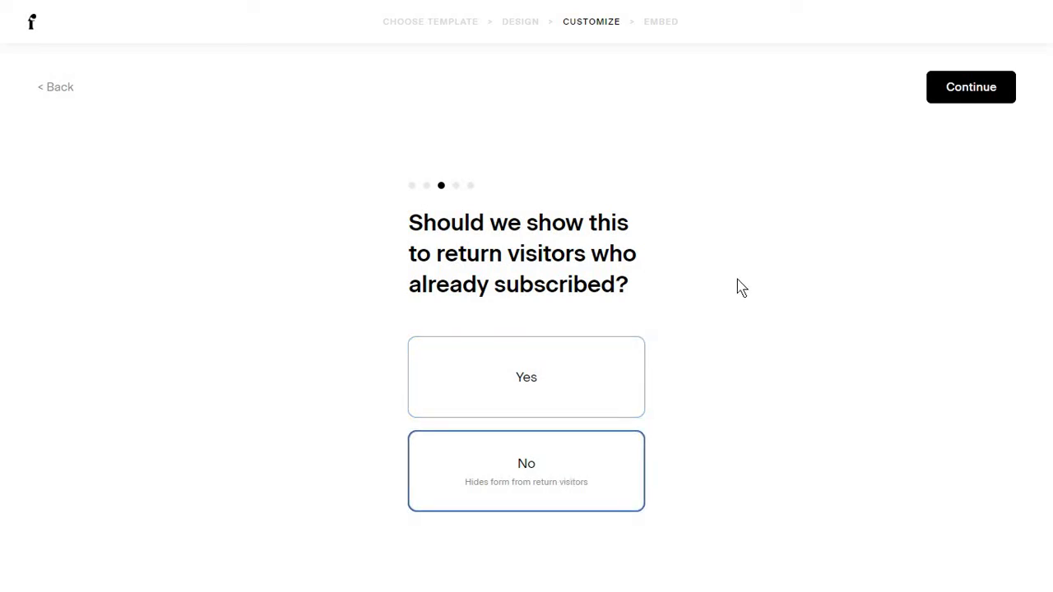
click(931, 98)
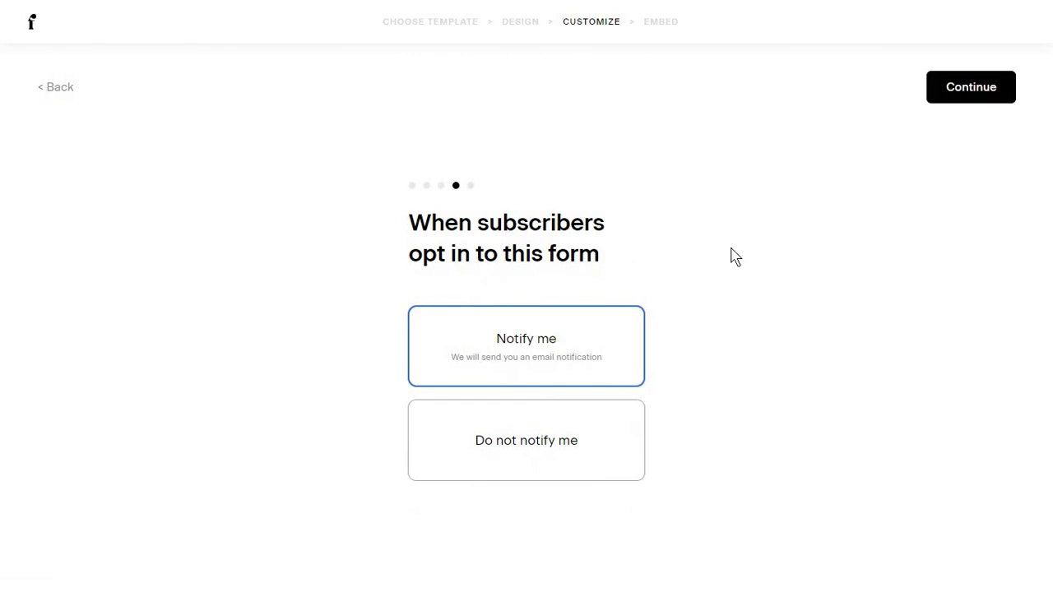
click(550, 439)
click(959, 106)
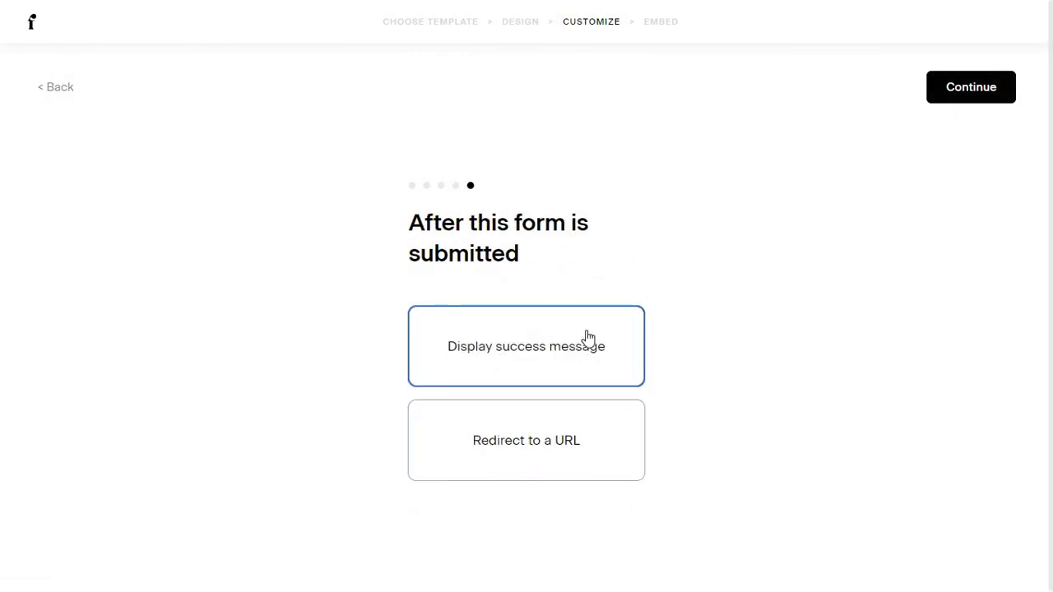
click(968, 96)
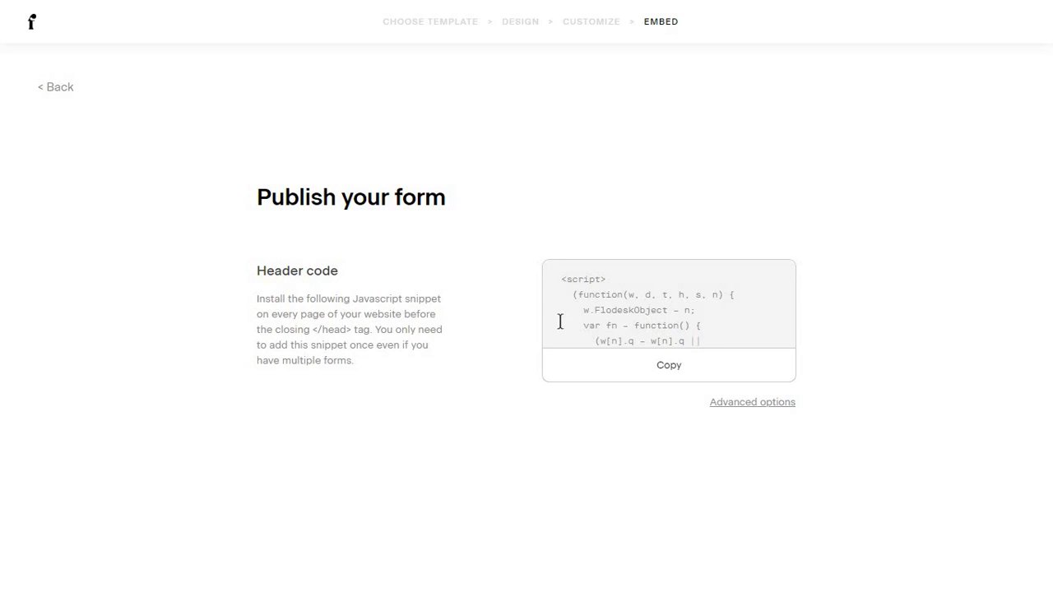
Copy the popup form's header code snippet, view the Advanced form code options, then go to Workflows.
click(605, 359)
click(667, 379)
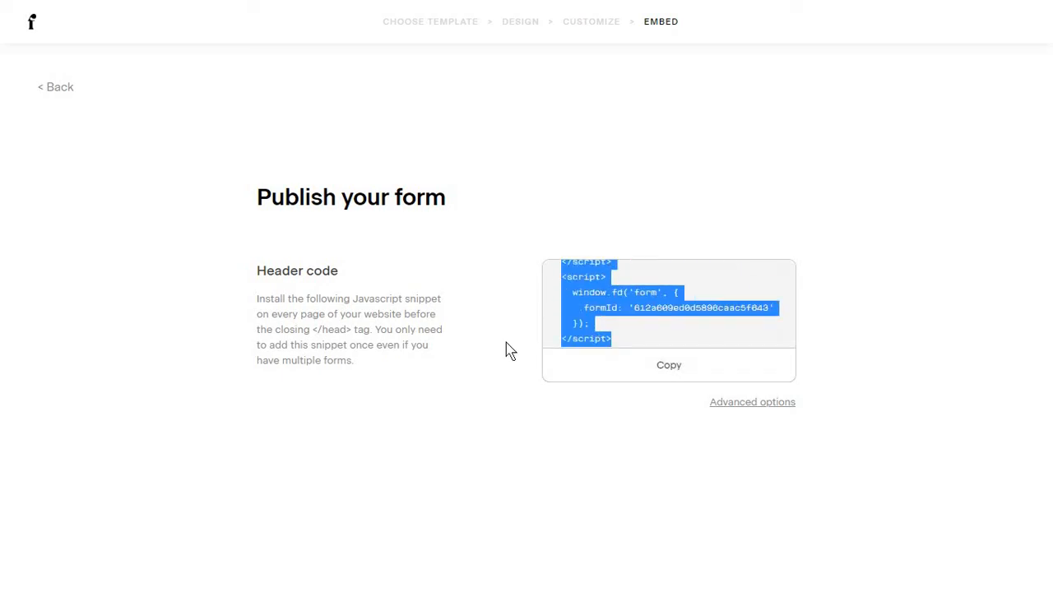
click(630, 313)
scroll(679, 329, up, 5)
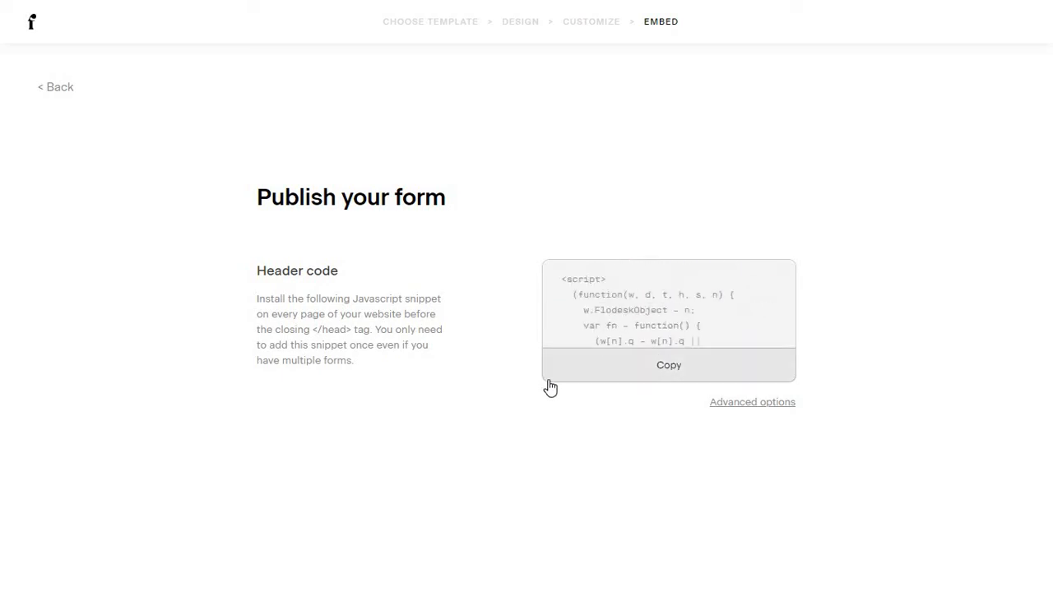
click(757, 404)
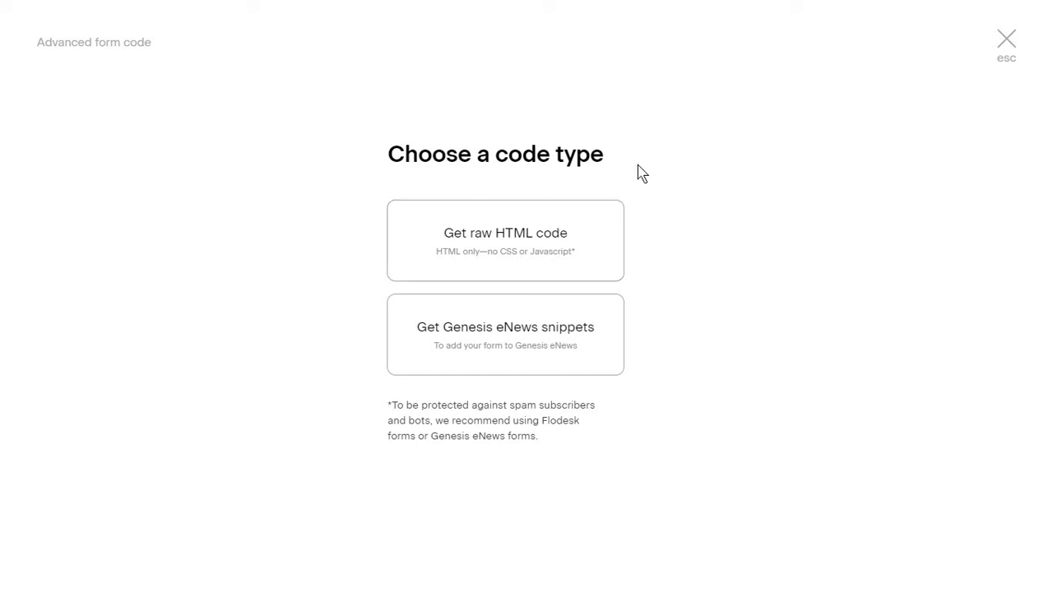
click(533, 39)
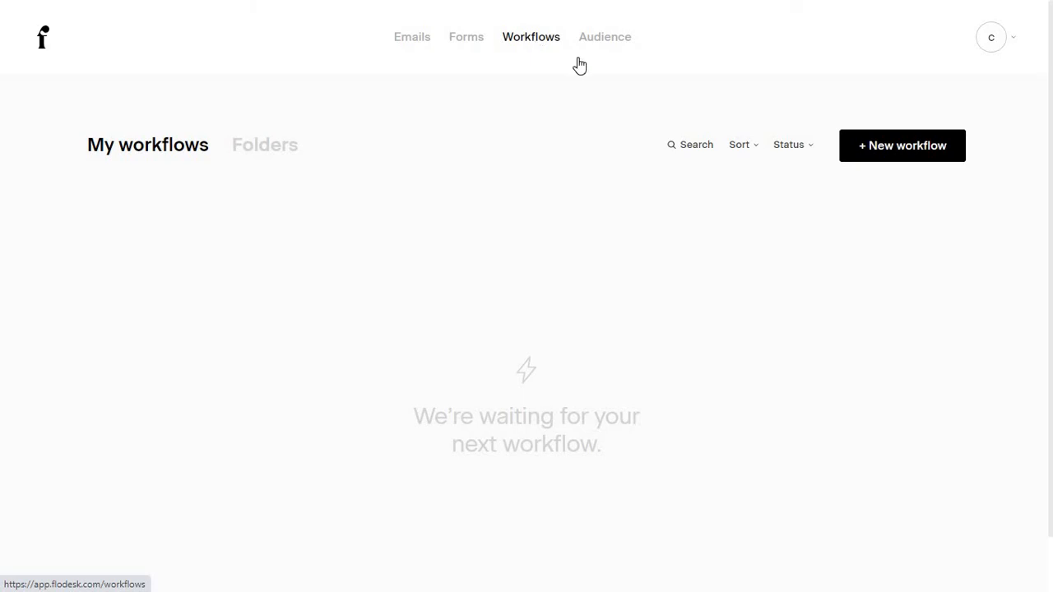
Create a new workflow from the Lead Magnet Delivery template and load it in the designer.
click(890, 156)
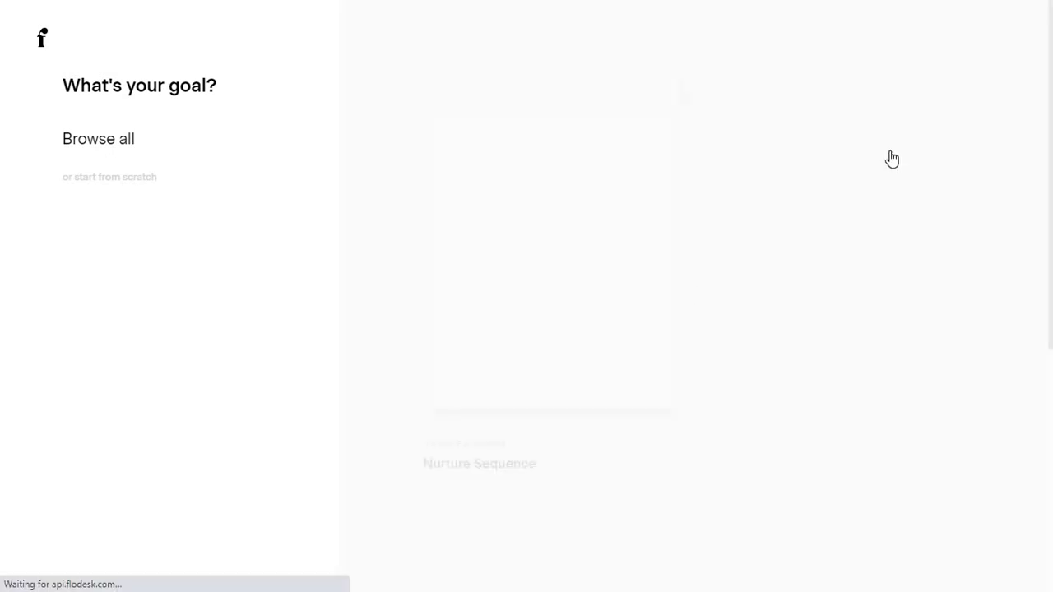
scroll(655, 332, down, 5)
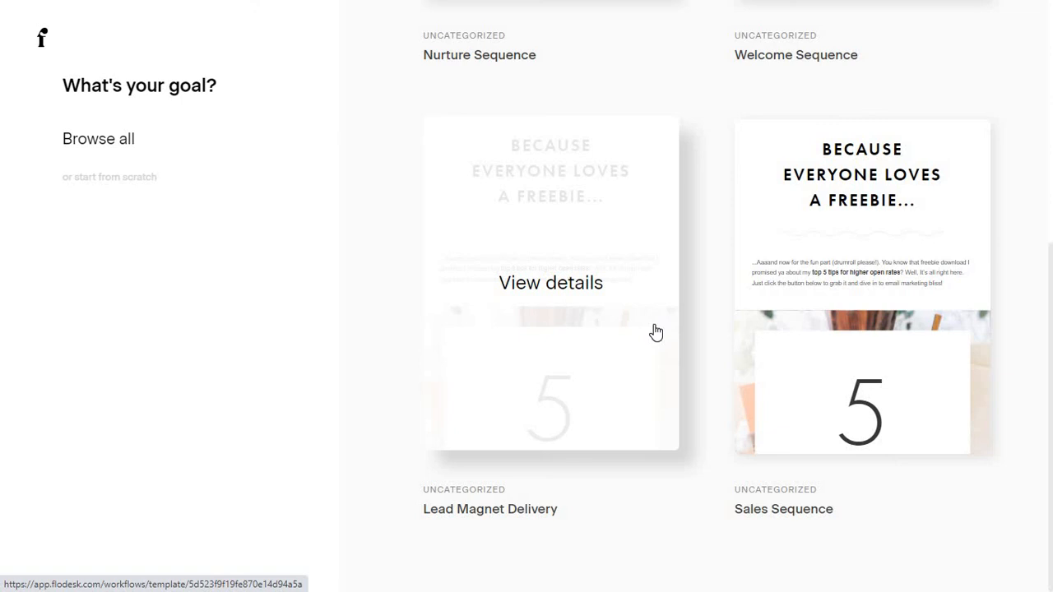
click(553, 287)
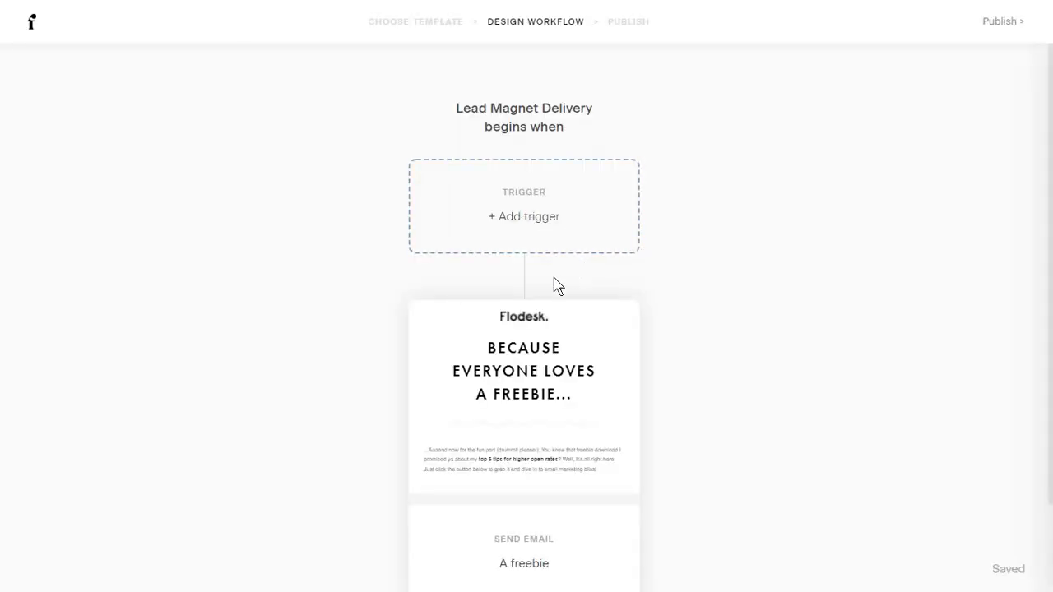
Set the trigger to 'A subscriber is added to segment(s)' with the Website segment.
click(562, 220)
click(939, 237)
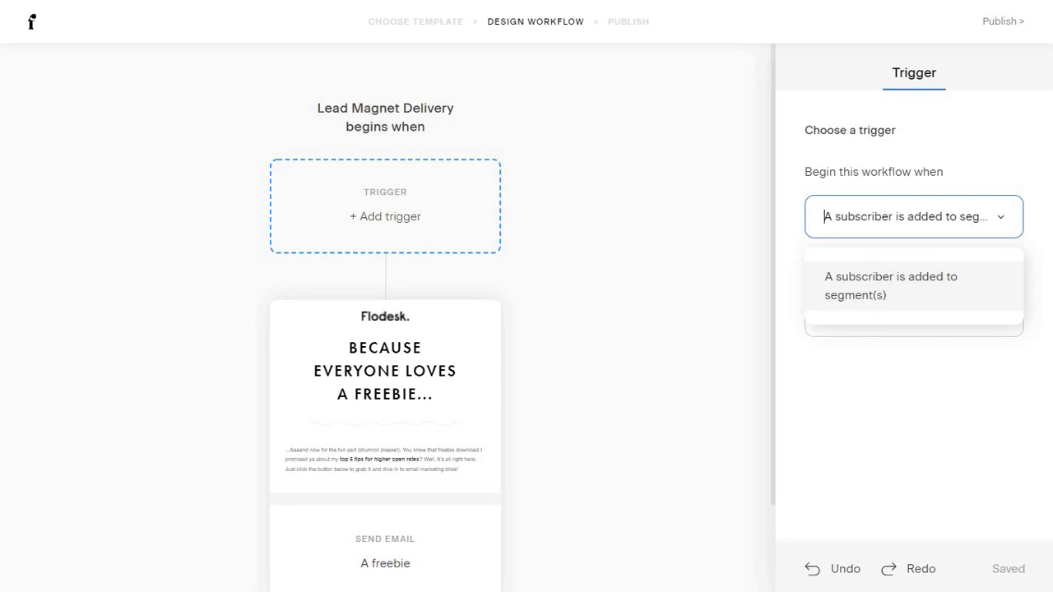
click(866, 303)
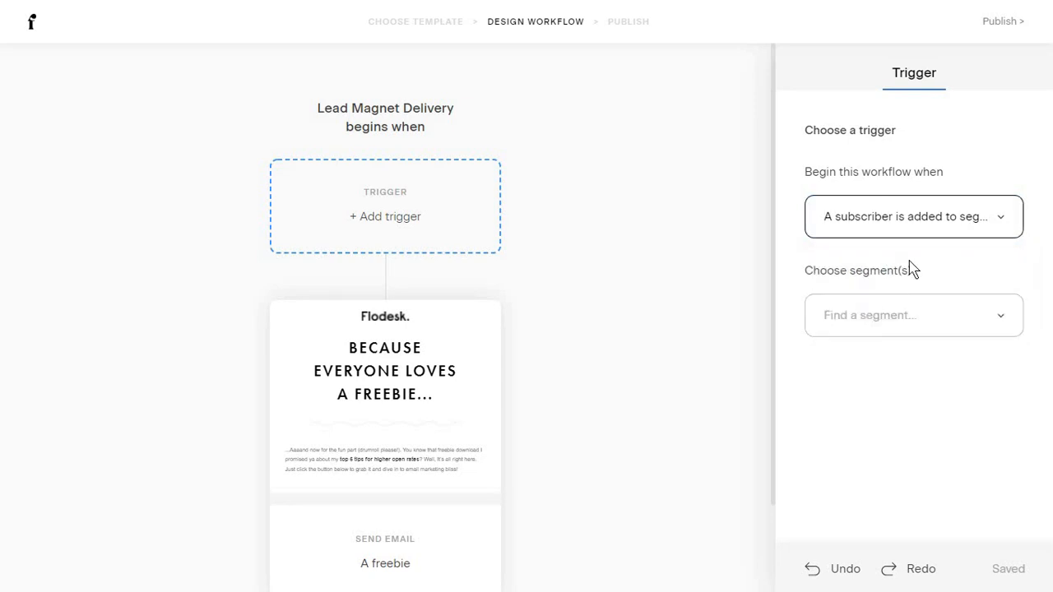
click(894, 314)
click(869, 441)
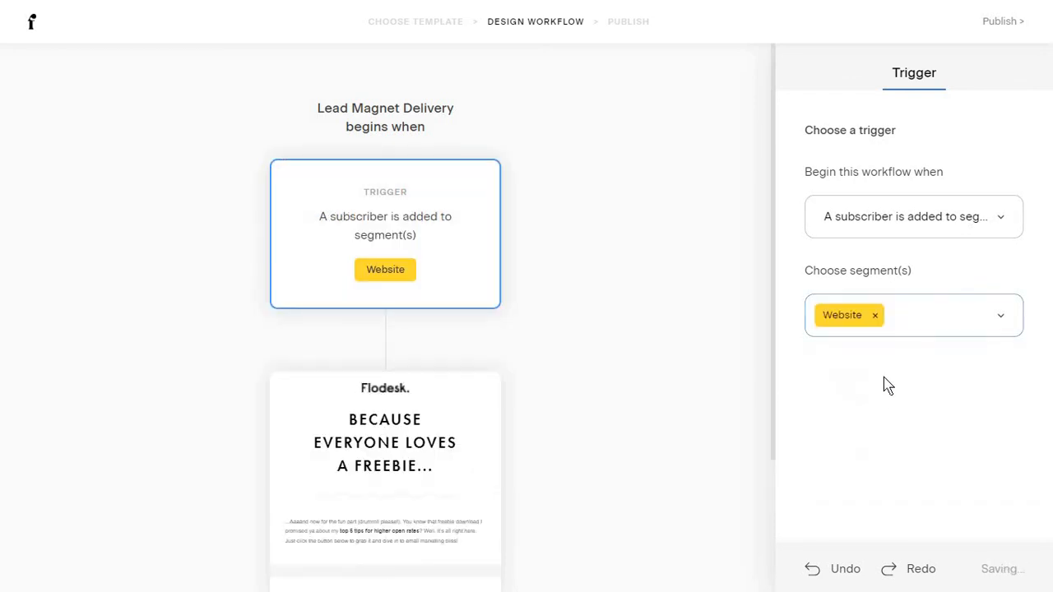
scroll(488, 404, down, 2)
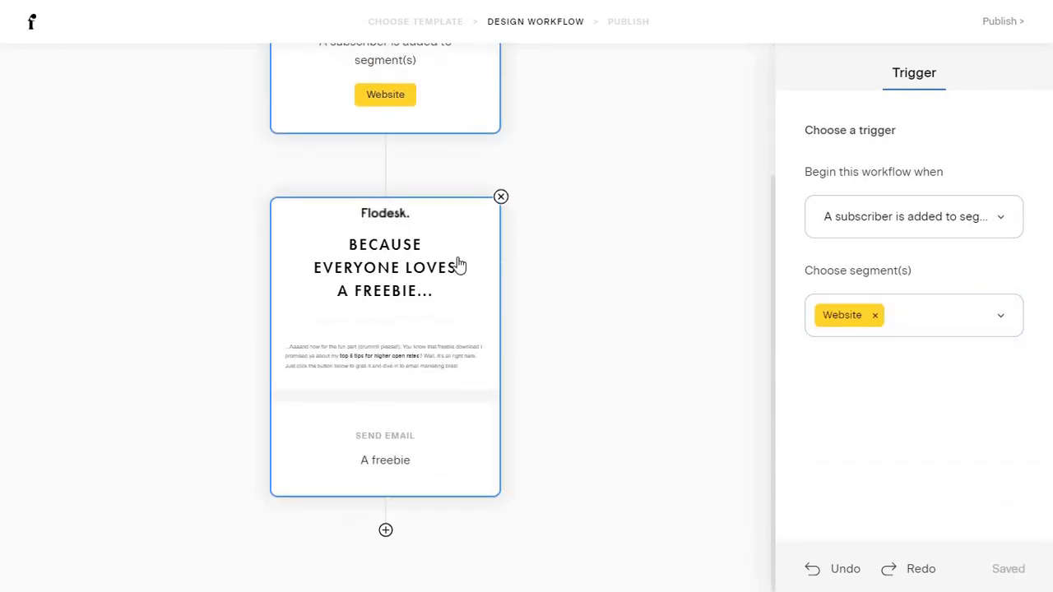
click(458, 262)
Open the 'A freebie' email from its Send email panel for editing.
click(386, 166)
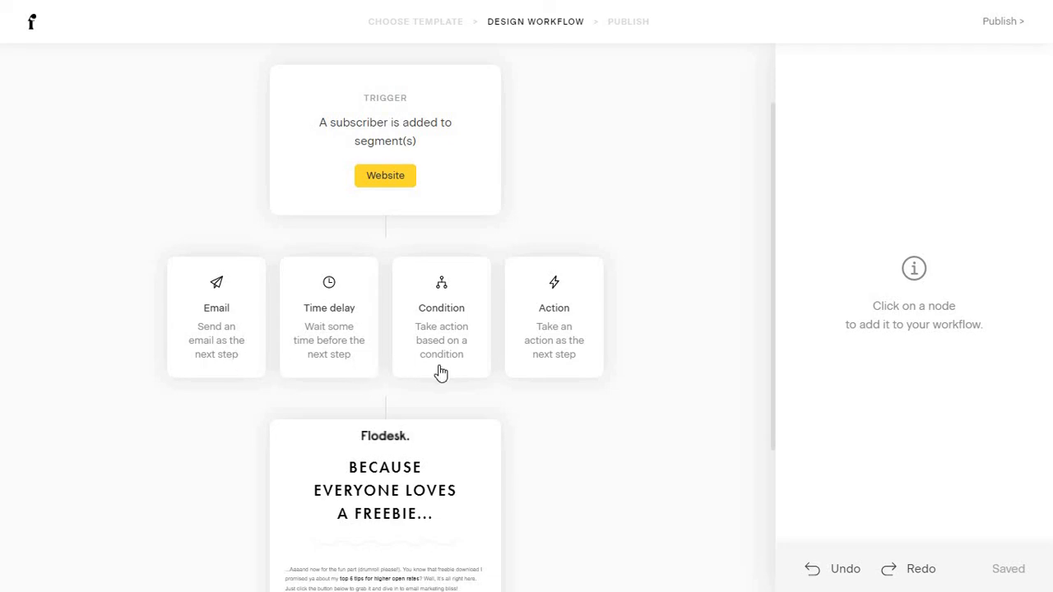
click(562, 415)
click(583, 371)
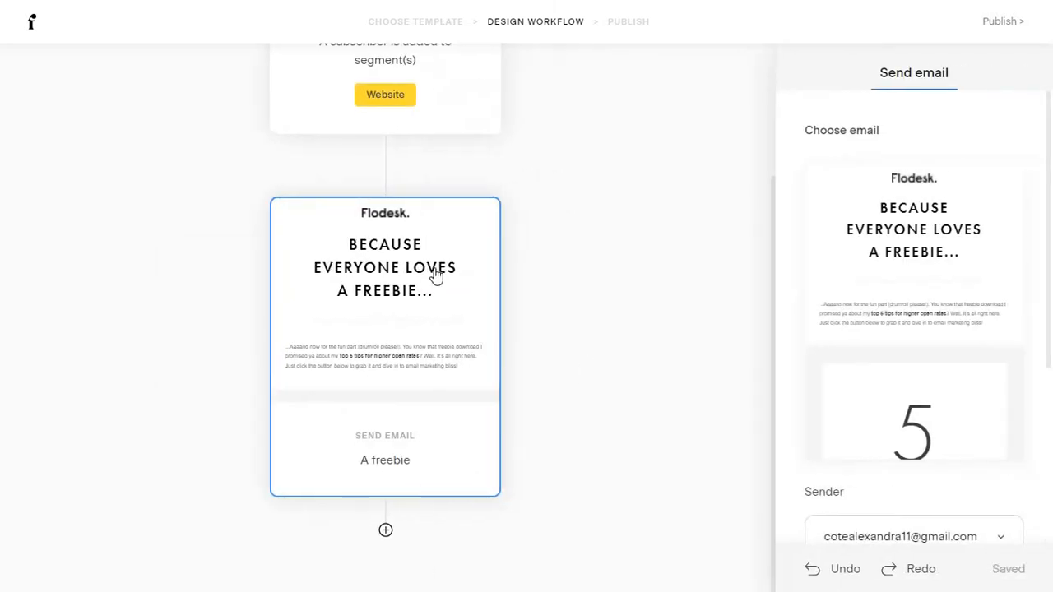
mouse_move(948, 294)
scroll(946, 296, down, 3)
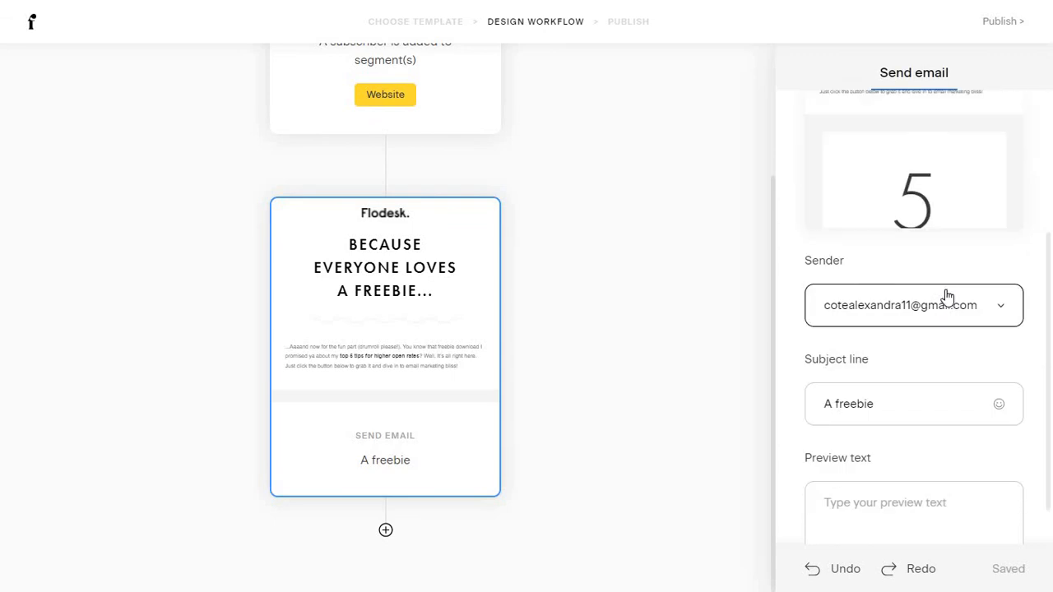
scroll(943, 299, up, 3)
click(933, 315)
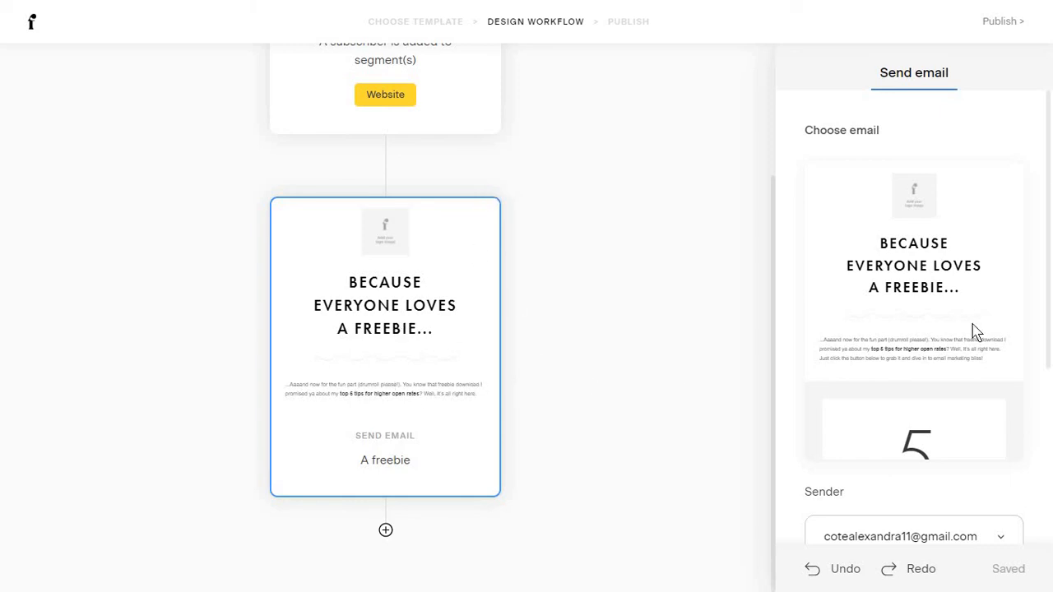
Add a time delay after the freebie email, set to 'A specific day of year' on 10/01/2021.
click(386, 532)
click(335, 470)
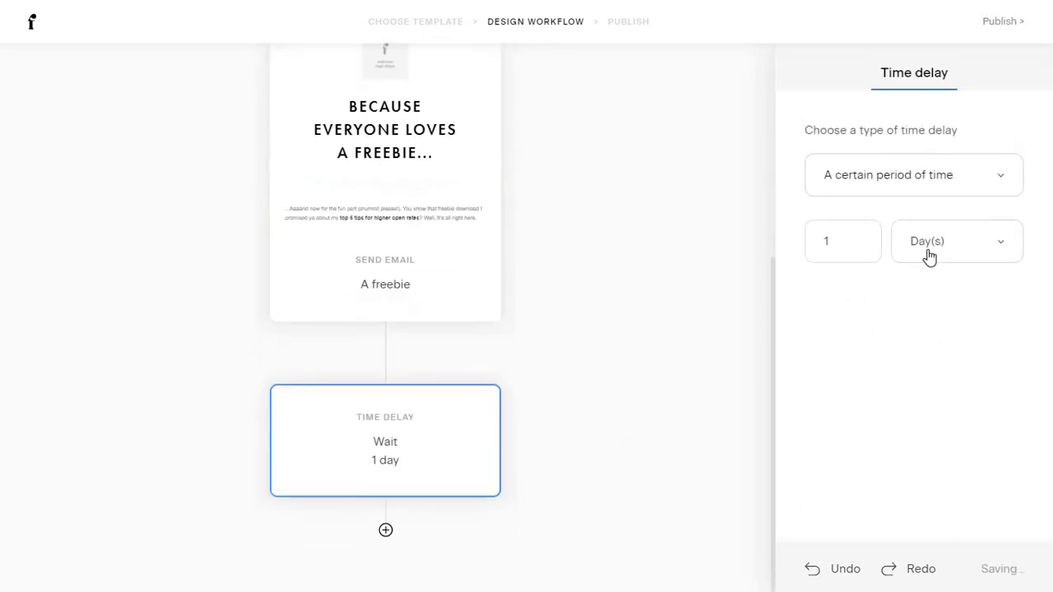
click(914, 188)
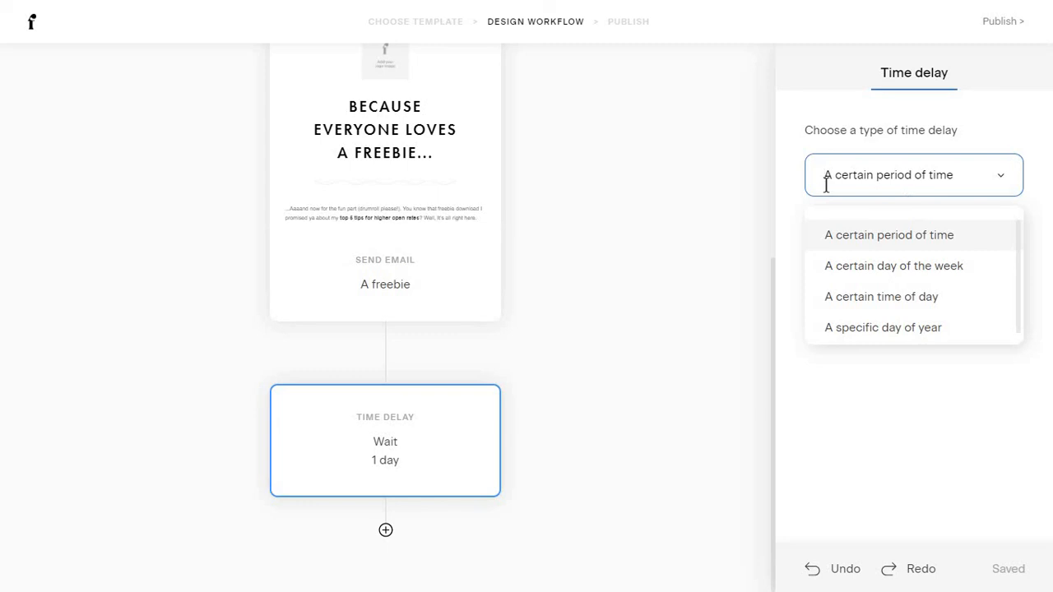
click(831, 146)
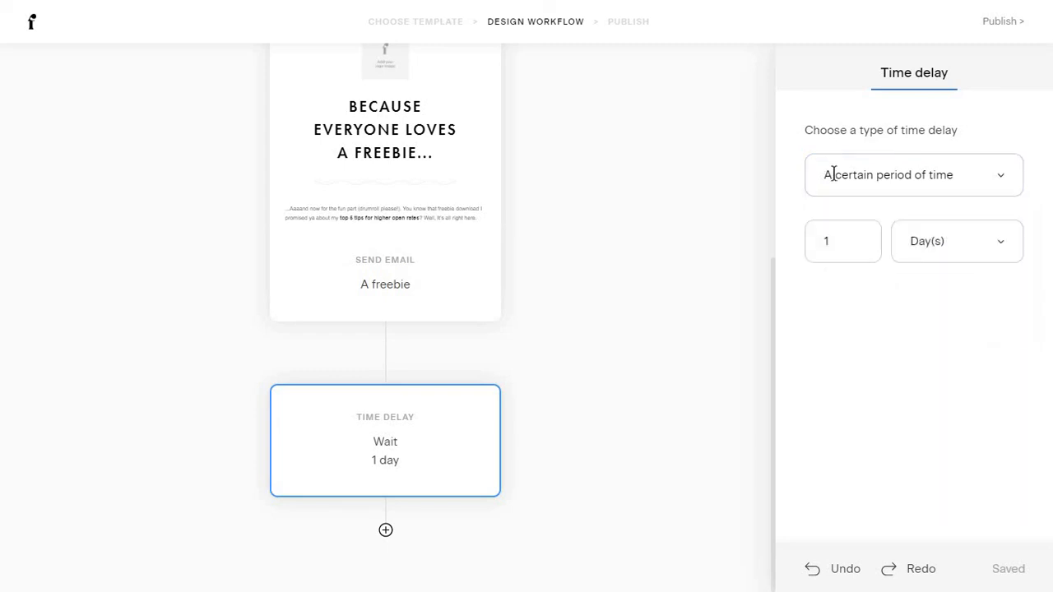
click(928, 241)
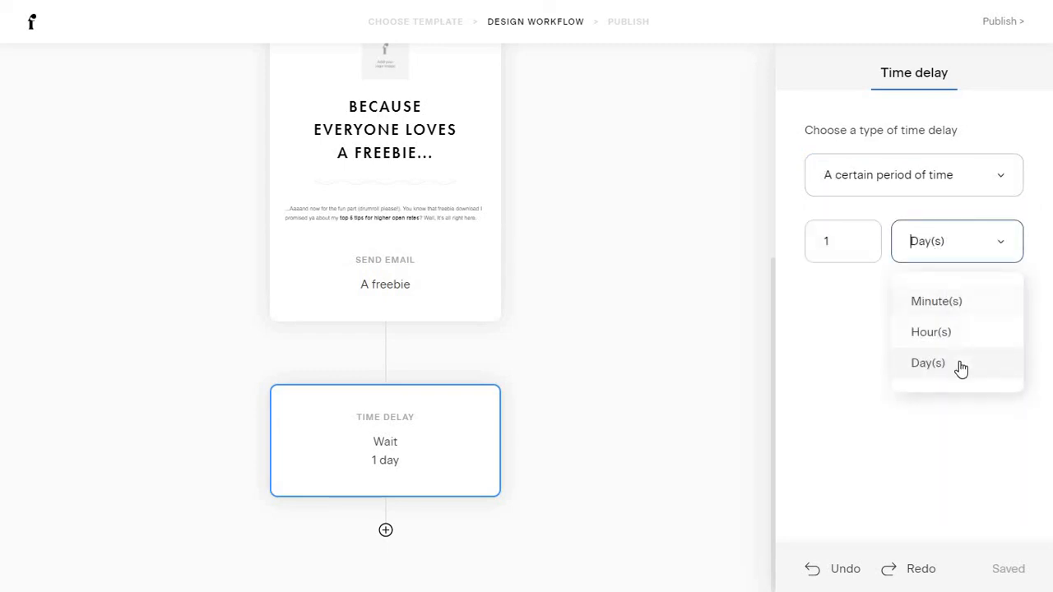
click(880, 296)
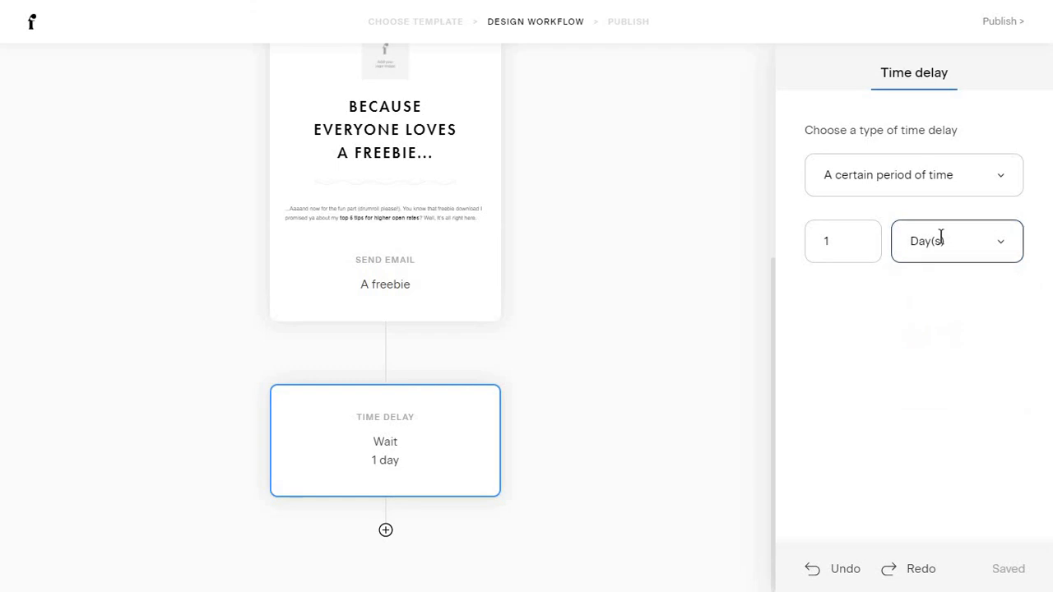
click(882, 188)
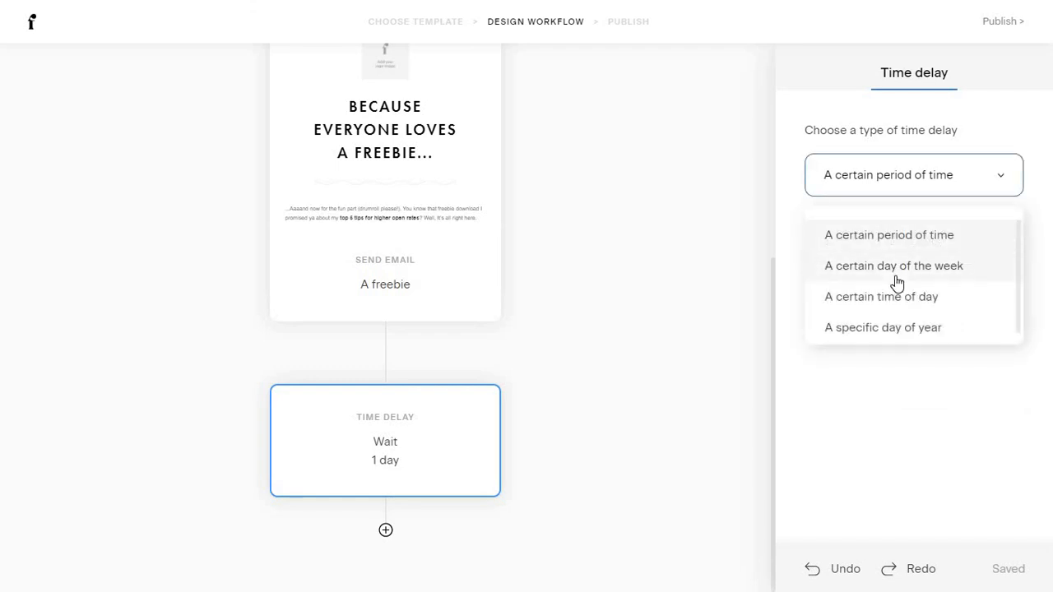
click(853, 329)
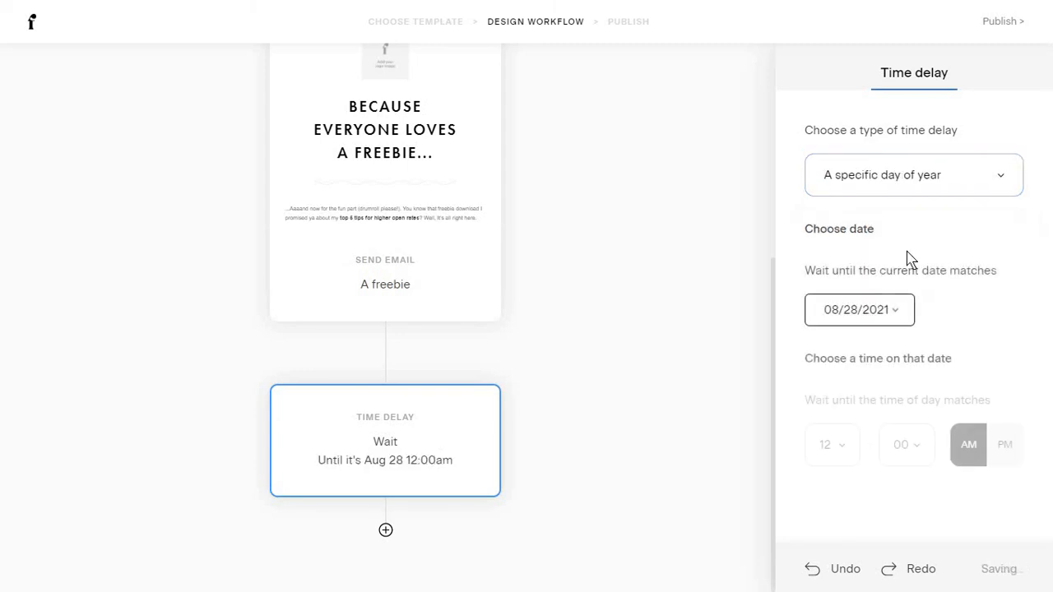
click(898, 312)
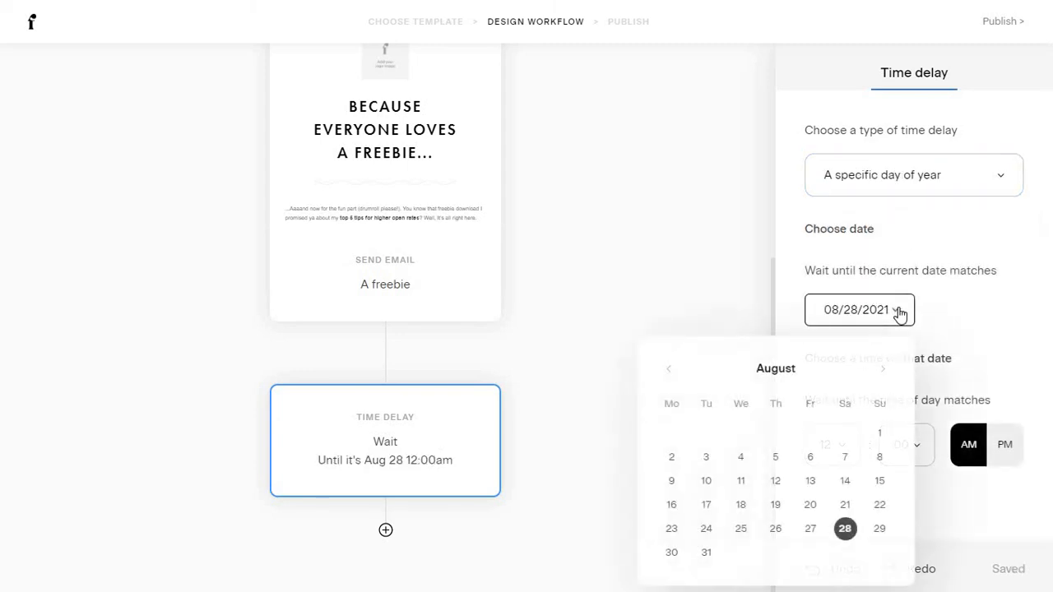
click(884, 371)
click(884, 371)
click(810, 433)
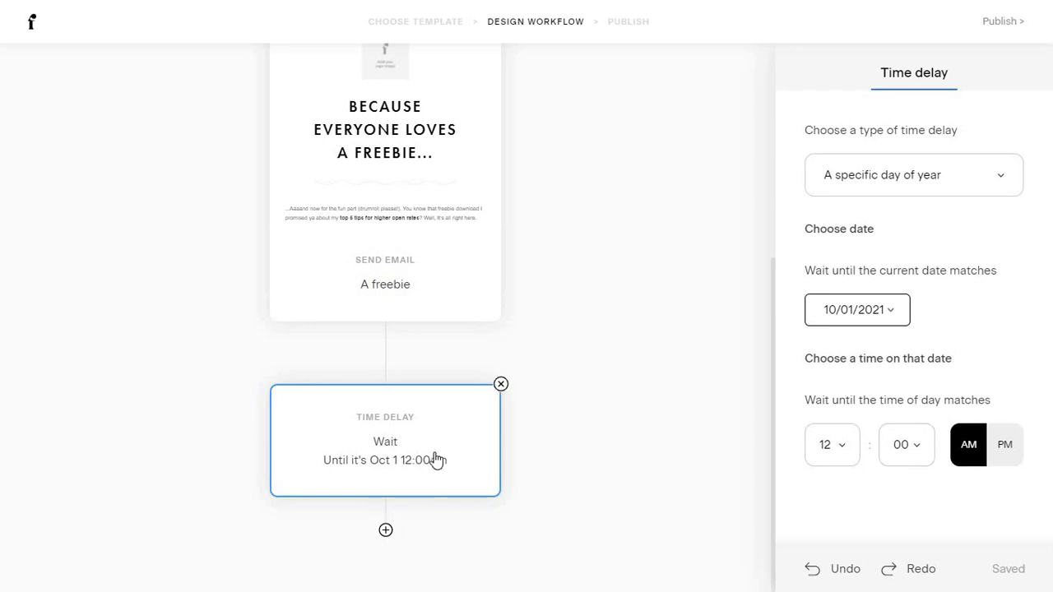
Add an action step after the time delay, then delete the empty action.
click(386, 530)
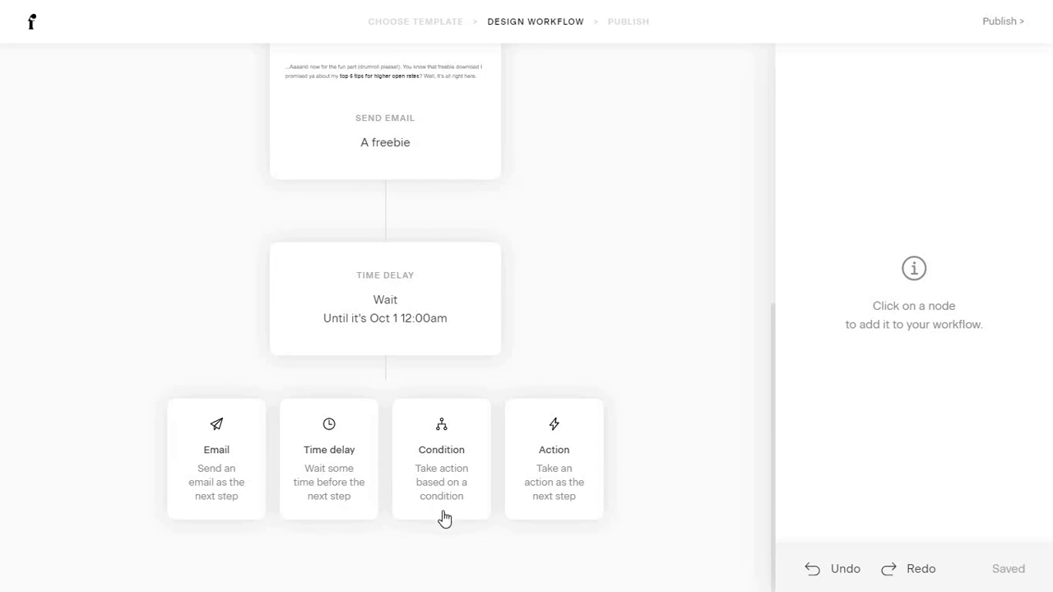
click(559, 476)
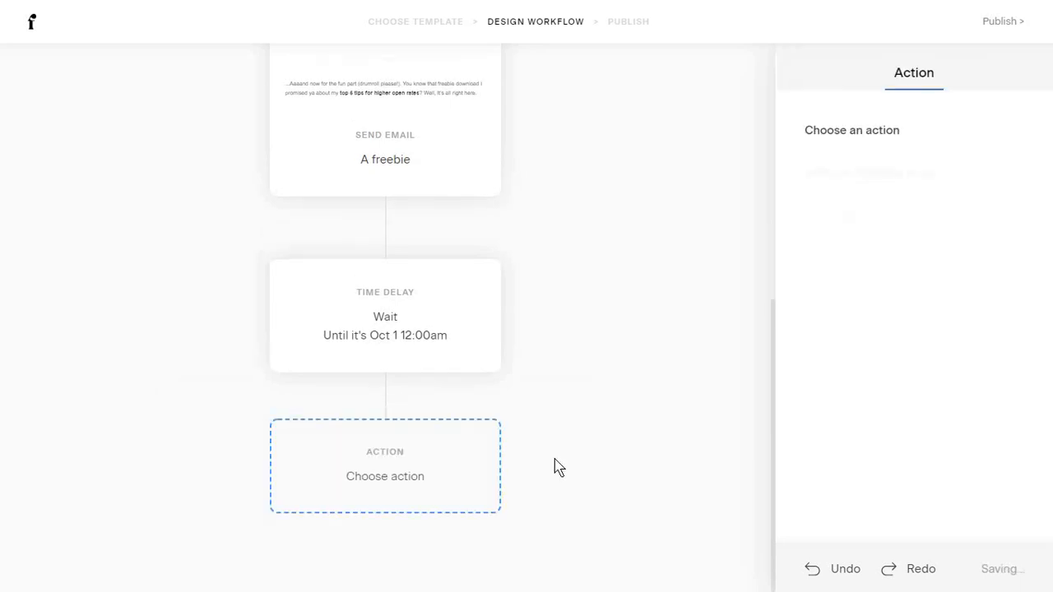
click(911, 220)
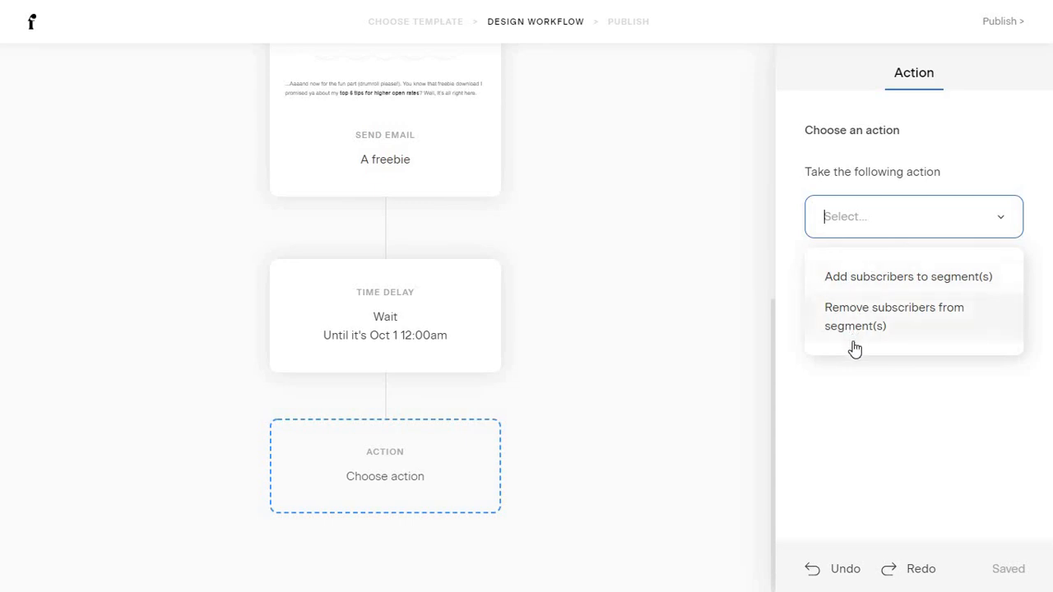
mouse_move(486, 438)
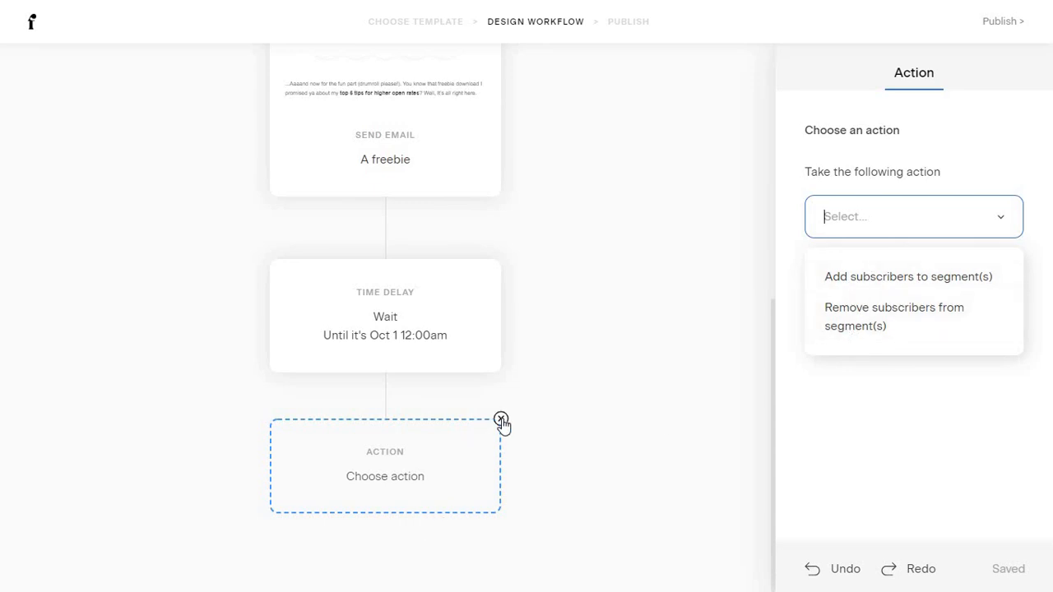
click(501, 422)
click(645, 339)
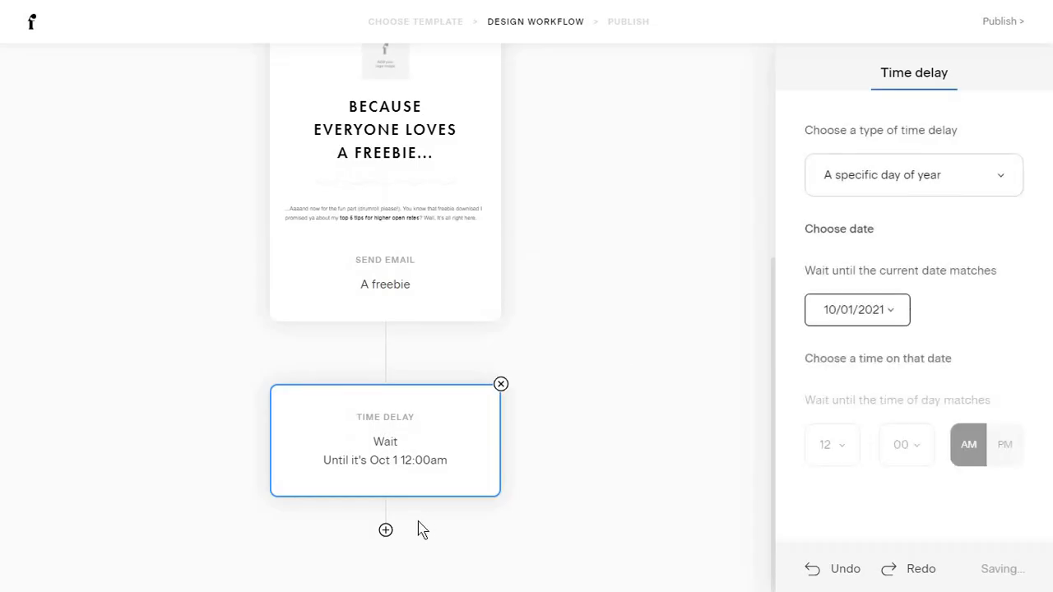
Add a Condition step below the time delay.
click(386, 532)
click(442, 556)
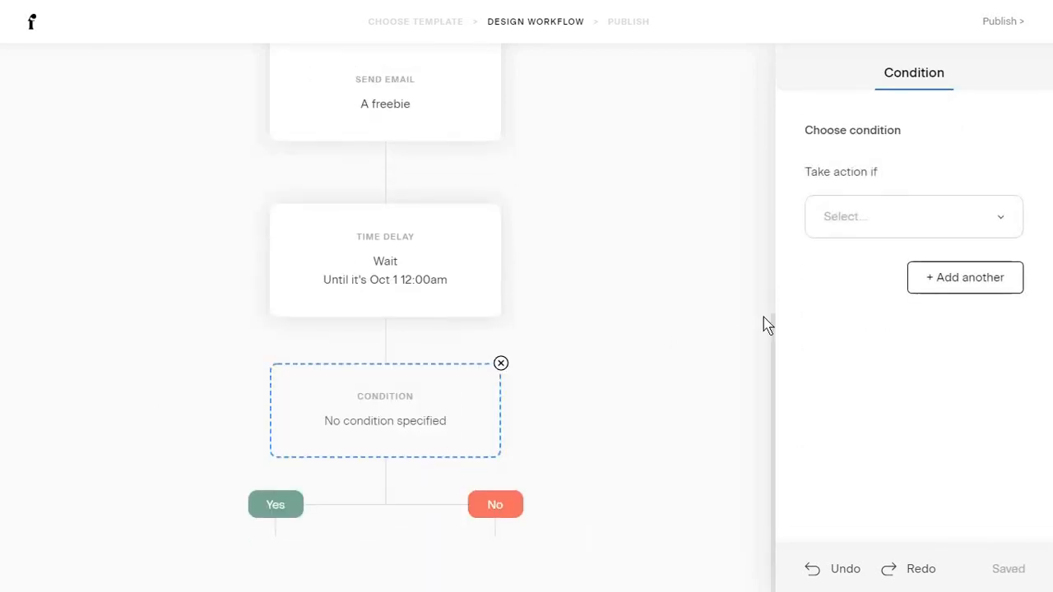
click(844, 216)
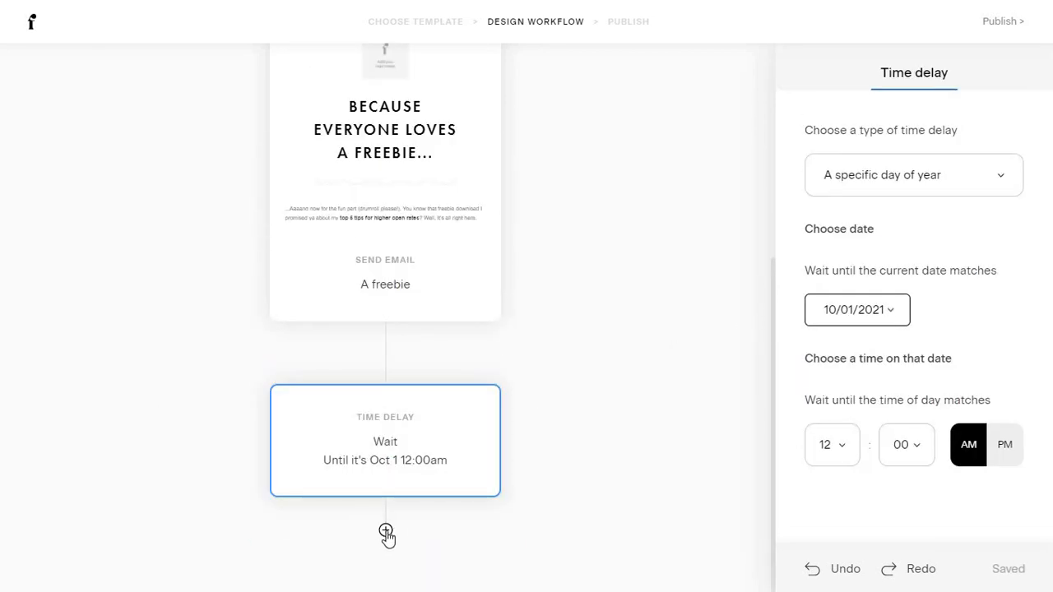
click(386, 532)
click(428, 452)
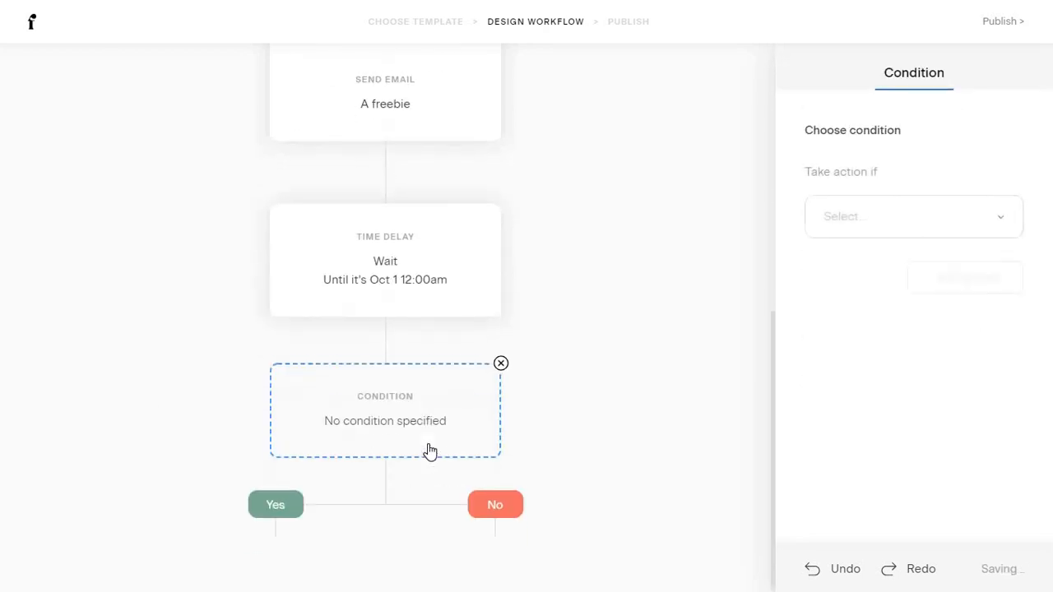
scroll(566, 345, up, 1)
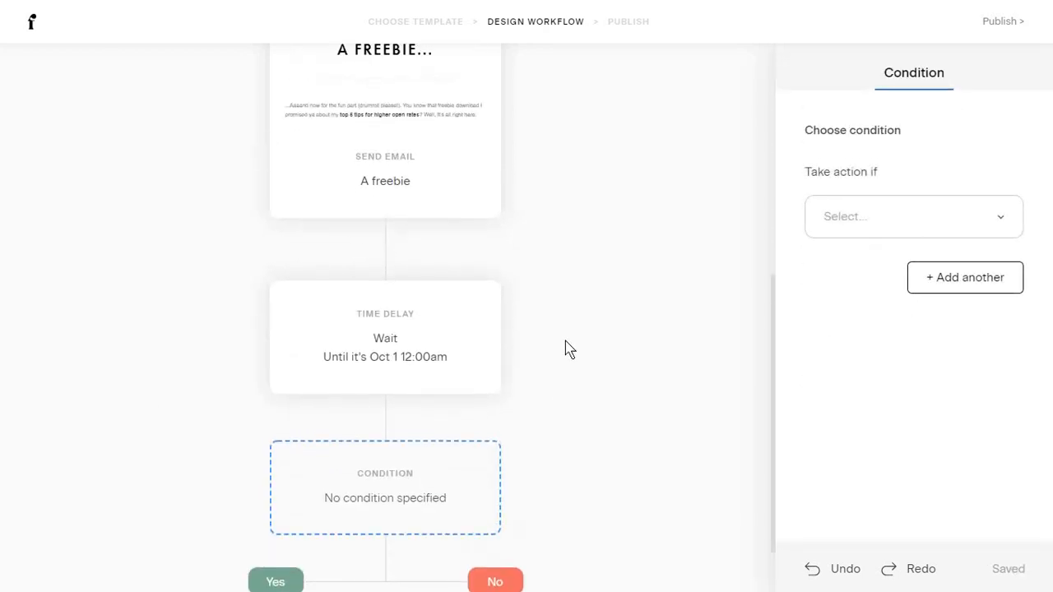
scroll(566, 349, up, 3)
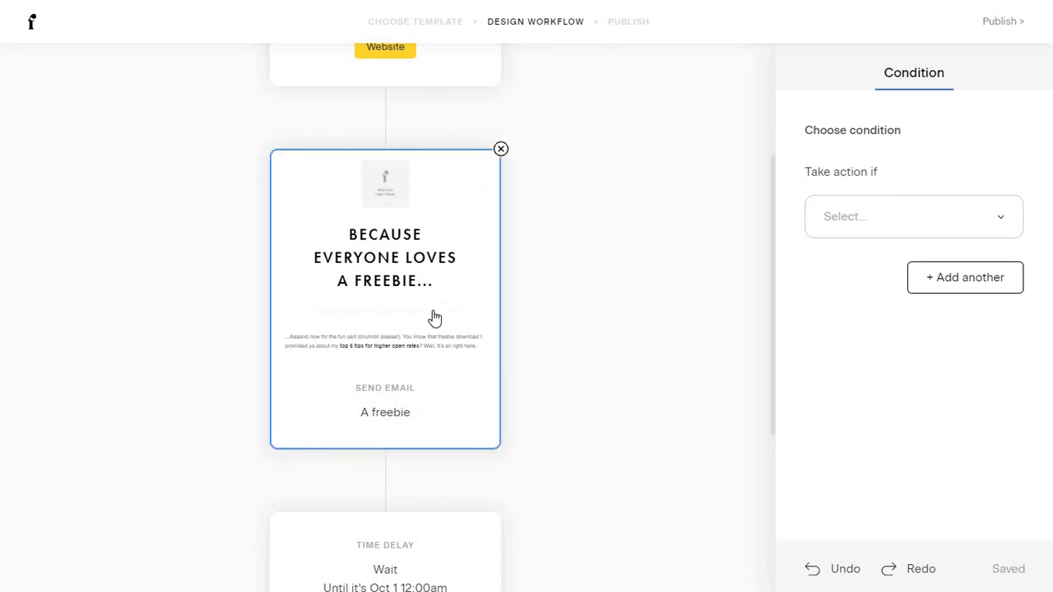
scroll(444, 318, down, 3)
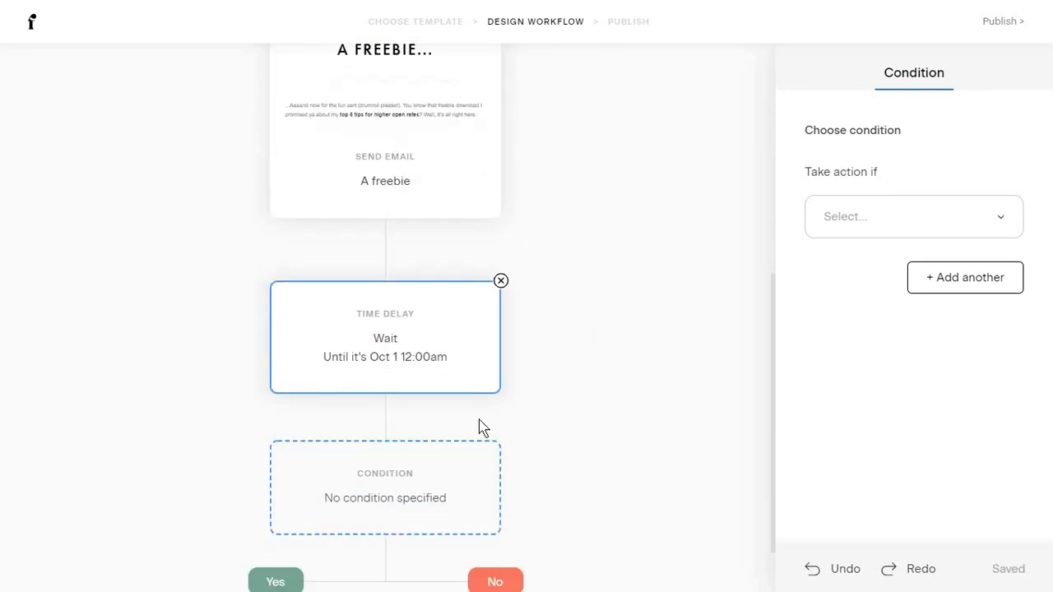
Set the condition to 'Subscriber opened workflow email' checking the A freebie email.
click(856, 217)
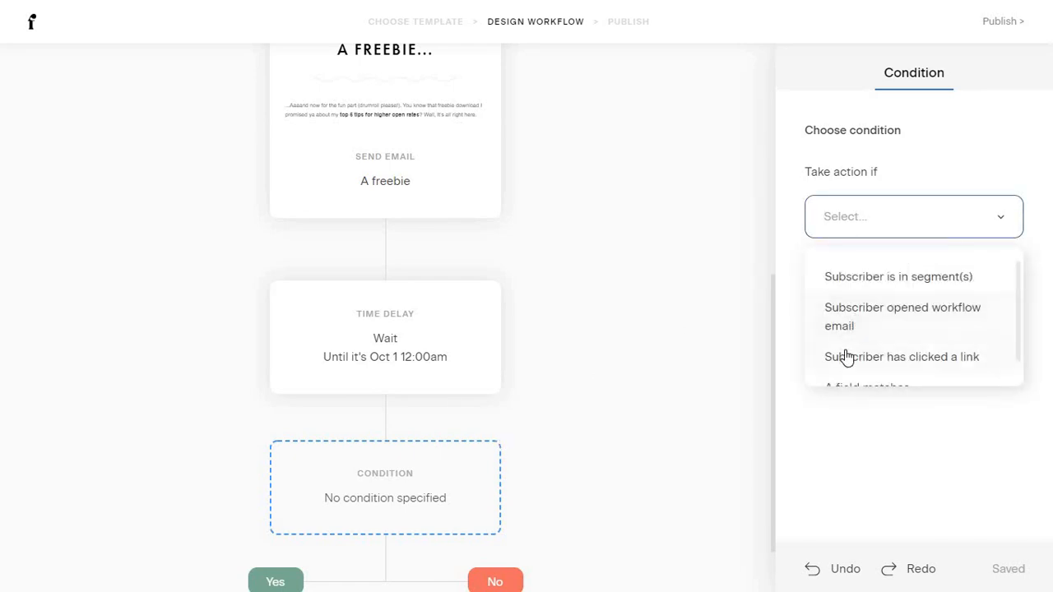
scroll(847, 359, down, 1)
click(856, 285)
click(853, 325)
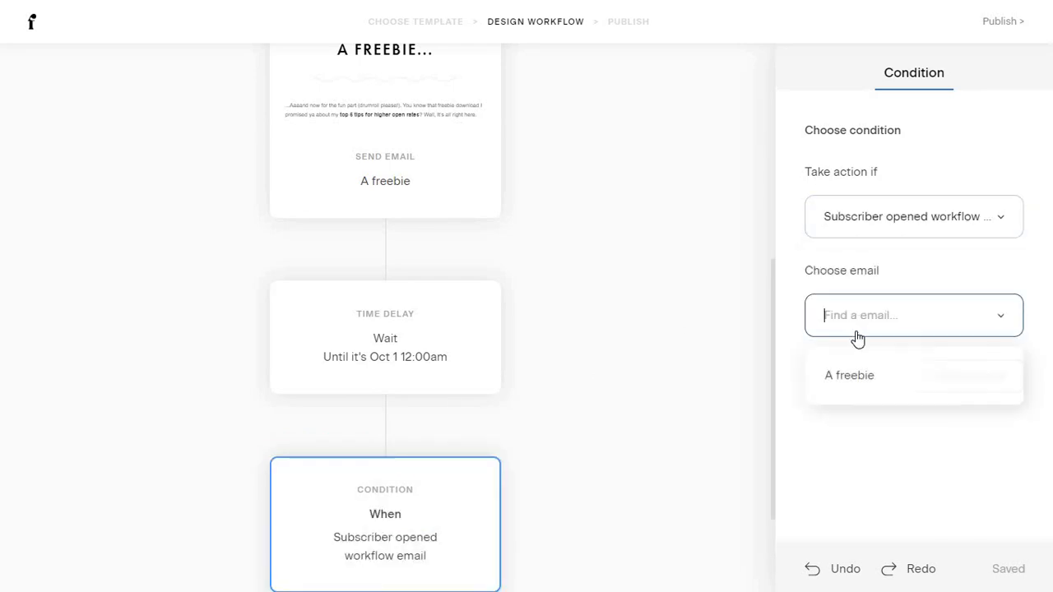
click(851, 380)
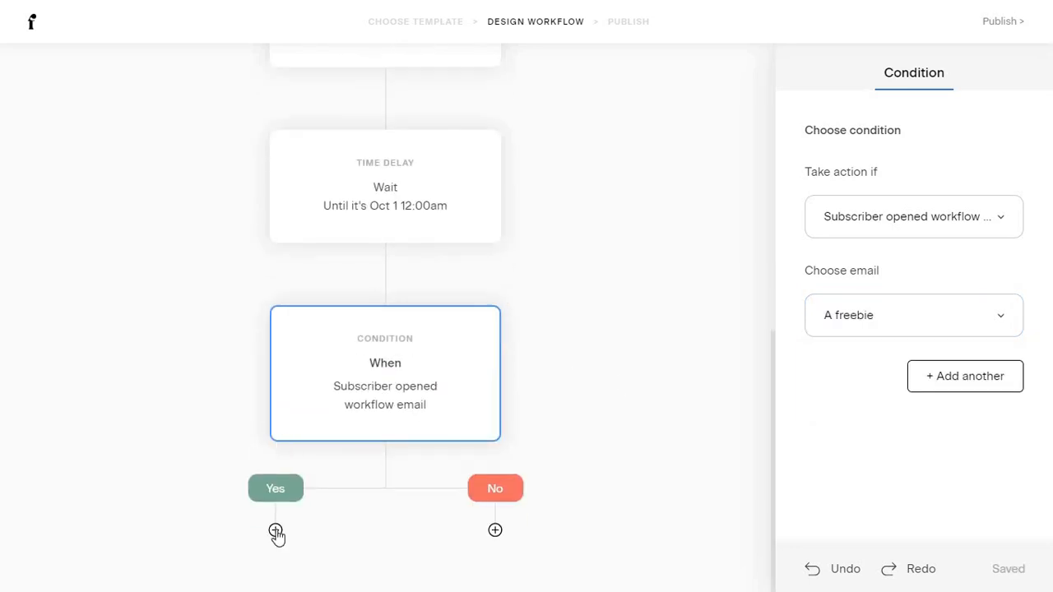
Add an Action step under the condition's Yes branch.
click(276, 532)
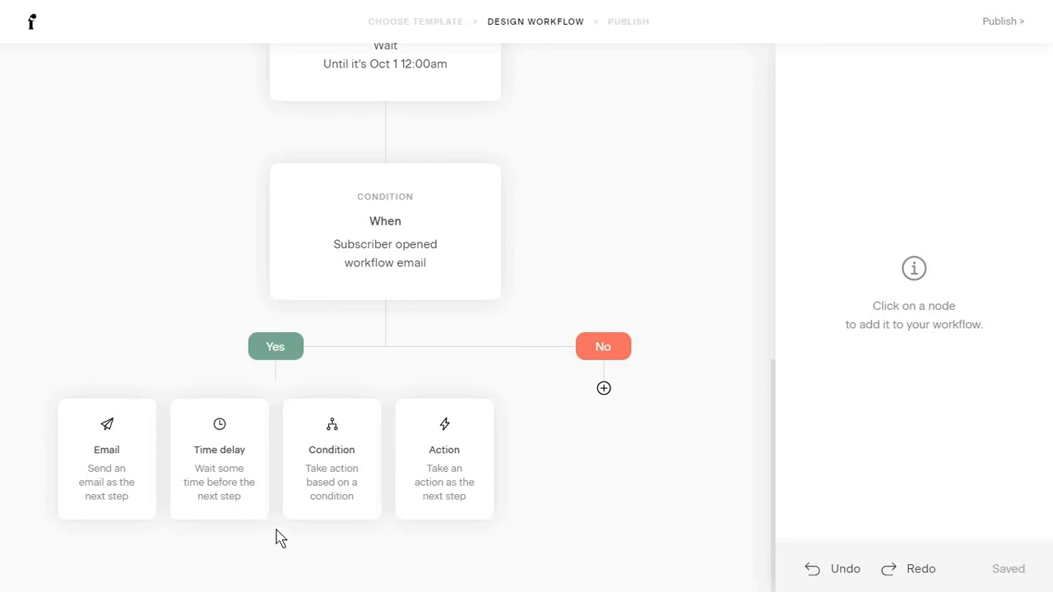
click(444, 457)
click(905, 217)
click(885, 278)
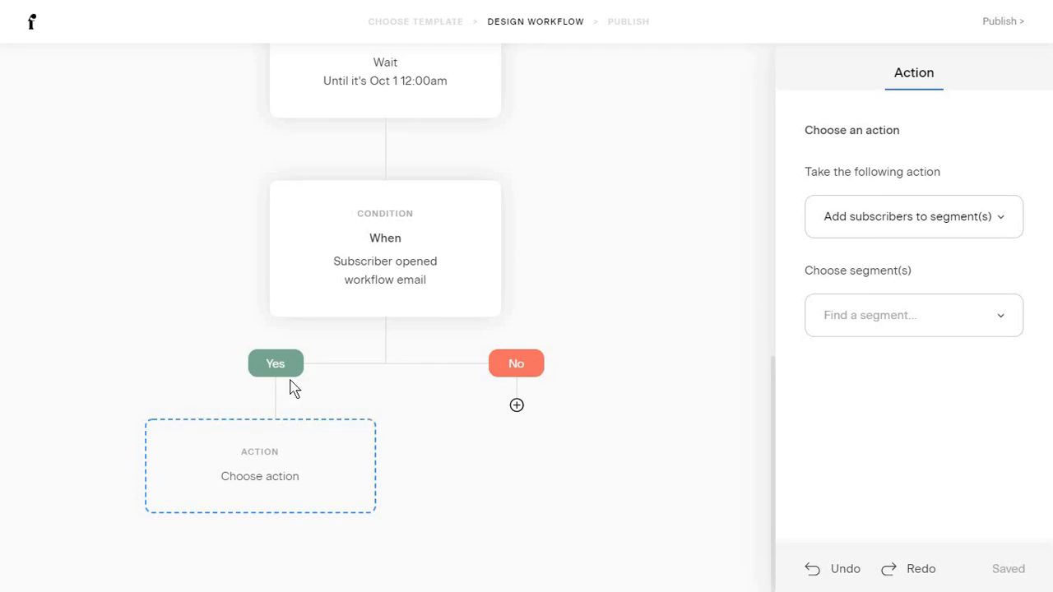
scroll(468, 428, up, 10)
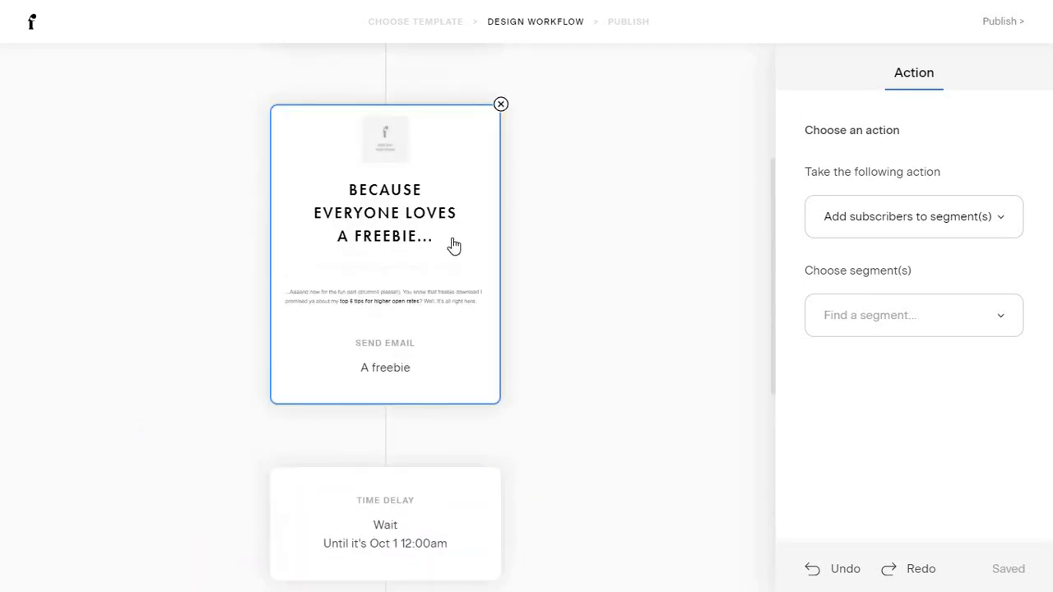
scroll(422, 349, down, 10)
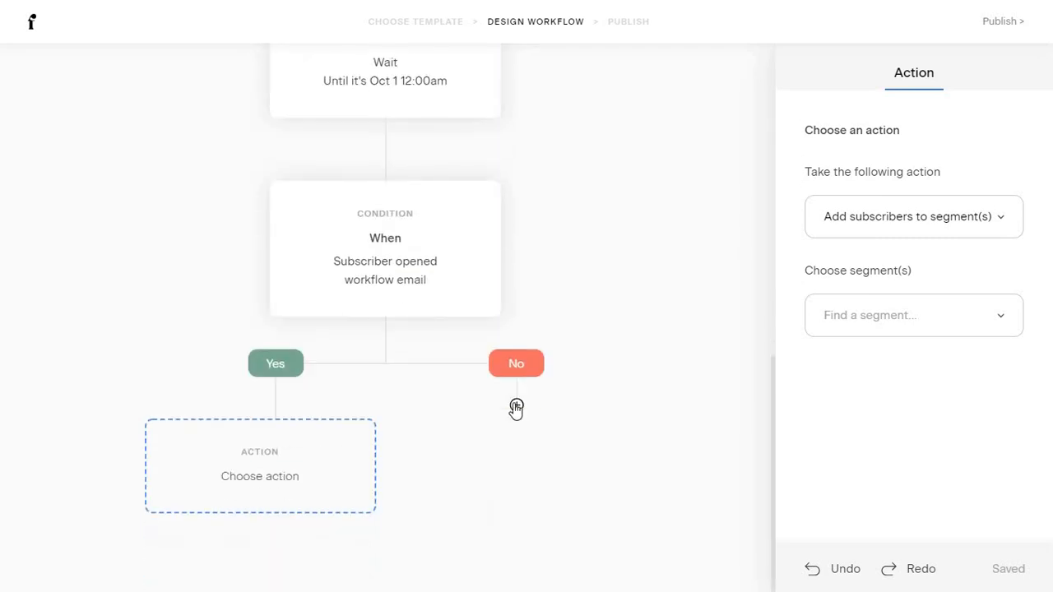
Add a send-email step under the No branch and proceed to Publish.
click(515, 406)
click(320, 458)
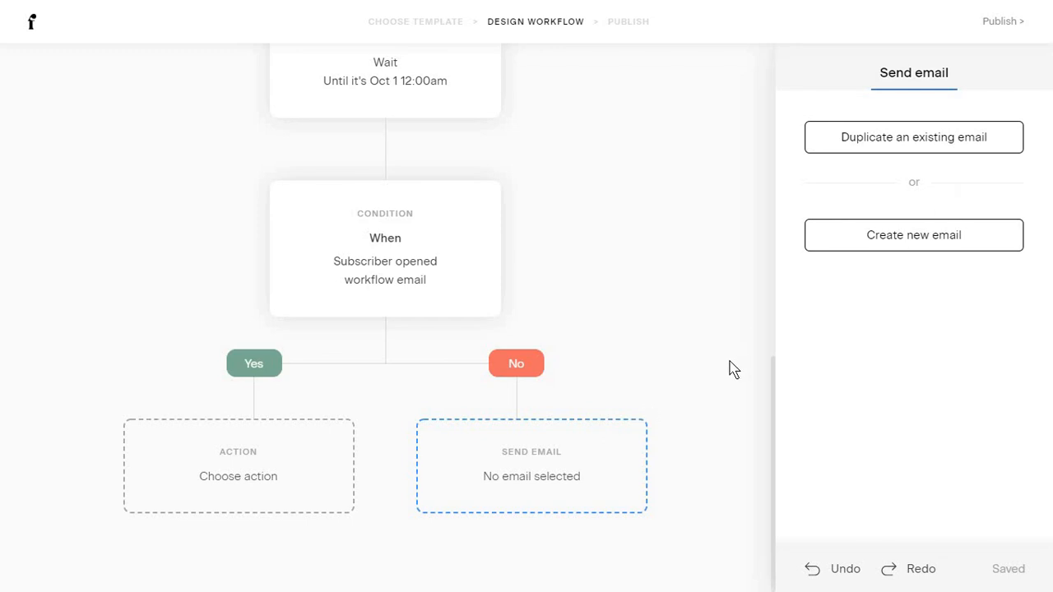
scroll(732, 371, up, 3)
click(997, 25)
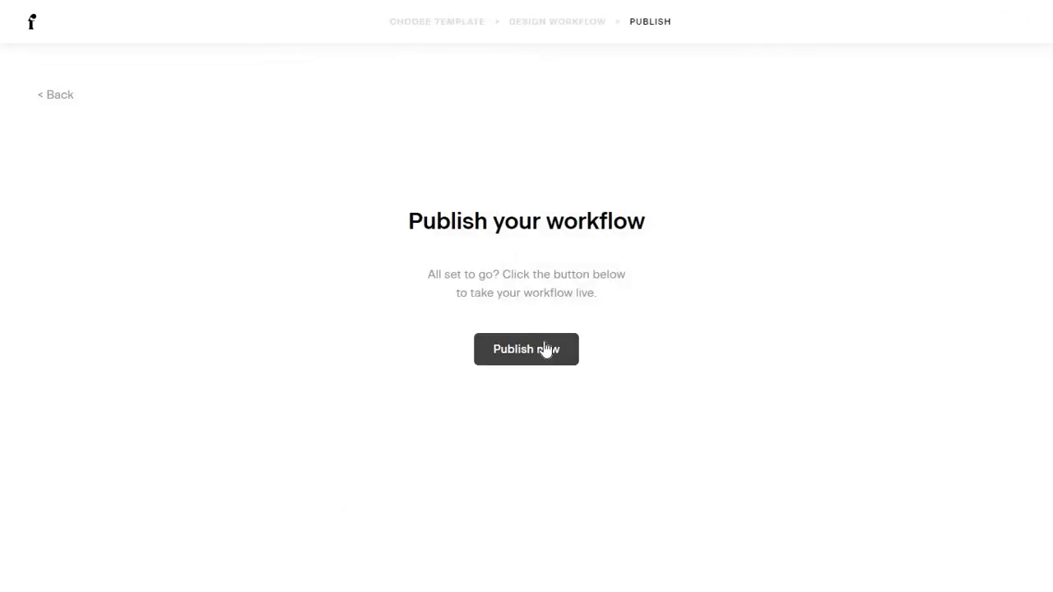
Return to My workflows, leaving Lead Magnet Delivery as a draft, and open the account menu.
click(27, 29)
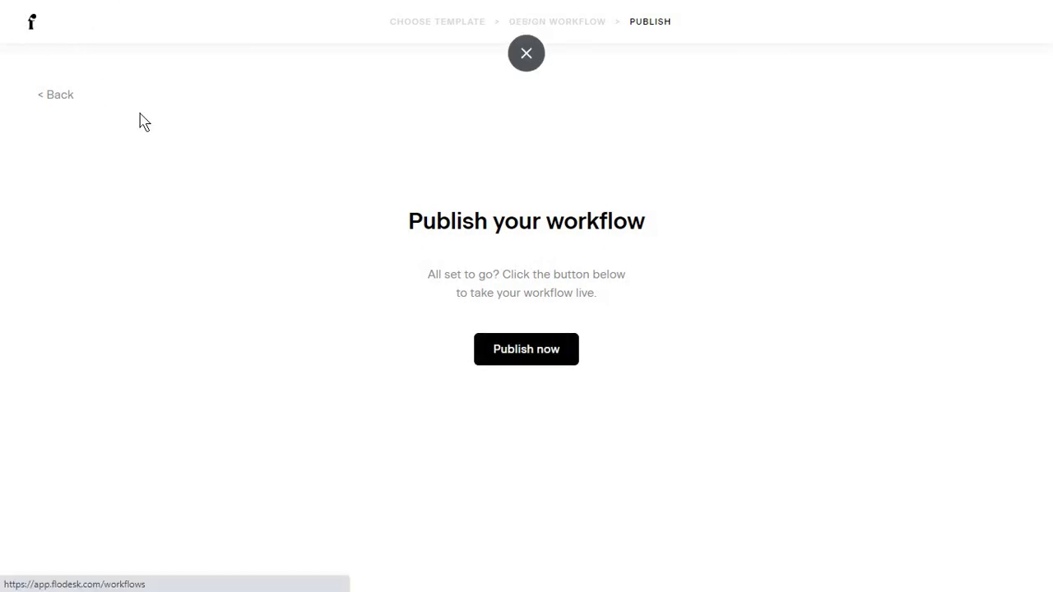
click(1004, 47)
click(1004, 46)
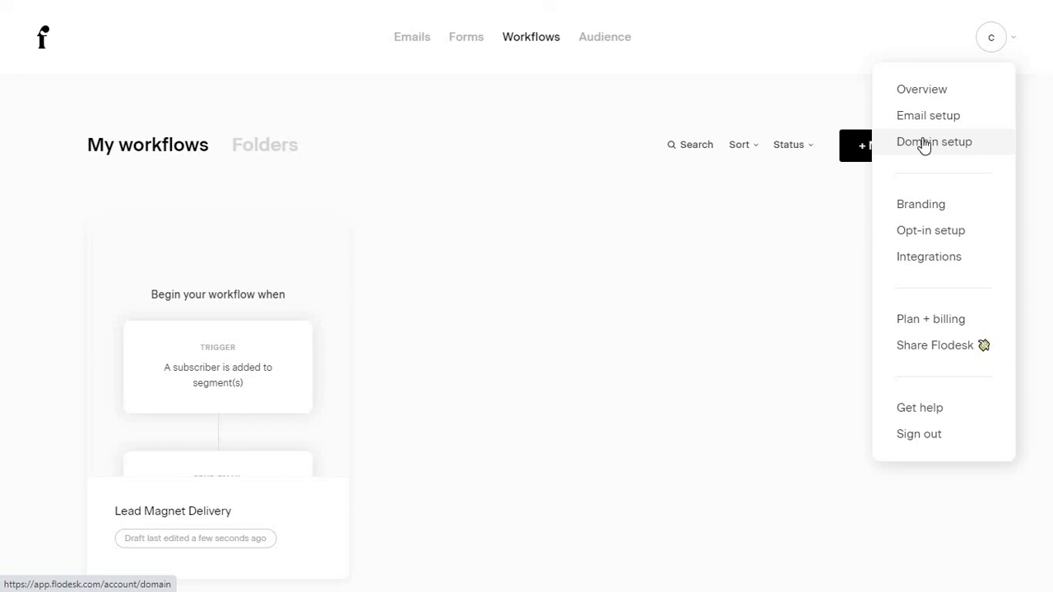
Browse the Domain setup, Branding, Opt-in setup and Integrations account settings.
click(923, 146)
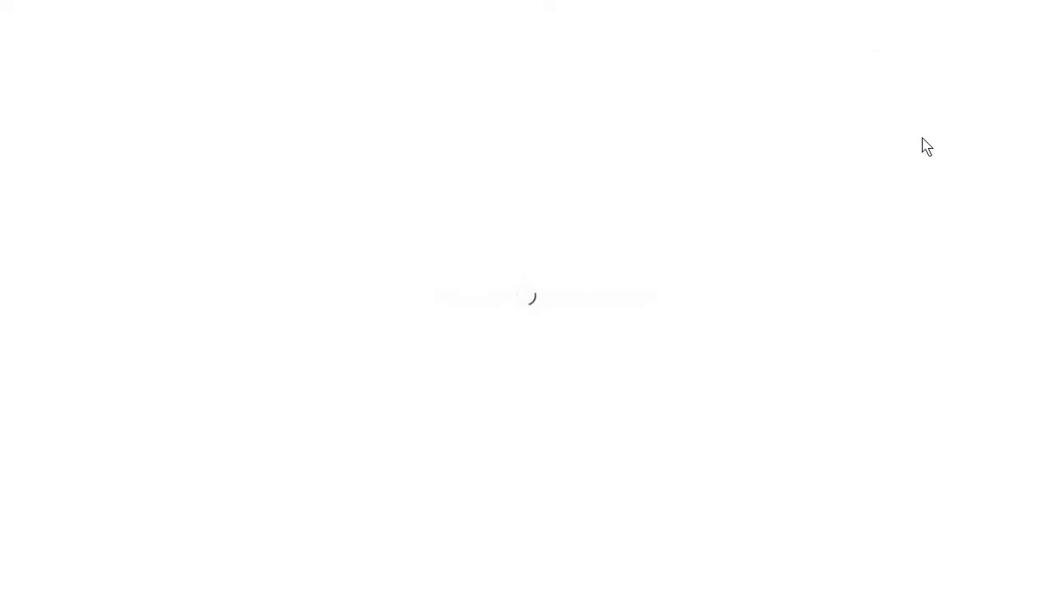
click(87, 245)
scroll(386, 238, down, 12)
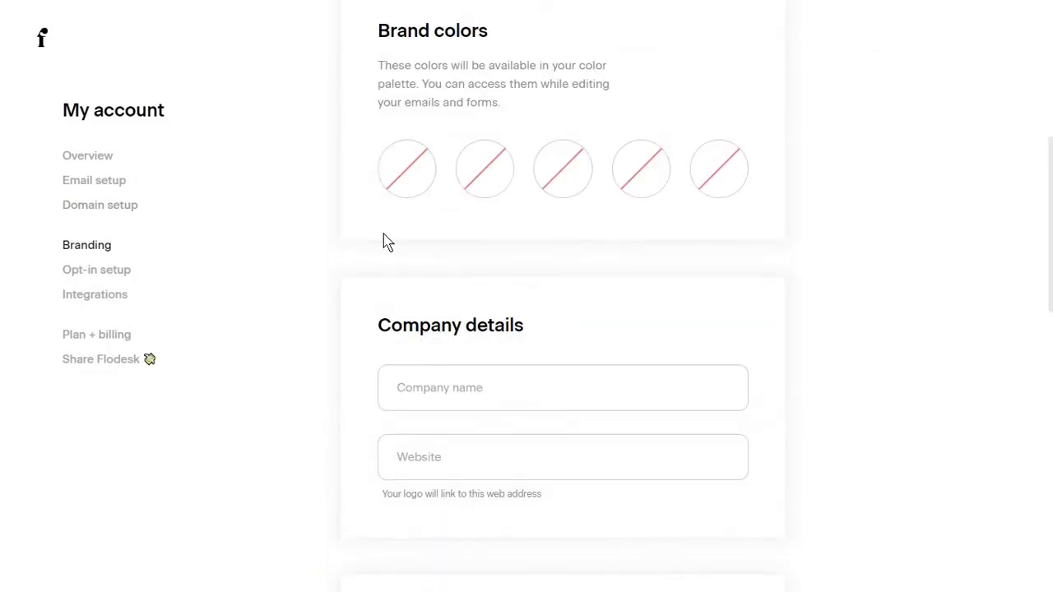
click(124, 271)
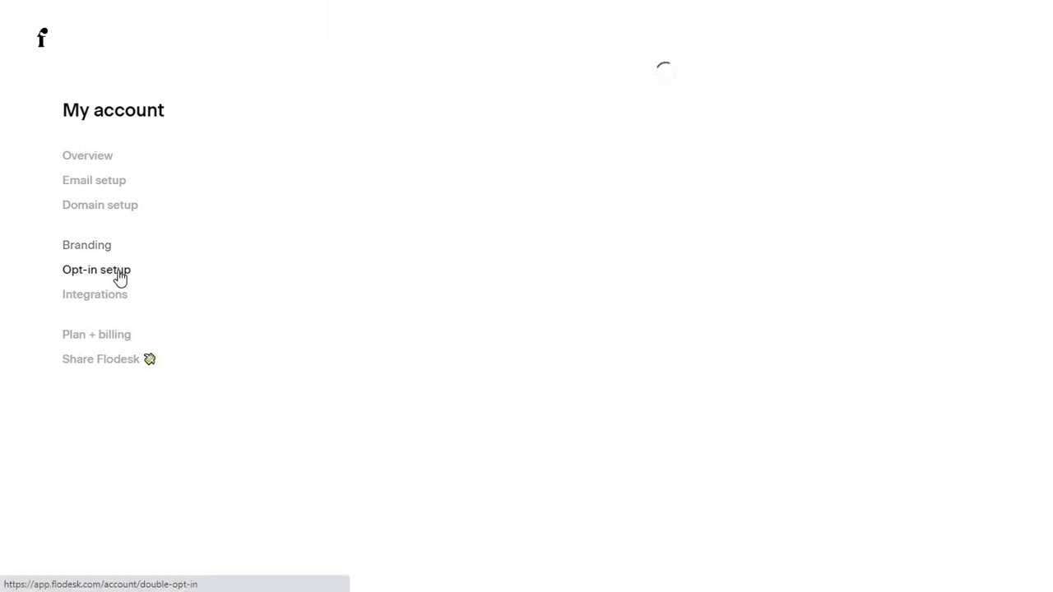
click(123, 303)
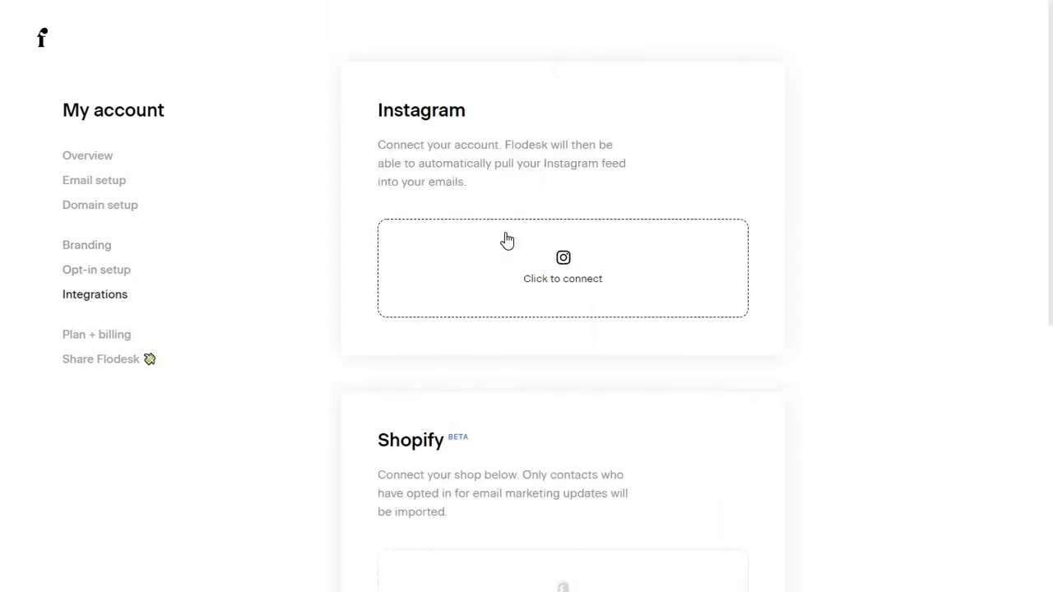
Scroll through the Integrations Zaps and go to the Flodesk pricing page.
scroll(376, 270, down, 5)
scroll(376, 270, down, 5)
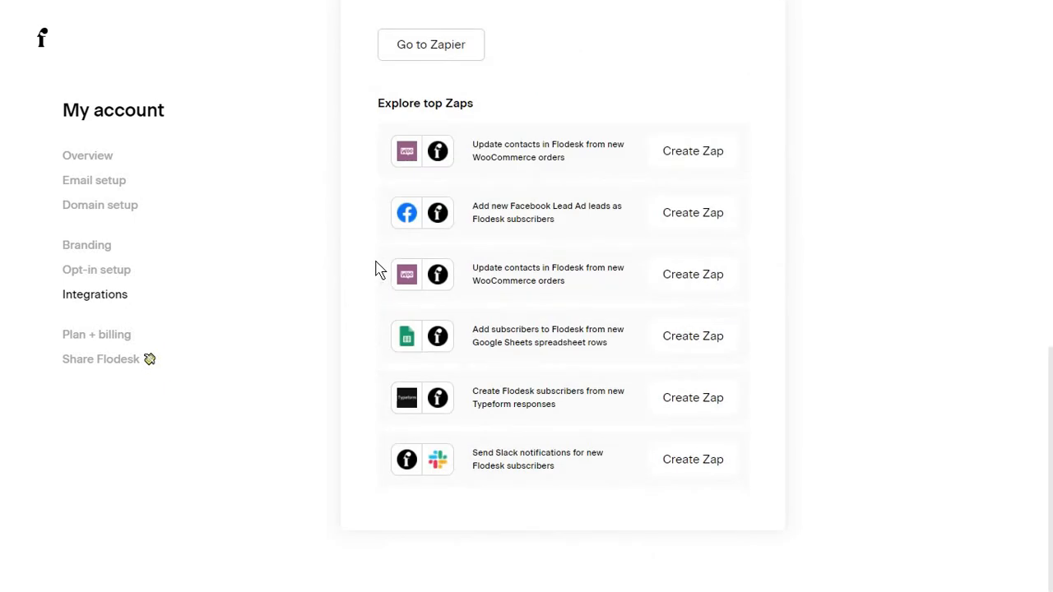
scroll(383, 176, up, 4)
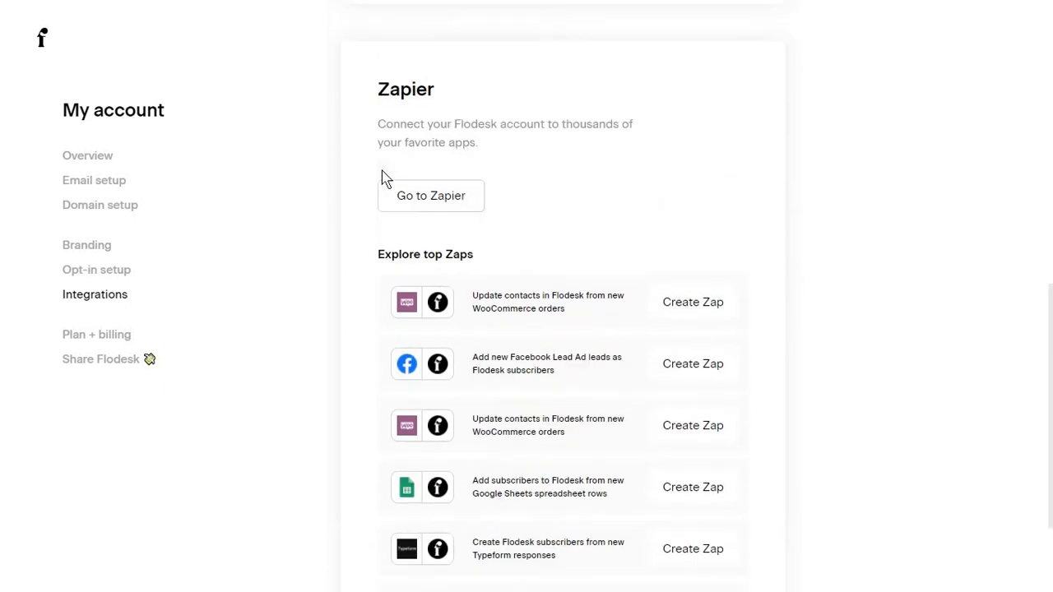
scroll(421, 273, down, 4)
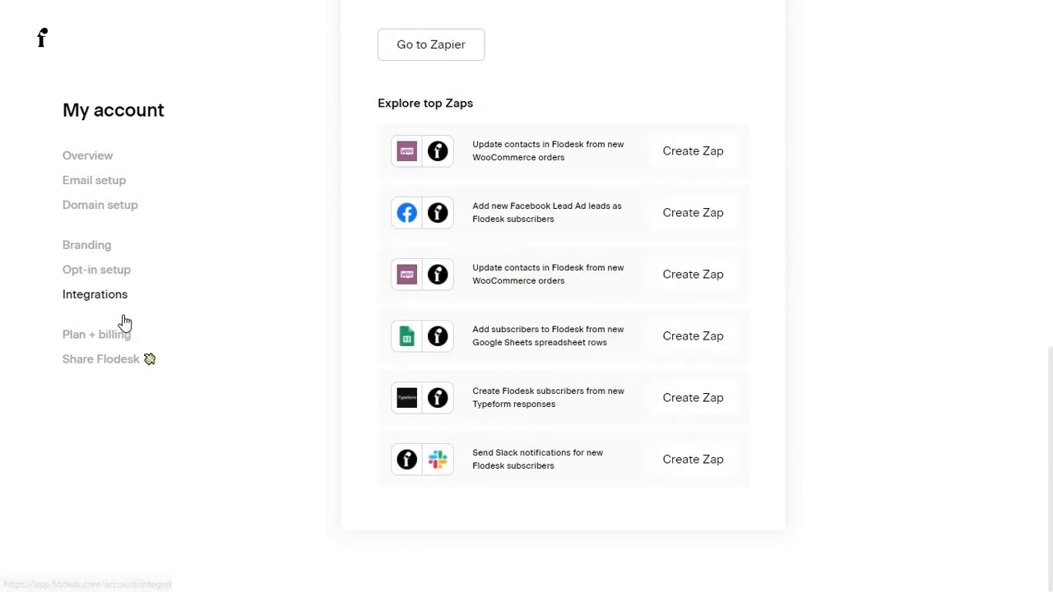
click(39, 43)
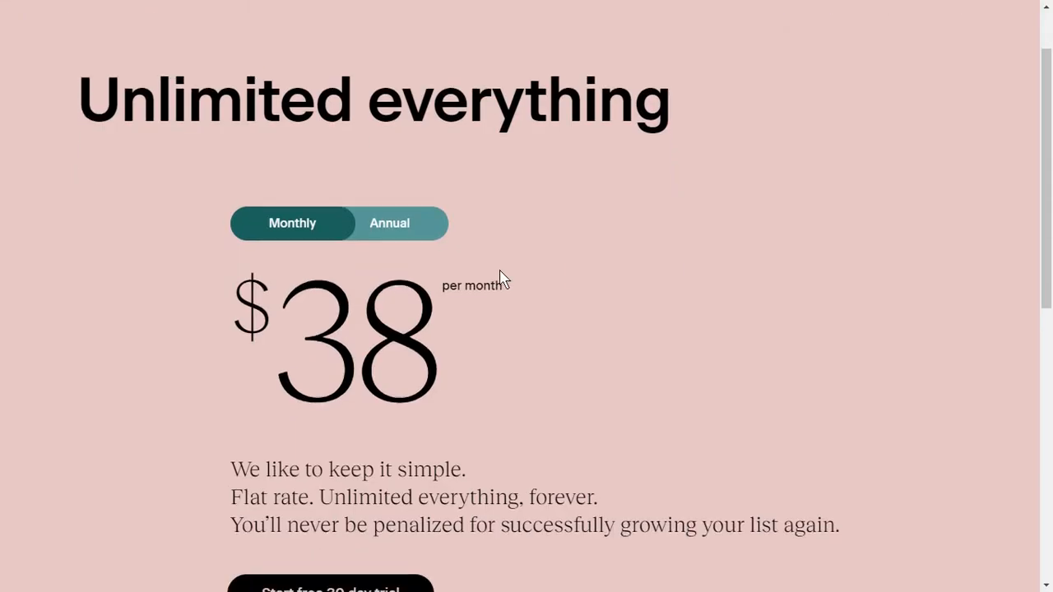
Toggle the pricing between $38 monthly and $418 annual.
scroll(408, 190, down, 1)
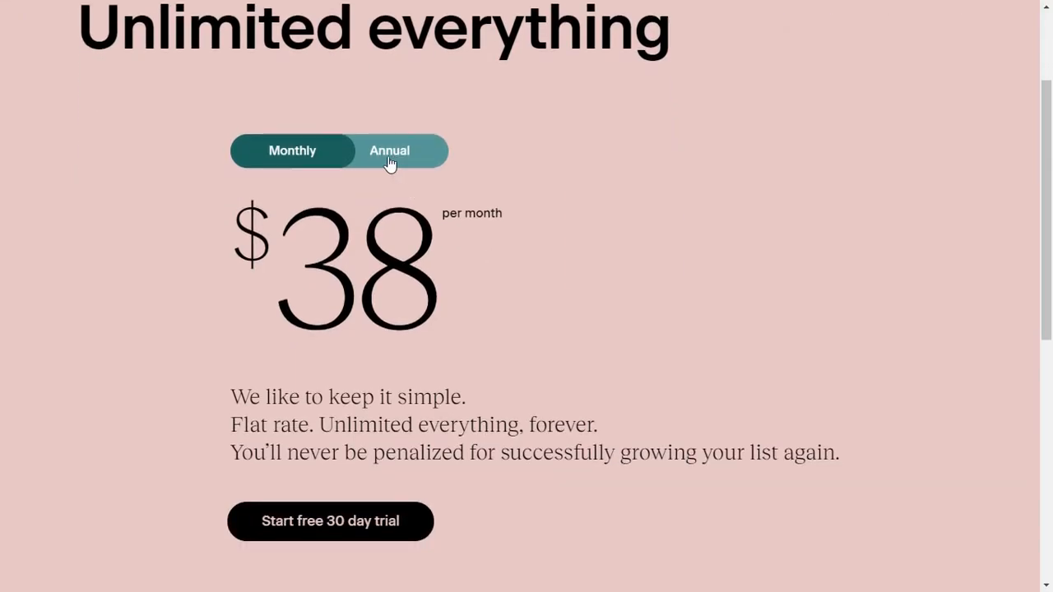
click(390, 163)
click(305, 159)
drag(381, 165, 527, 242)
click(480, 313)
scroll(373, 236, up, 2)
click(390, 309)
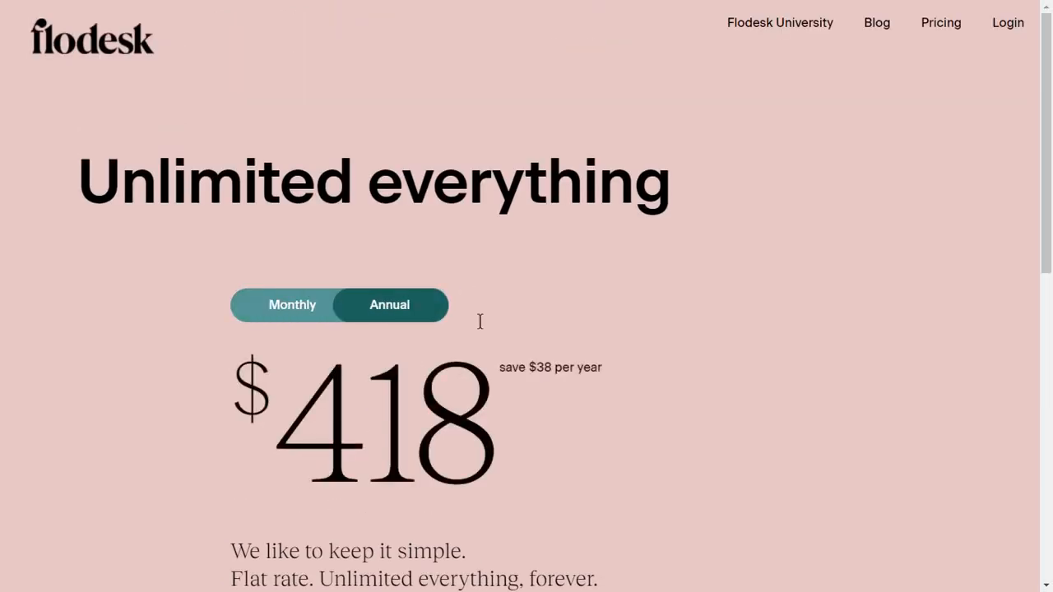
Scroll to the footer and open the Flodesk University page.
scroll(482, 322, down, 3)
scroll(482, 329, down, 4)
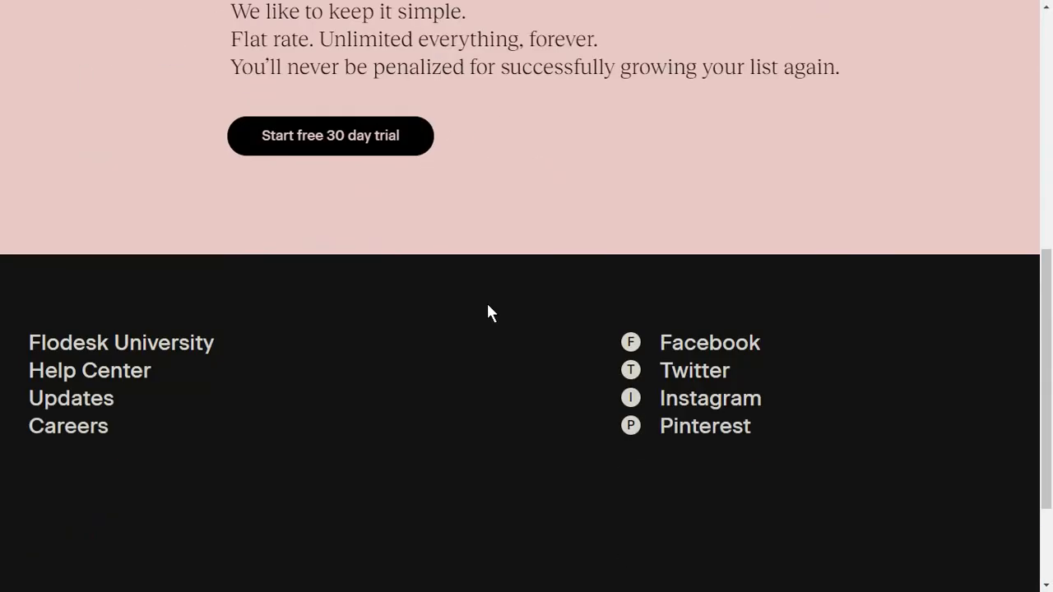
click(179, 342)
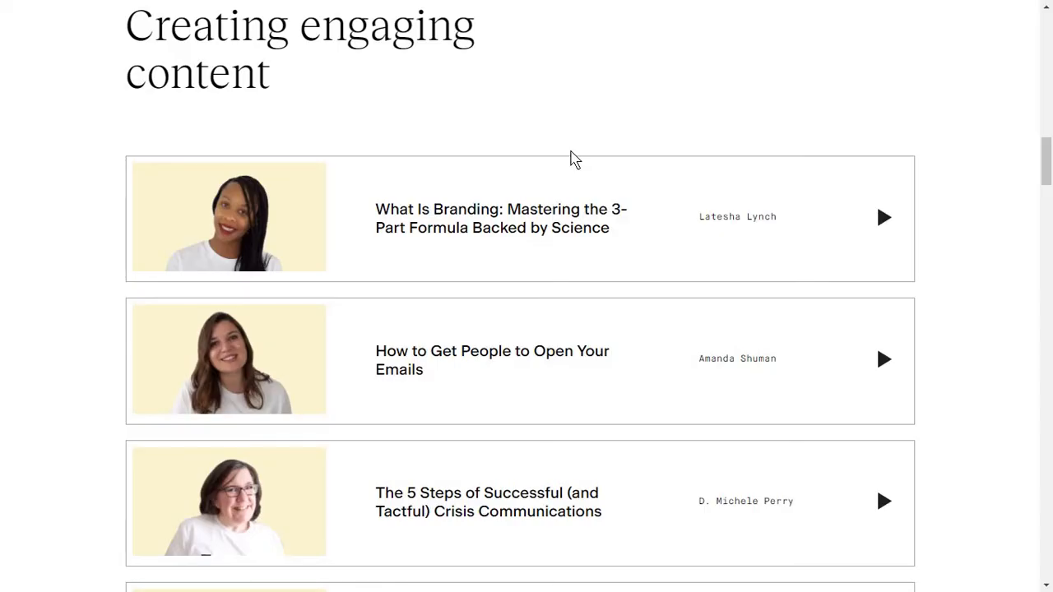